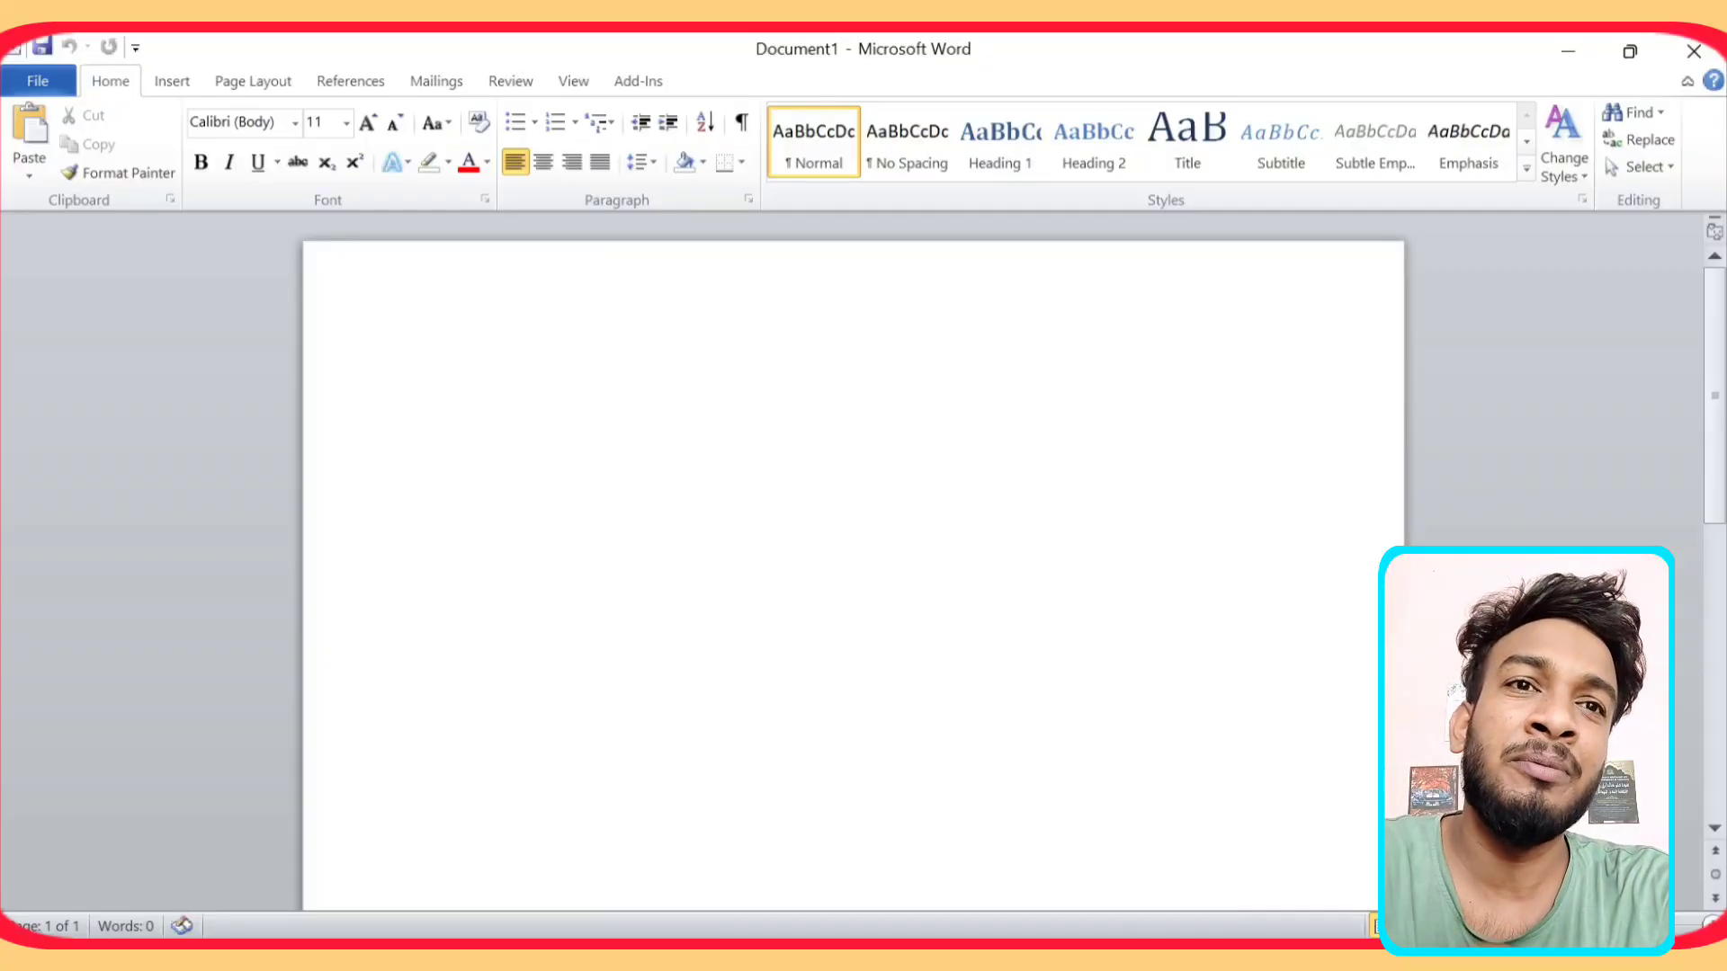
Mark up a screen capture with a red rectangle around the Paragraph group and red lines from its label, Bullets and Numbering
key("Print")
left_click_drag(13, 34, 1696, 940)
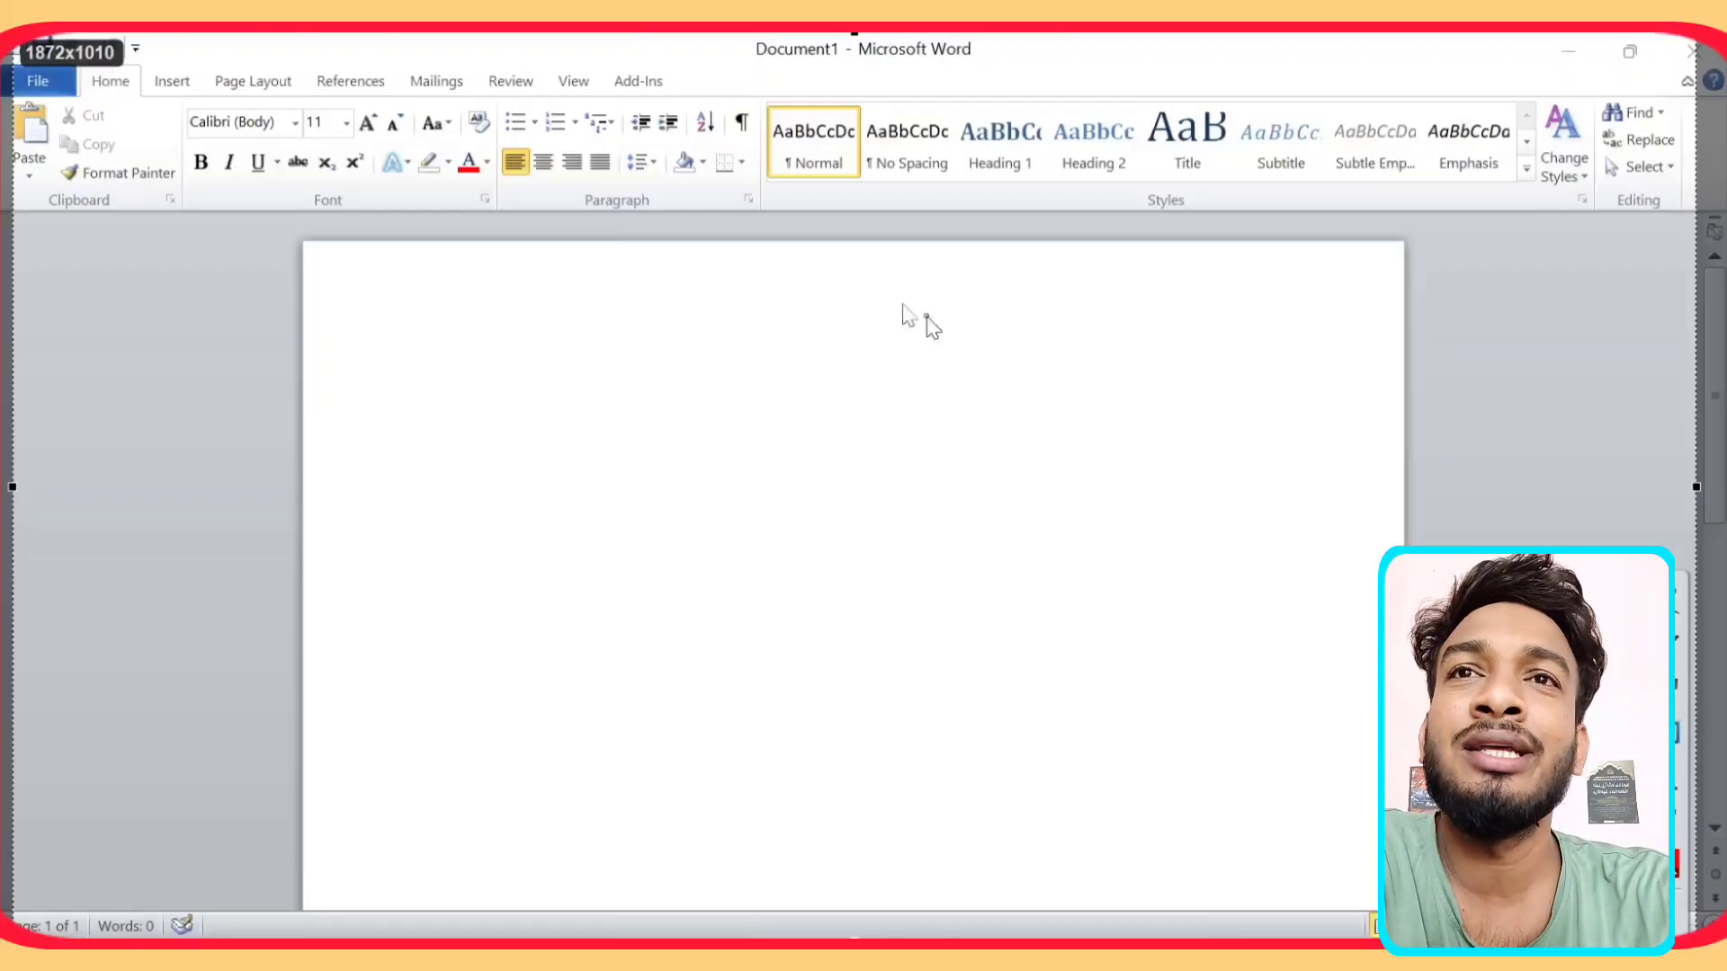
mouse_move(494, 99)
left_mouse_down()
mouse_move(725, 139)
mouse_move(770, 225)
left_mouse_up()
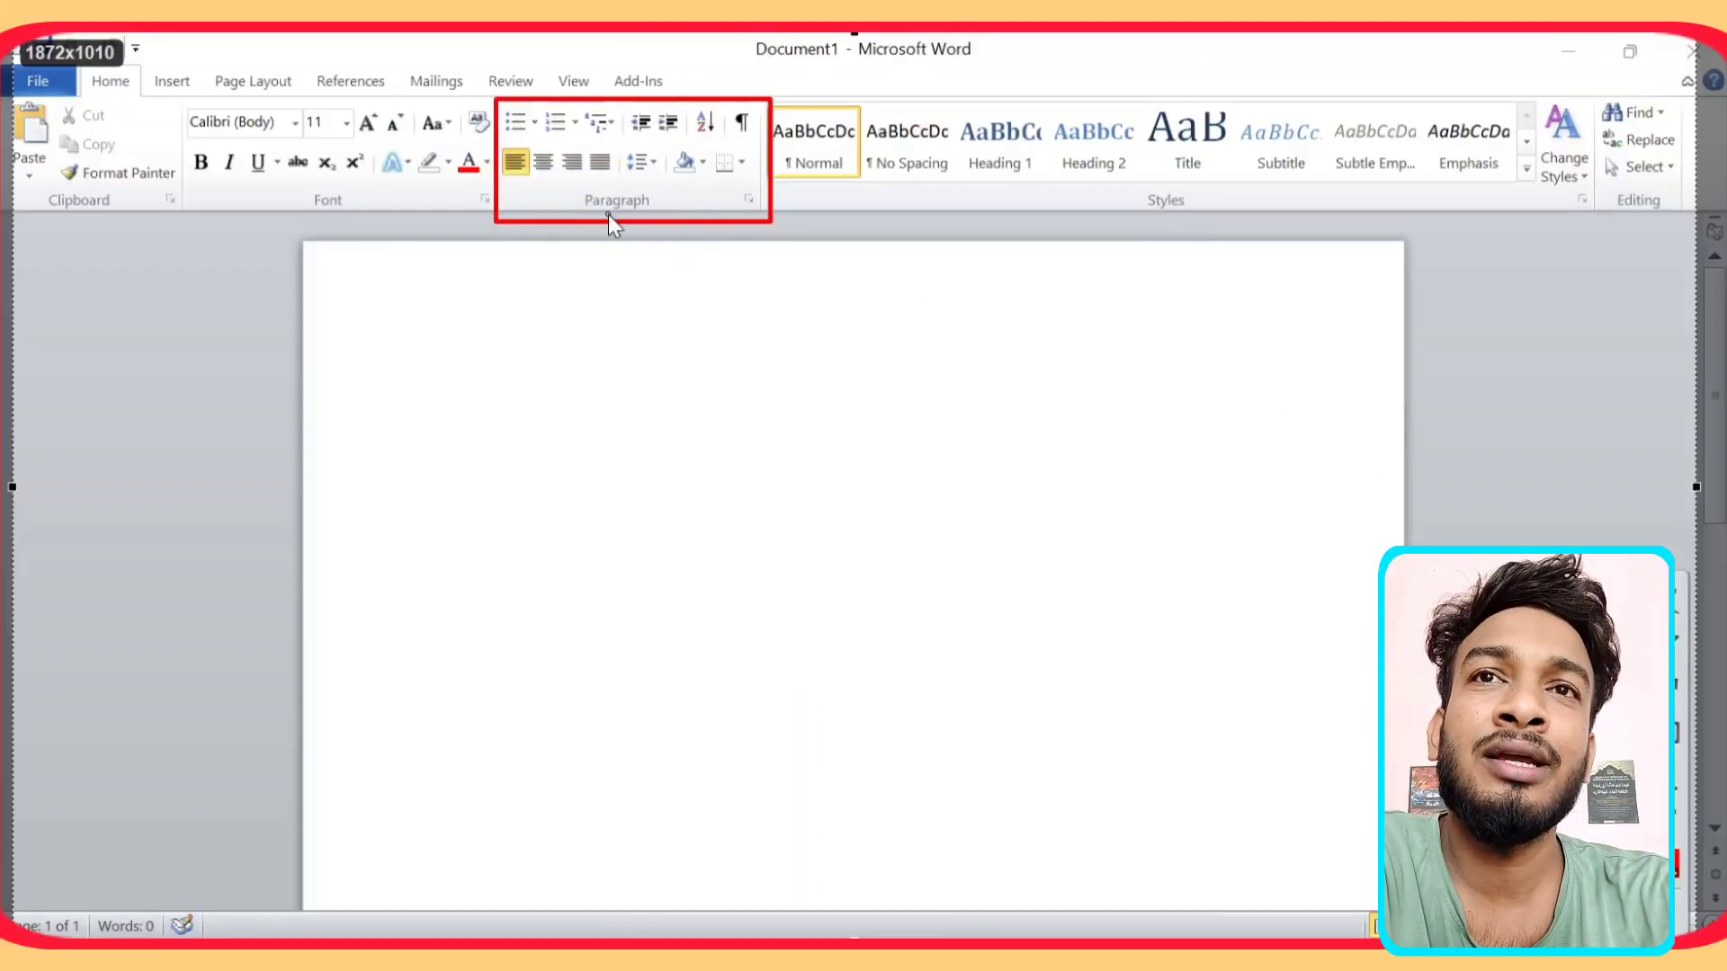
left_click_drag(607, 220, 501, 410)
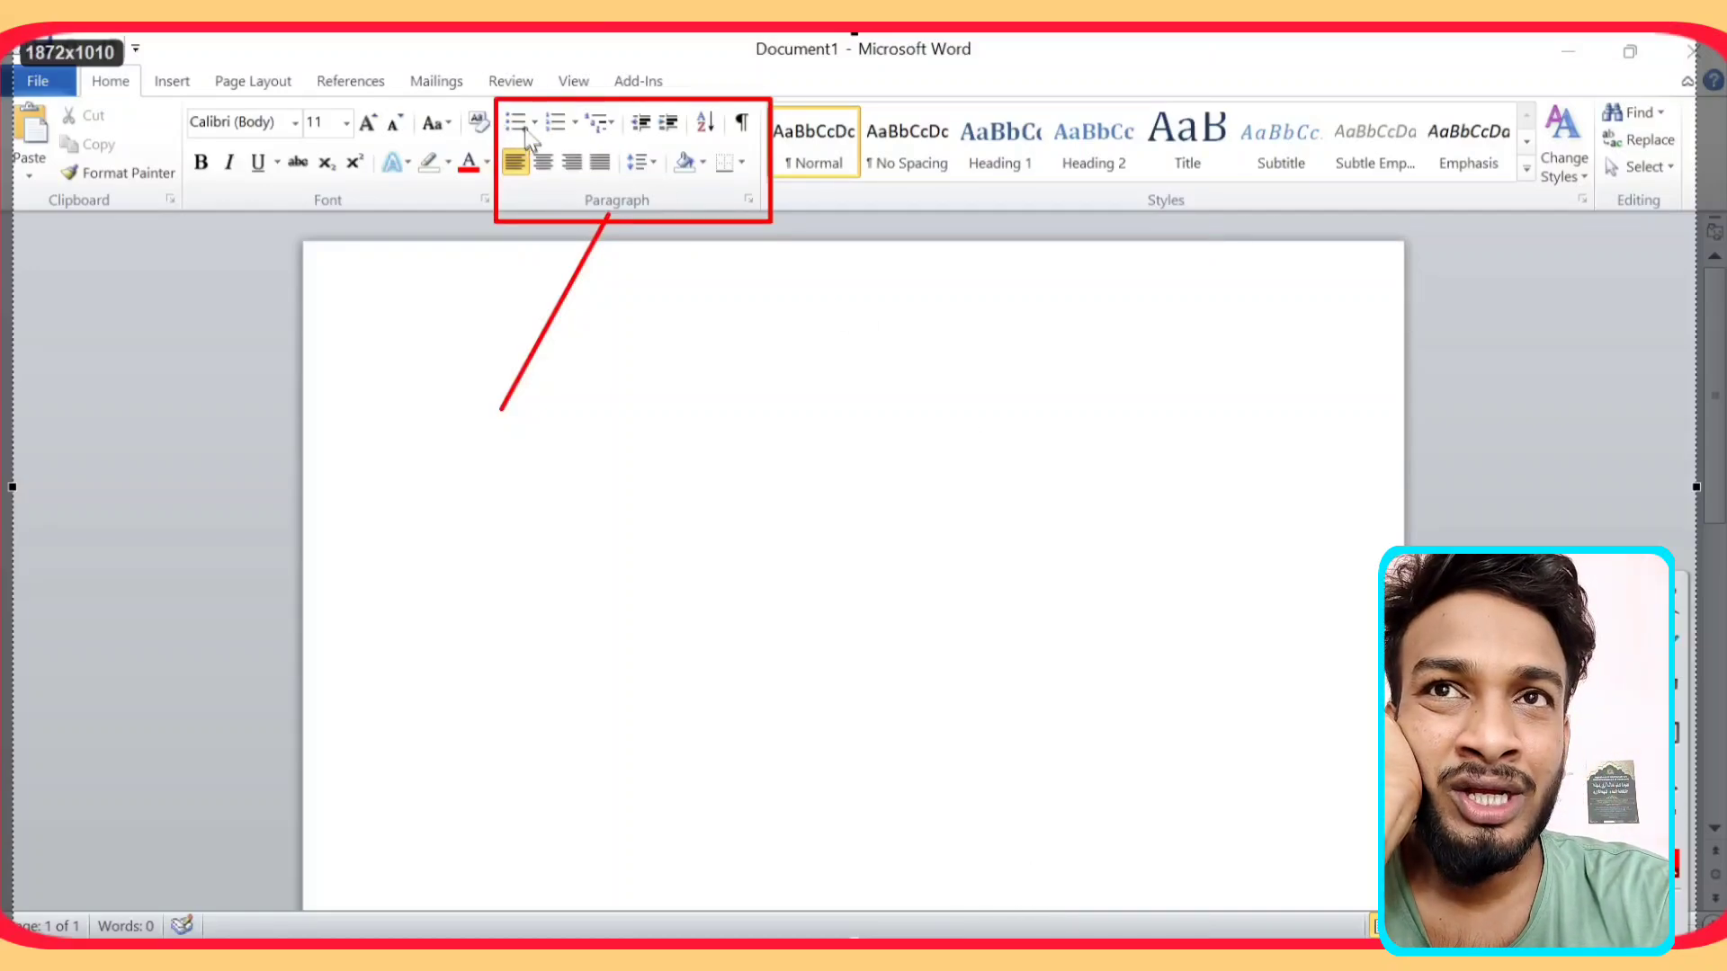
left_click_drag(513, 134, 401, 172)
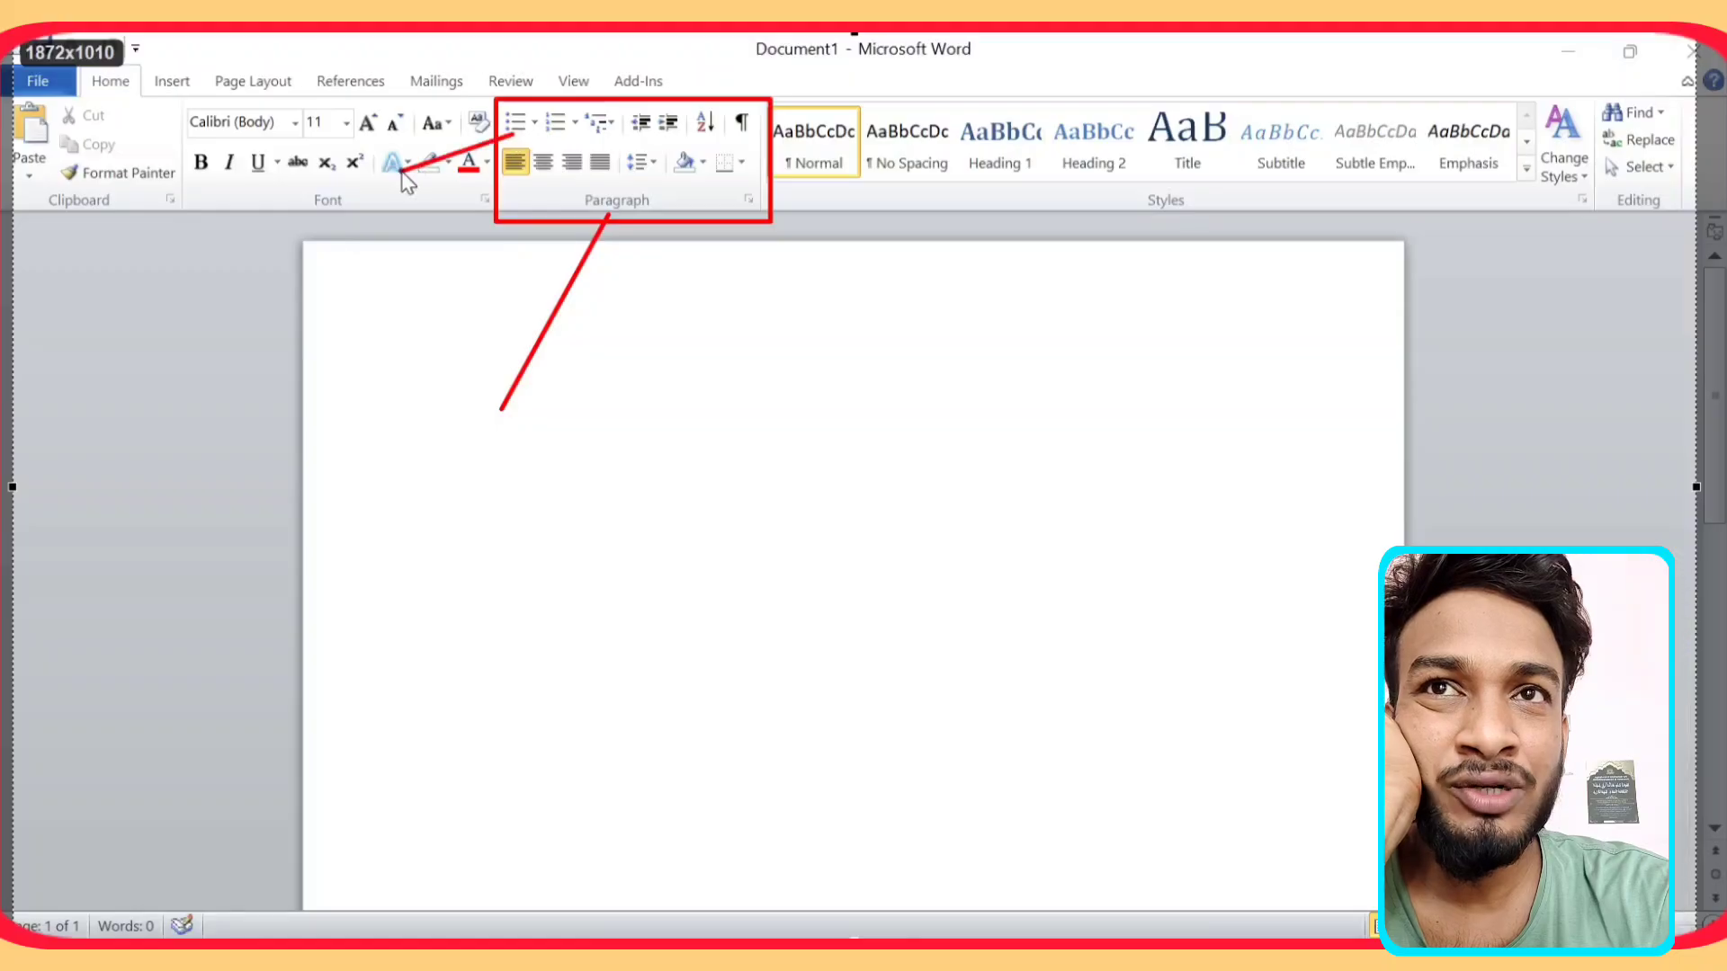
left_click_drag(558, 109, 649, 78)
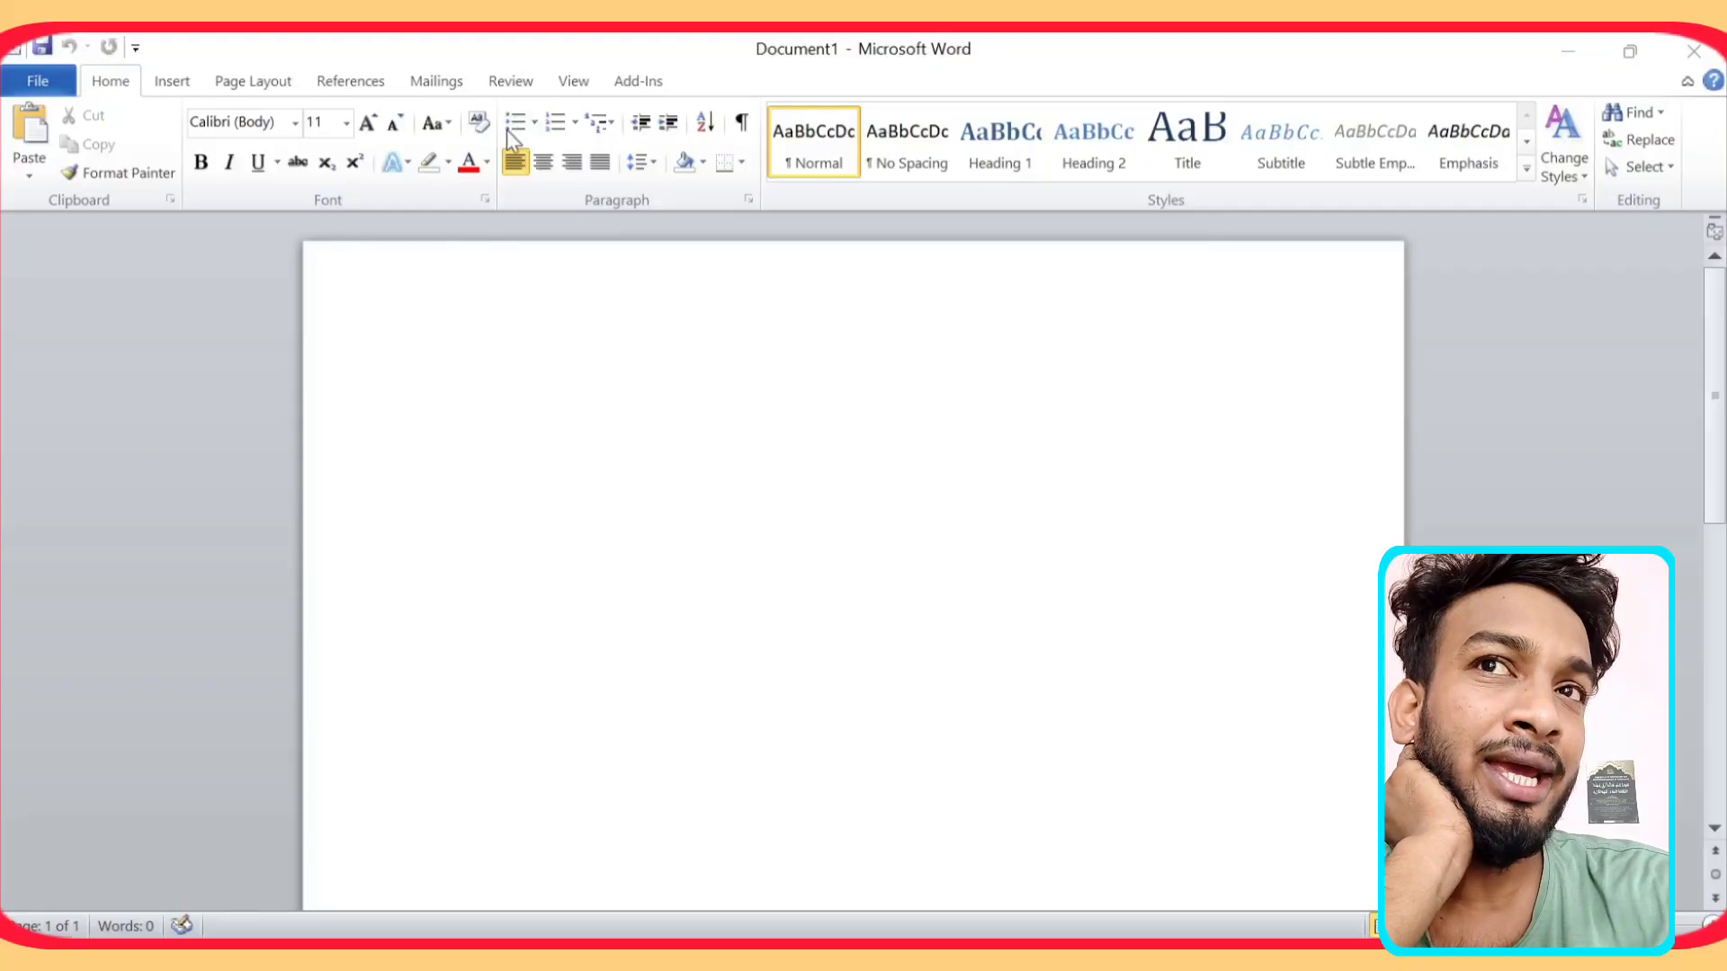
Capture the screen again and draw a red line from the Bullets control down onto the page, discarding the capture at the end
key("Print")
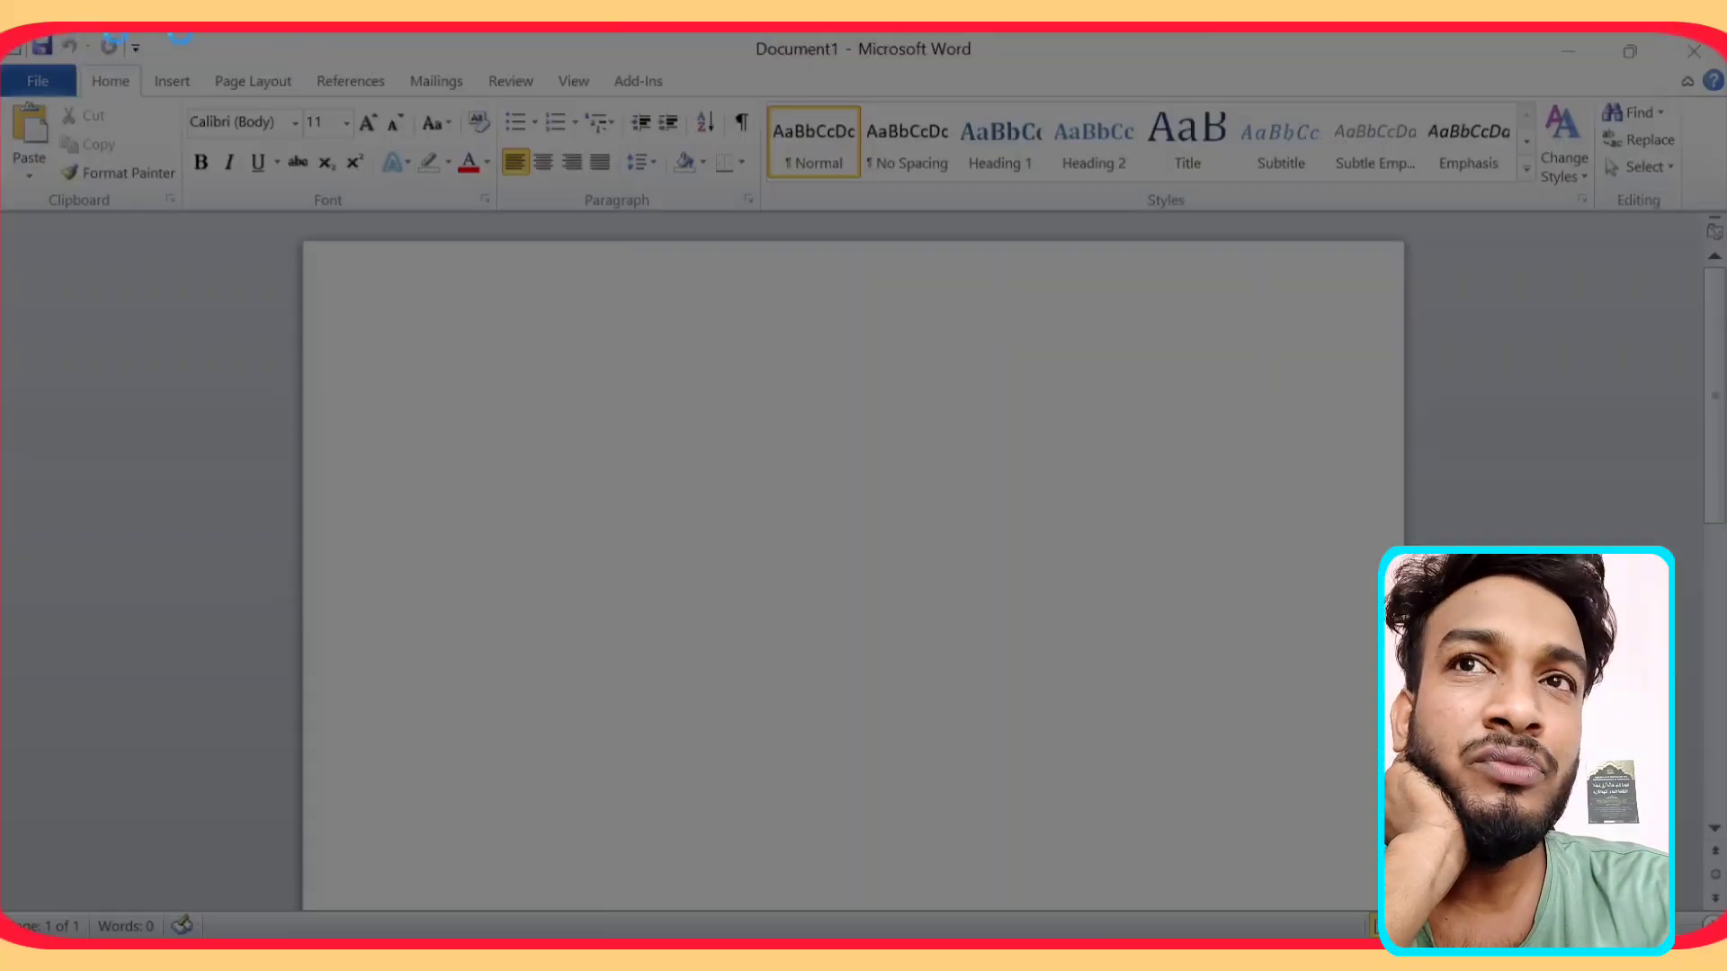
mouse_move(1, 34)
left_mouse_down()
mouse_move(1169, 290)
mouse_move(1725, 967)
mouse_move(1724, 895)
left_mouse_up()
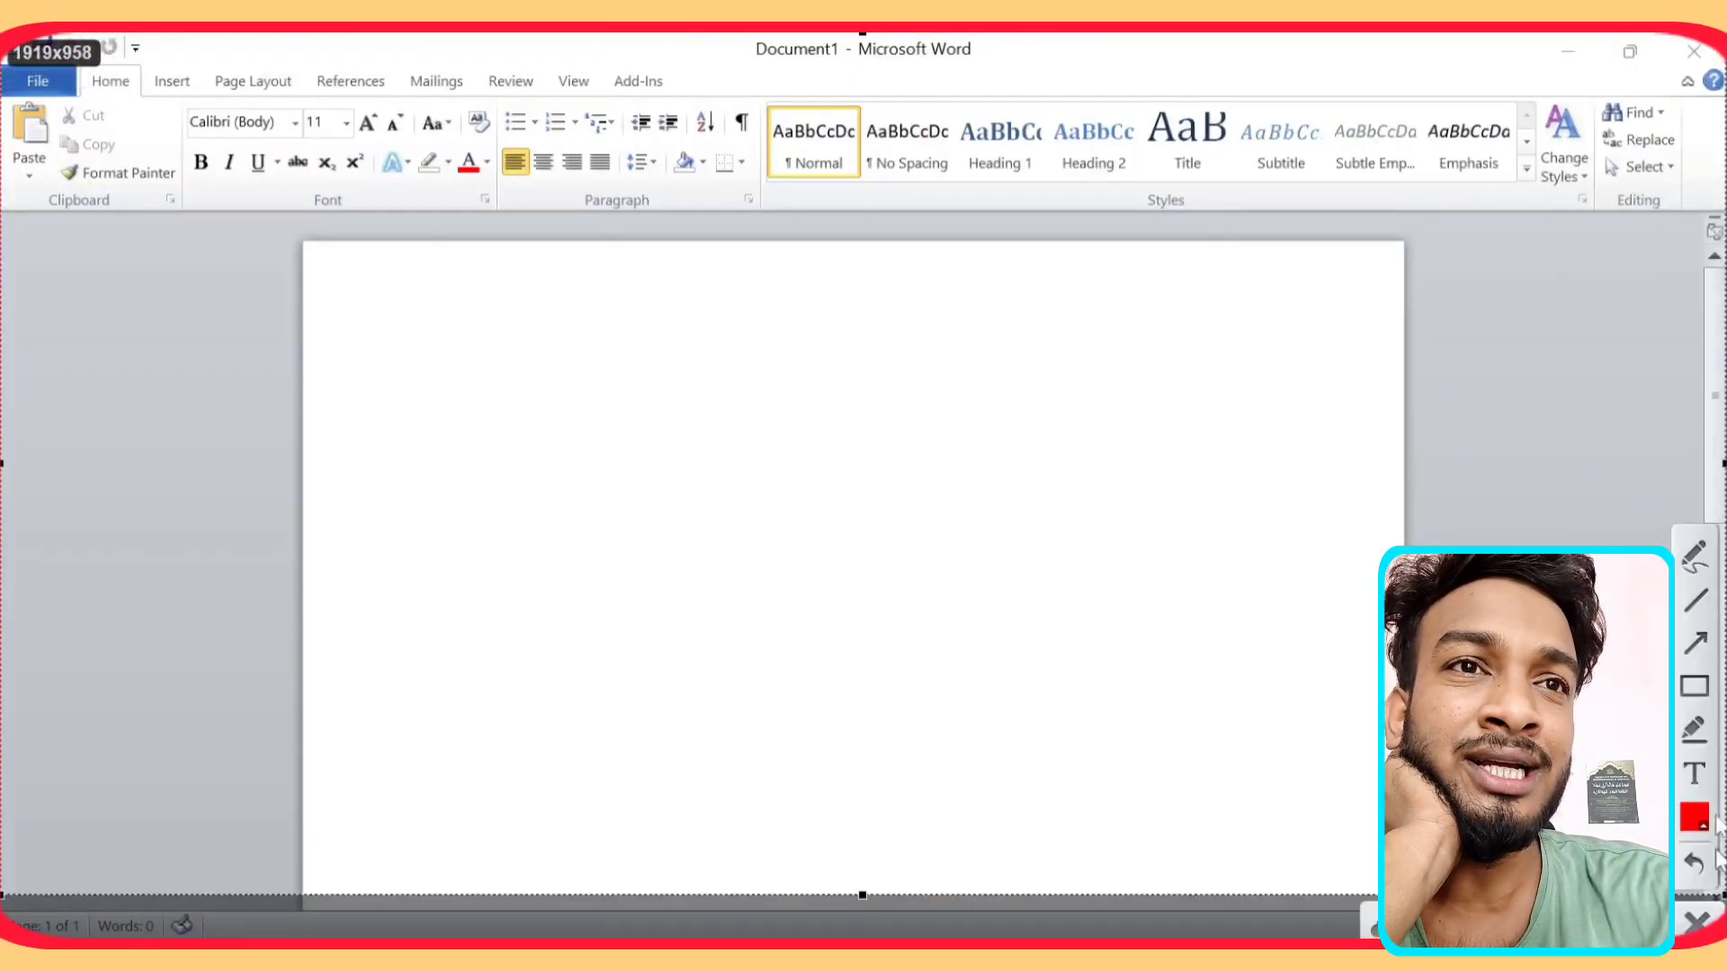
left_click(1694, 601)
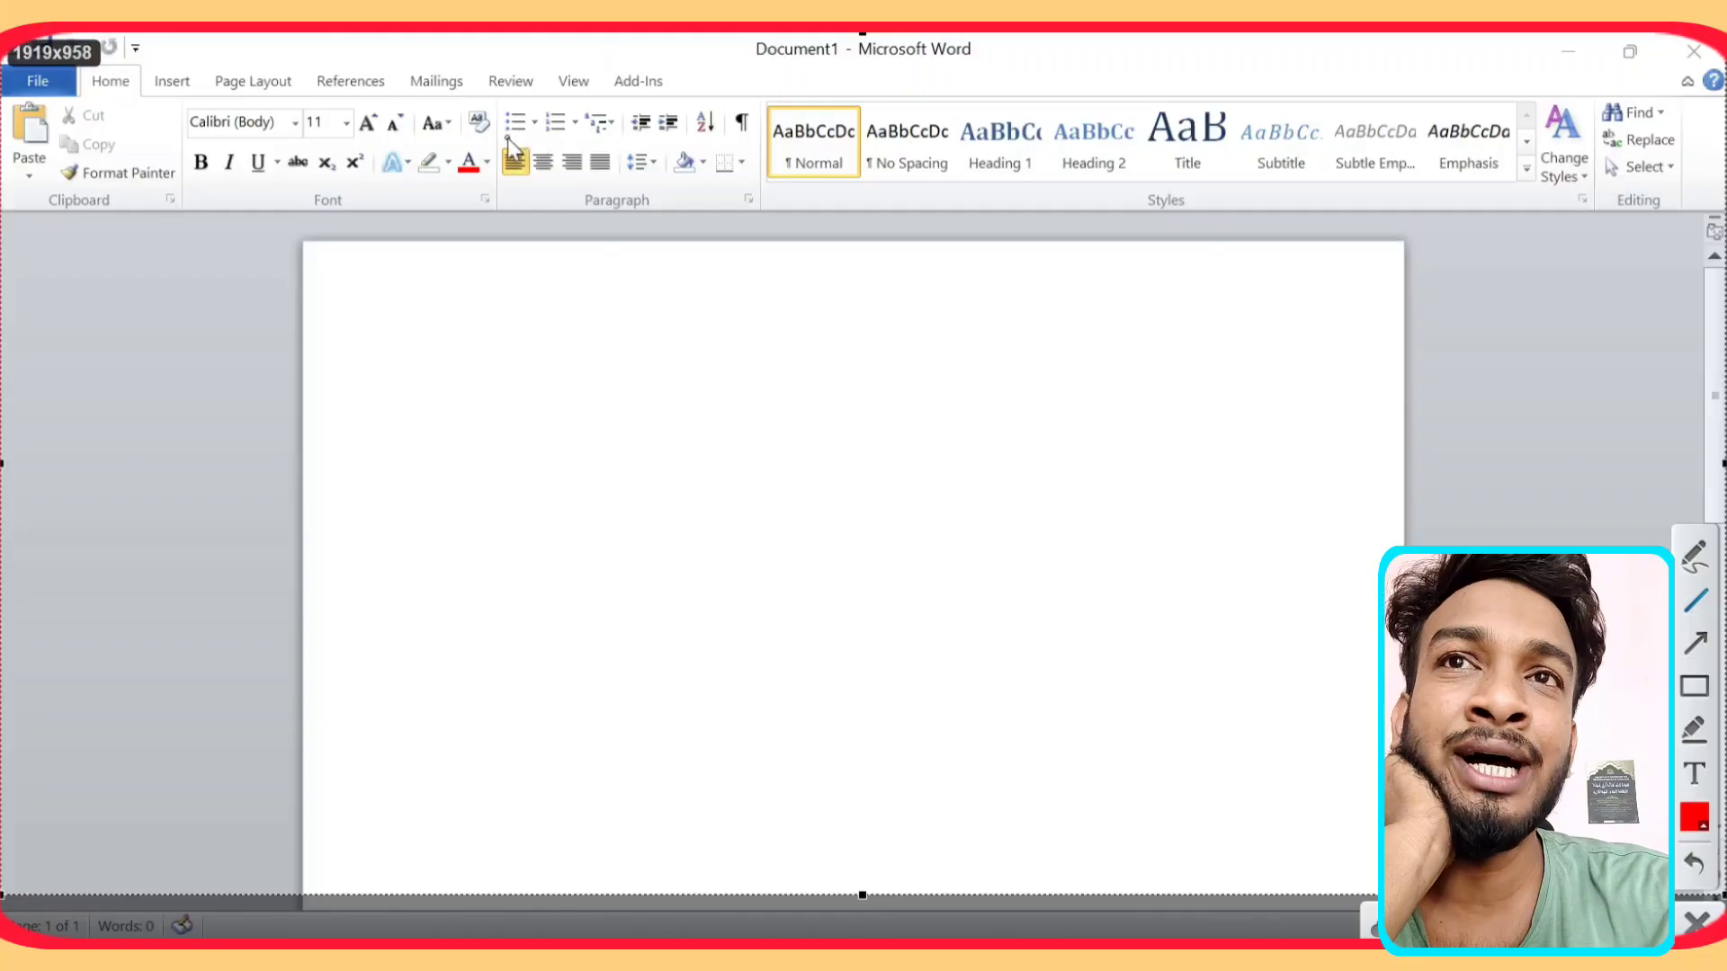
mouse_move(508, 137)
left_mouse_down()
mouse_move(472, 496)
mouse_move(477, 467)
left_mouse_up()
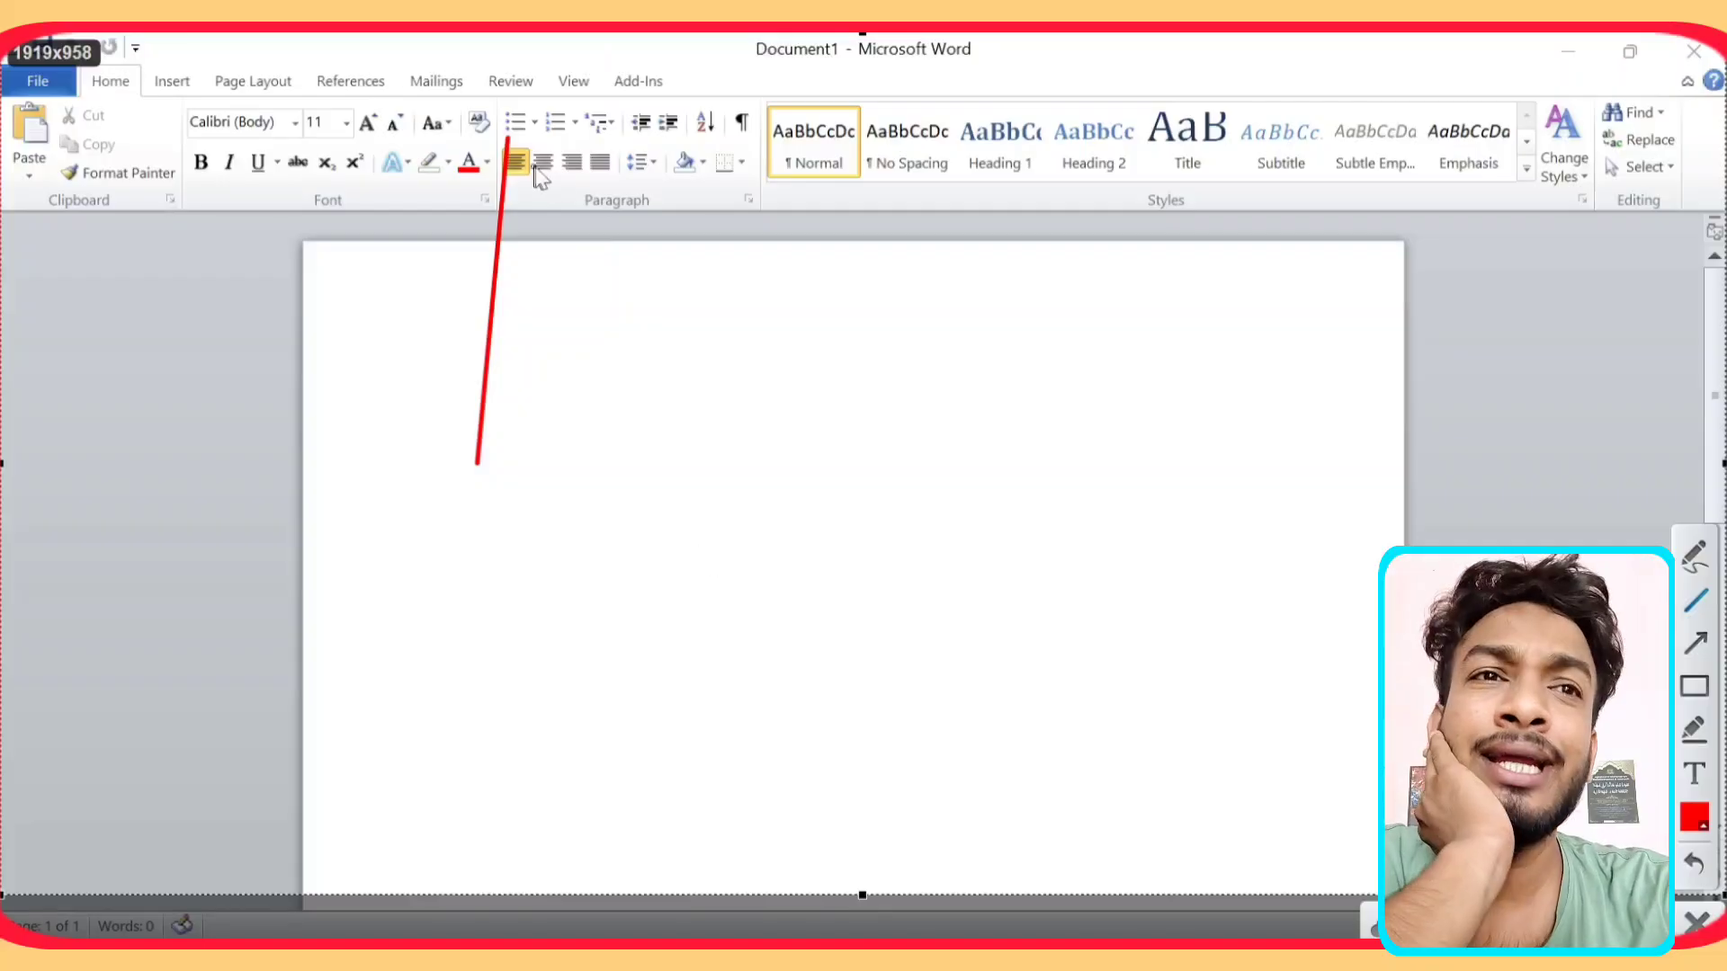
key("Escape")
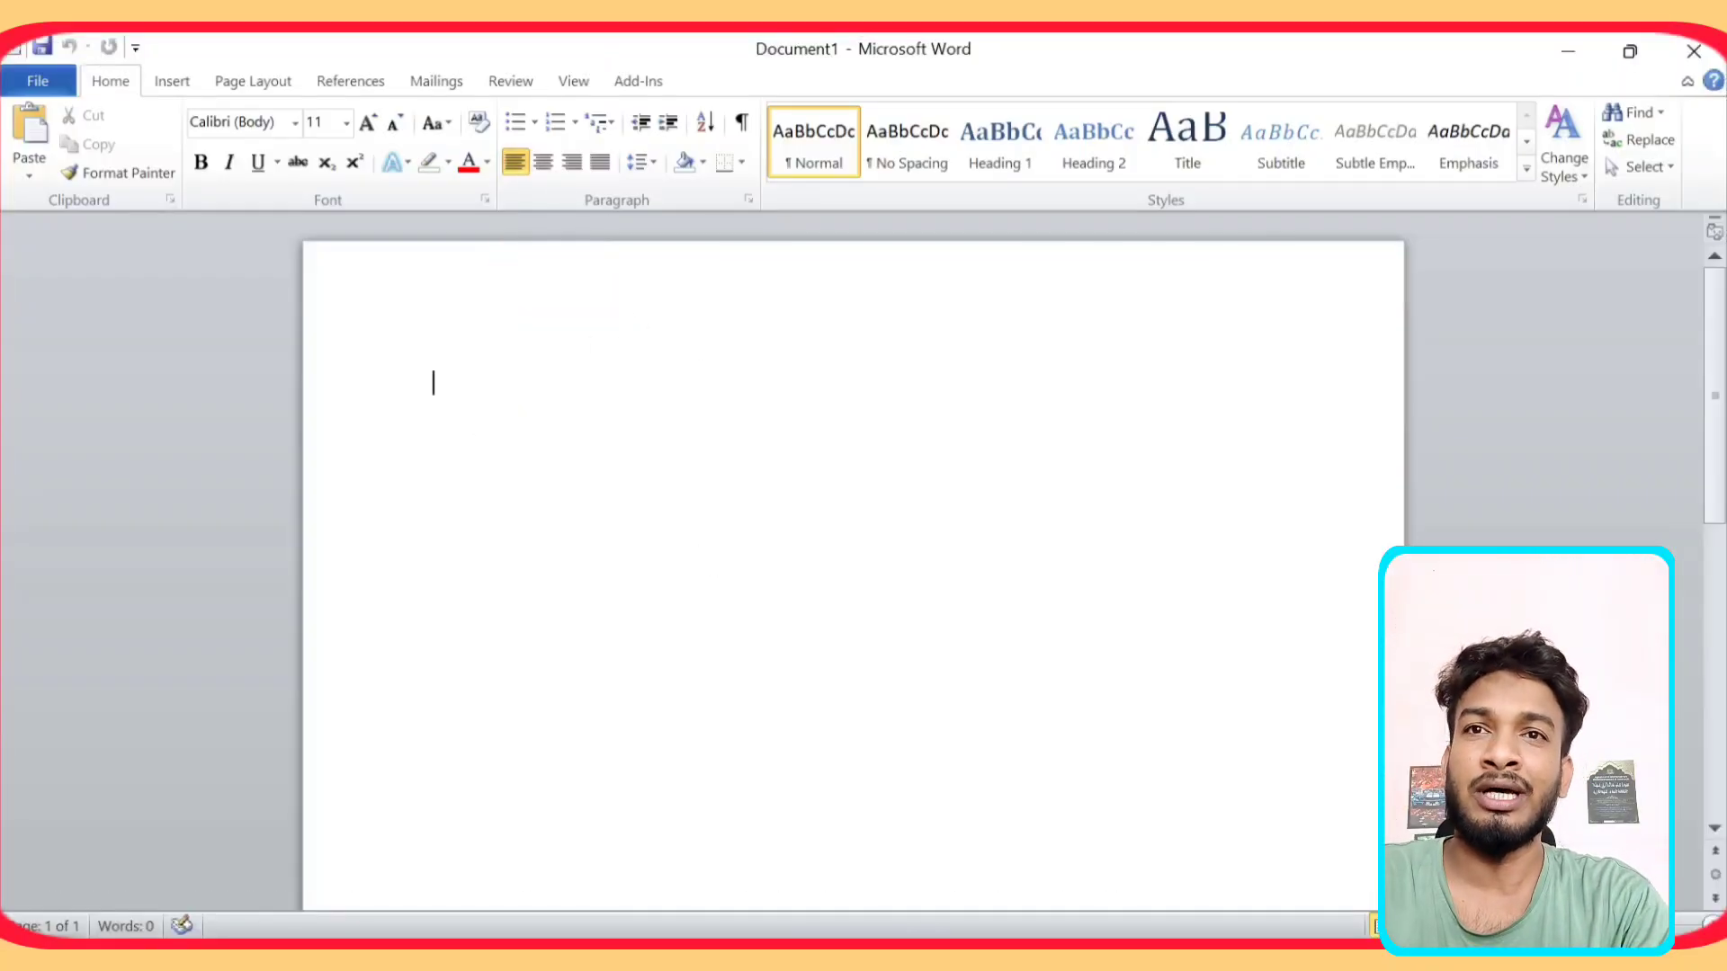
Enter five sample first names in English letters, each on its own line
type("ফ")
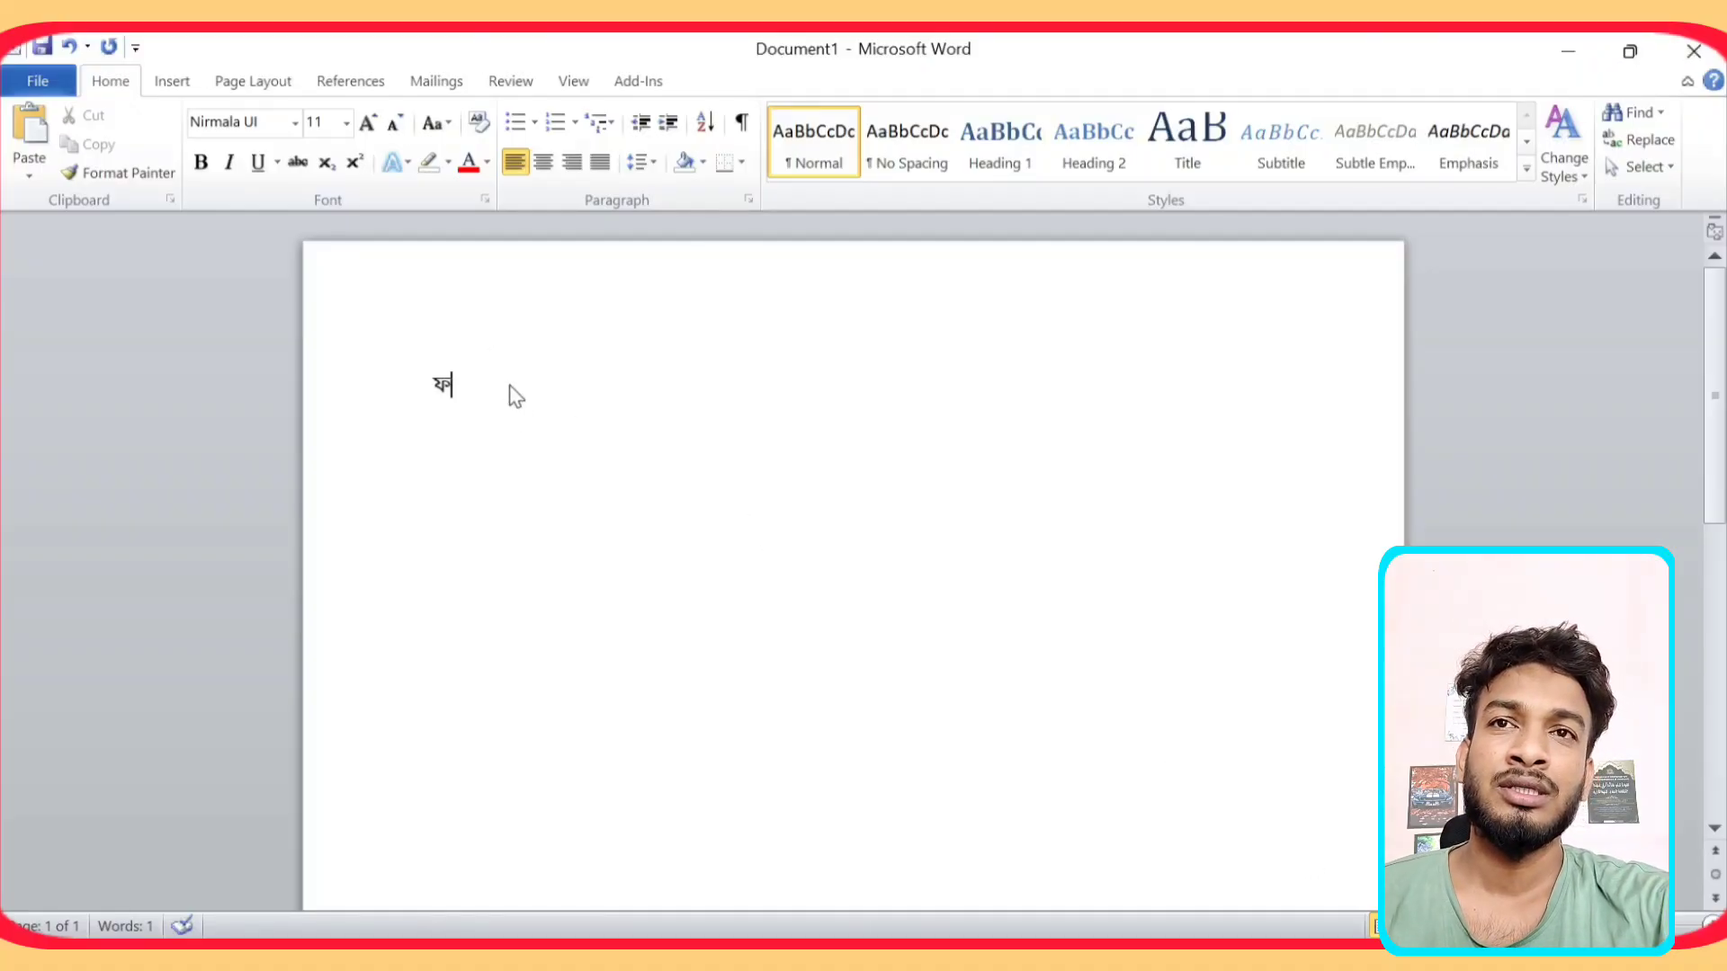
key("BackSpace")
type("R")
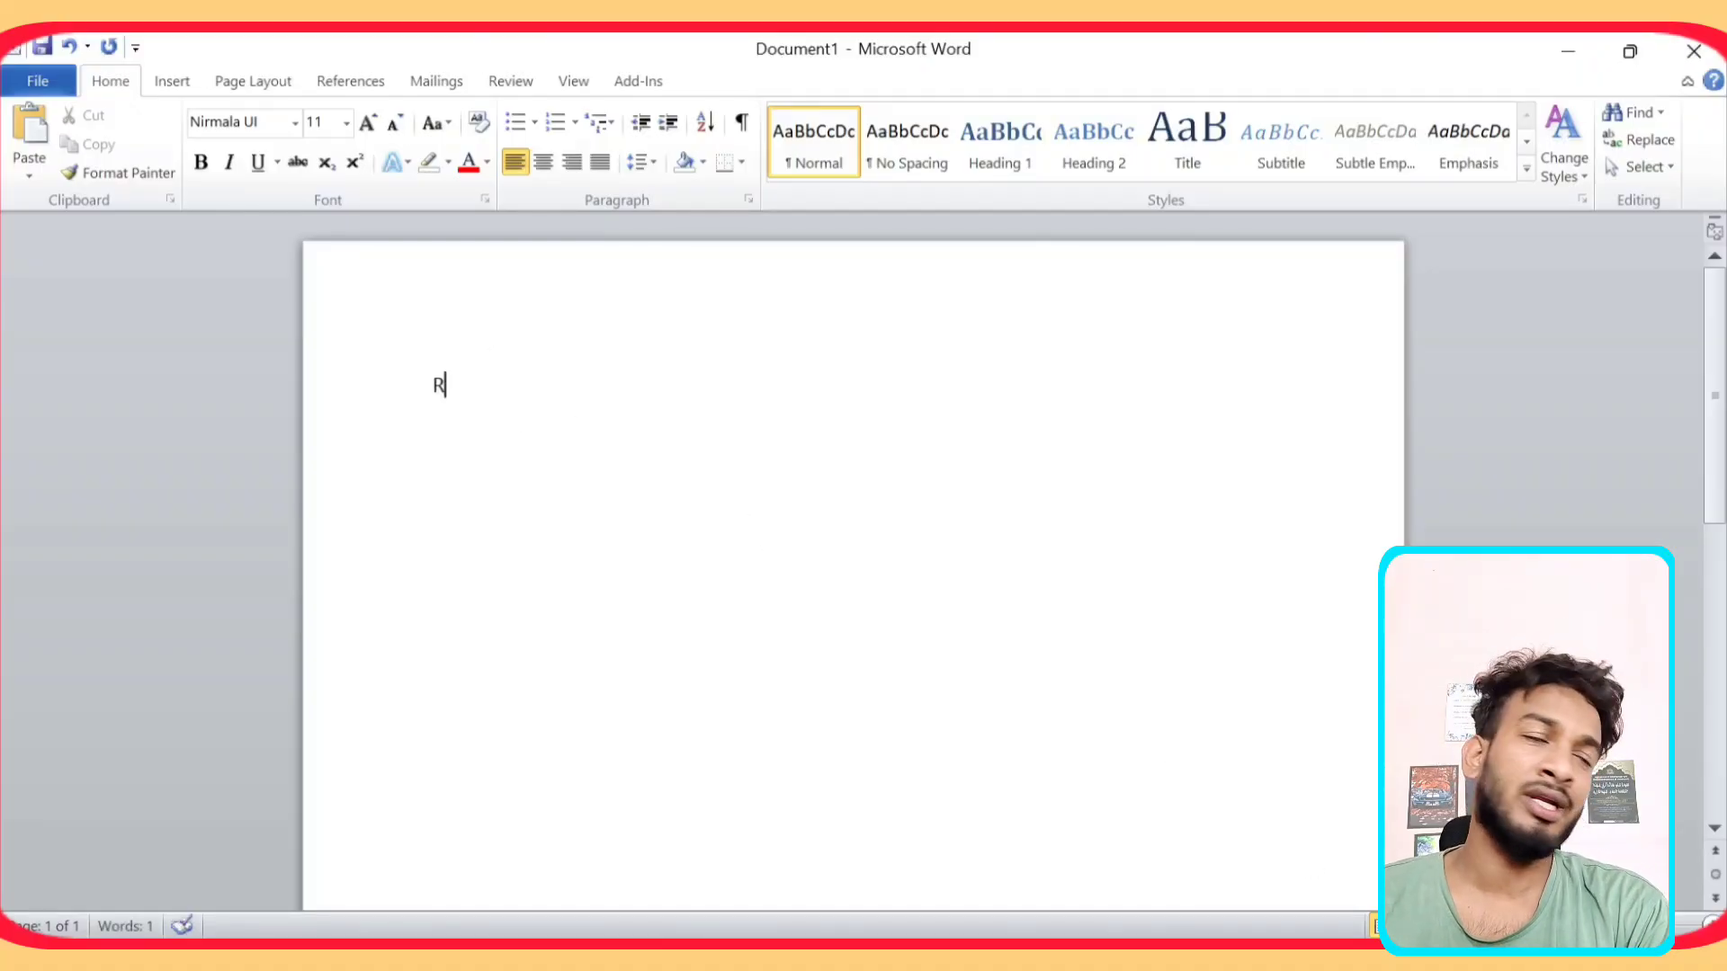
type("ana")
key("Return")
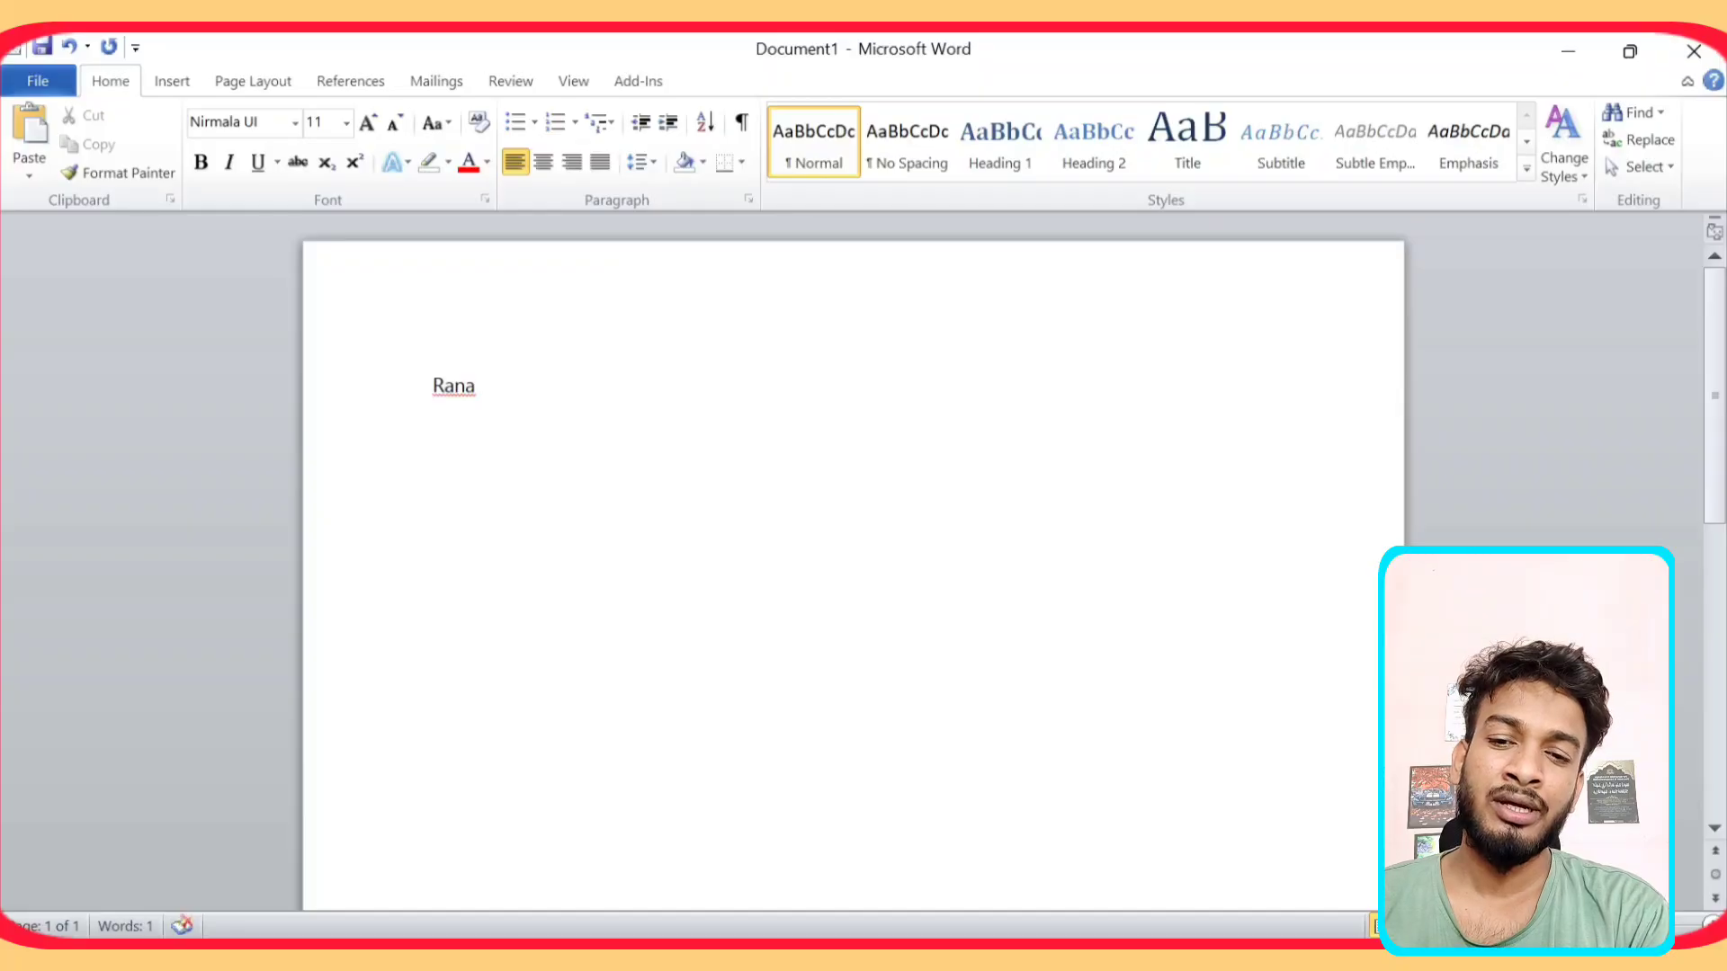
type("Roni")
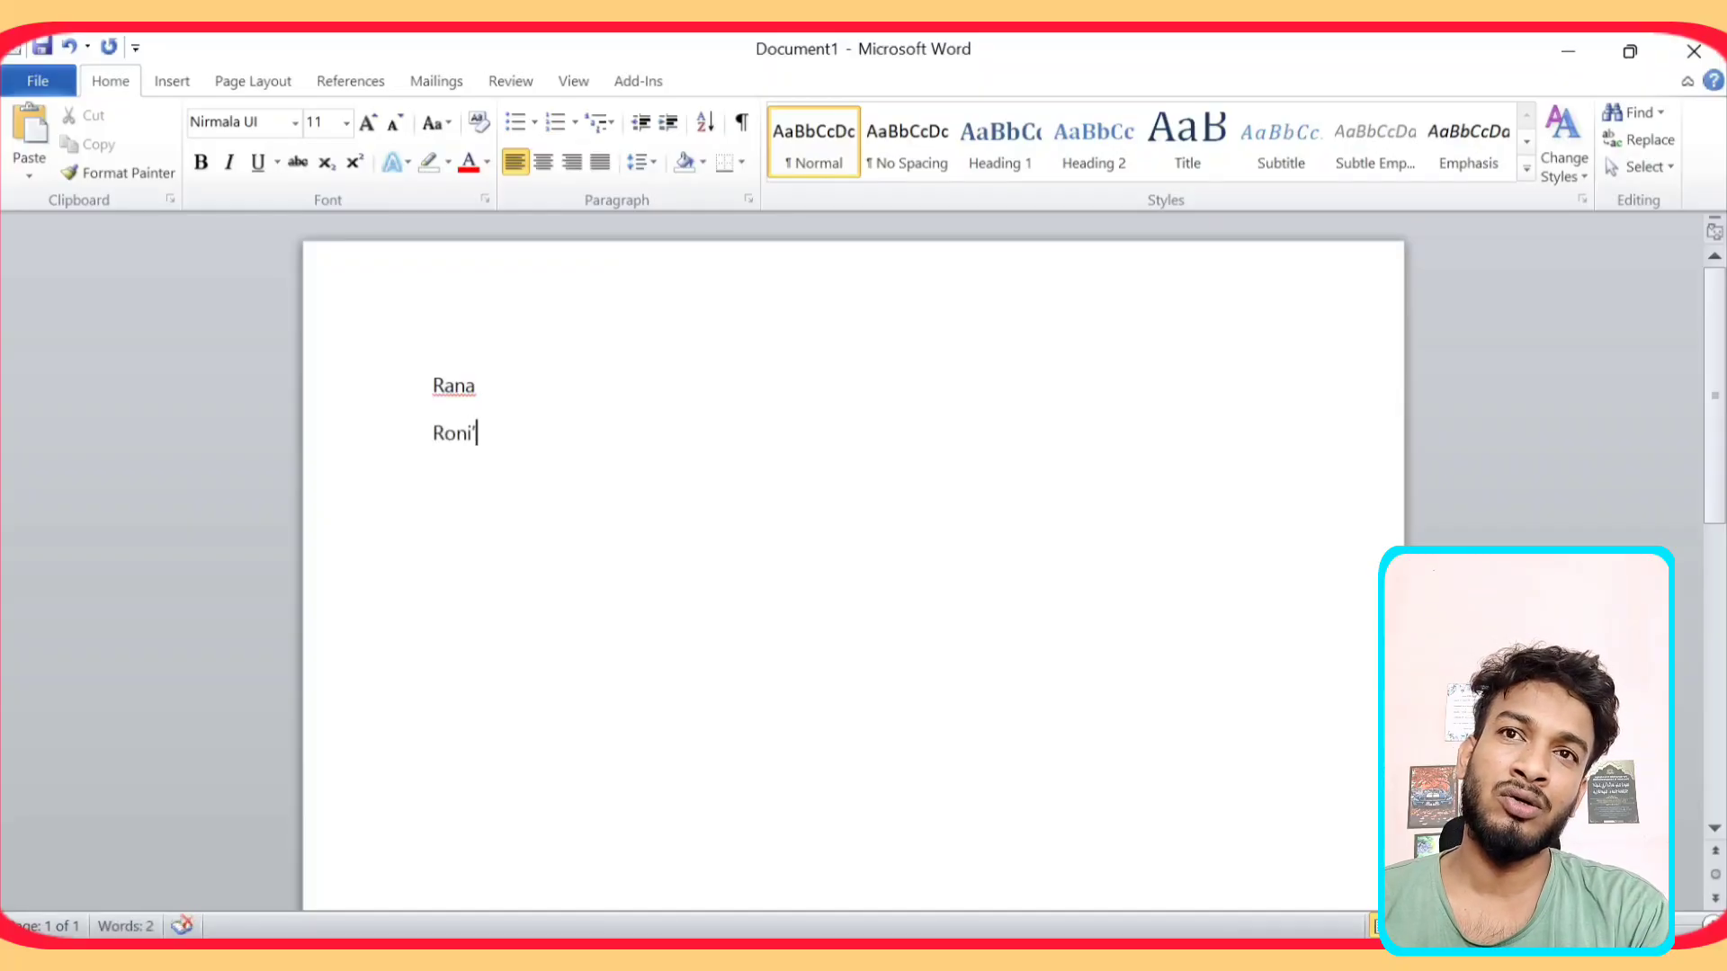
key("BackSpace")
key("Return")
type("Ruma")
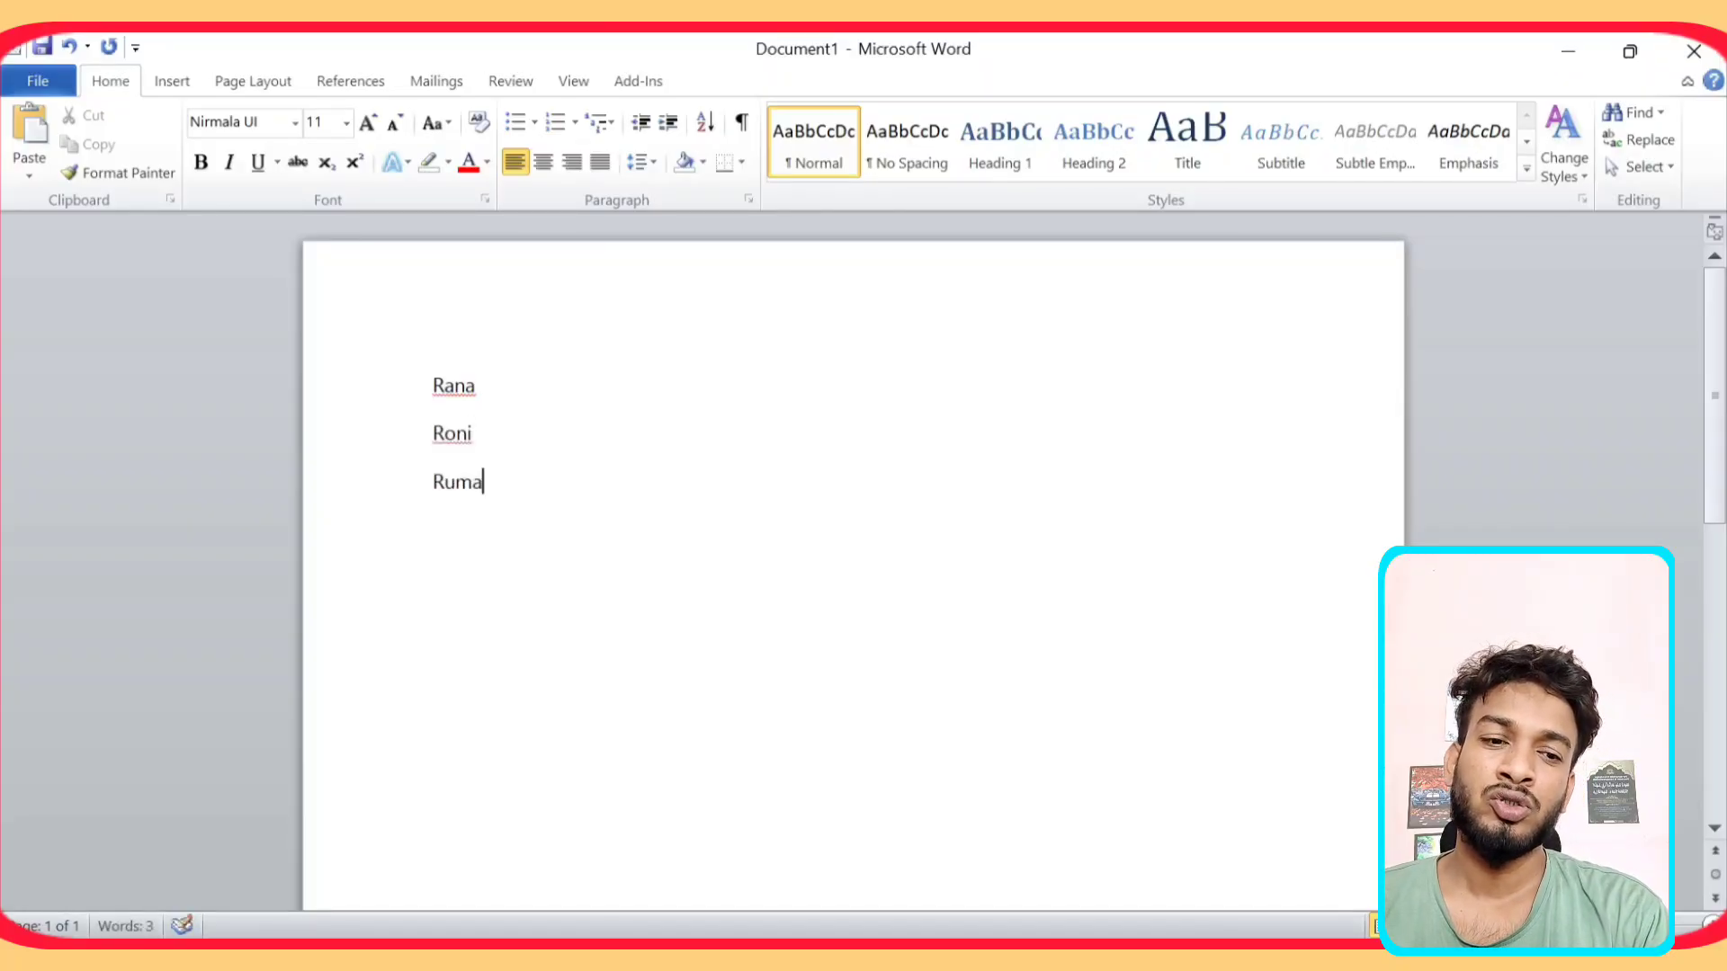
key("Return")
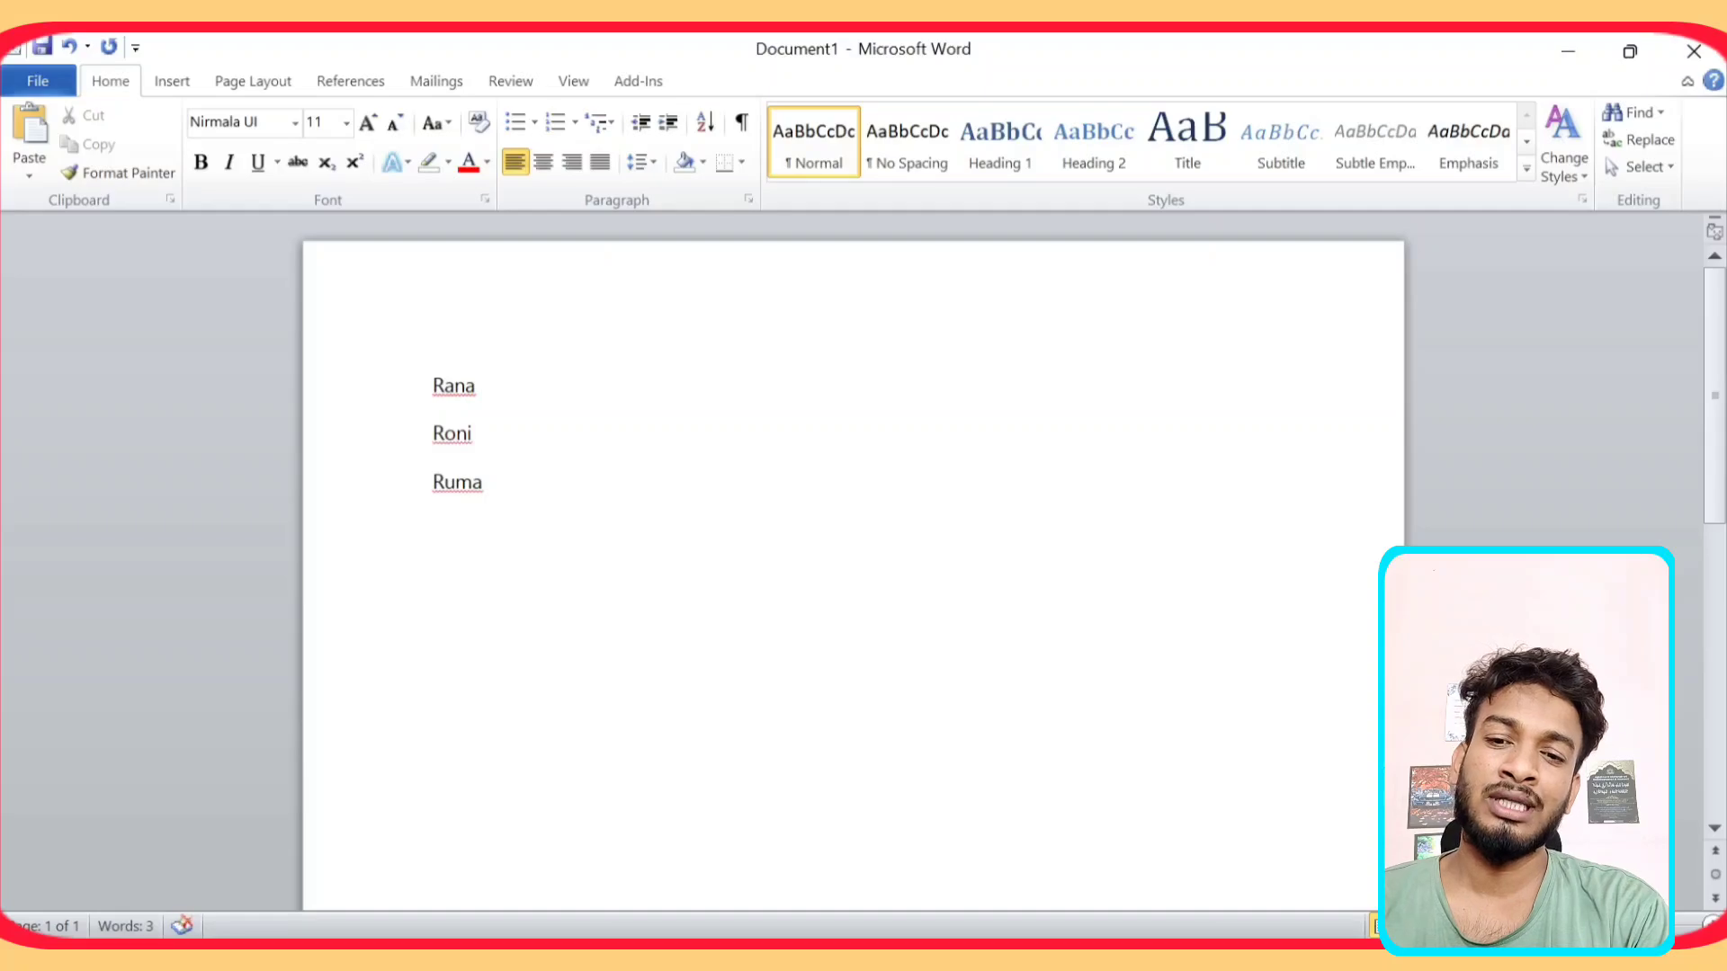
type("Rani")
key("Return")
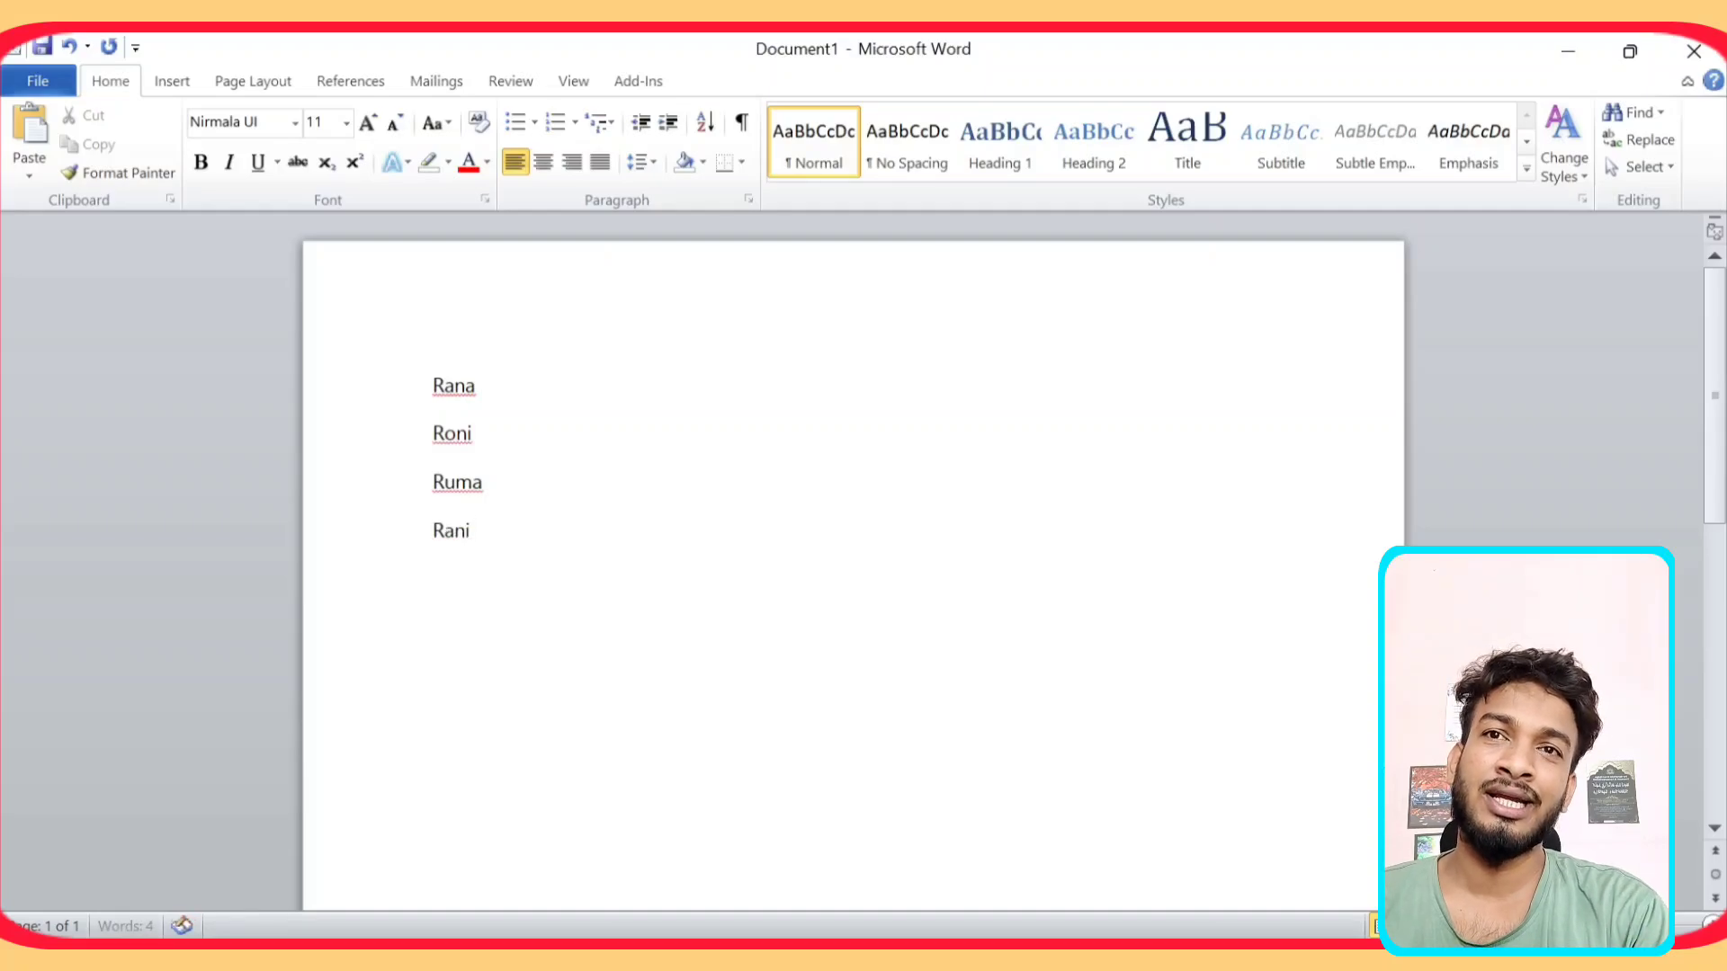
type("niro")
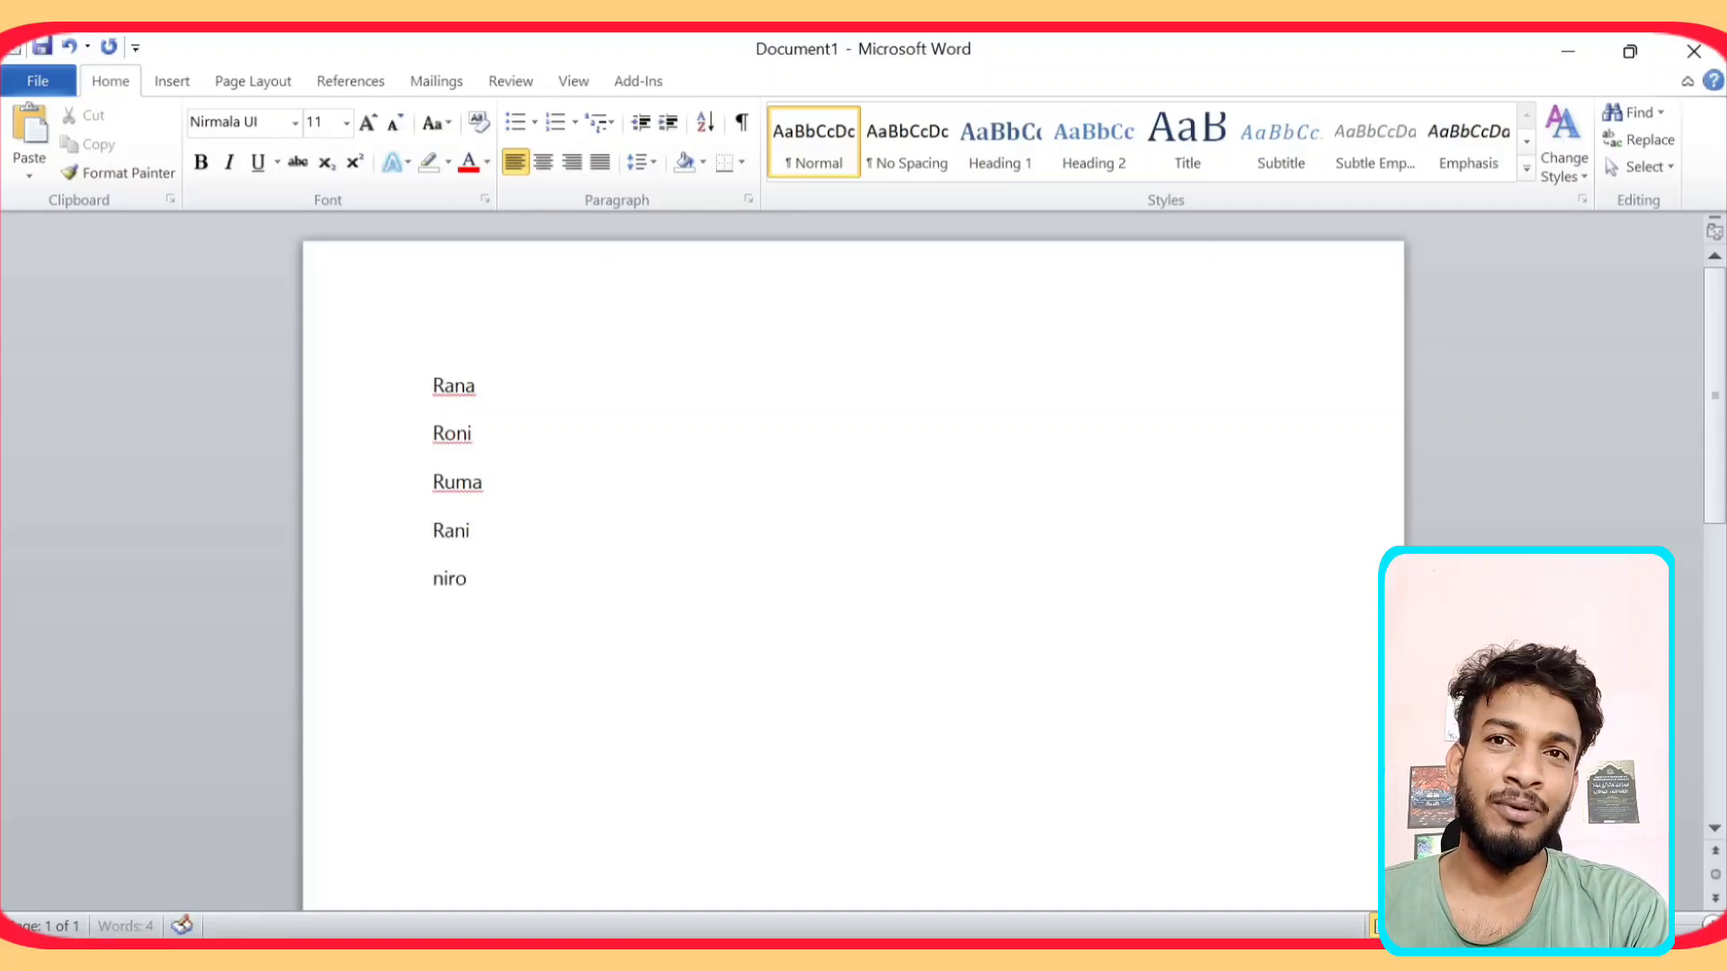
type("b")
key("Return")
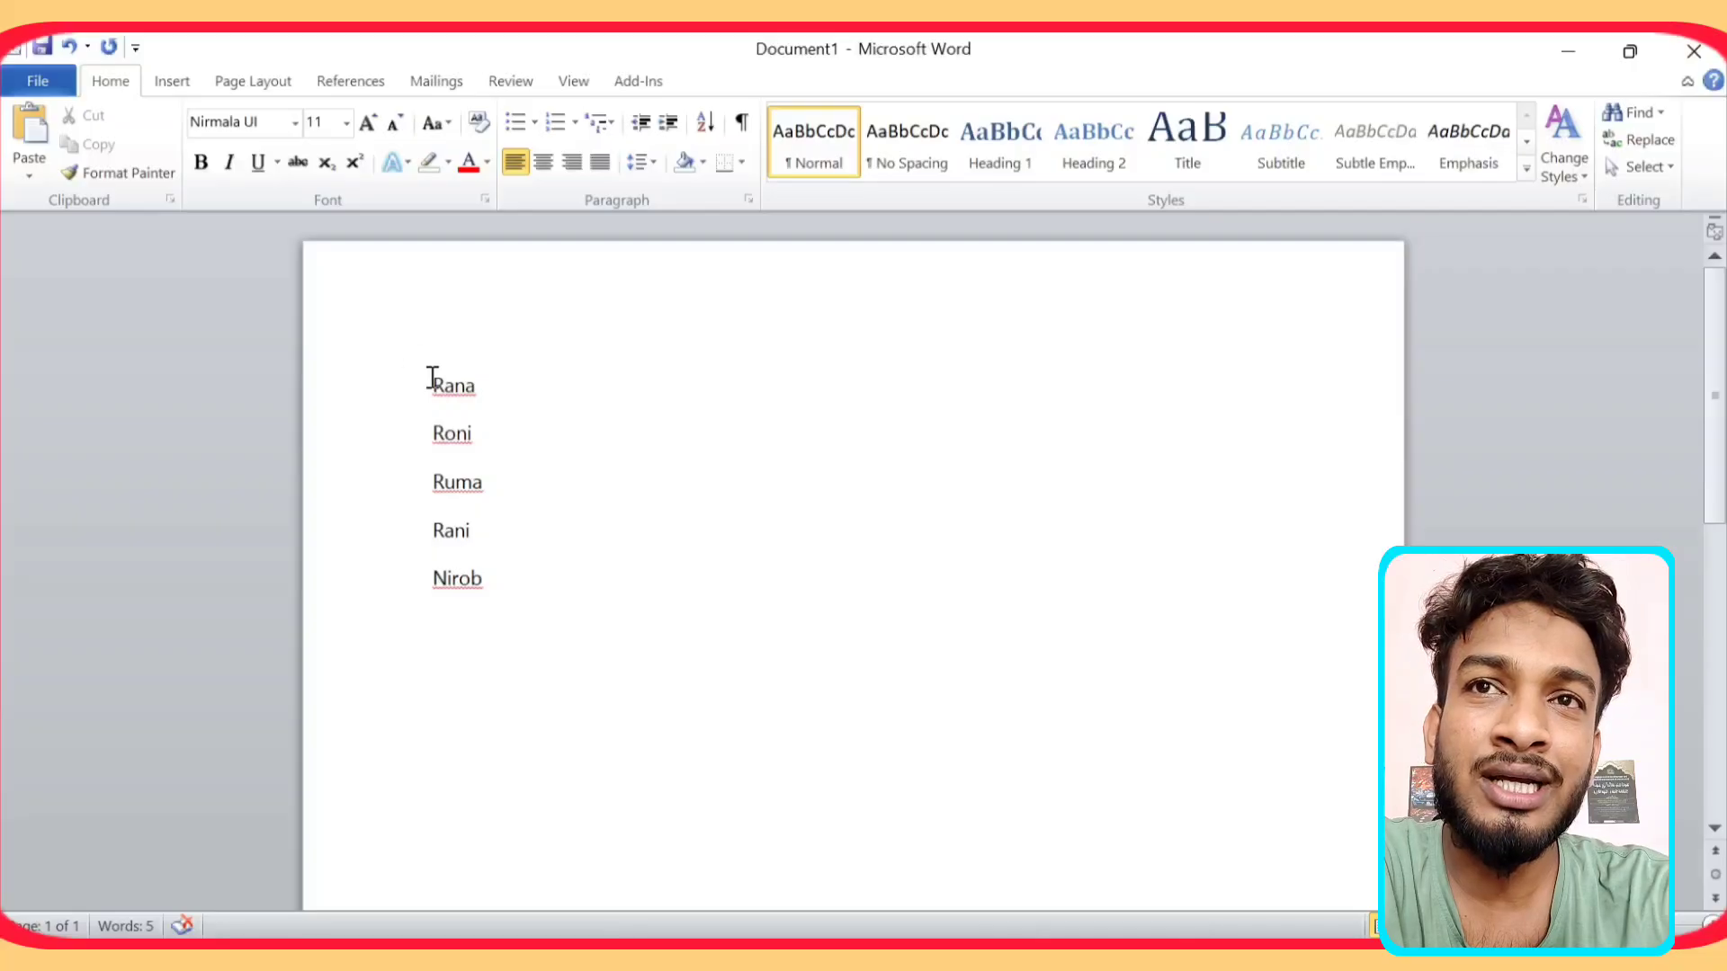
Add the question "What Is My Name?" on a new line above the list of names
left_click_drag(431, 379, 497, 613)
left_click(474, 351)
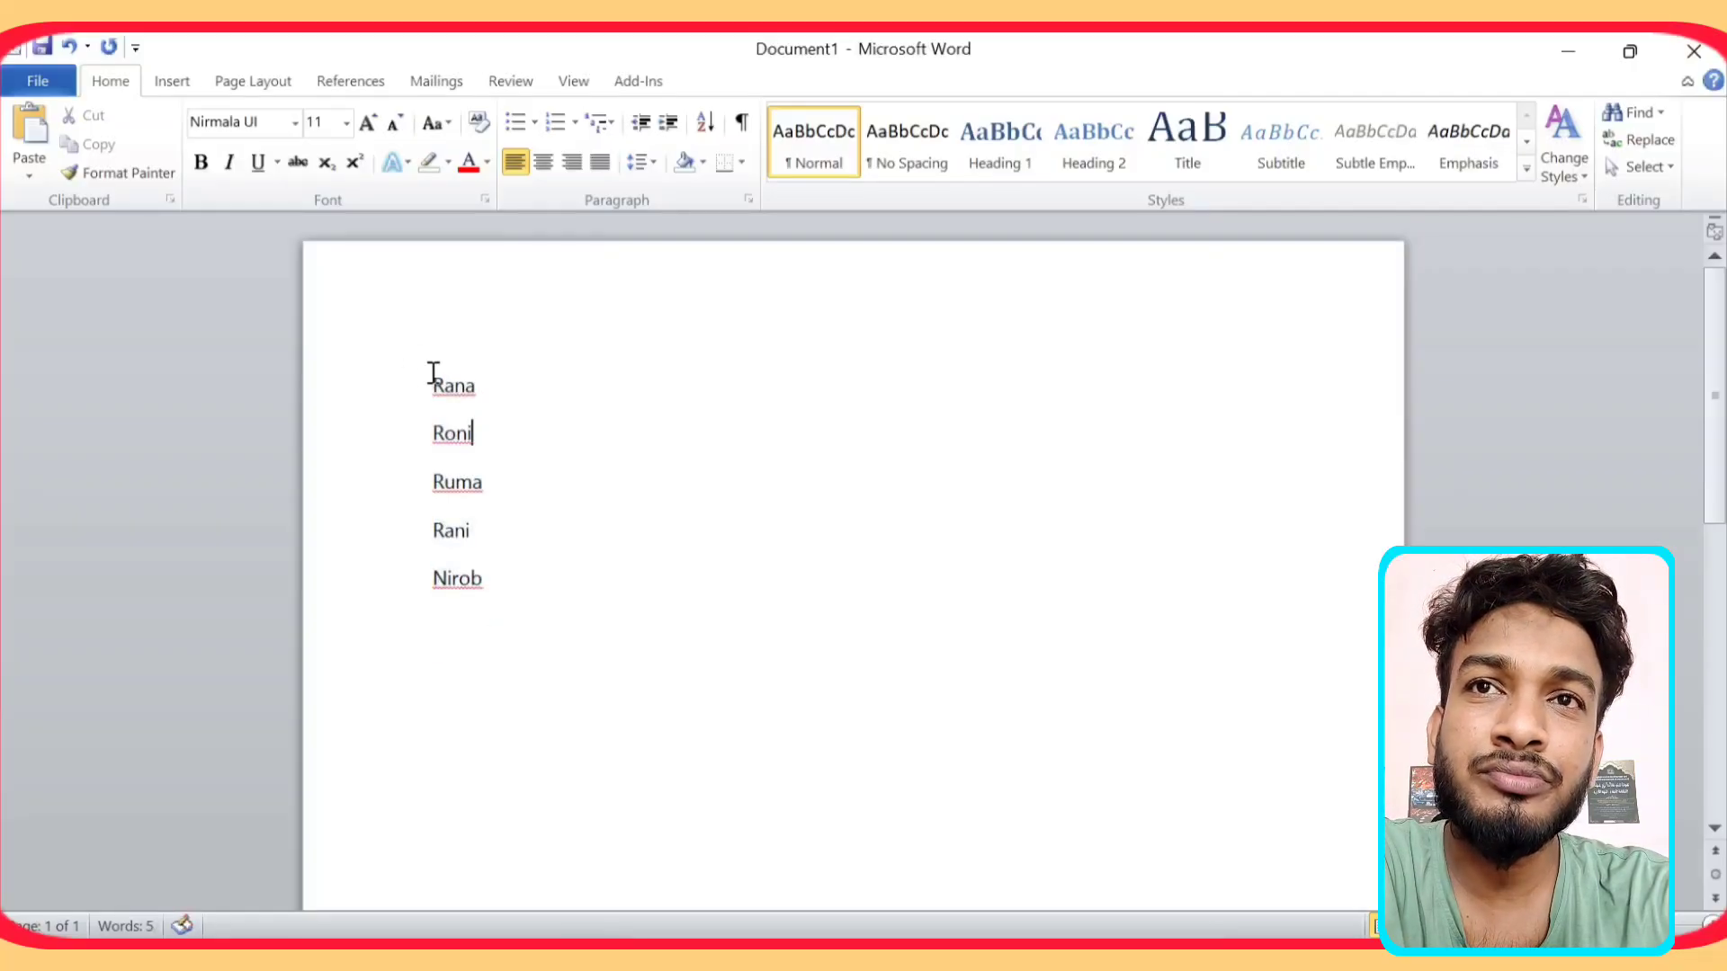
key("Return")
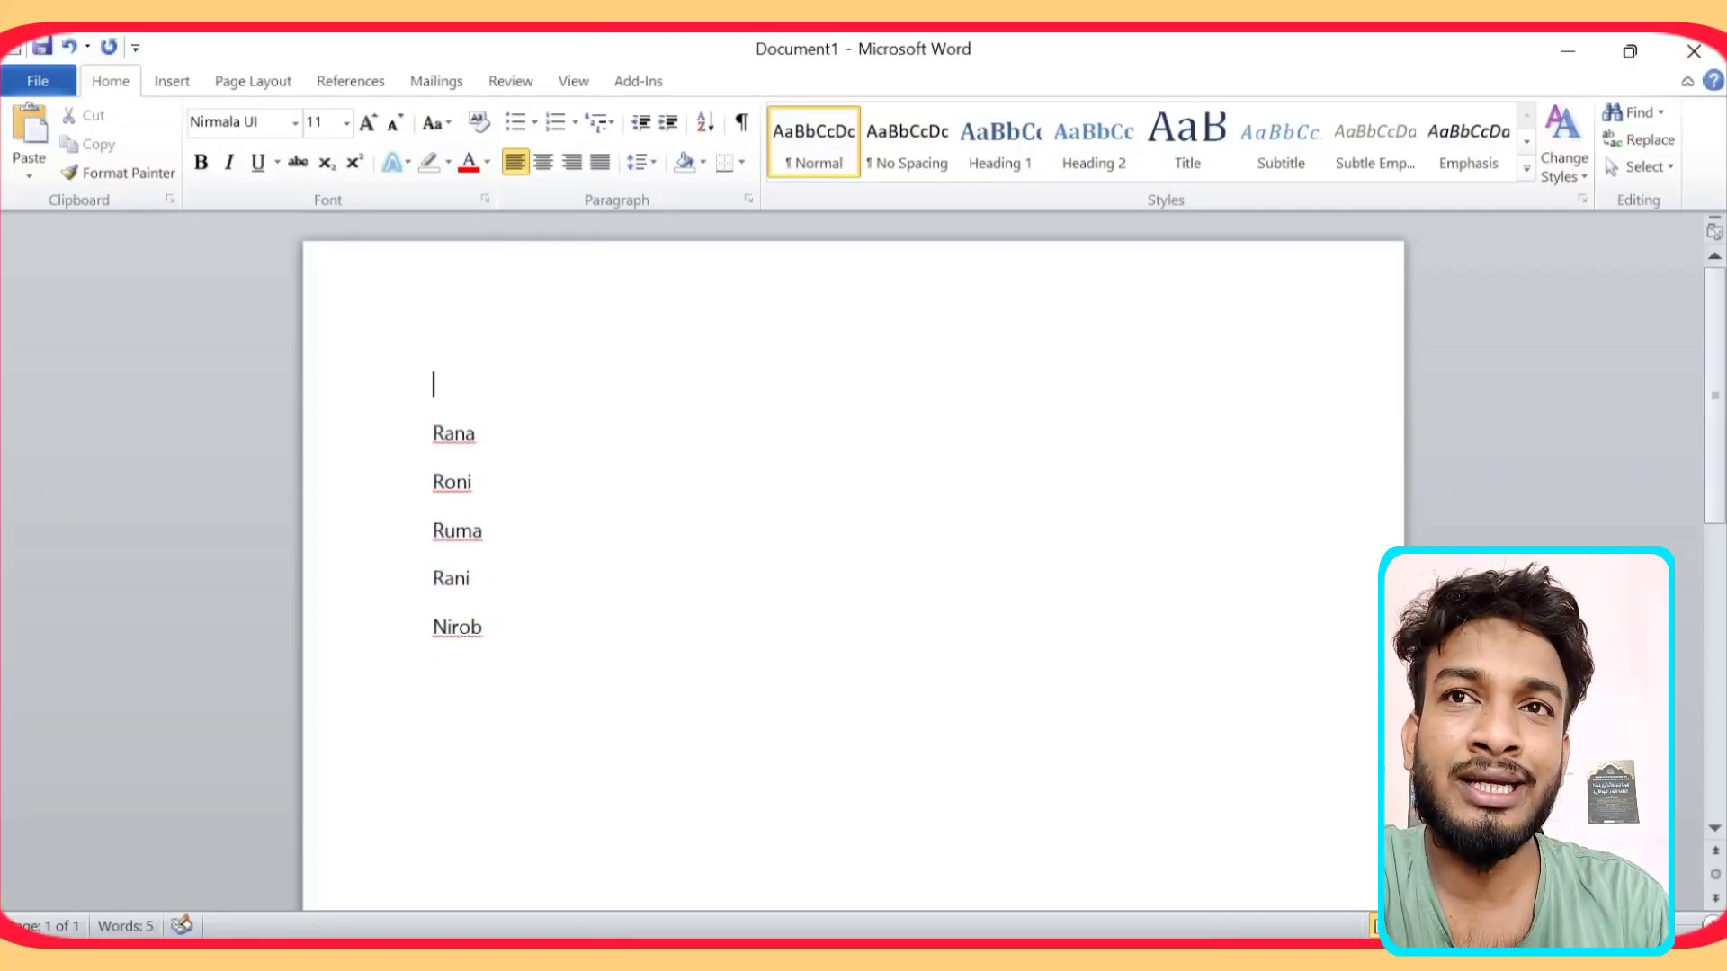
type("Wha")
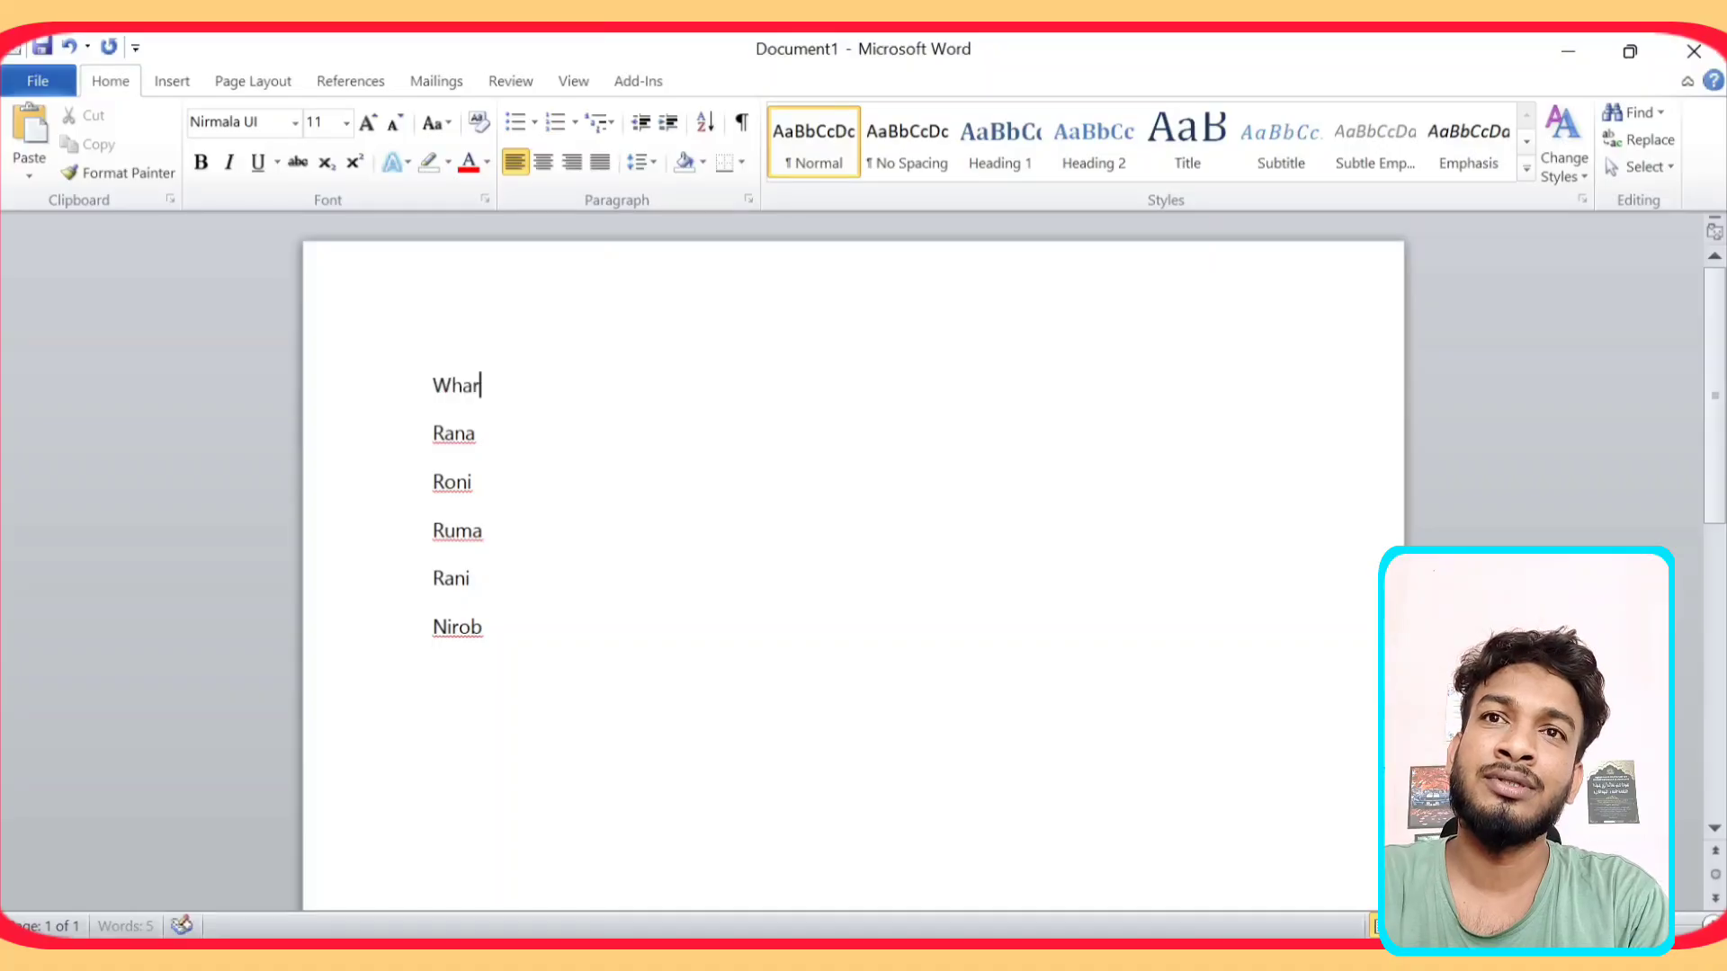
type("t I")
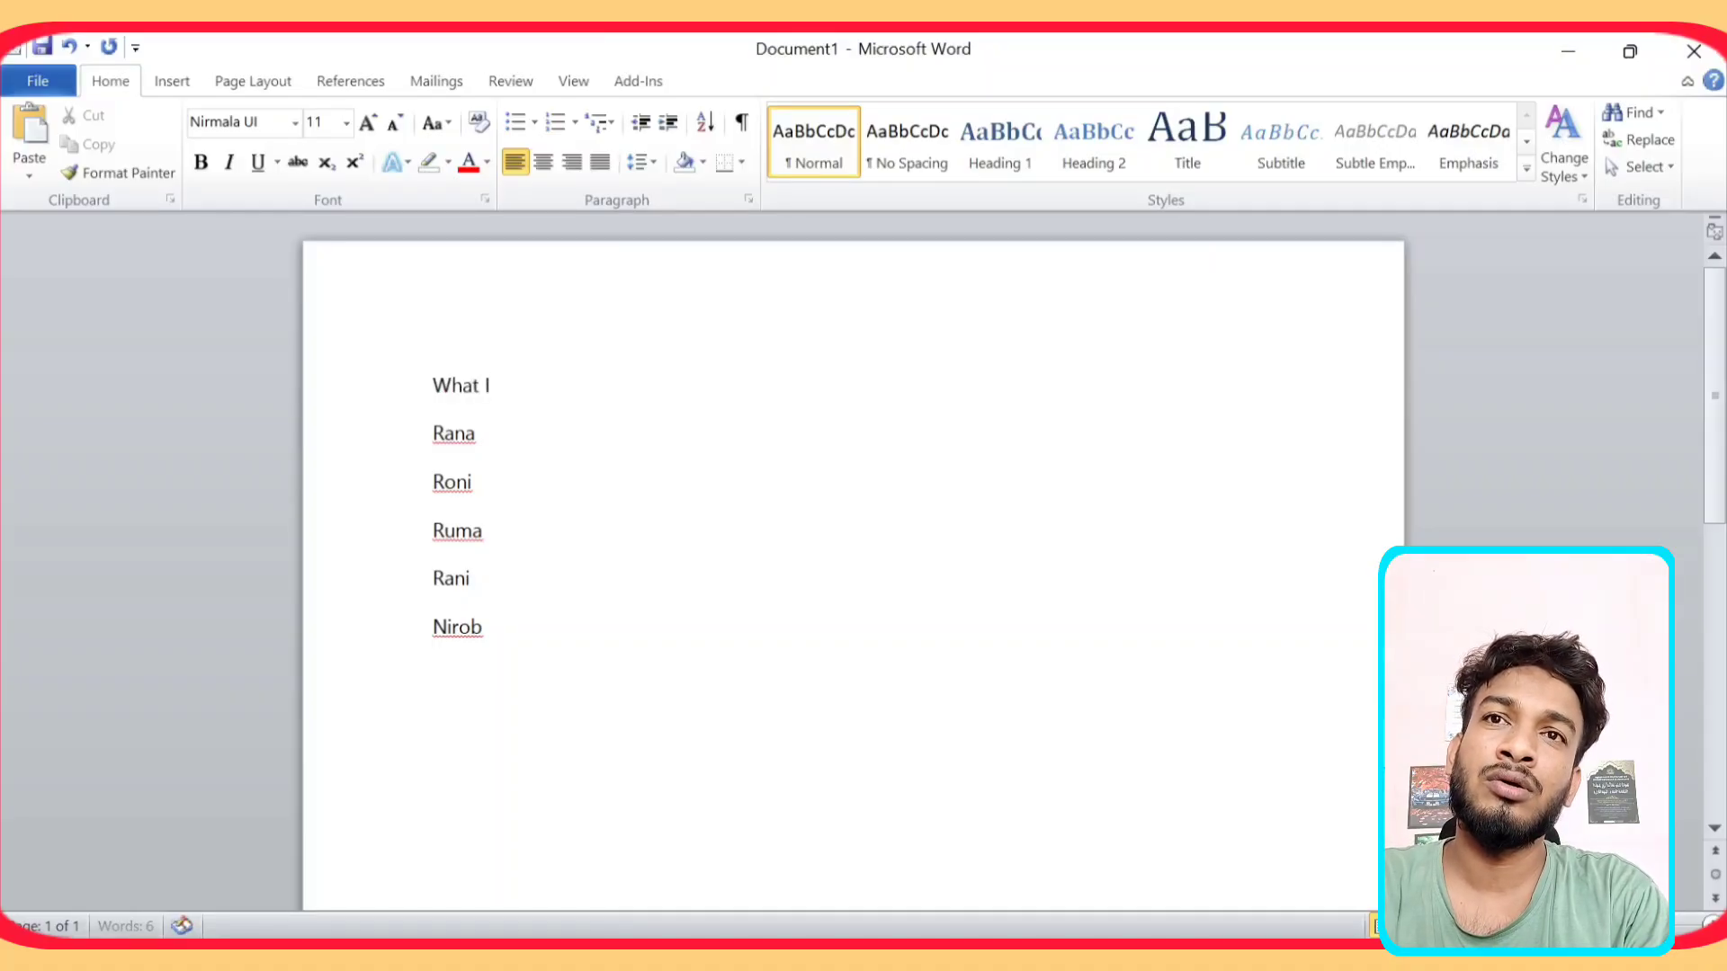
type("s My ")
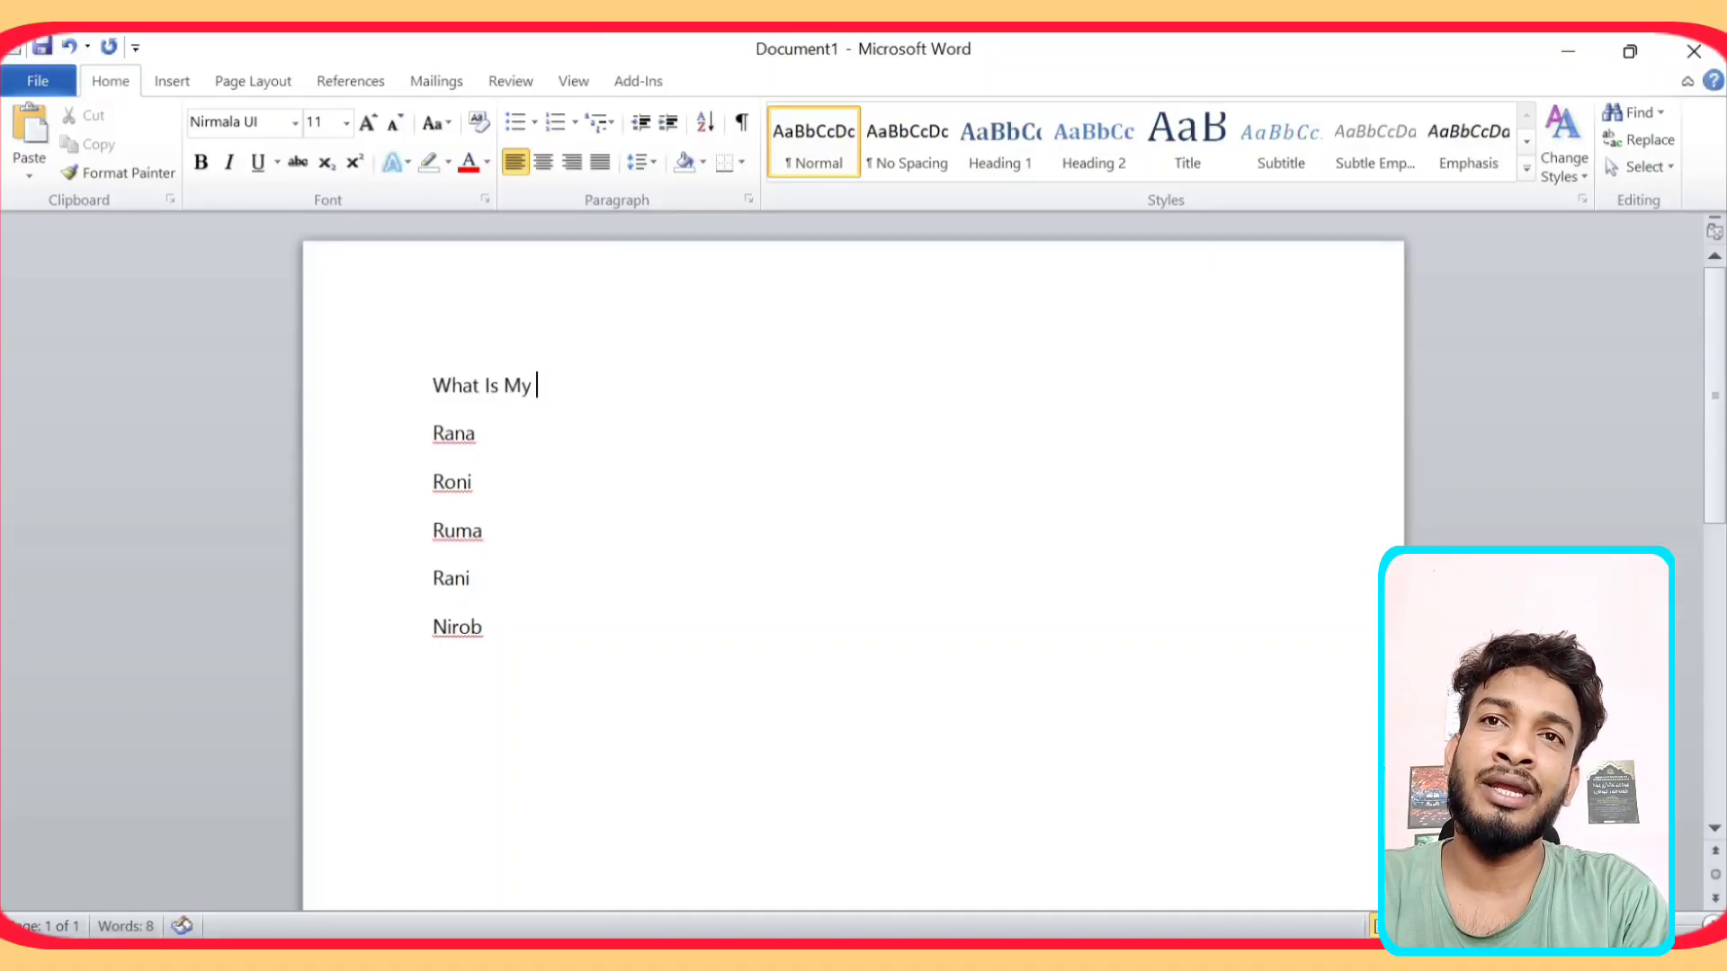
type("Name")
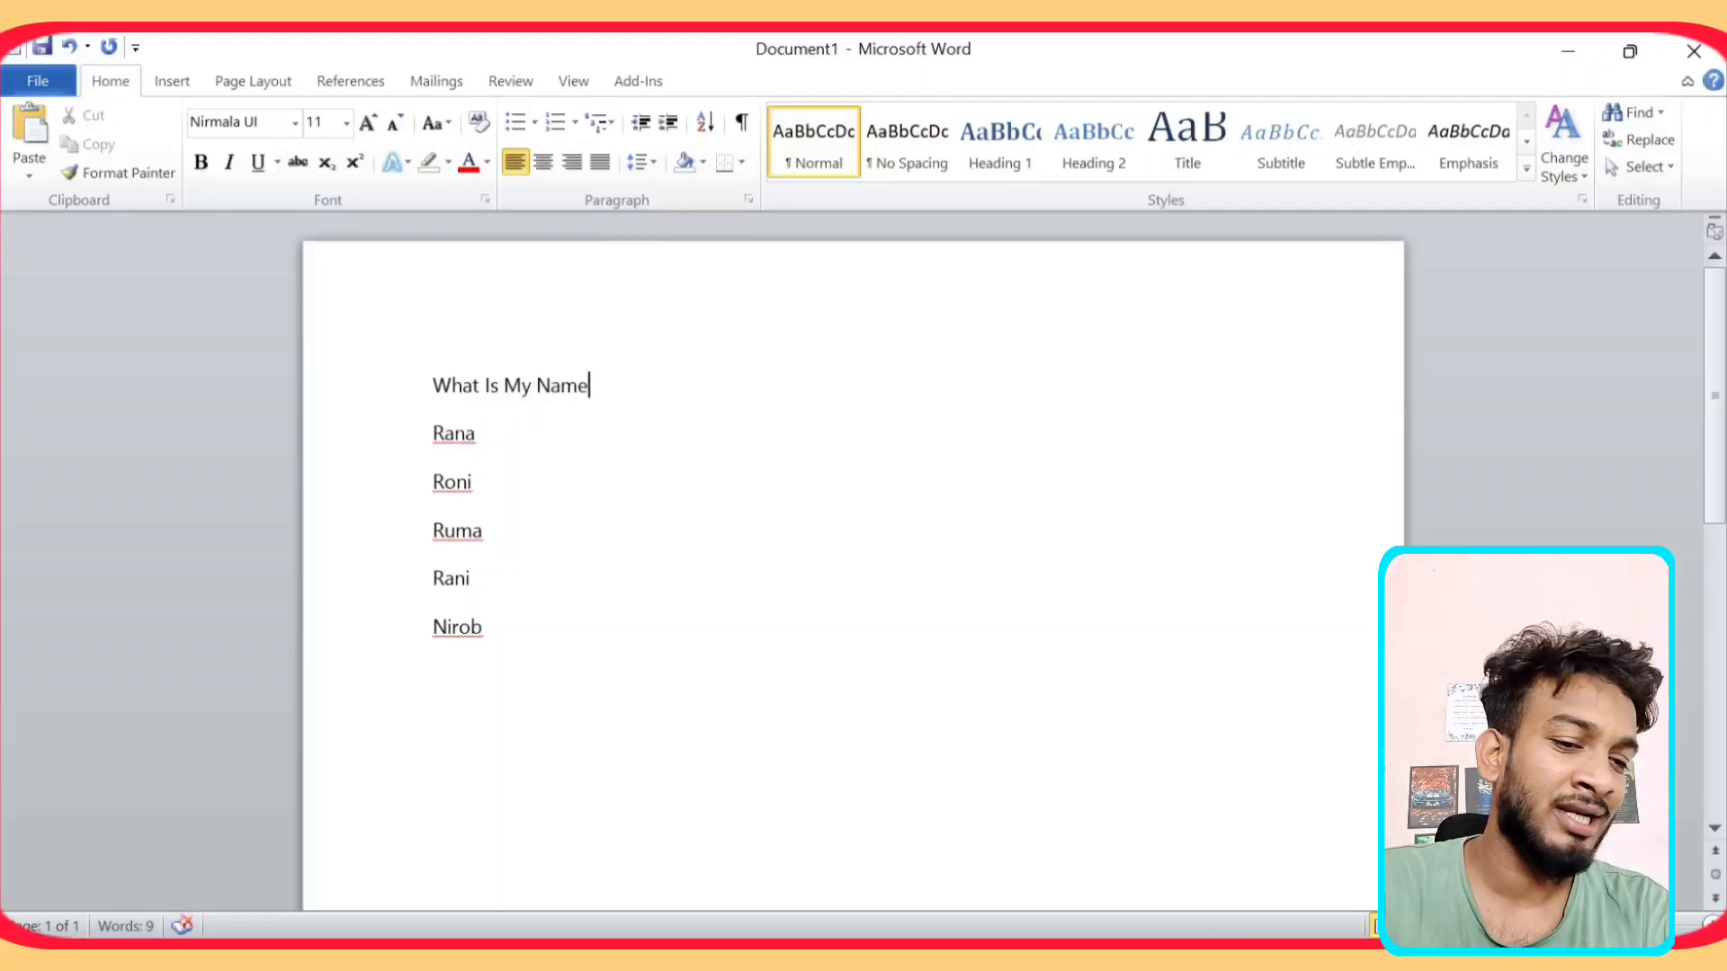
type("?")
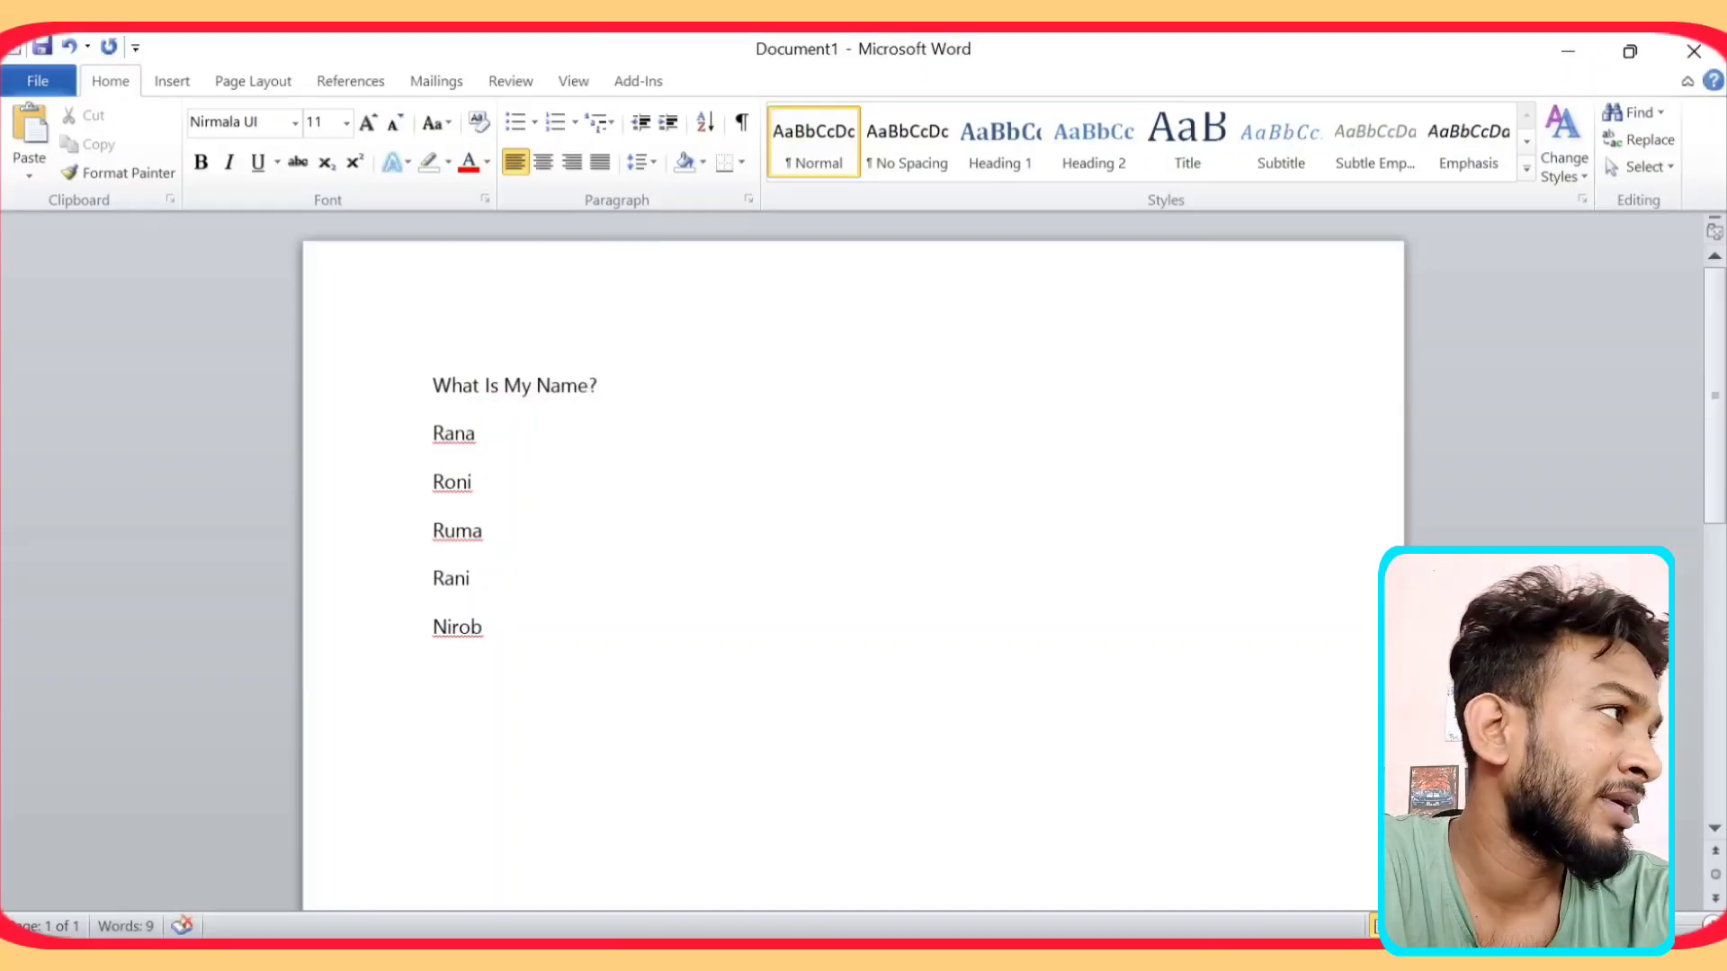
Format the five names below the question as a bulleted list with round bullets
left_click_drag(436, 381, 659, 385)
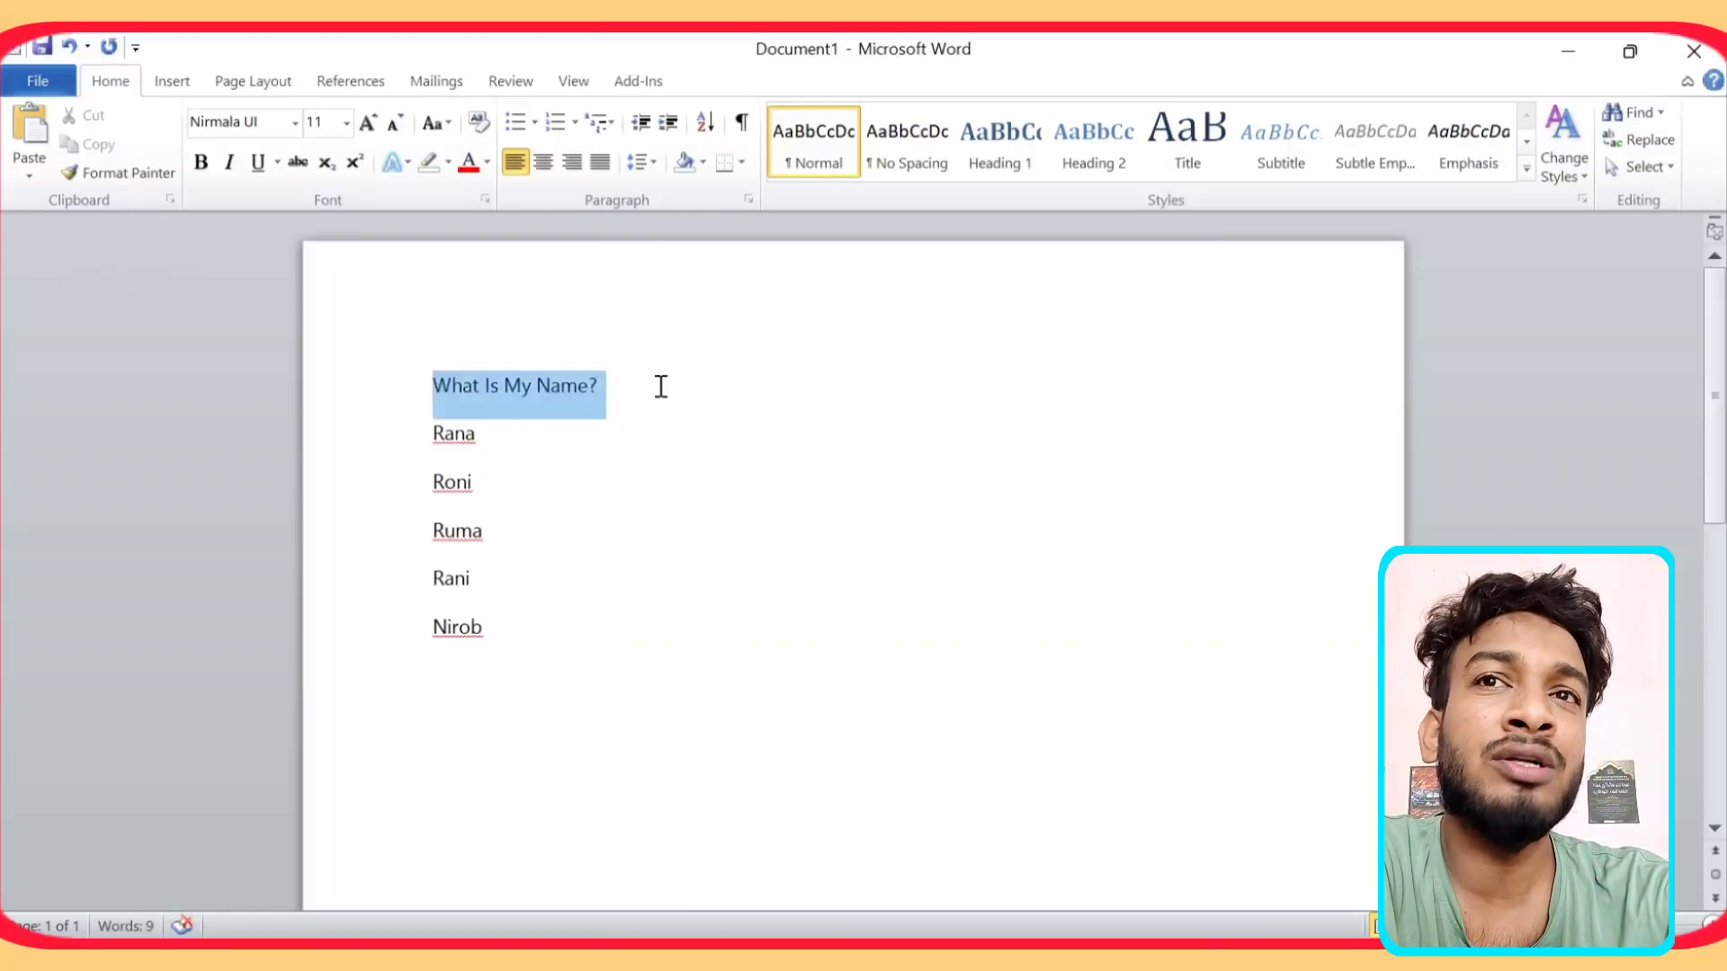
left_click(657, 387)
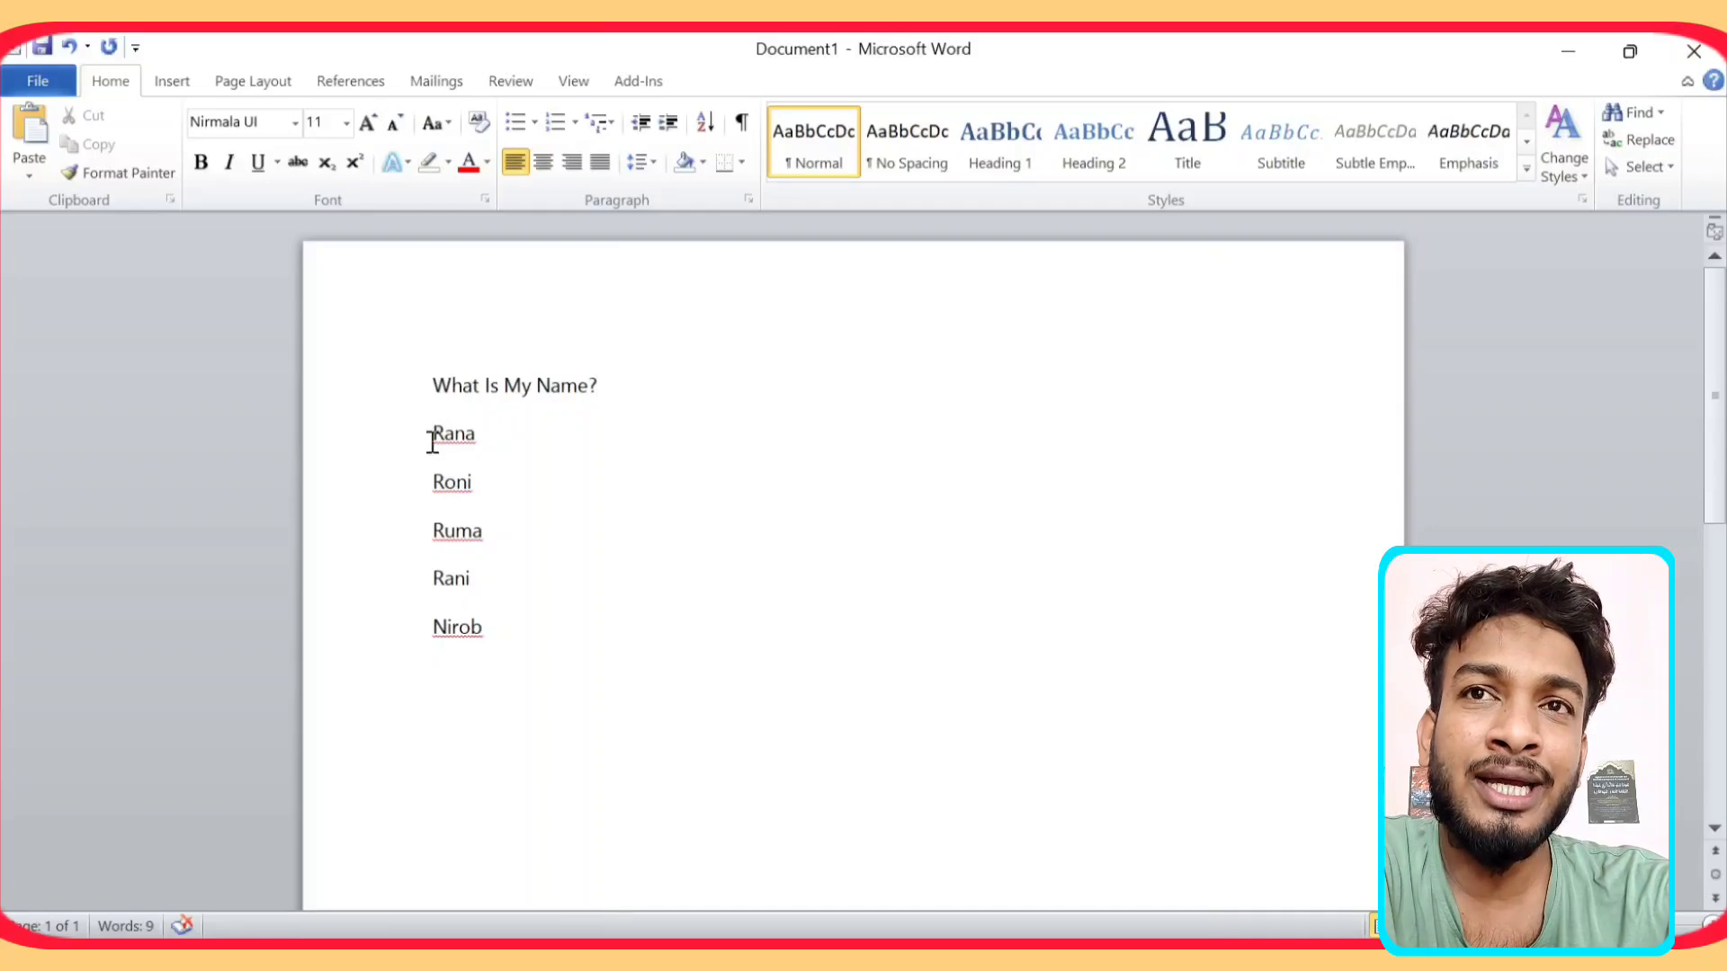
left_click_drag(432, 439, 486, 653)
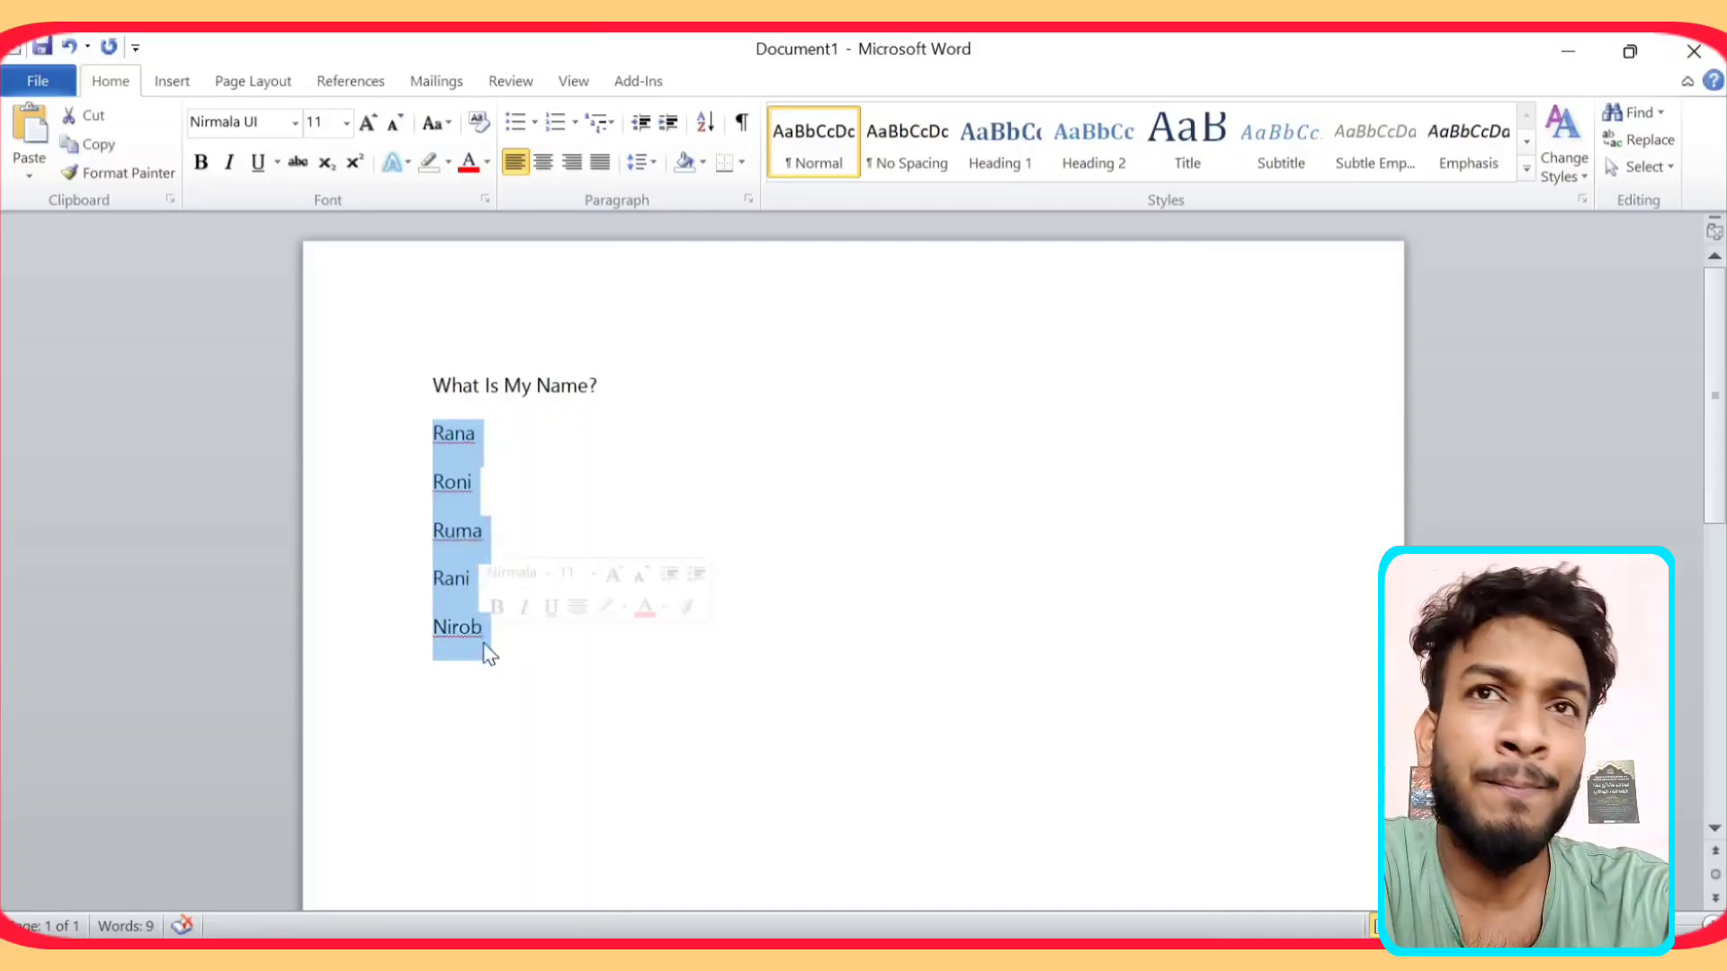
left_click(518, 122)
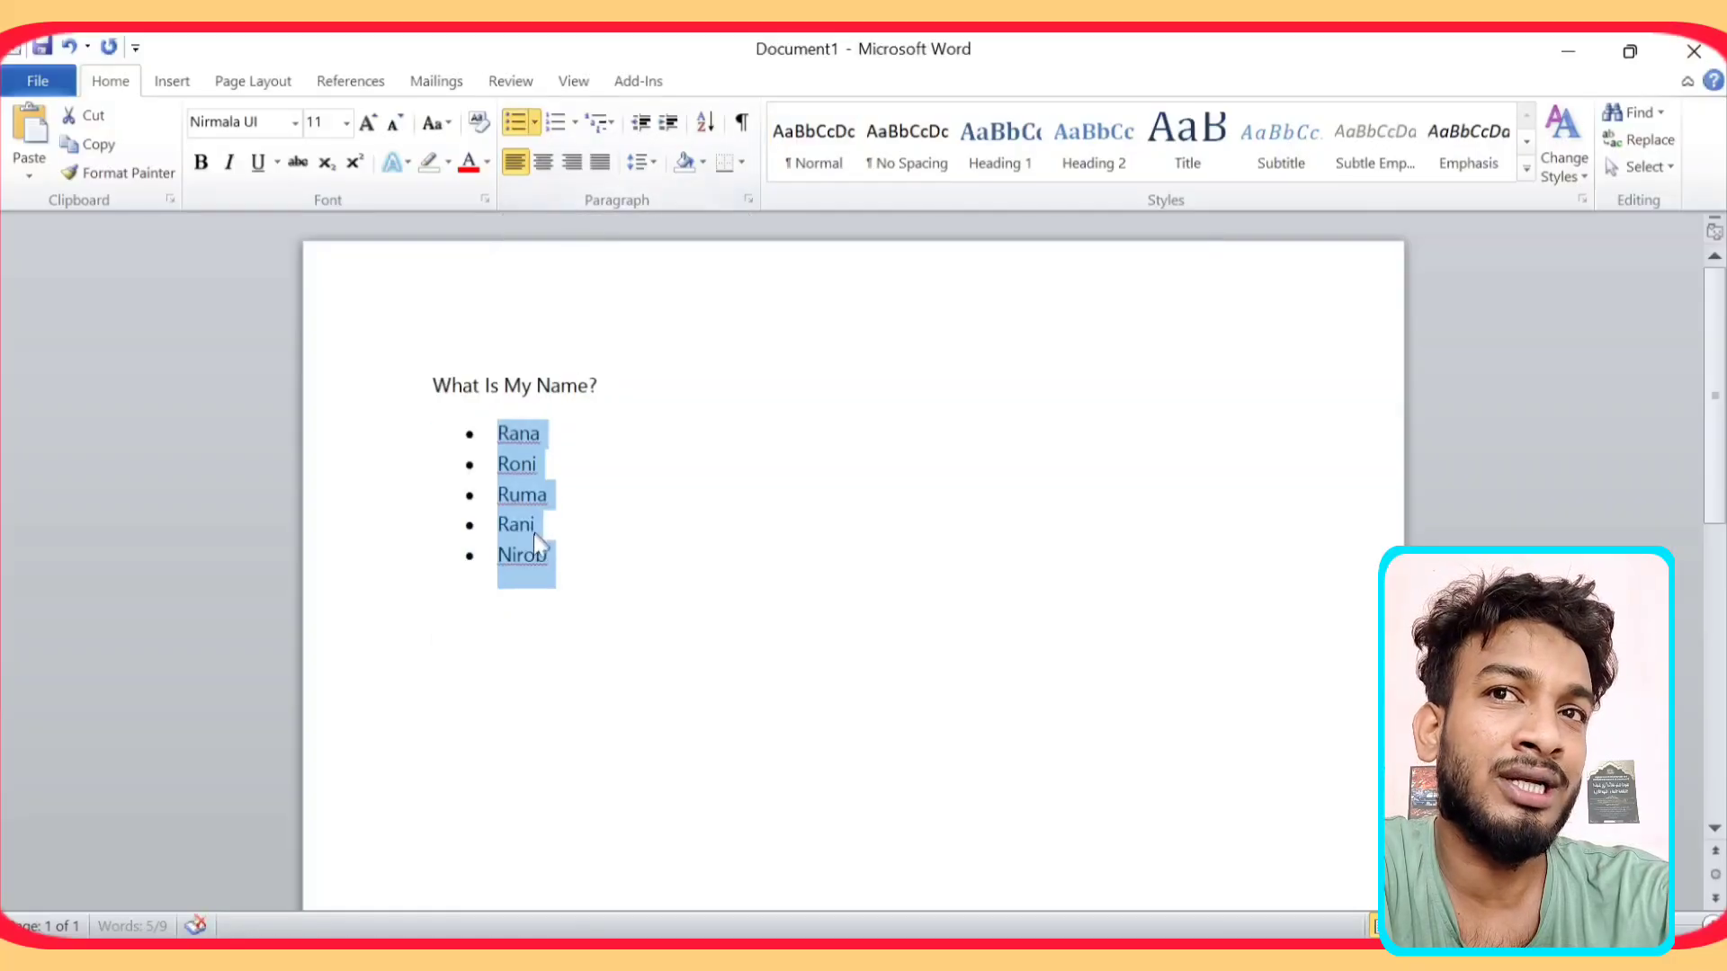
left_click(526, 556)
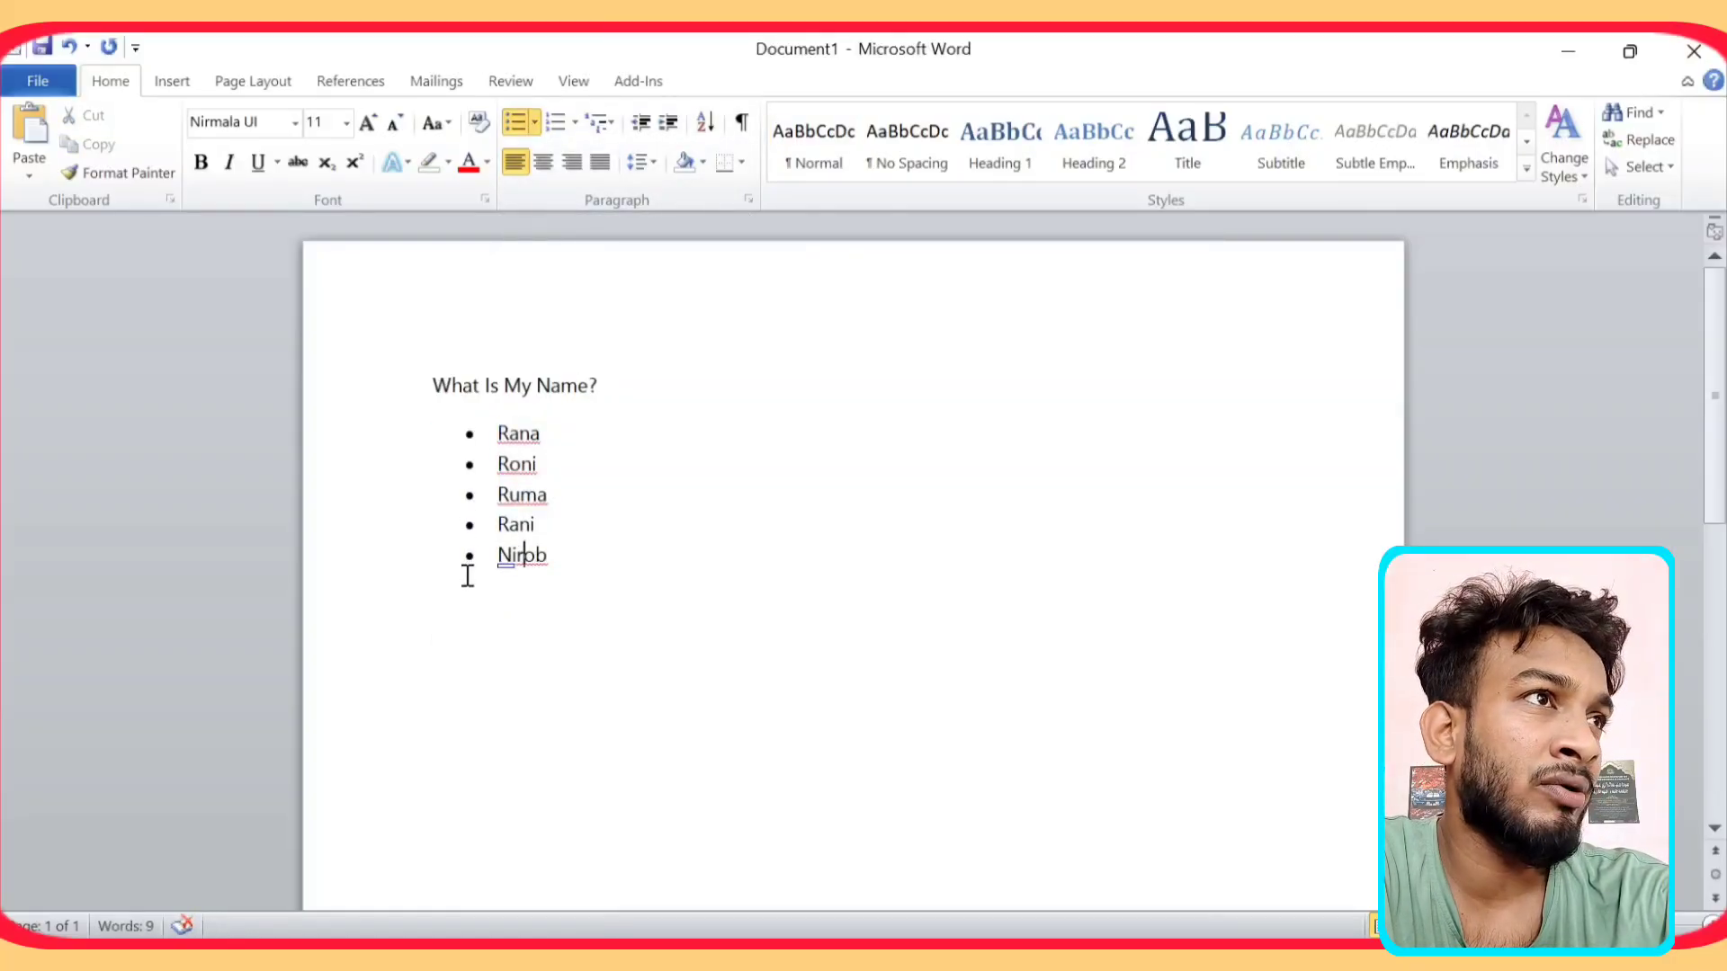
Delete the "What Is My Name?" line above the bulleted list
left_click_drag(636, 394, 378, 385)
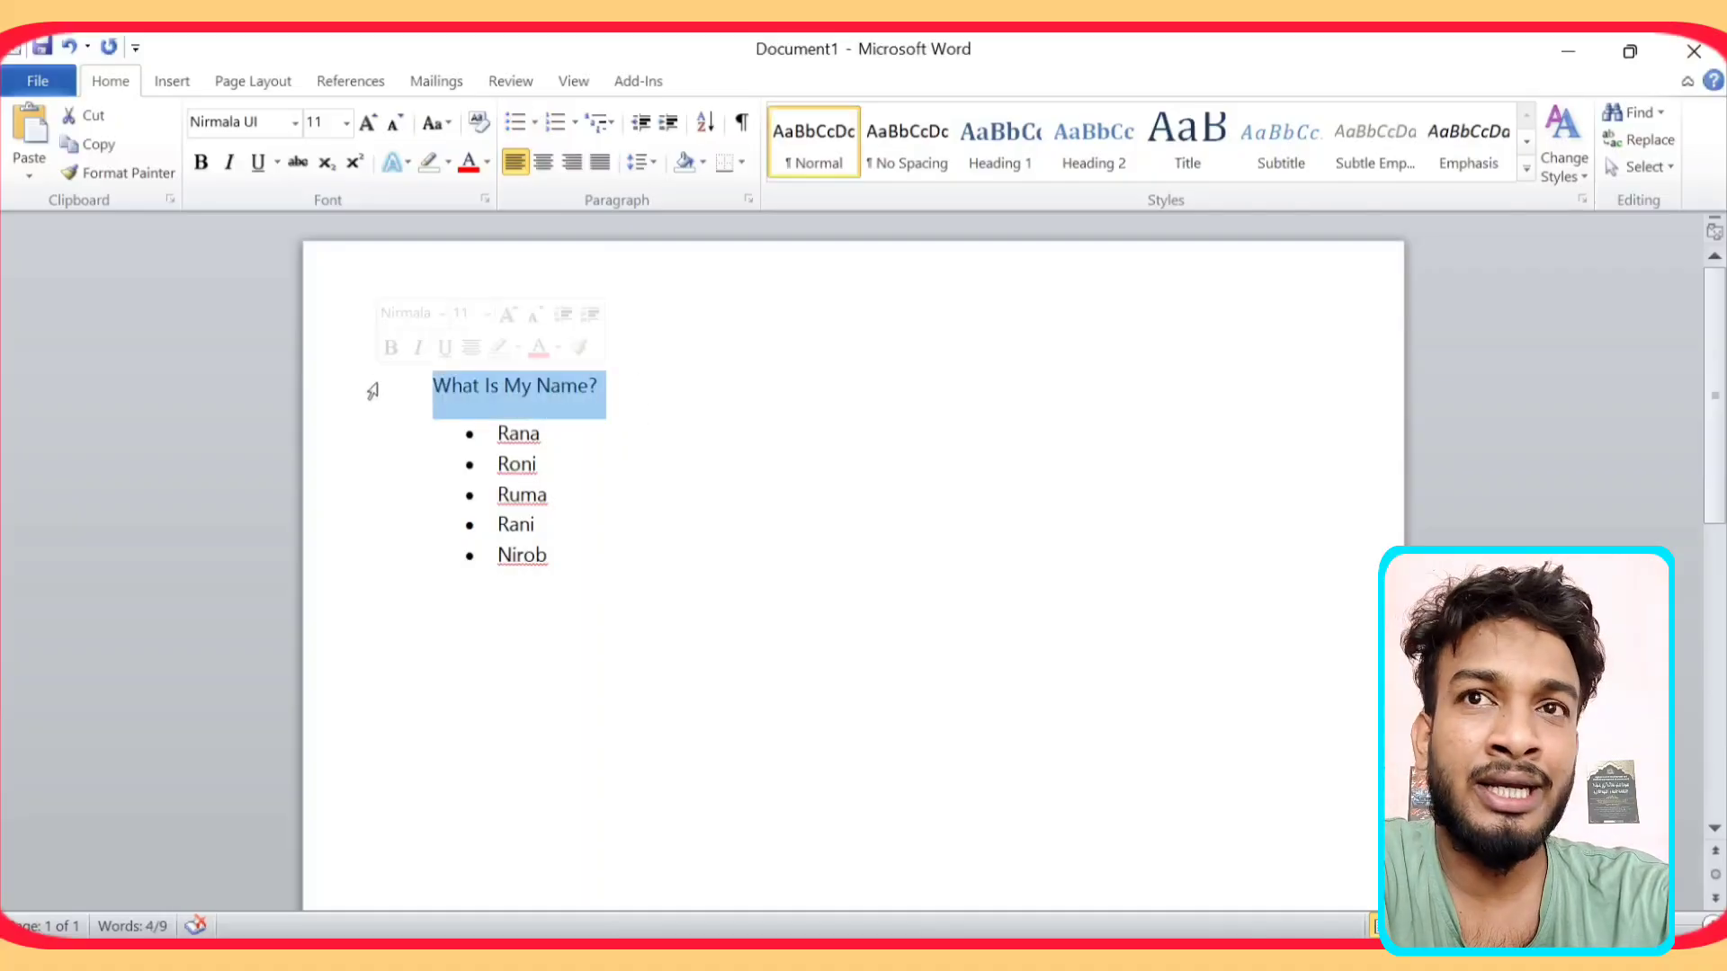
key("Delete")
Set the font size of all five bulleted names to 24
left_click_drag(489, 381, 558, 536)
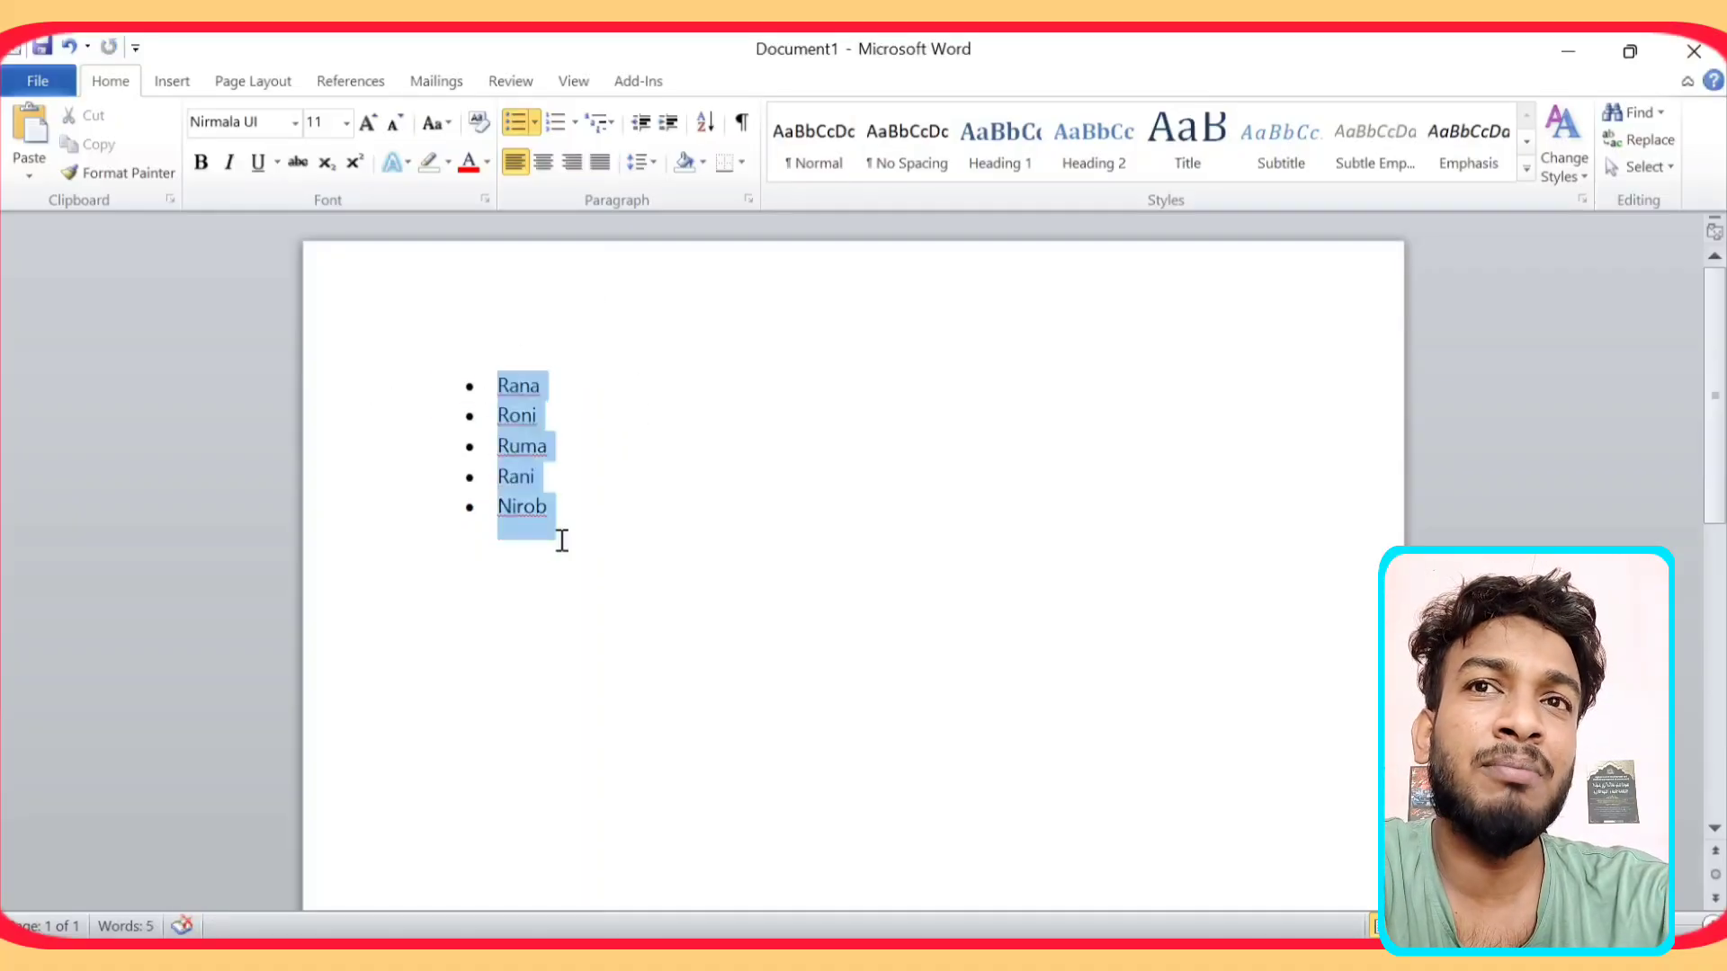
left_click(621, 590)
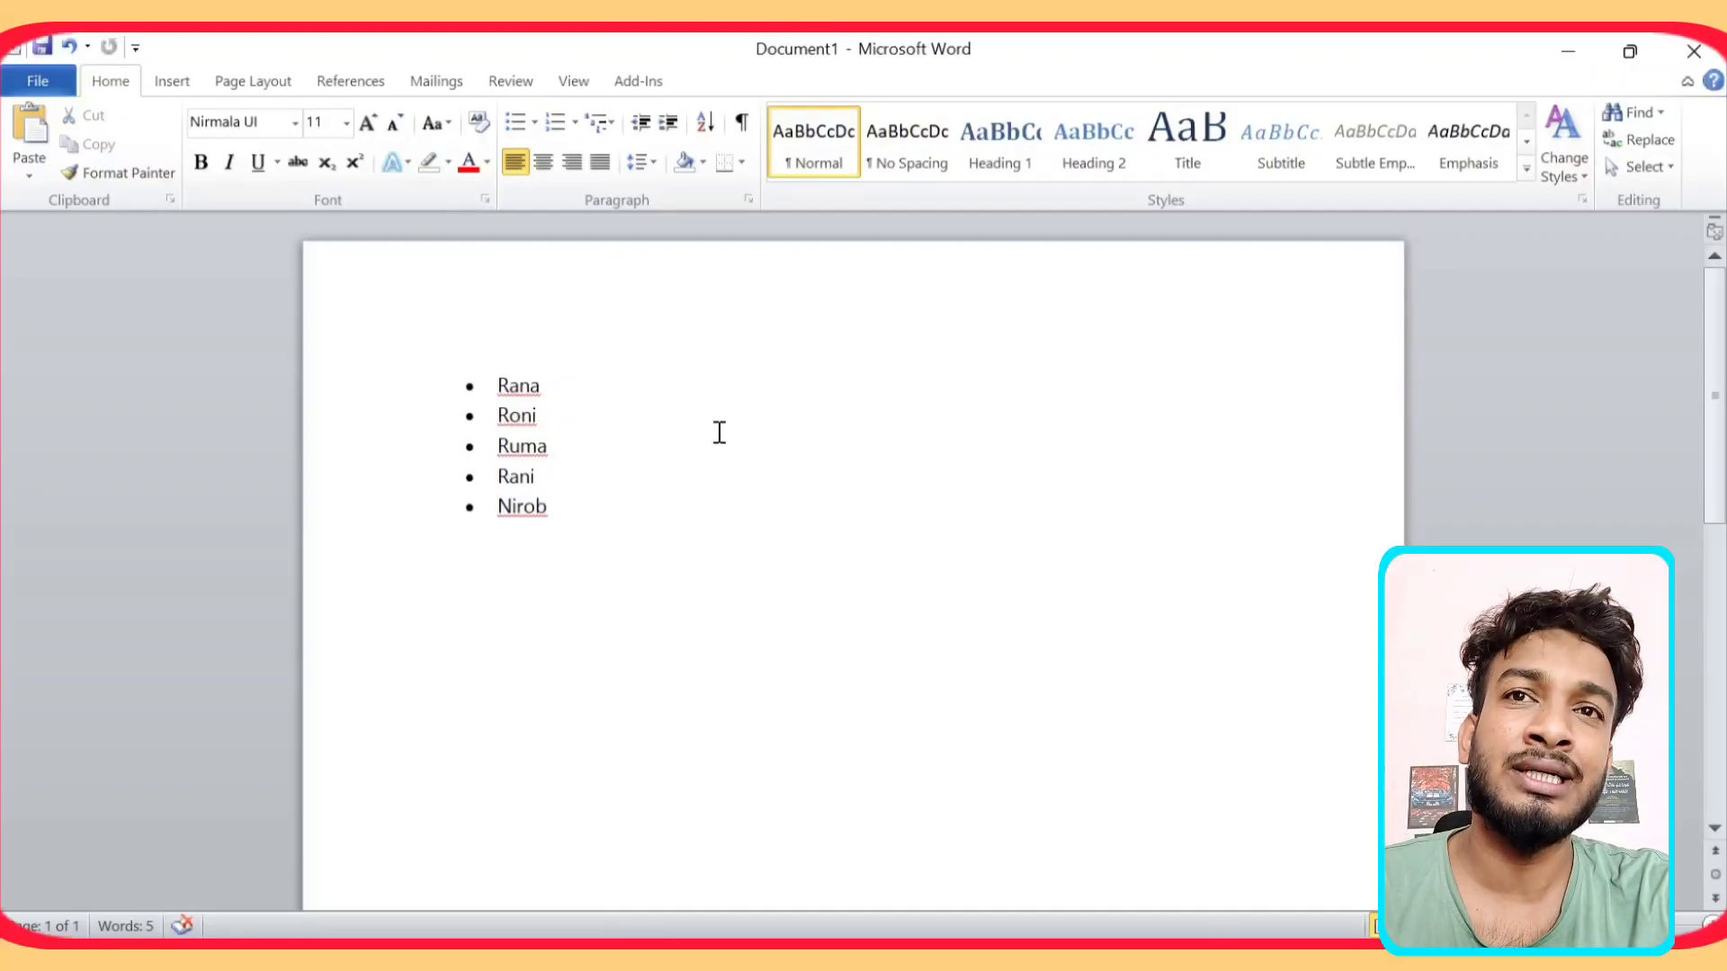
left_click_drag(664, 510, 465, 357)
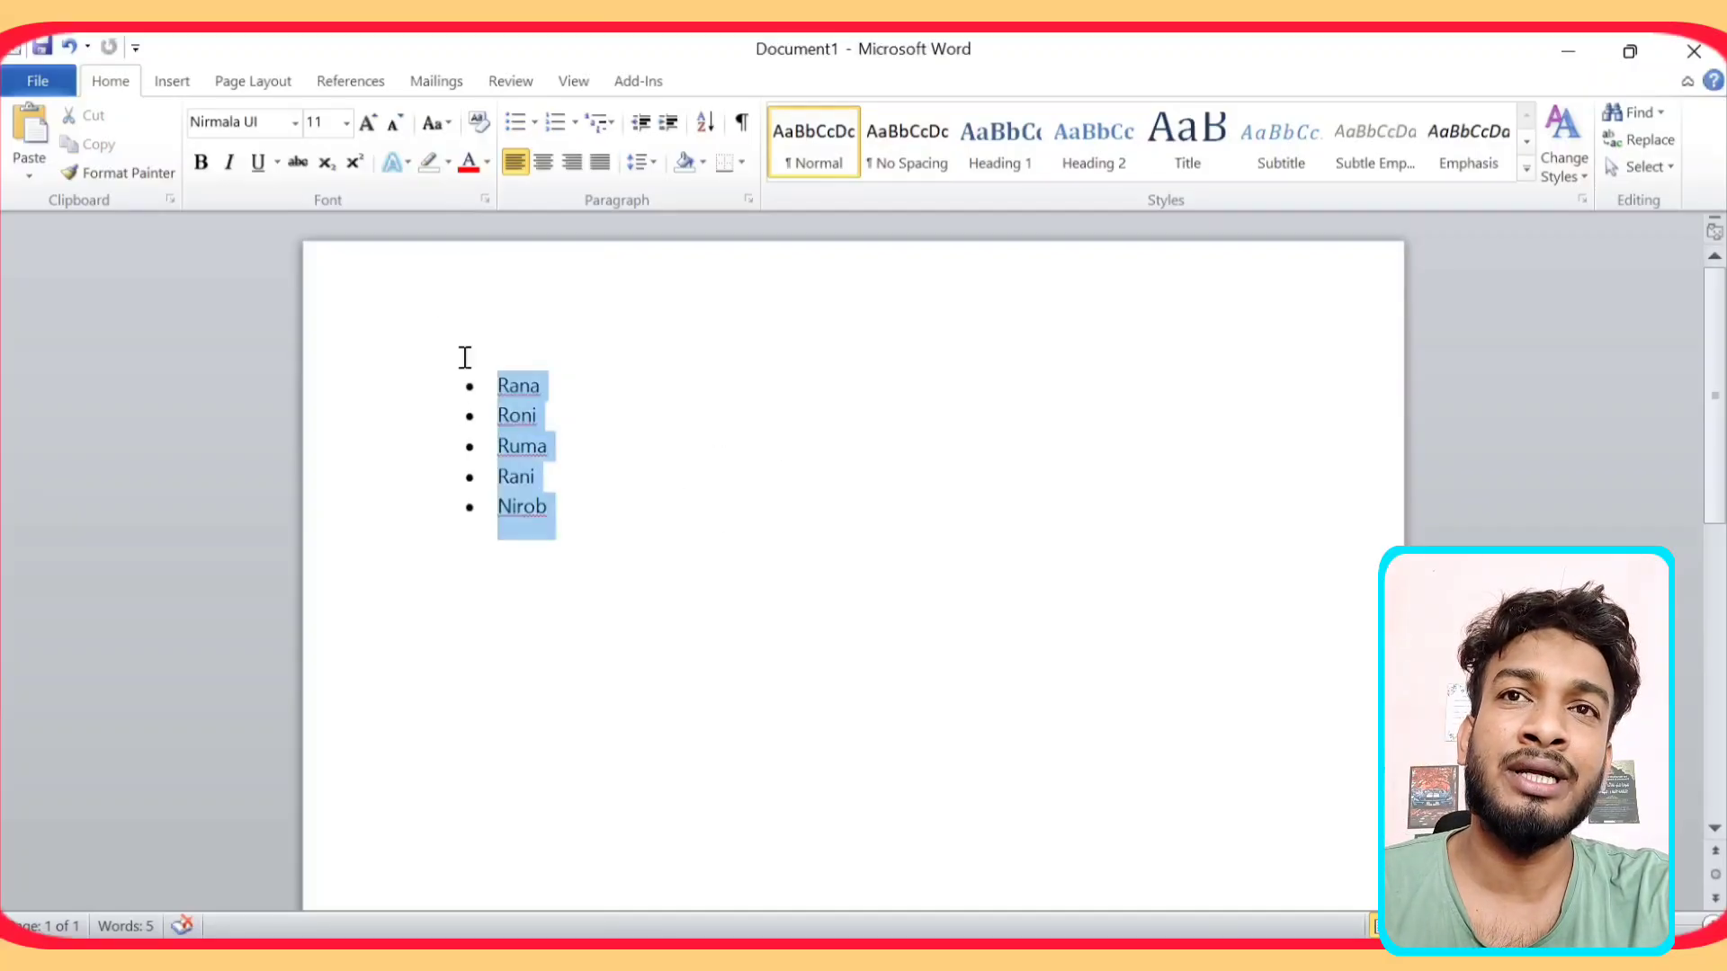
left_click(346, 122)
left_click(321, 376)
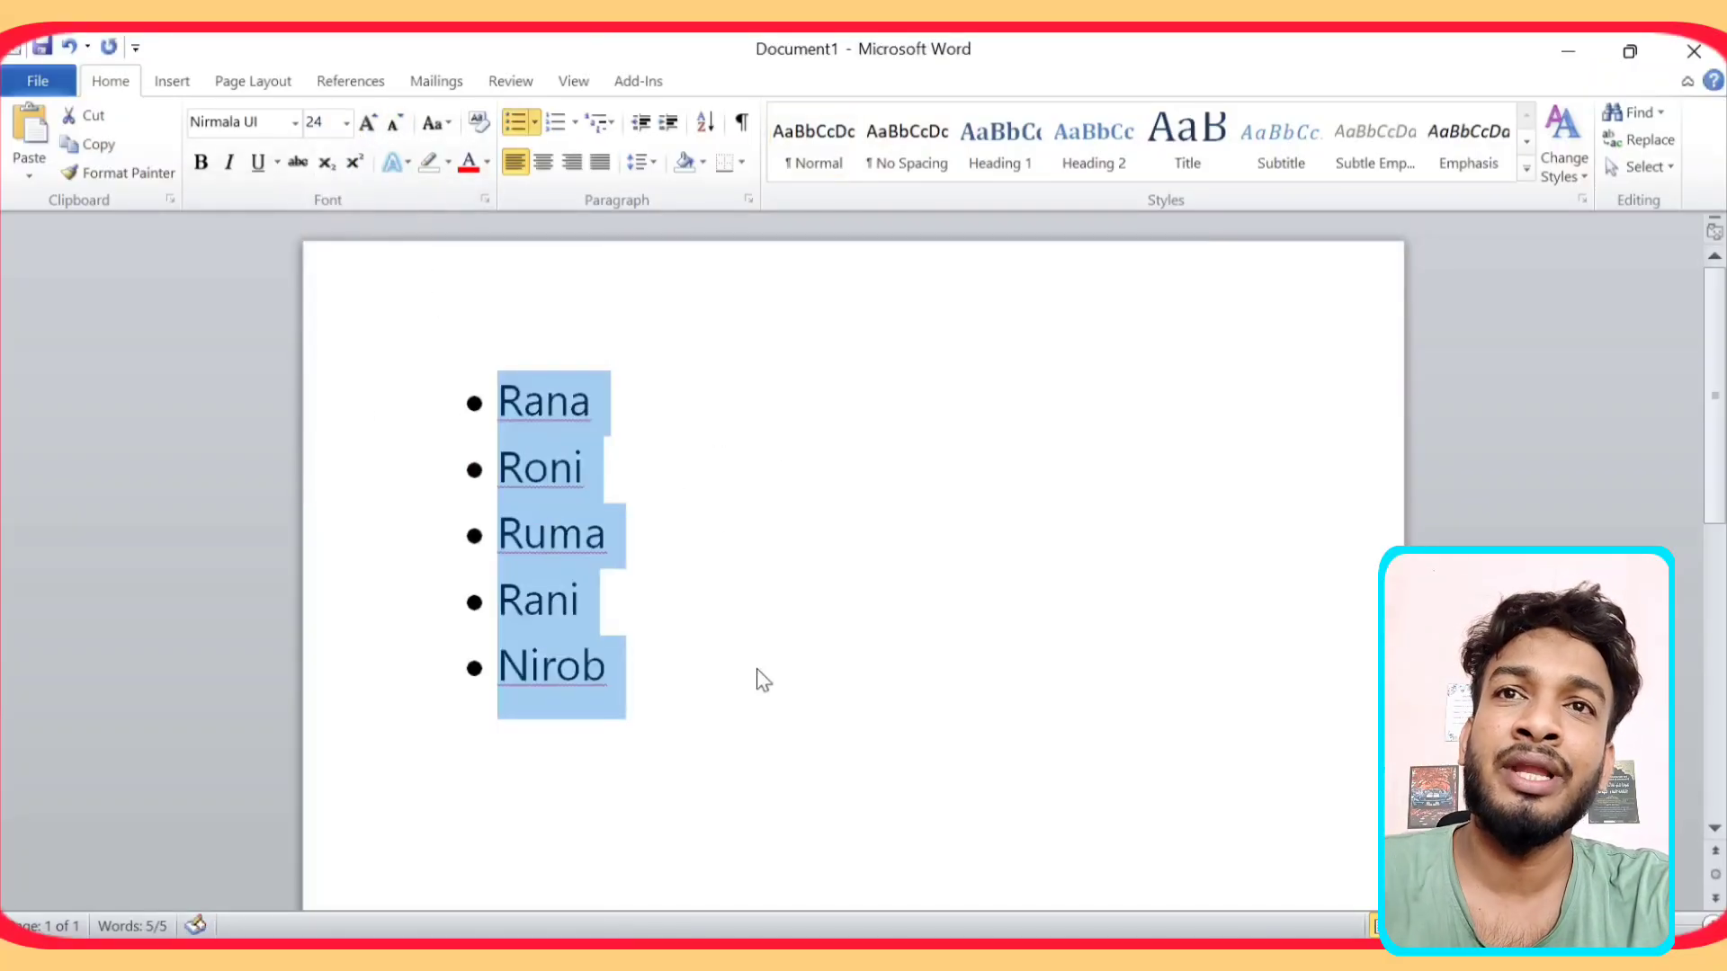
left_click(757, 670)
Give the five names solid square bullets and replace those with the four-diamond bullet style
left_click_drag(501, 377, 612, 674)
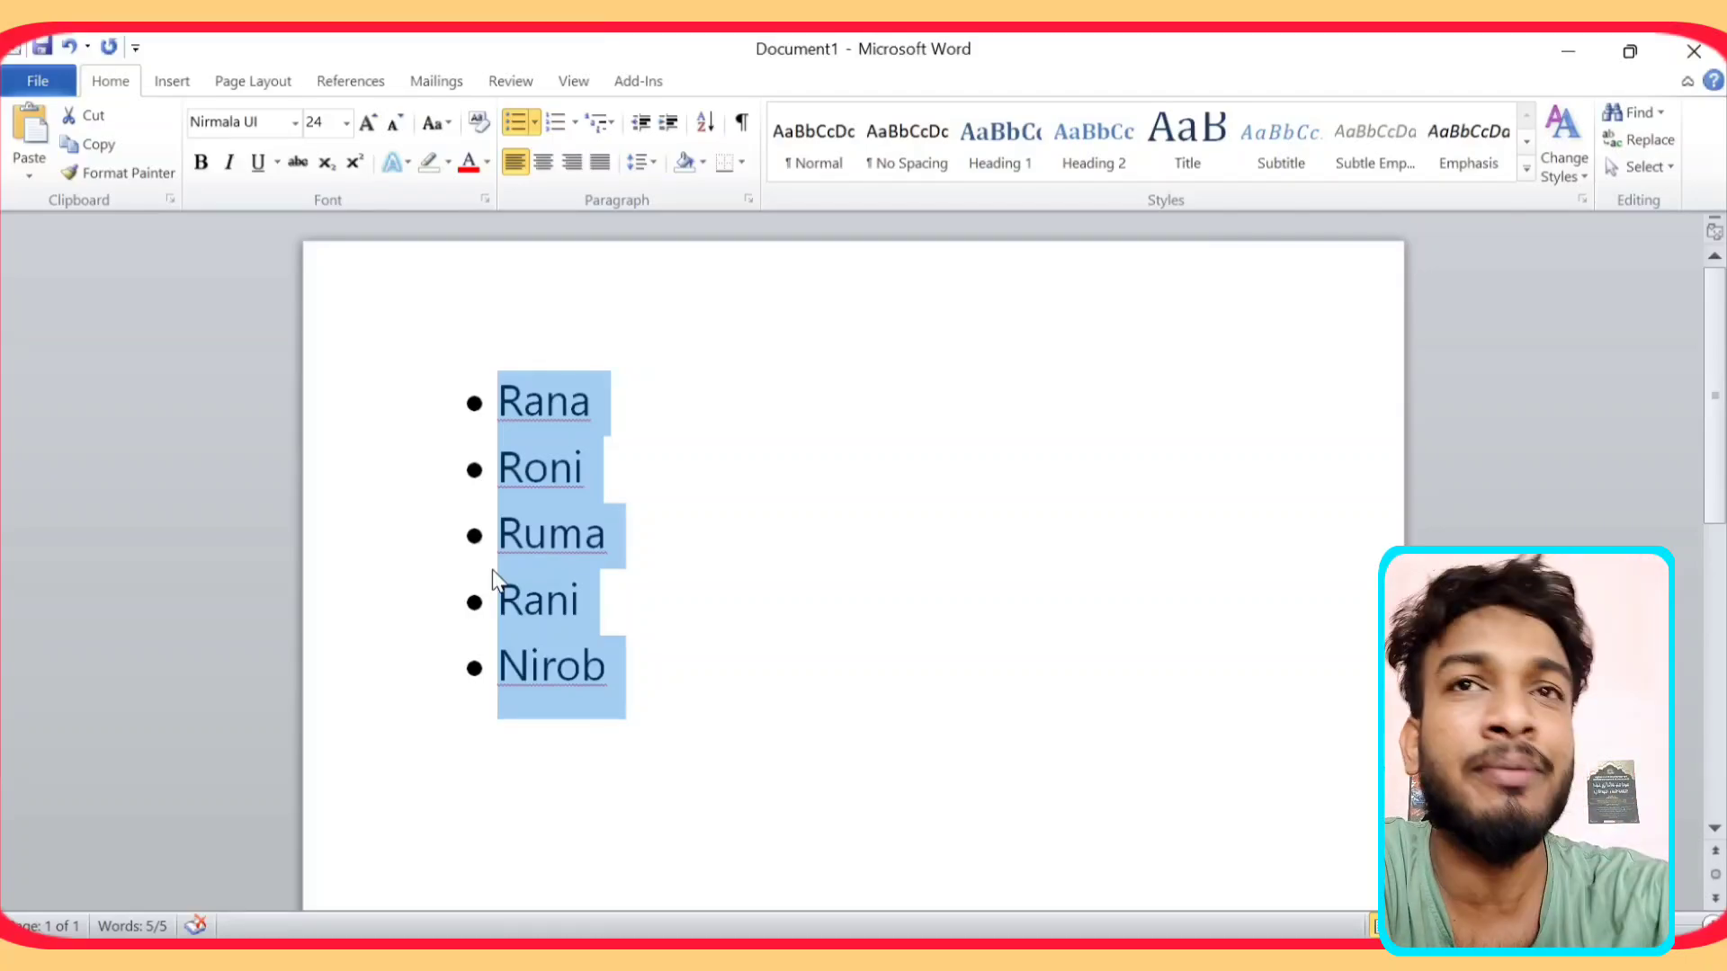
left_click(536, 124)
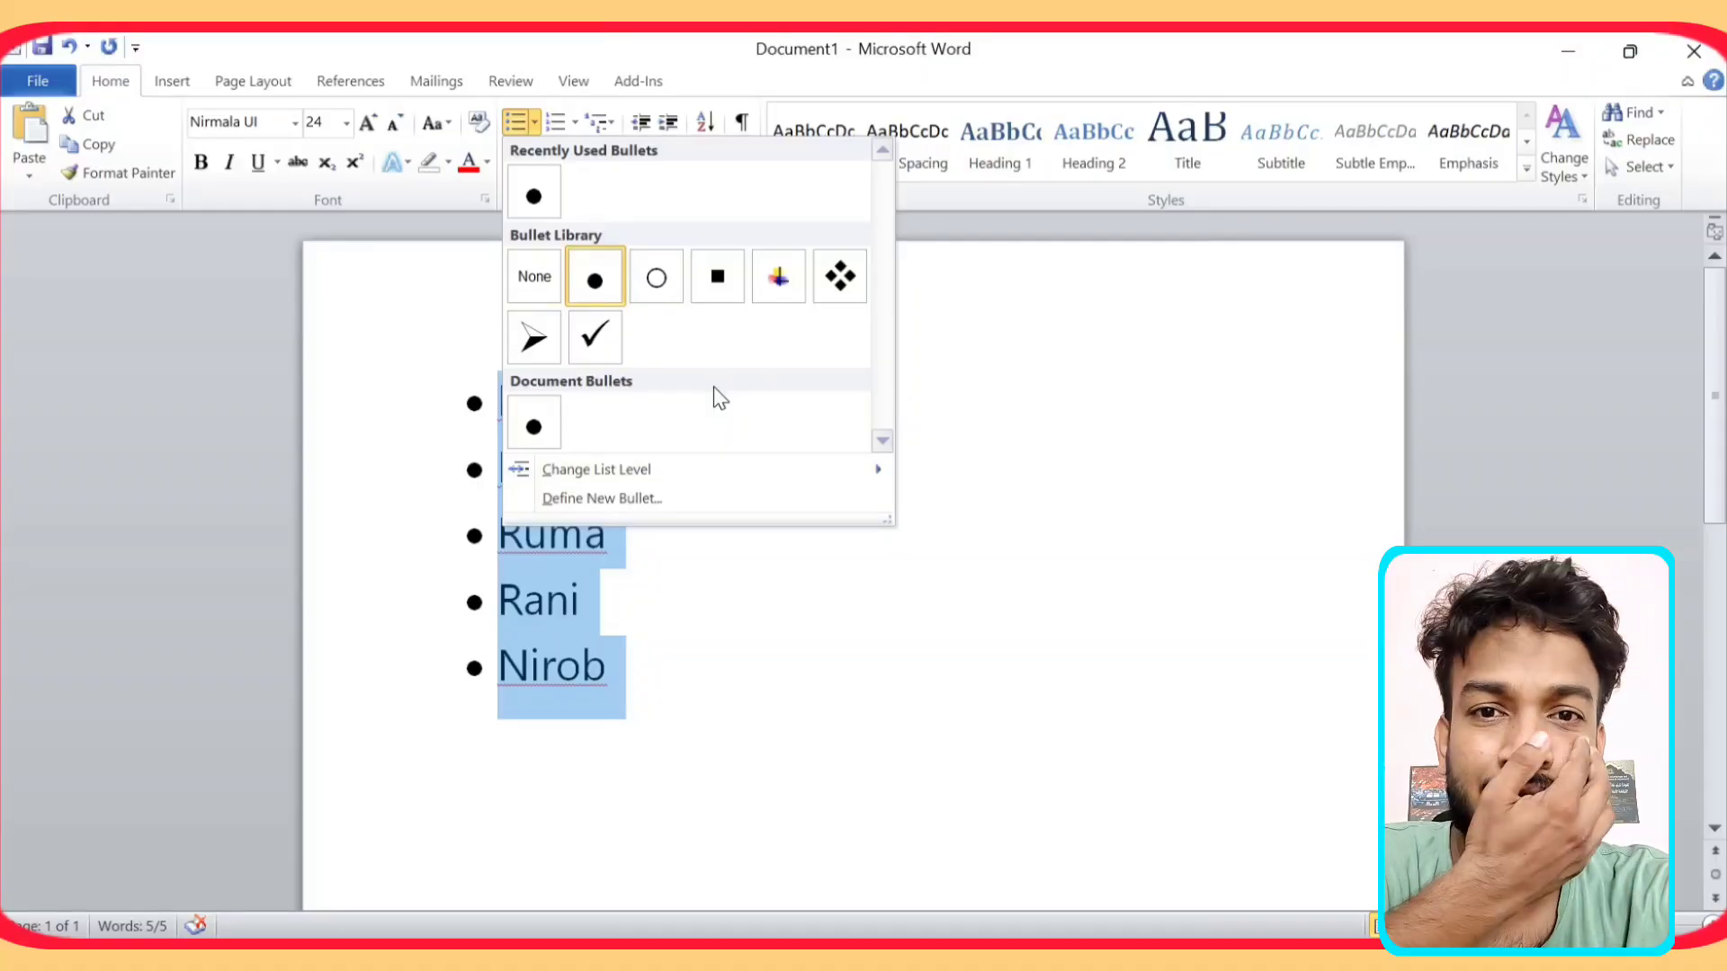
left_click(717, 277)
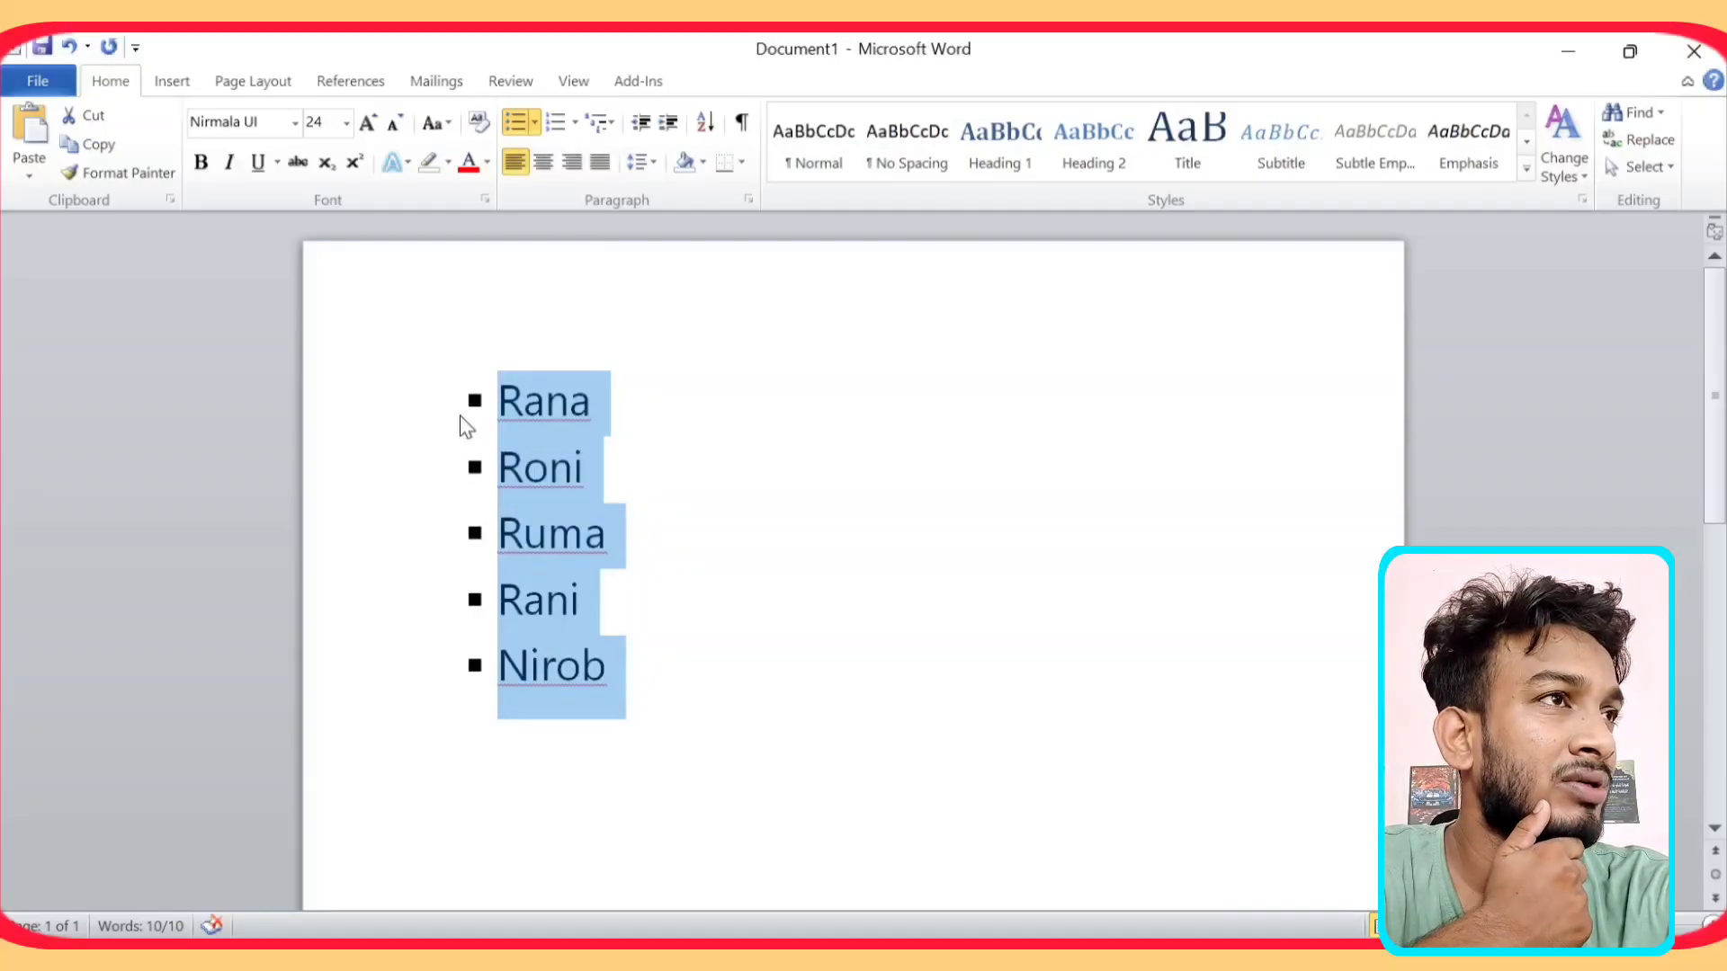
left_click(534, 122)
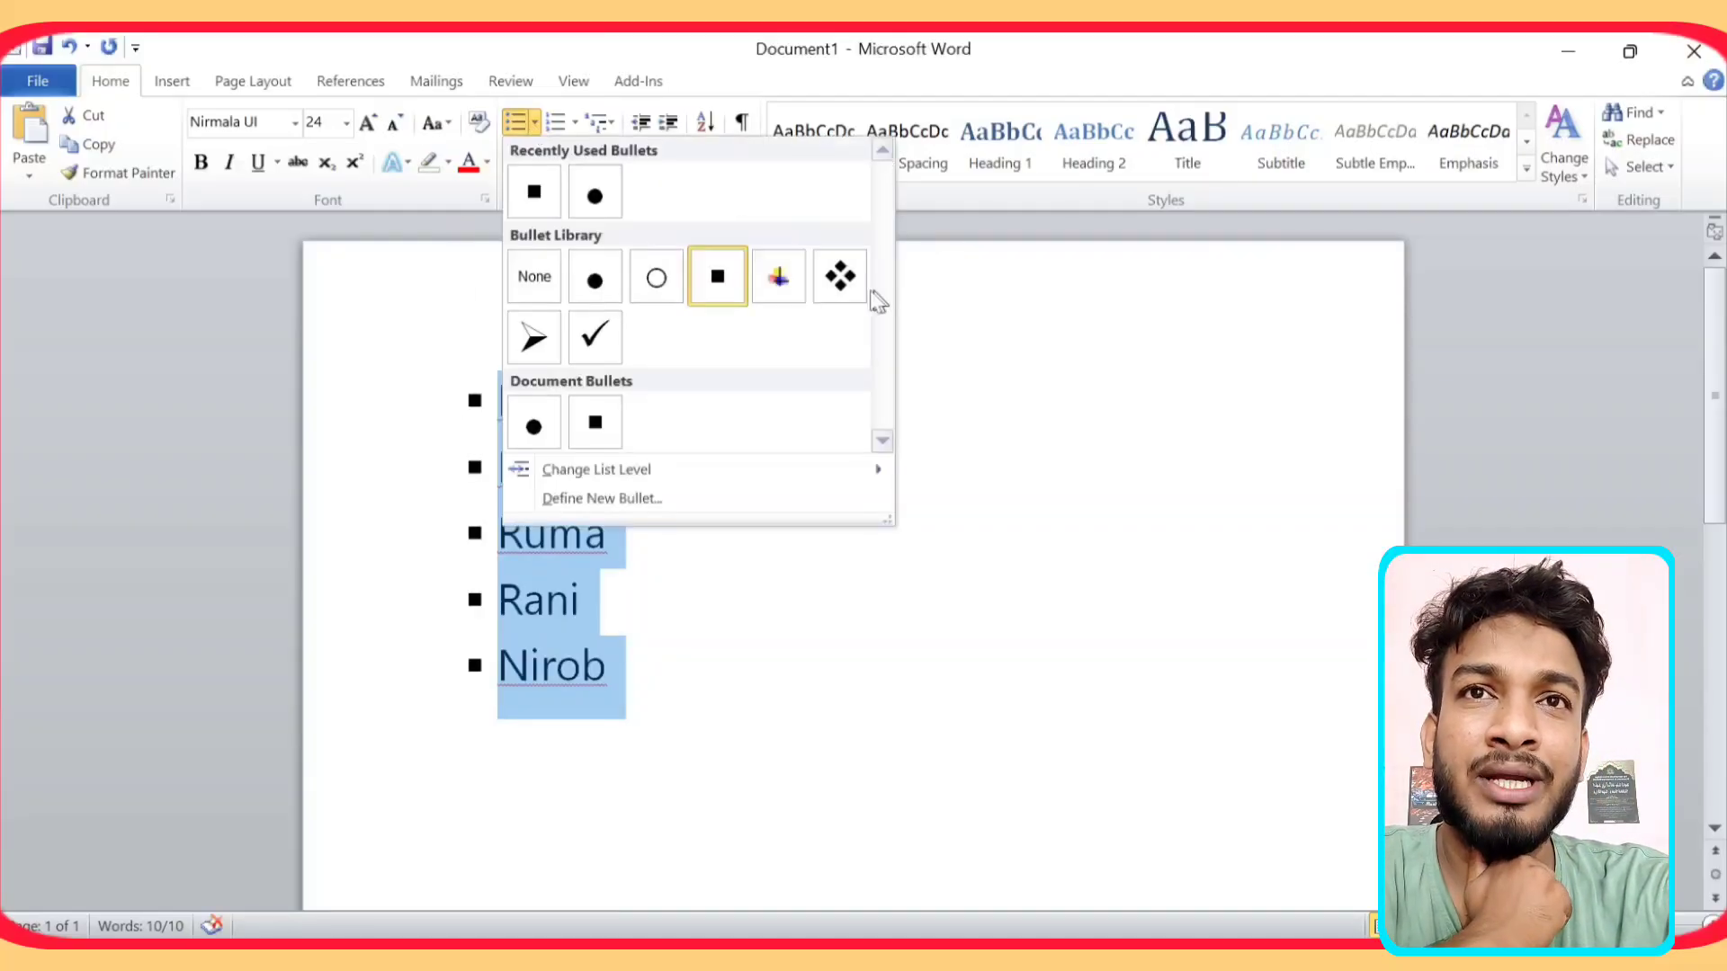
left_click(838, 277)
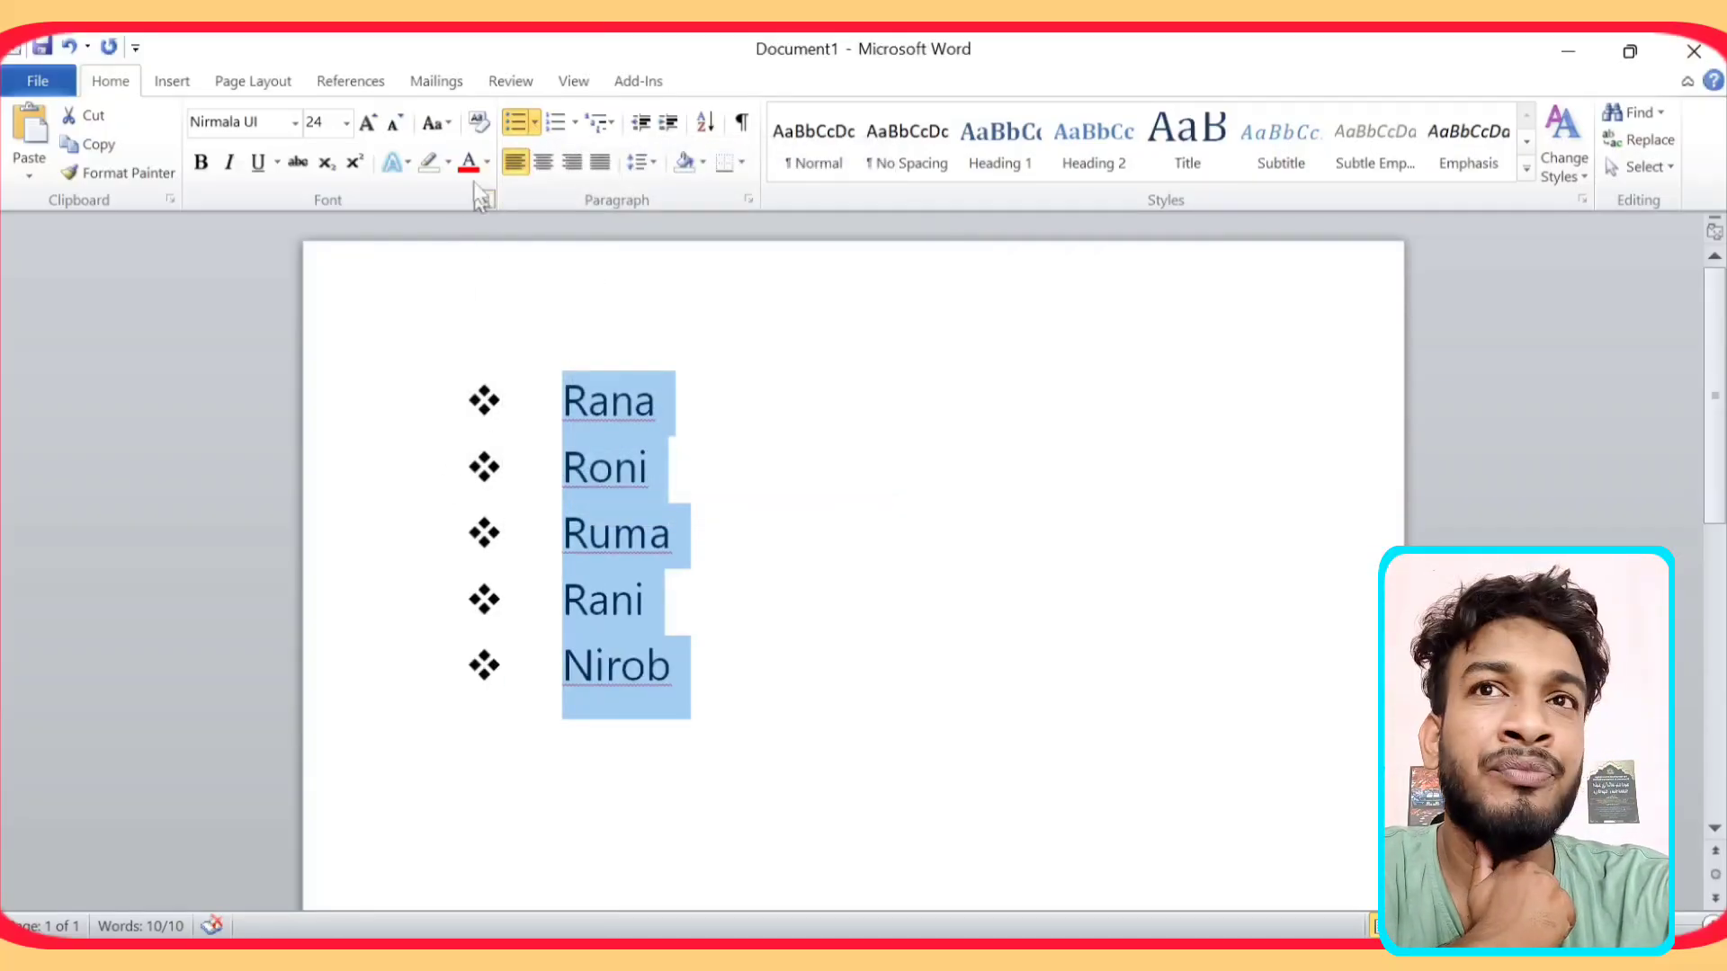
Define a new bullet from the Wingdings six-pointed star, character code 172, and apply it to the five names
left_click(534, 122)
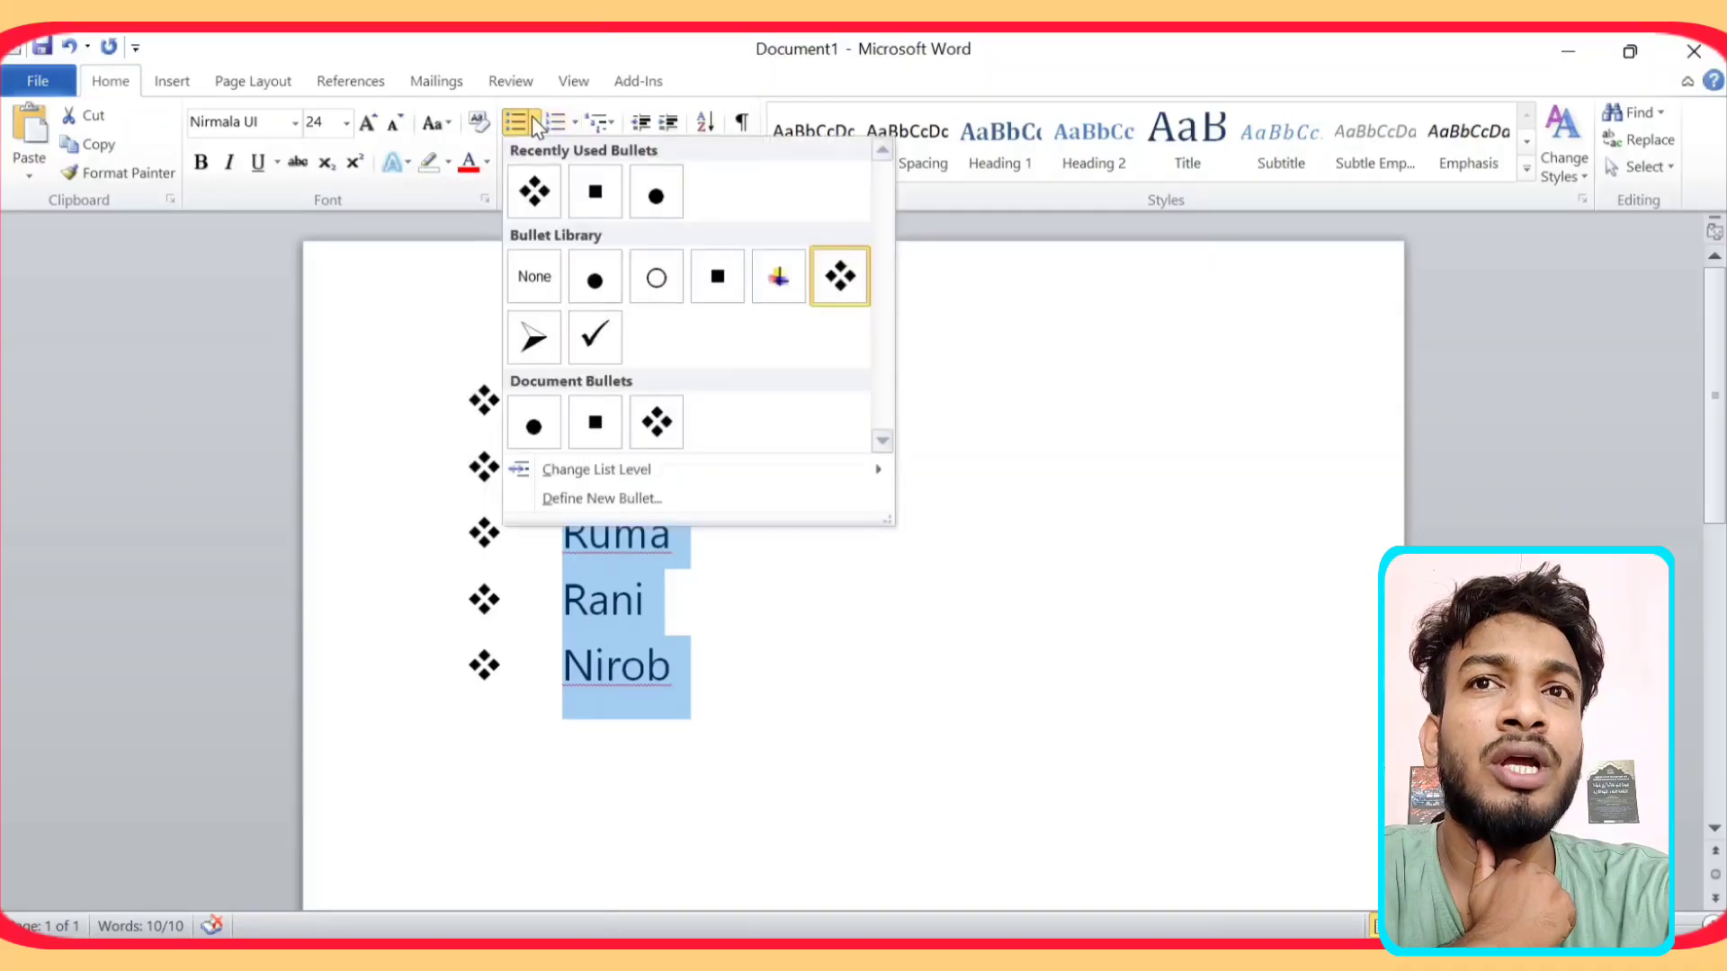
mouse_move(612, 479)
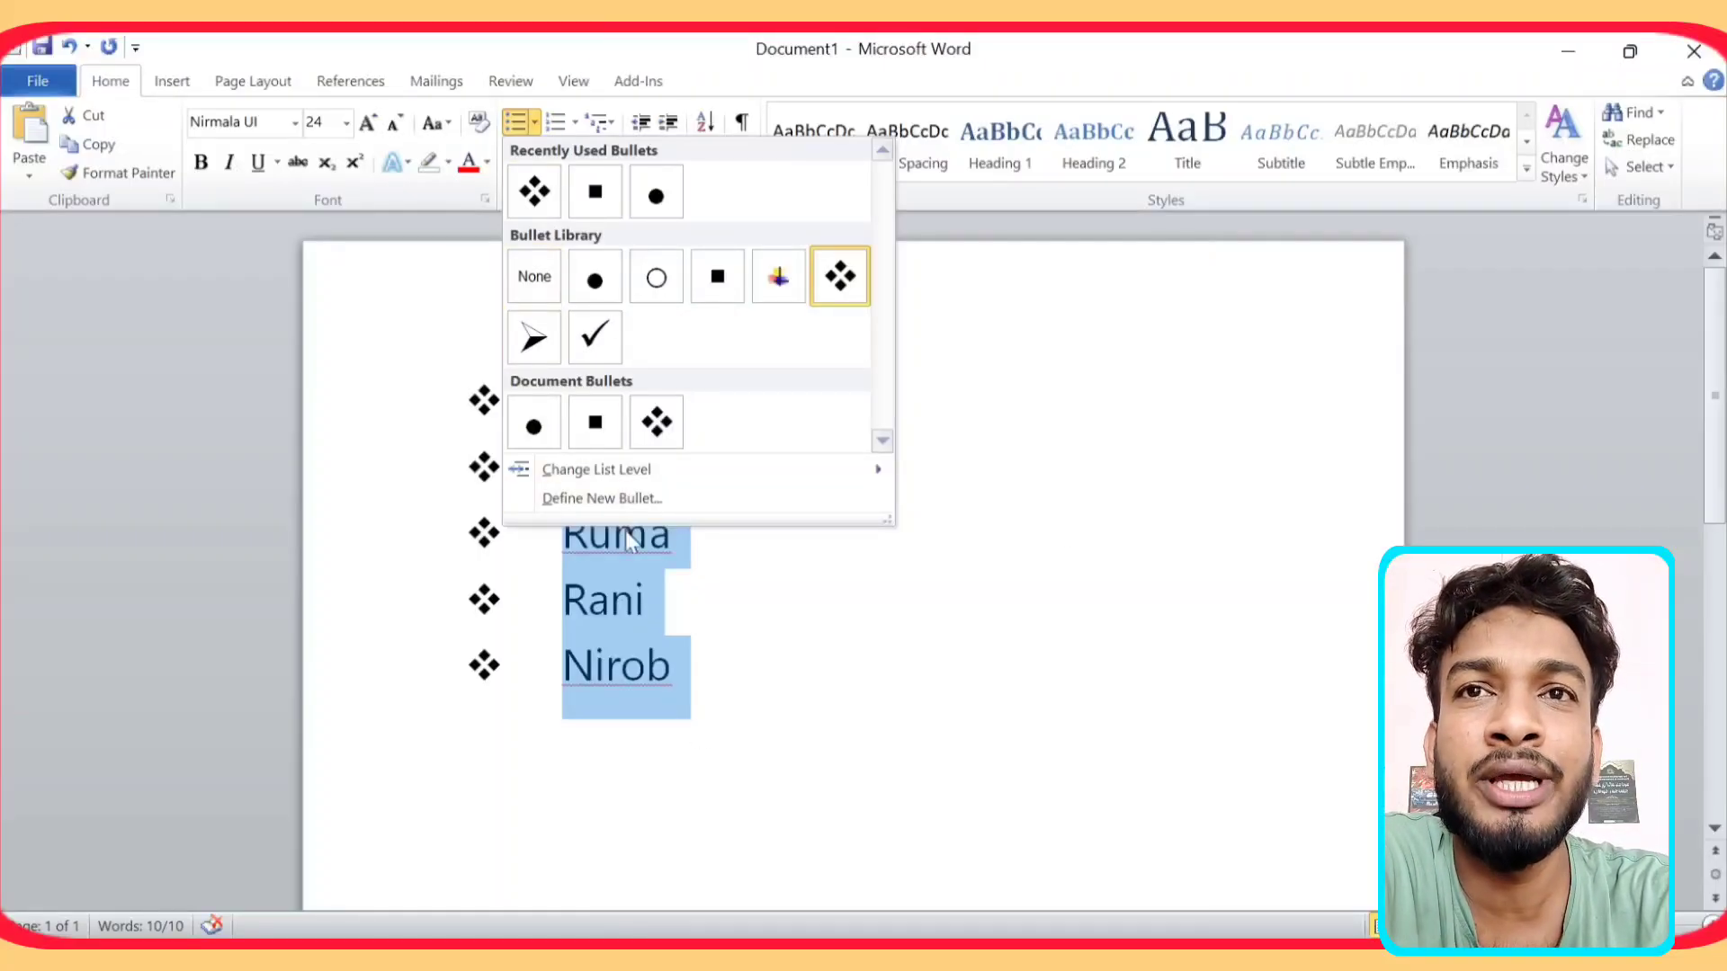
left_click(569, 500)
left_click_drag(801, 253, 1167, 235)
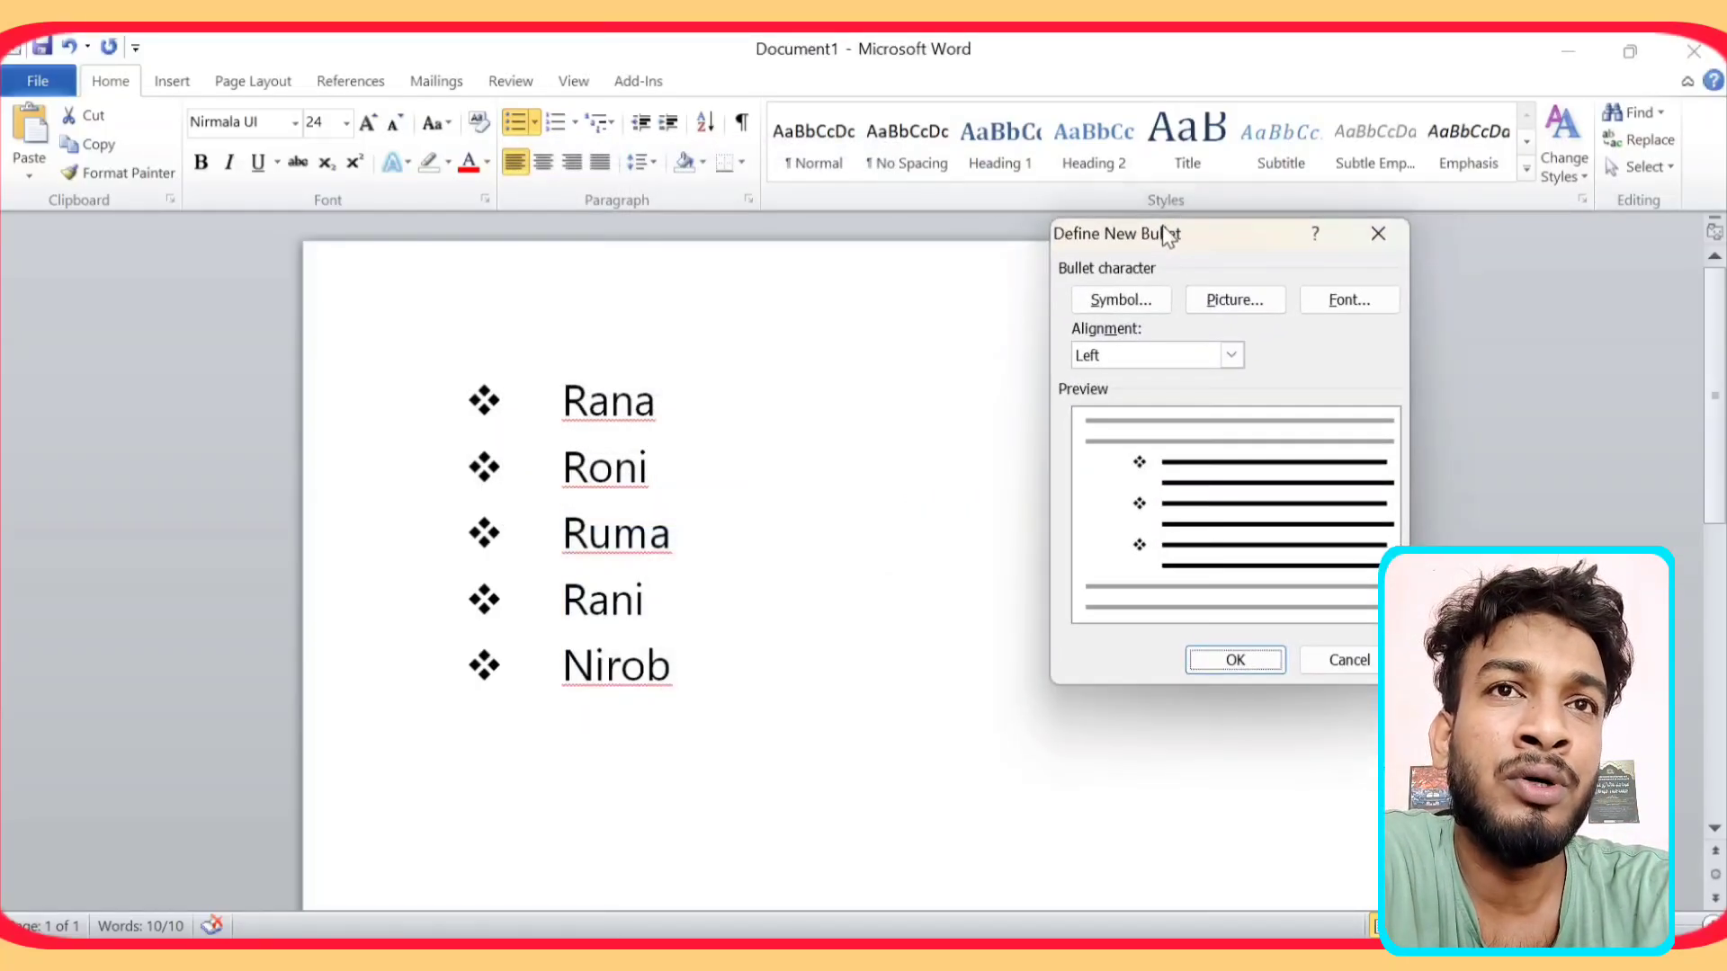
left_click(1124, 300)
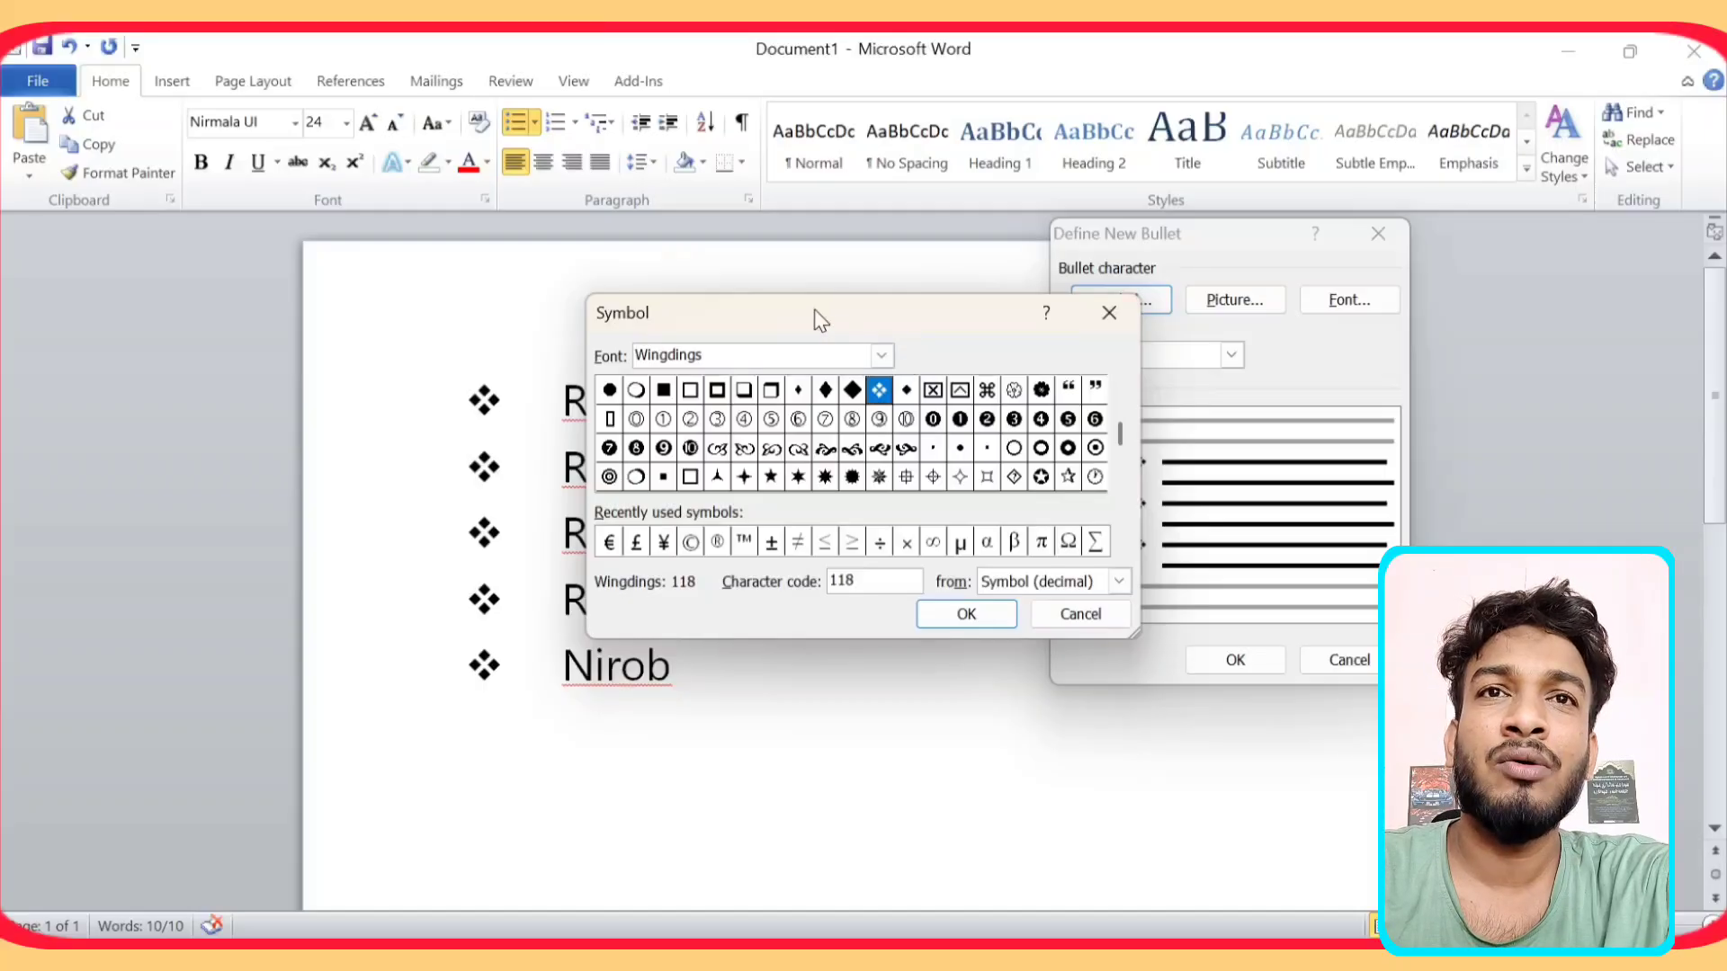
left_click_drag(820, 321, 1235, 285)
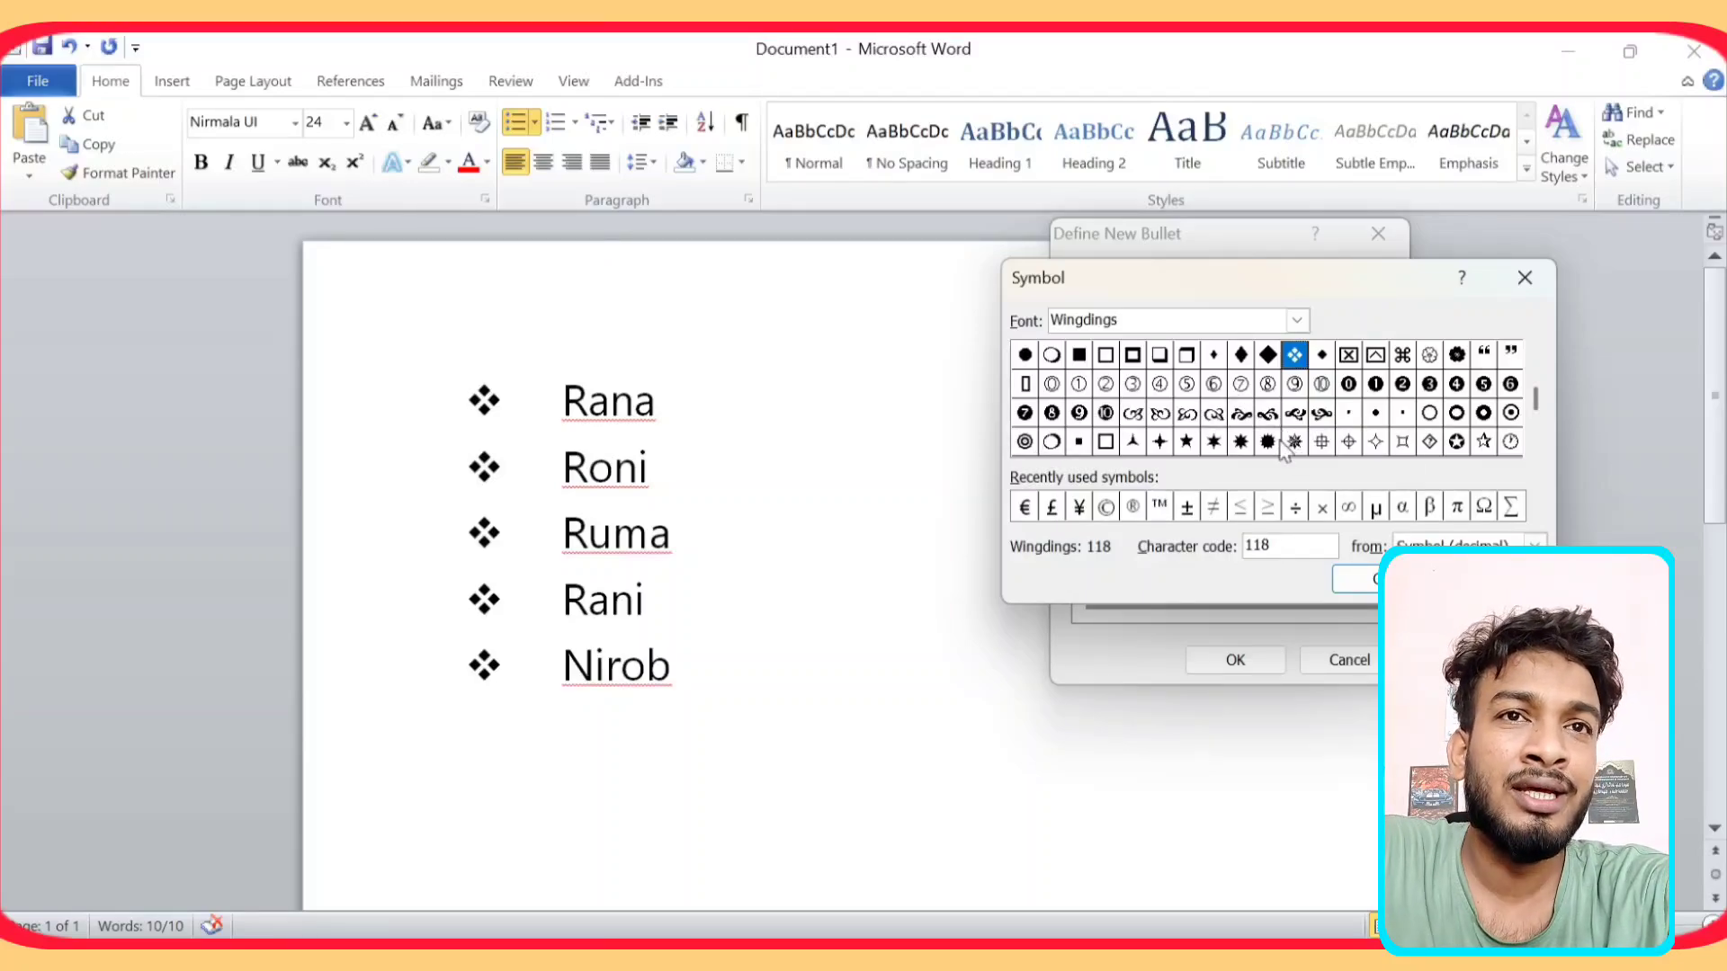
left_click(1214, 445)
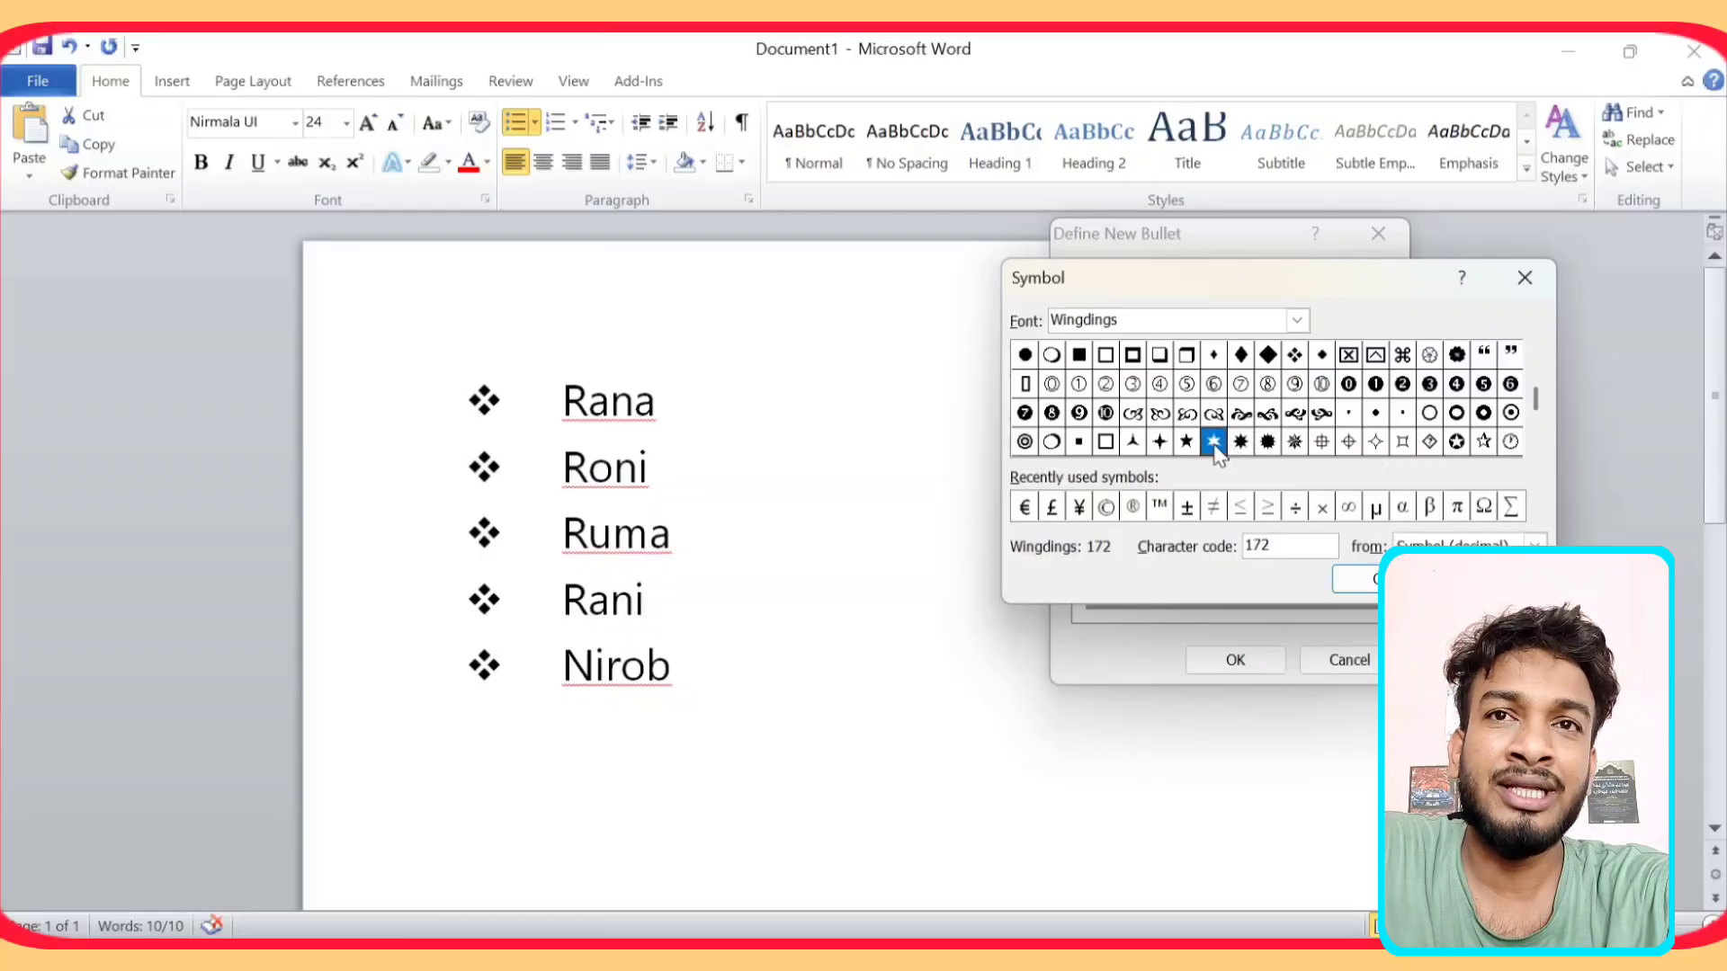
left_click(1356, 578)
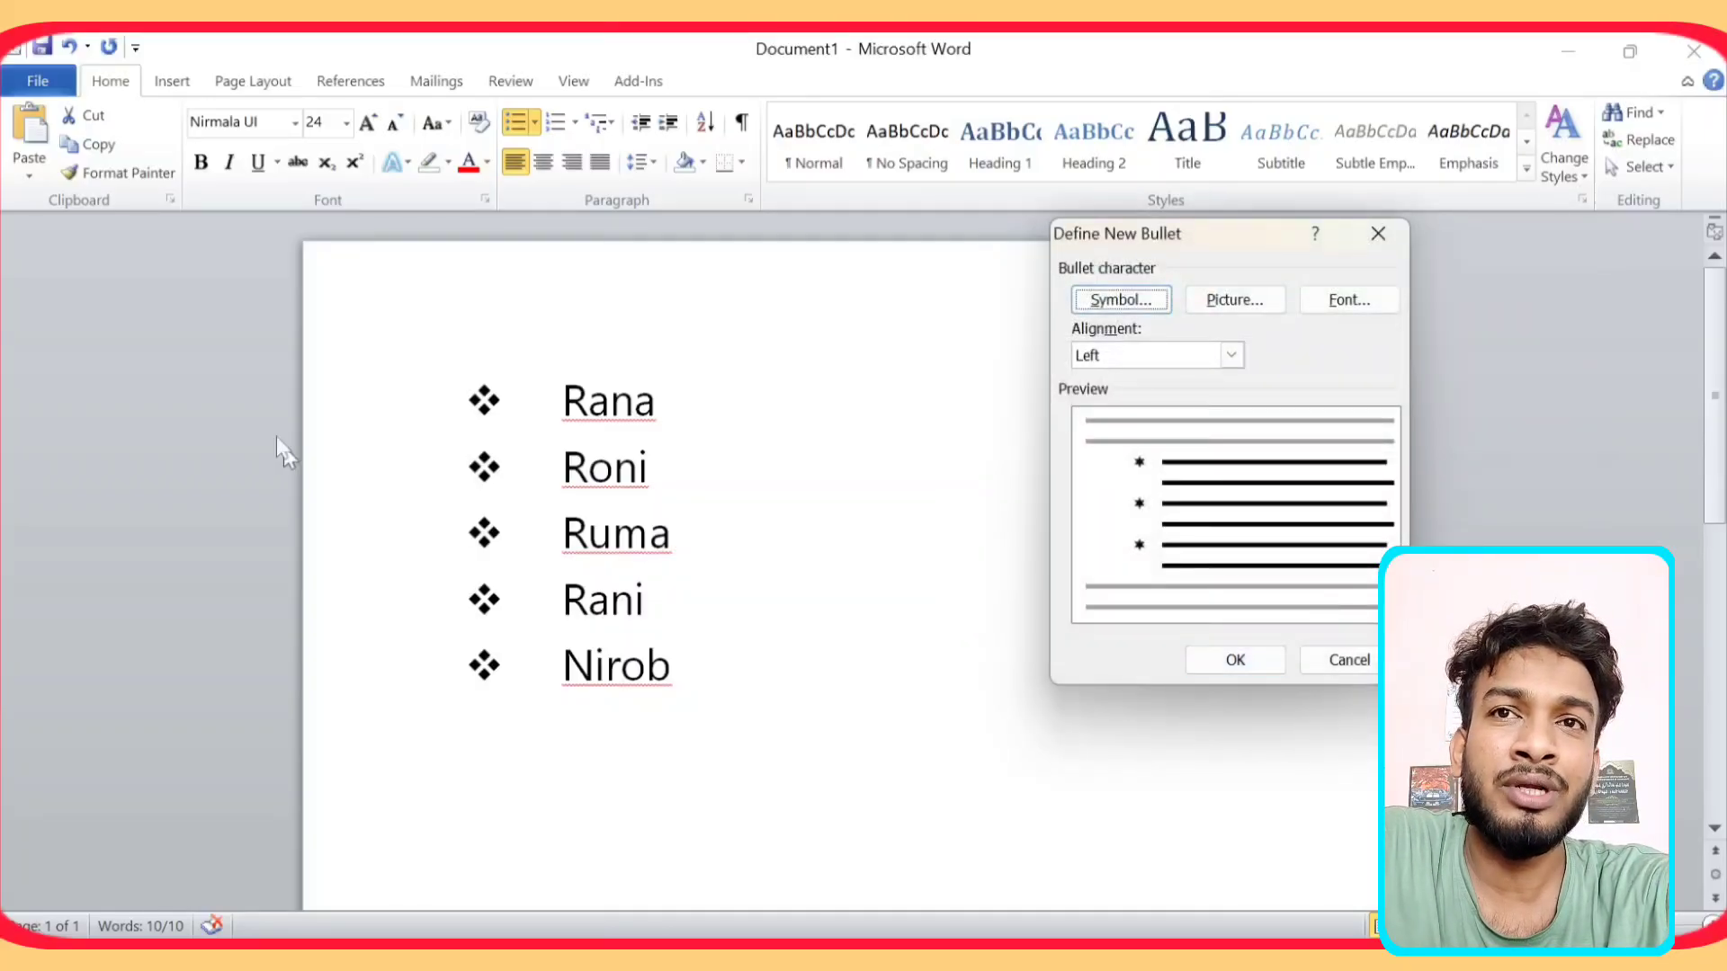
left_click(1250, 659)
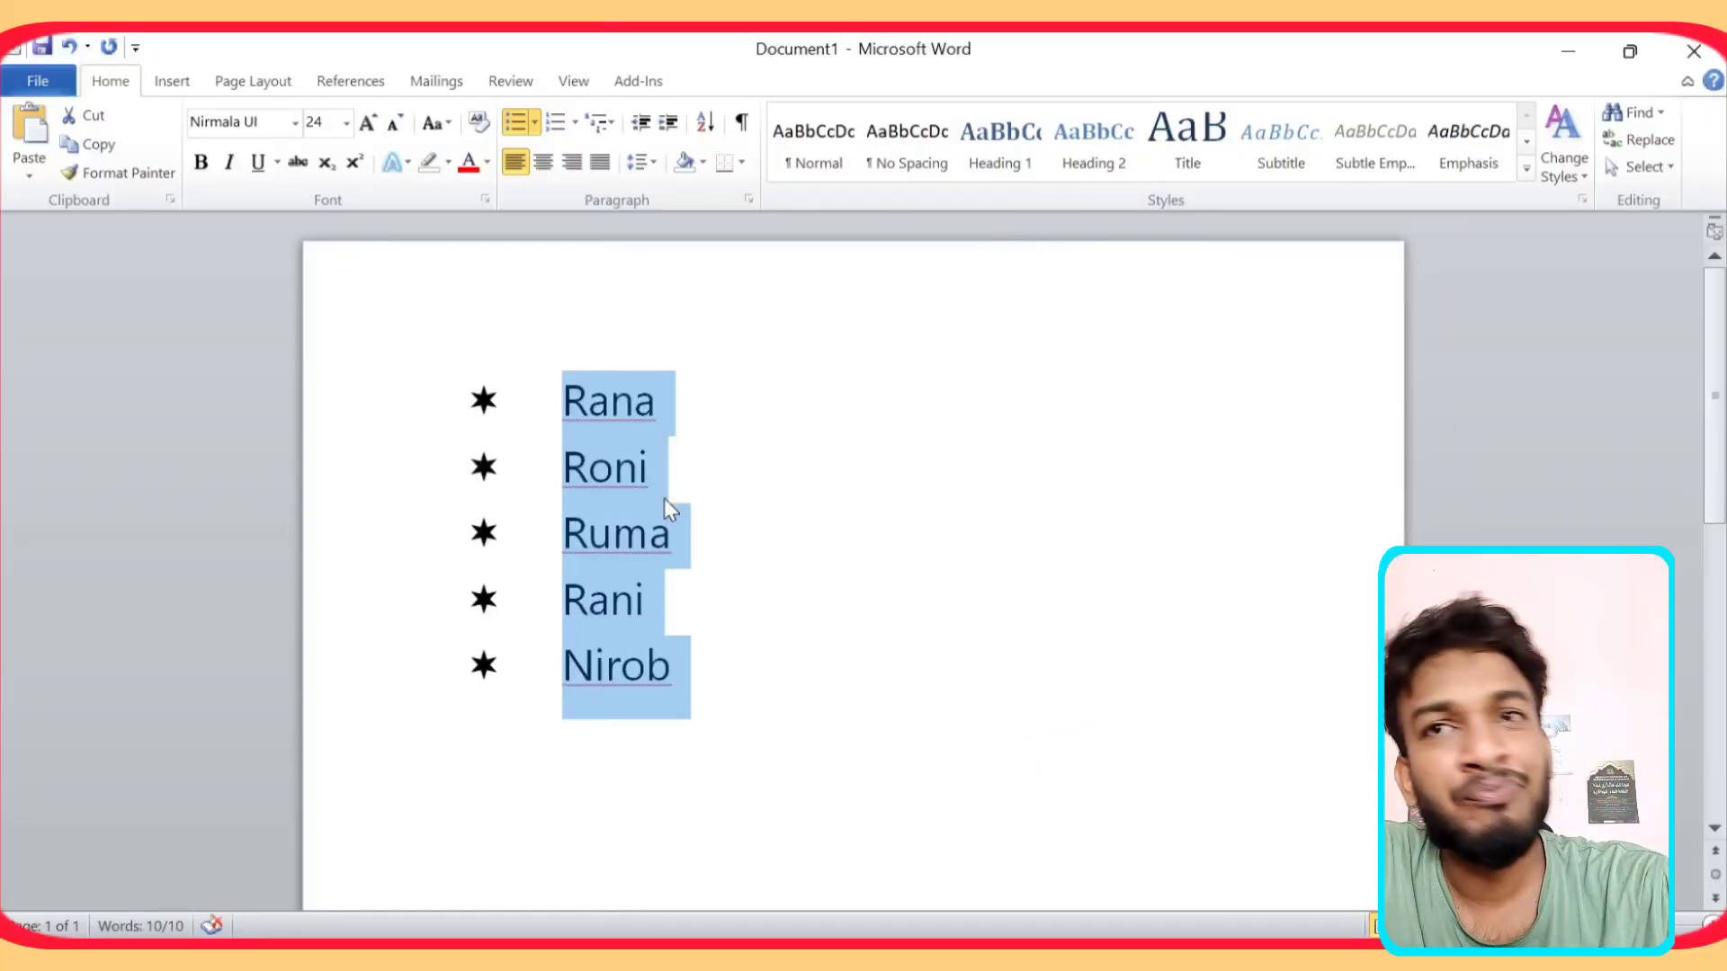
Start defining a new picture bullet and import a poster image from the Downloads folder into the picture bullet collection
left_click(536, 128)
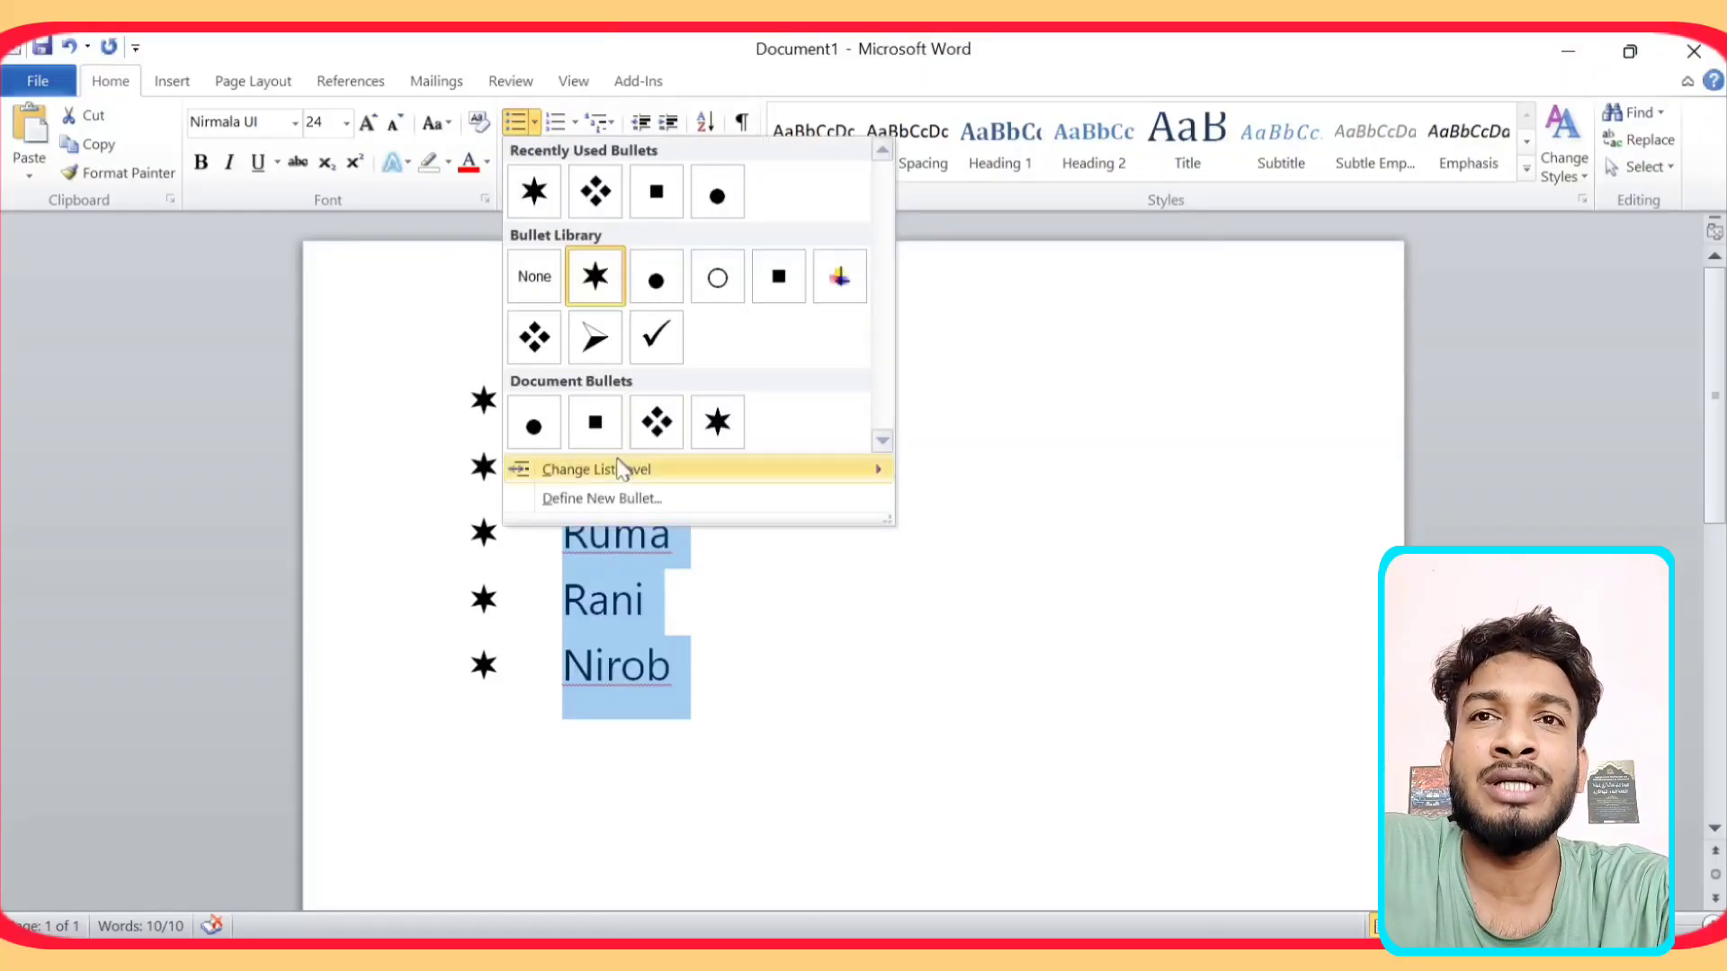
left_click(592, 499)
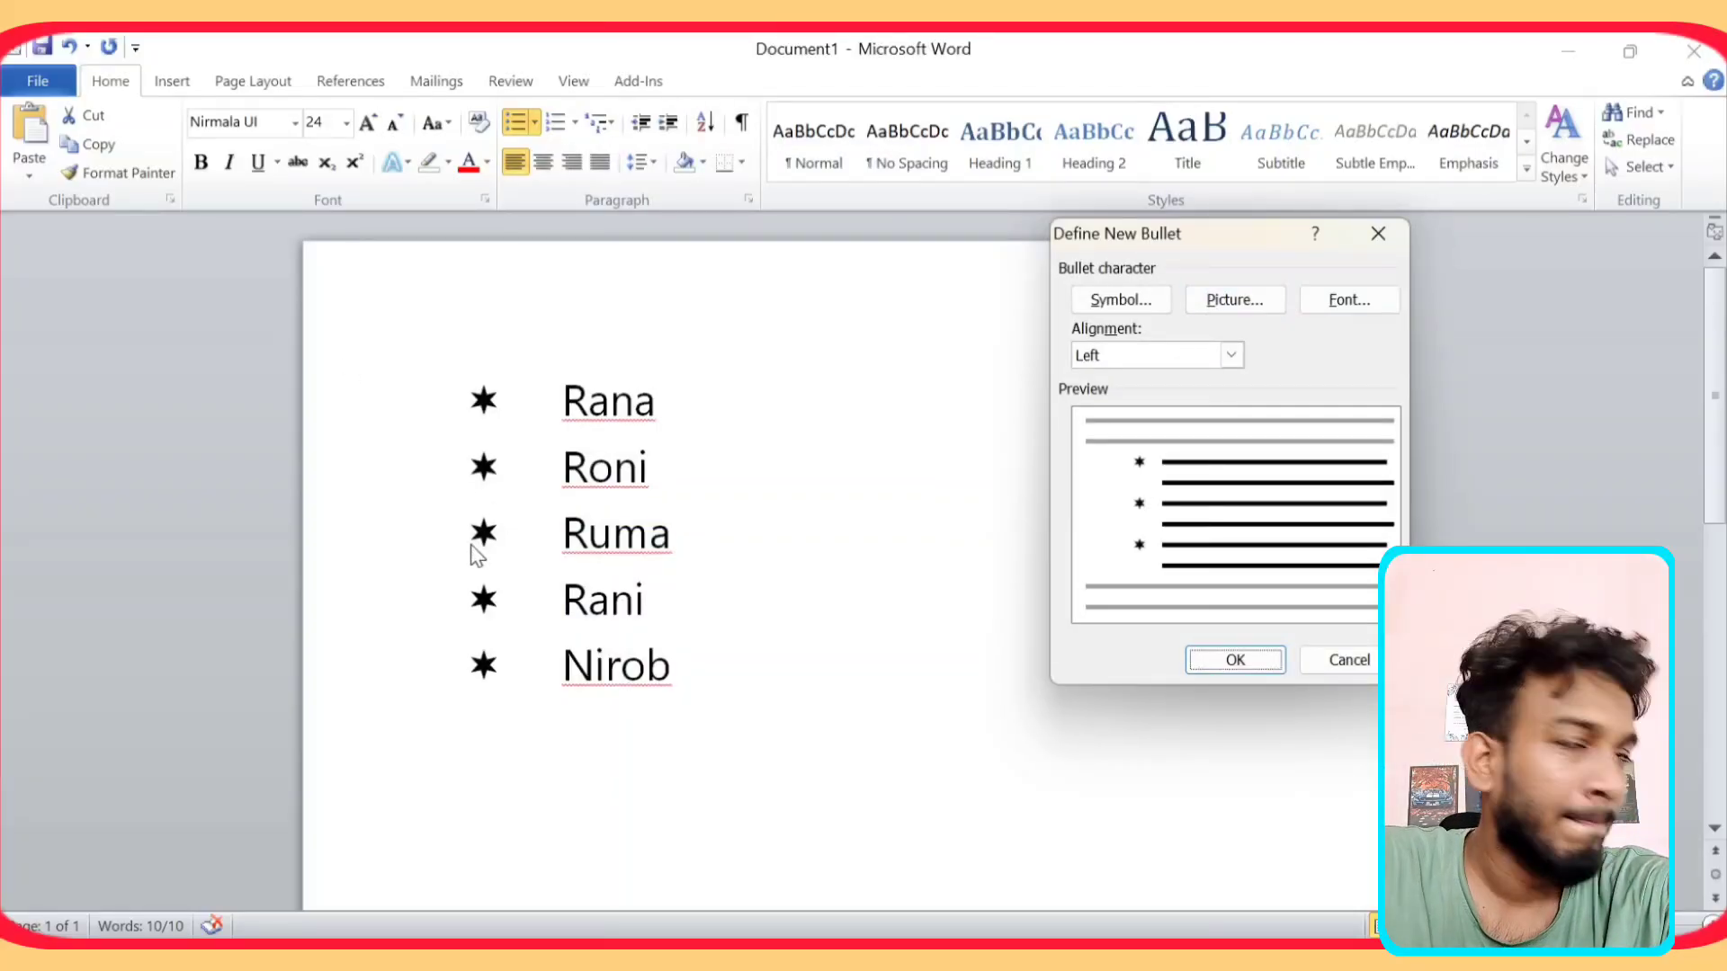
left_click(1248, 305)
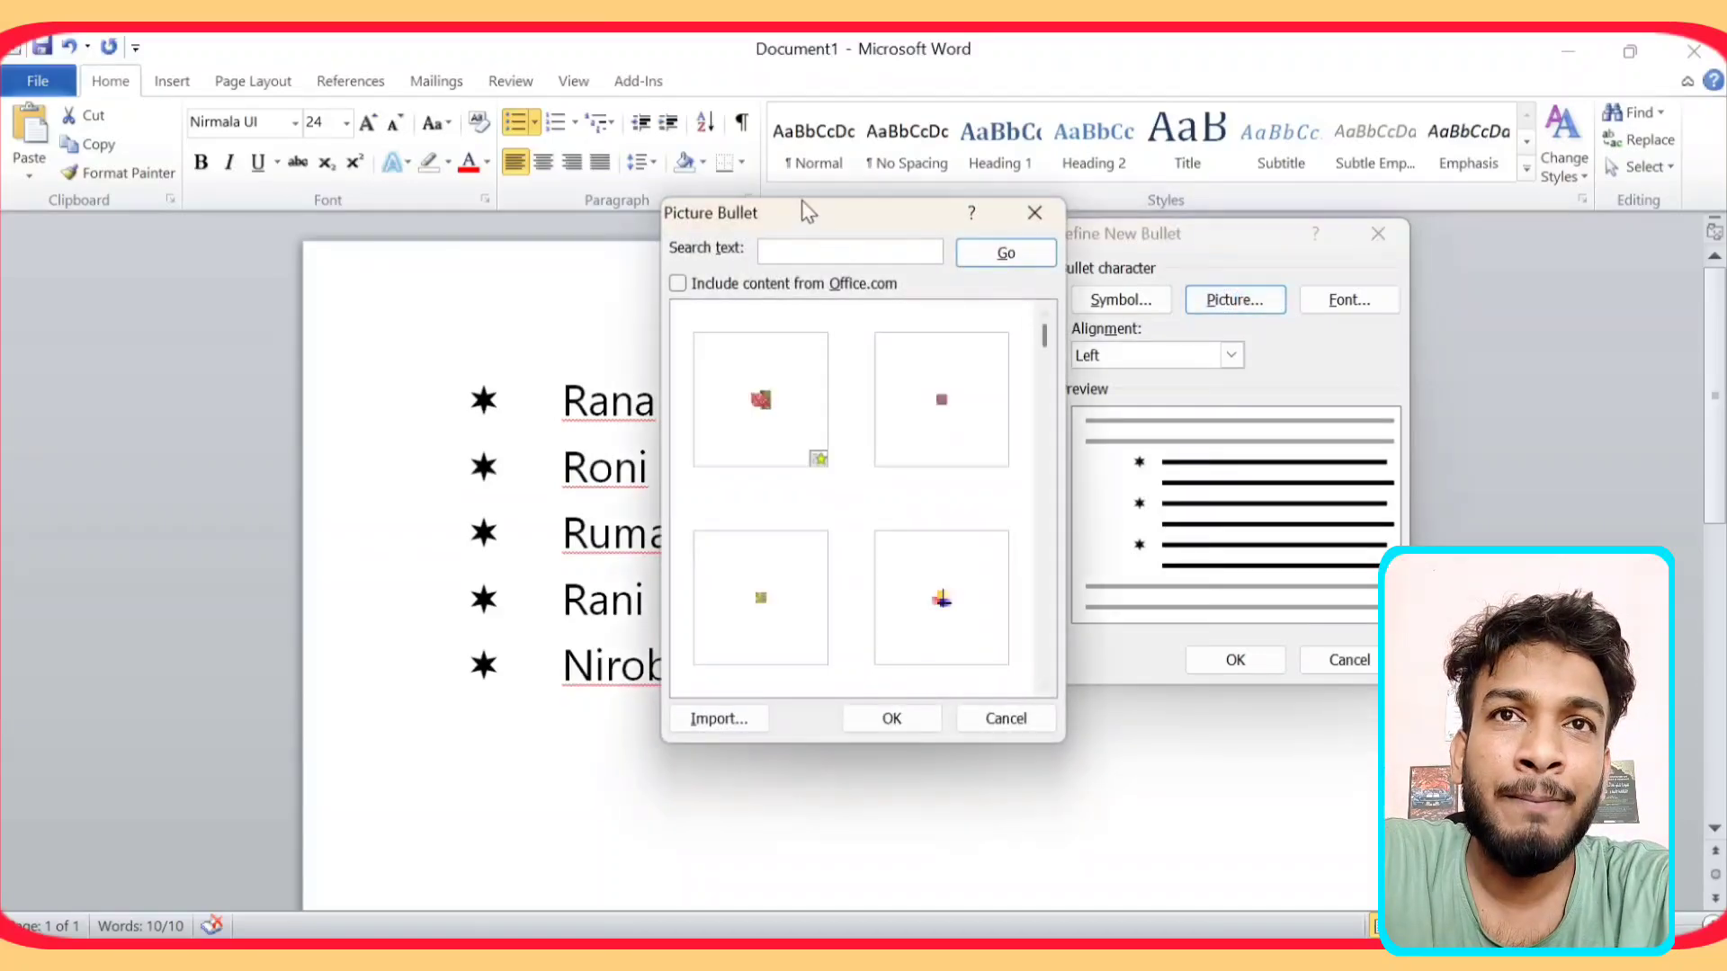
left_click_drag(809, 213, 1220, 226)
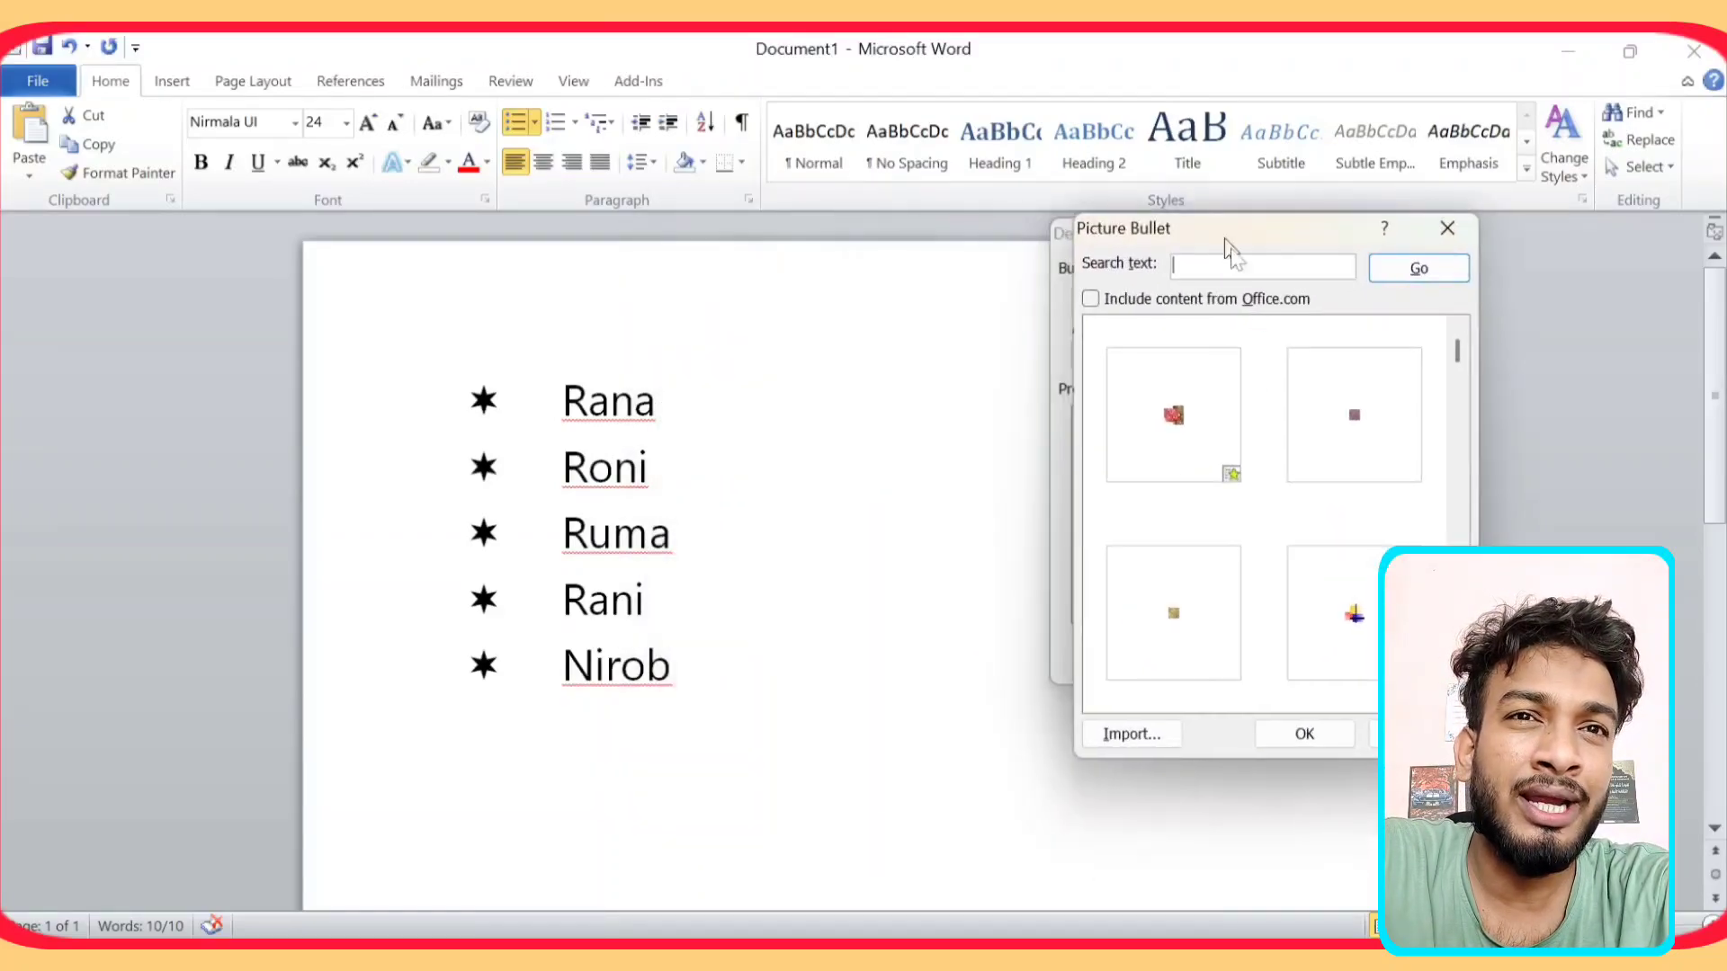
left_click(1133, 733)
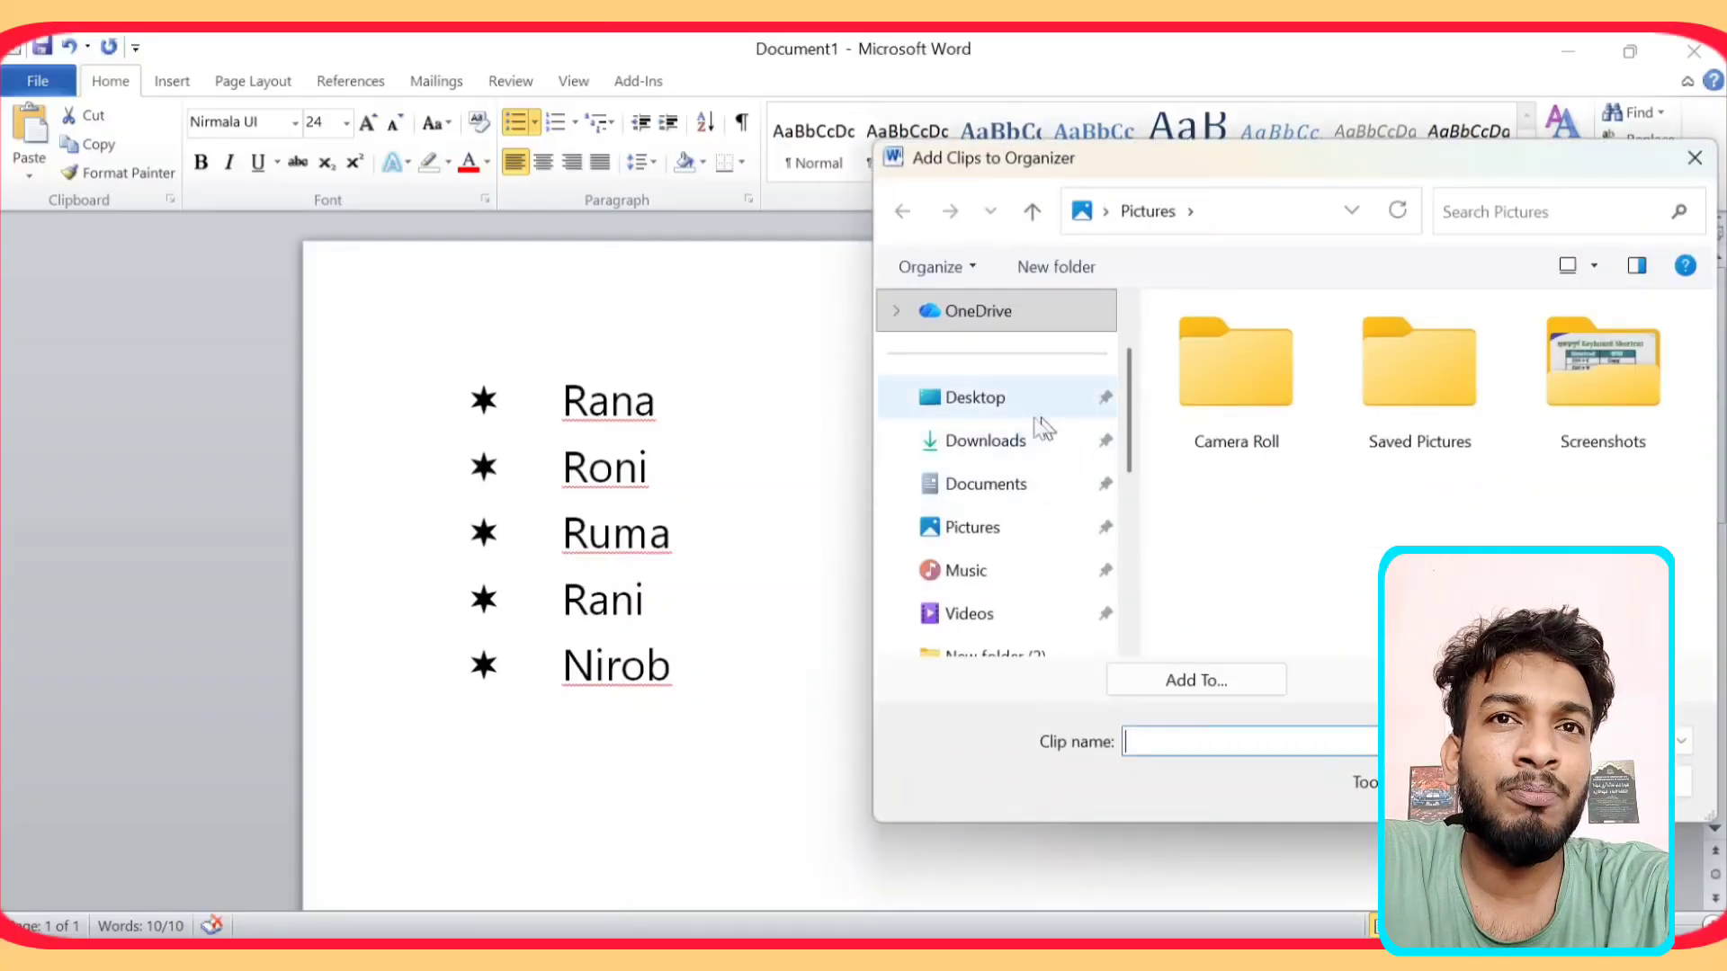
left_click(986, 442)
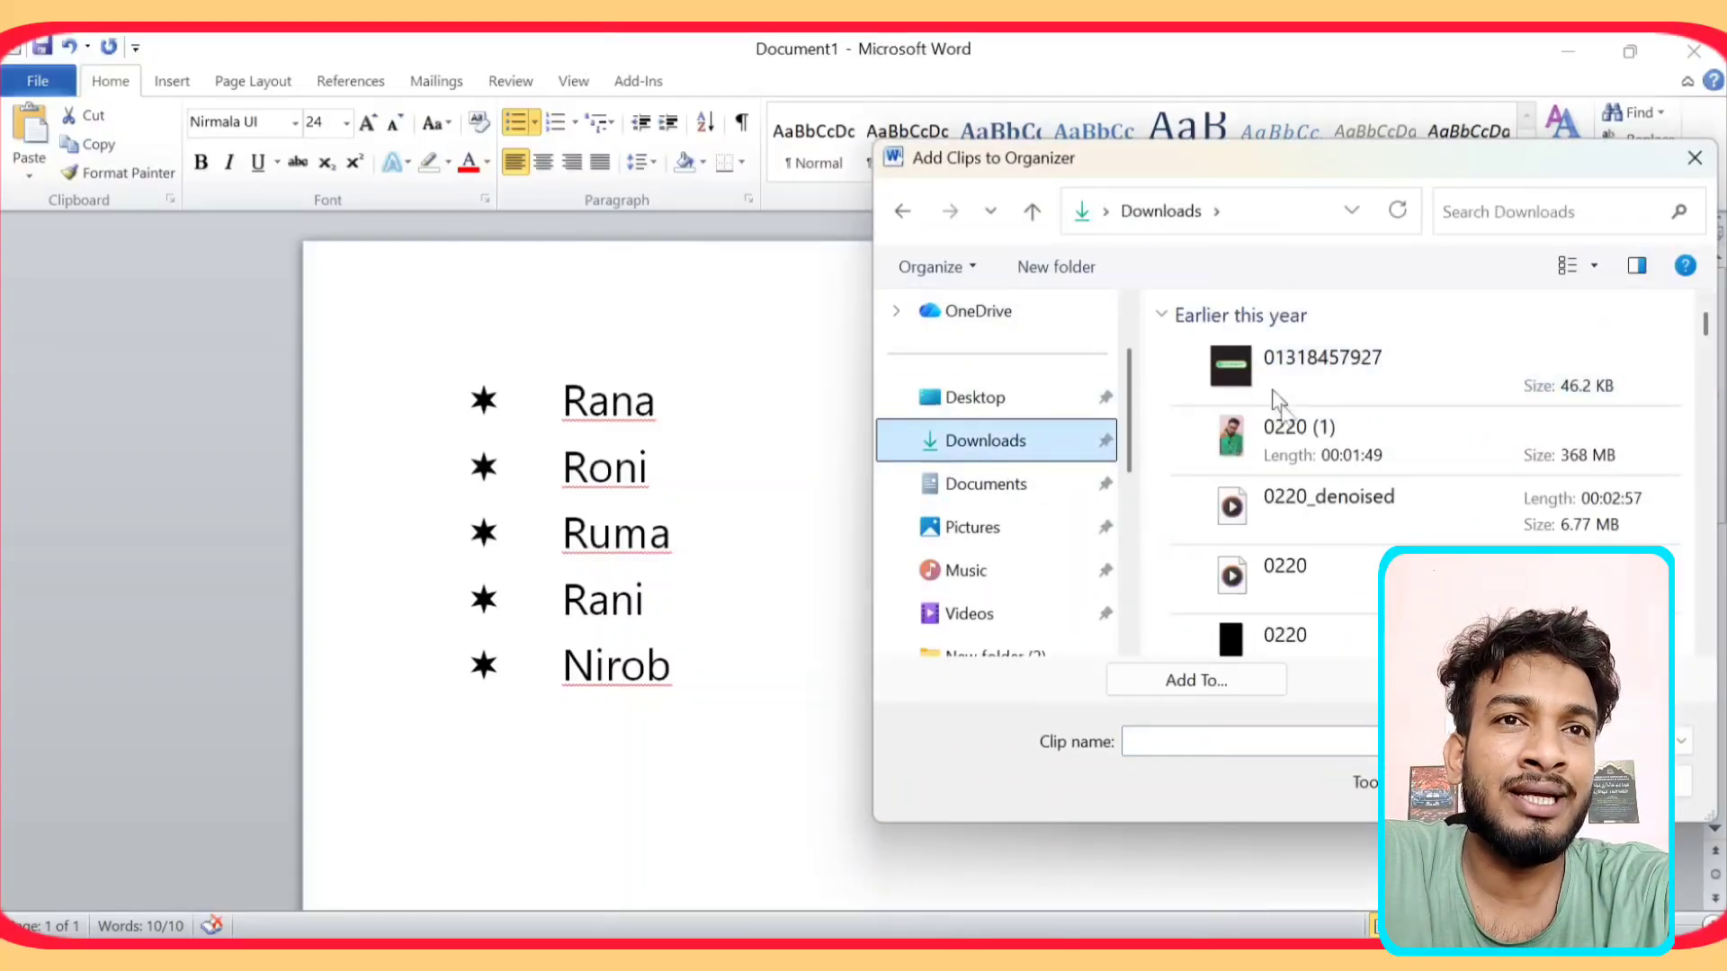
scroll(1349, 450, "up", 10)
scroll(1368, 500, "down", 5)
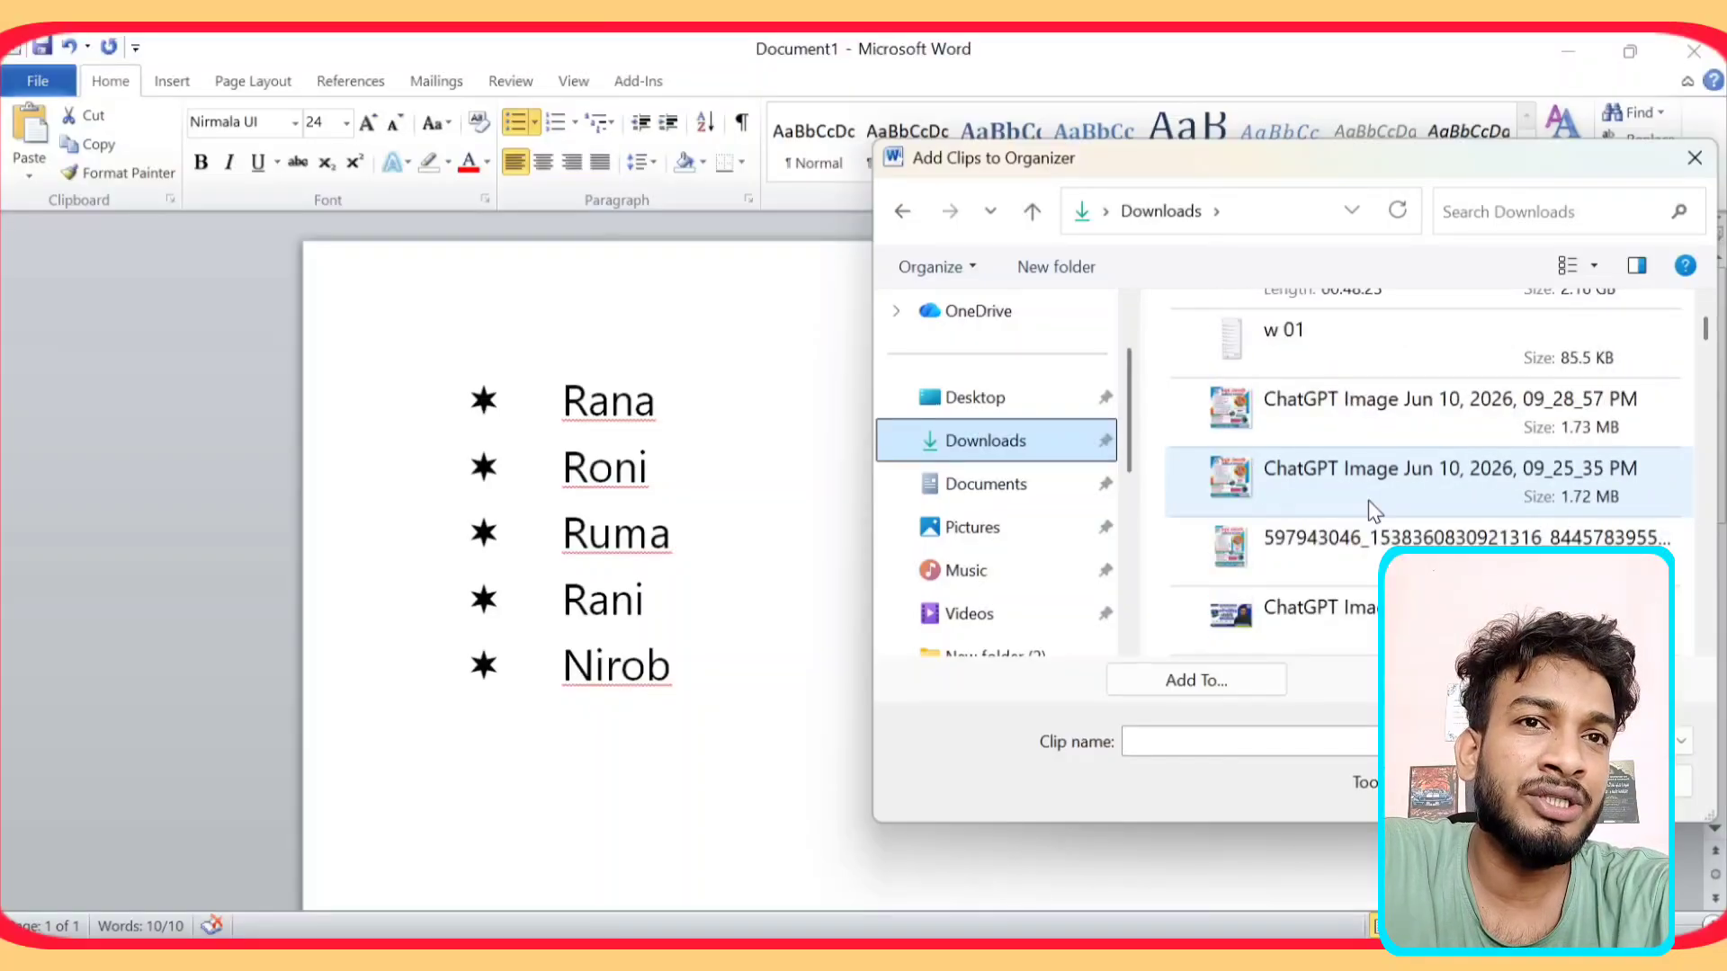
scroll(1368, 500, "down", 5)
scroll(1368, 500, "down", 3)
scroll(1368, 500, "up", 5)
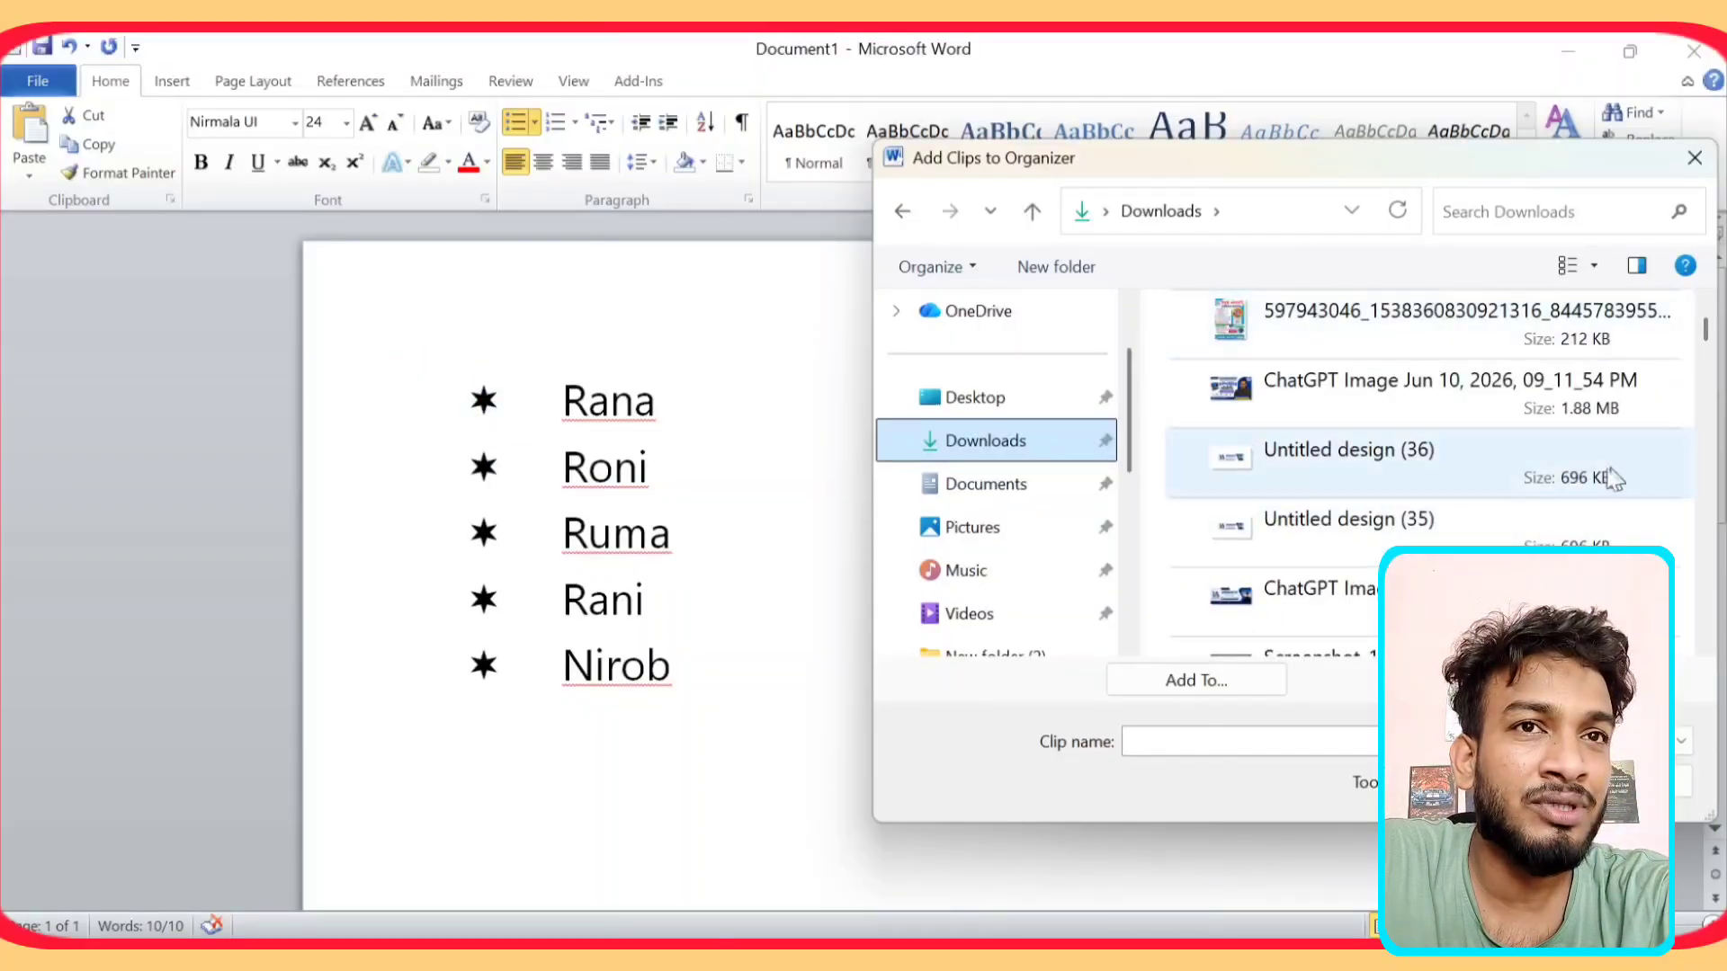
scroll(1614, 479, "up", 5)
scroll(1448, 489, "down", 5)
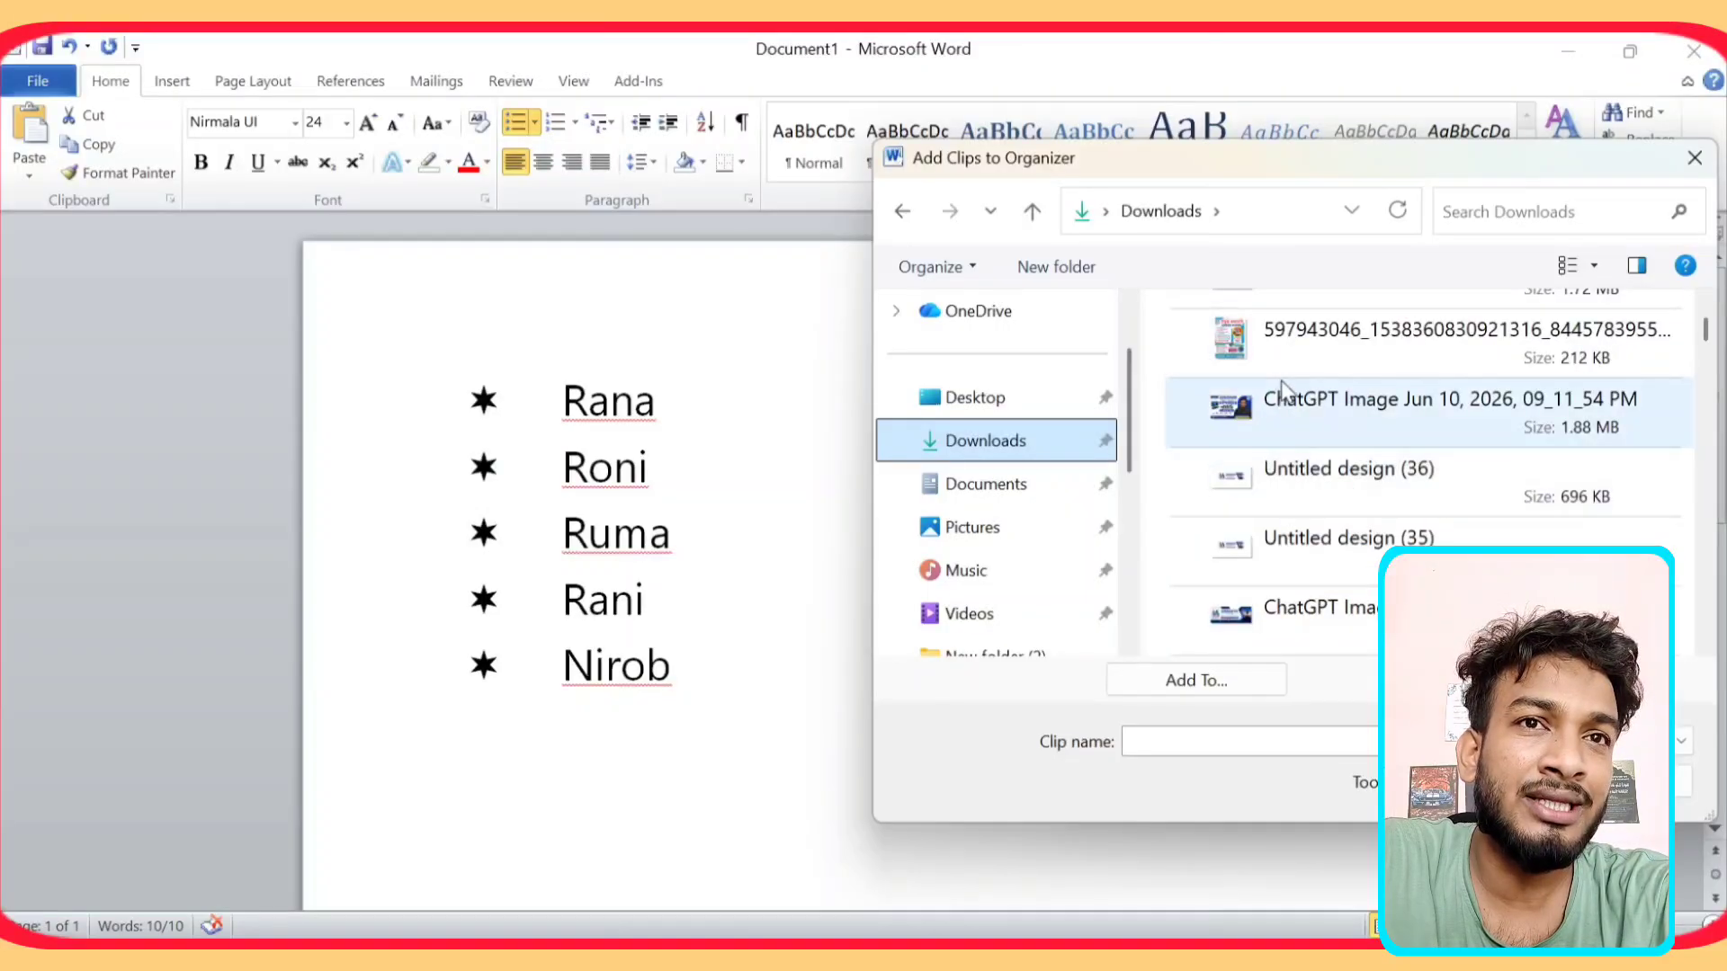
scroll(1281, 382, "up", 2)
double_click(1302, 416)
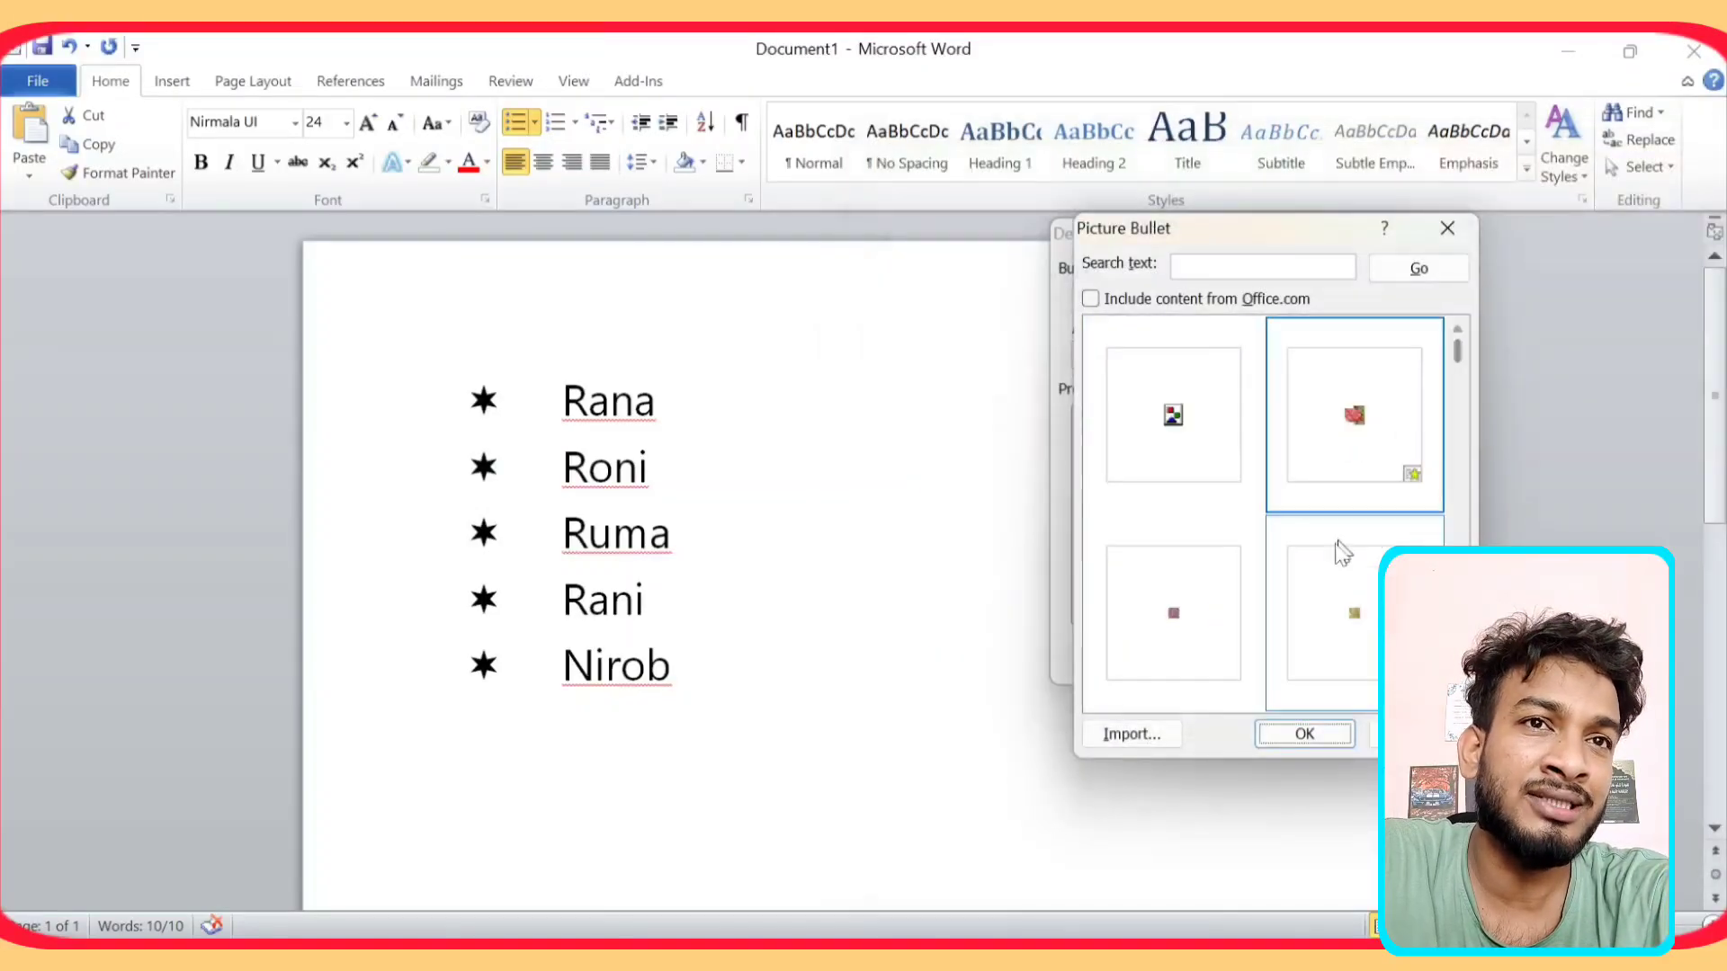
Choose the imported poster image as the new bullet and apply it to the five names
left_click(1172, 427)
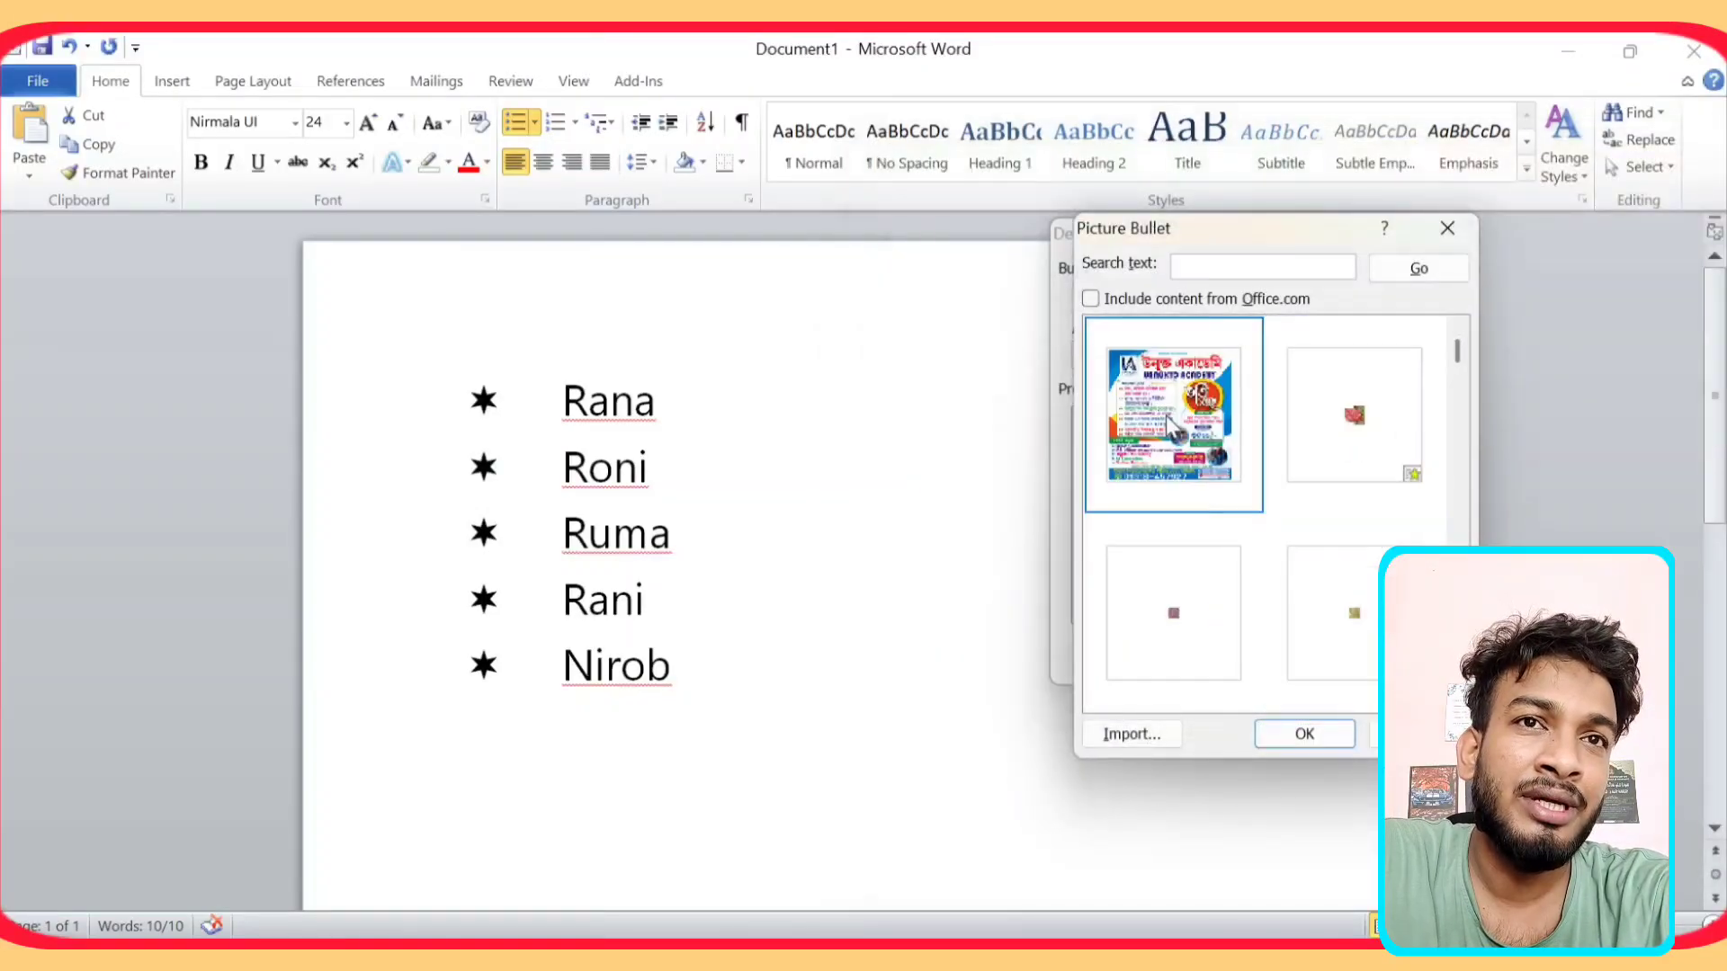
left_click(1301, 734)
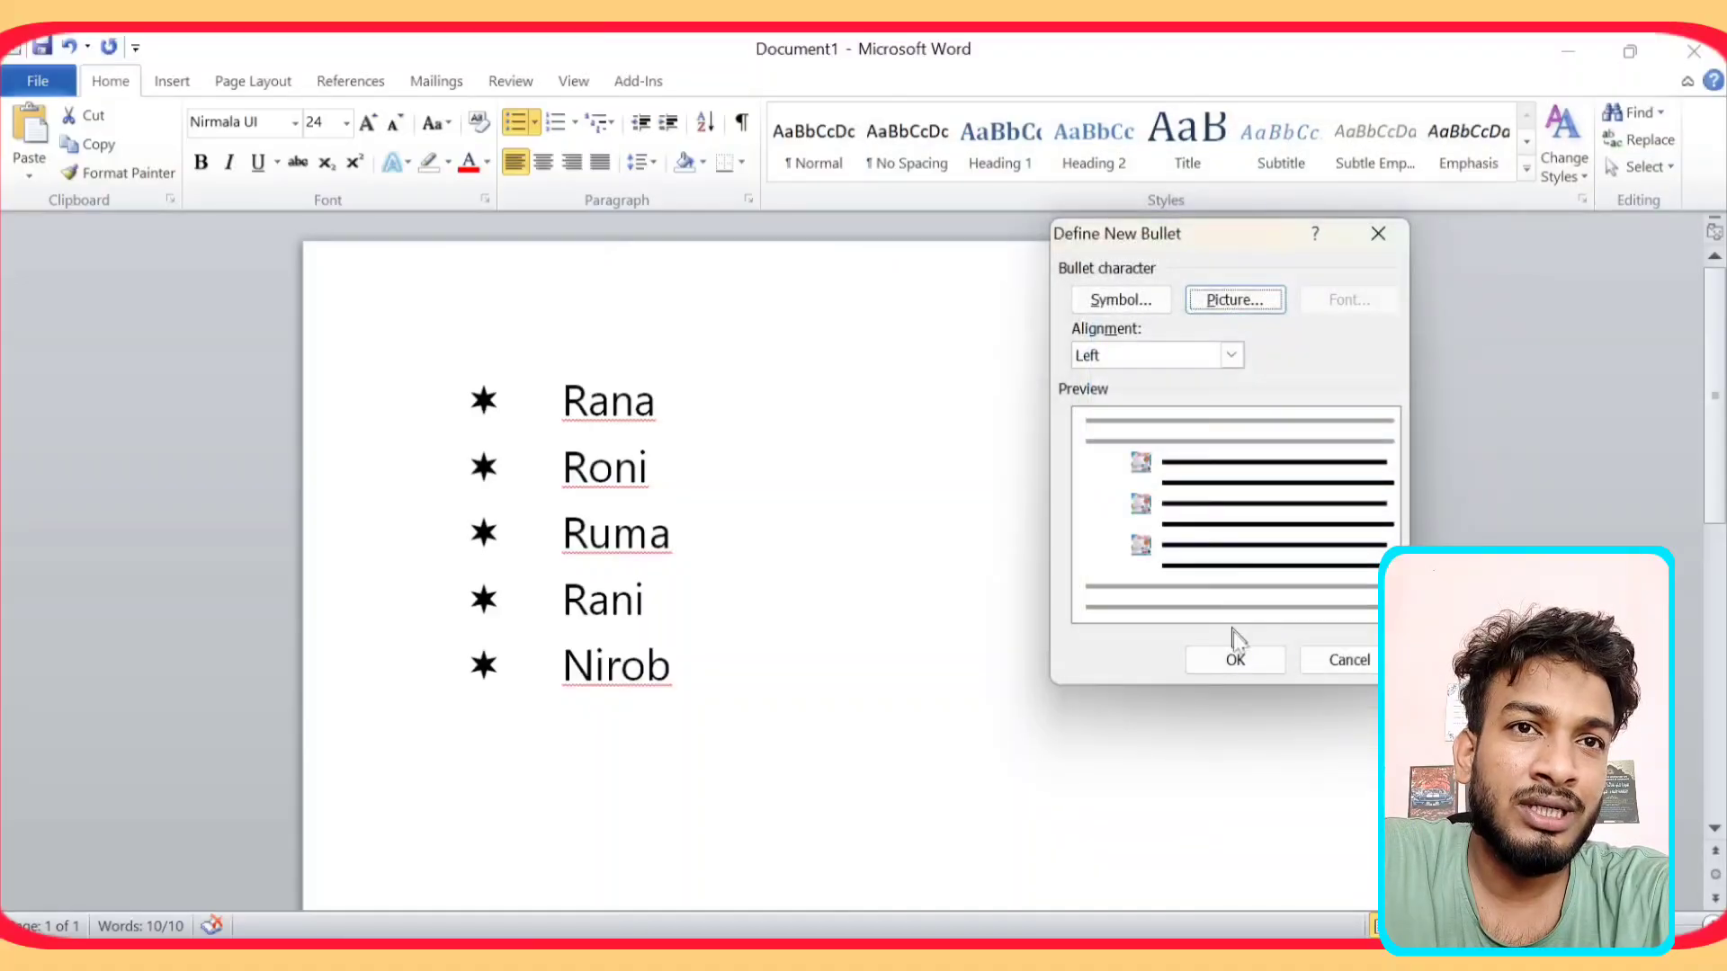
left_click(1238, 669)
left_click(502, 445)
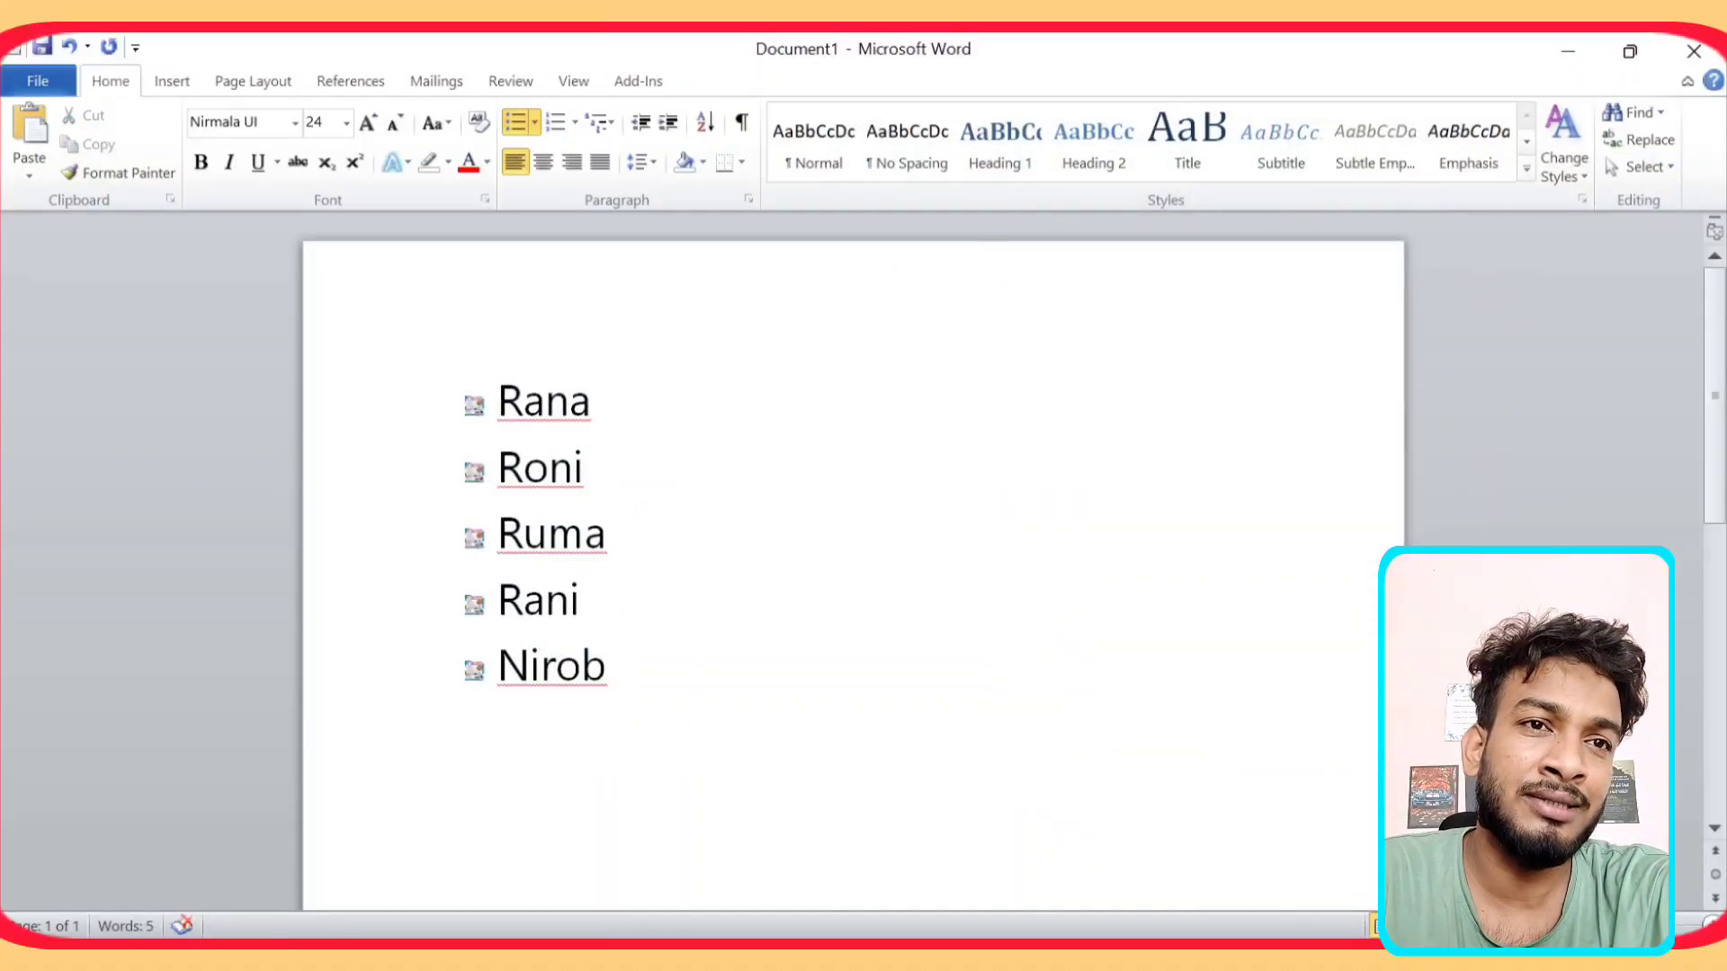
Examine the picture bullets beside the names up close
scroll(728, 705, "up", 5)
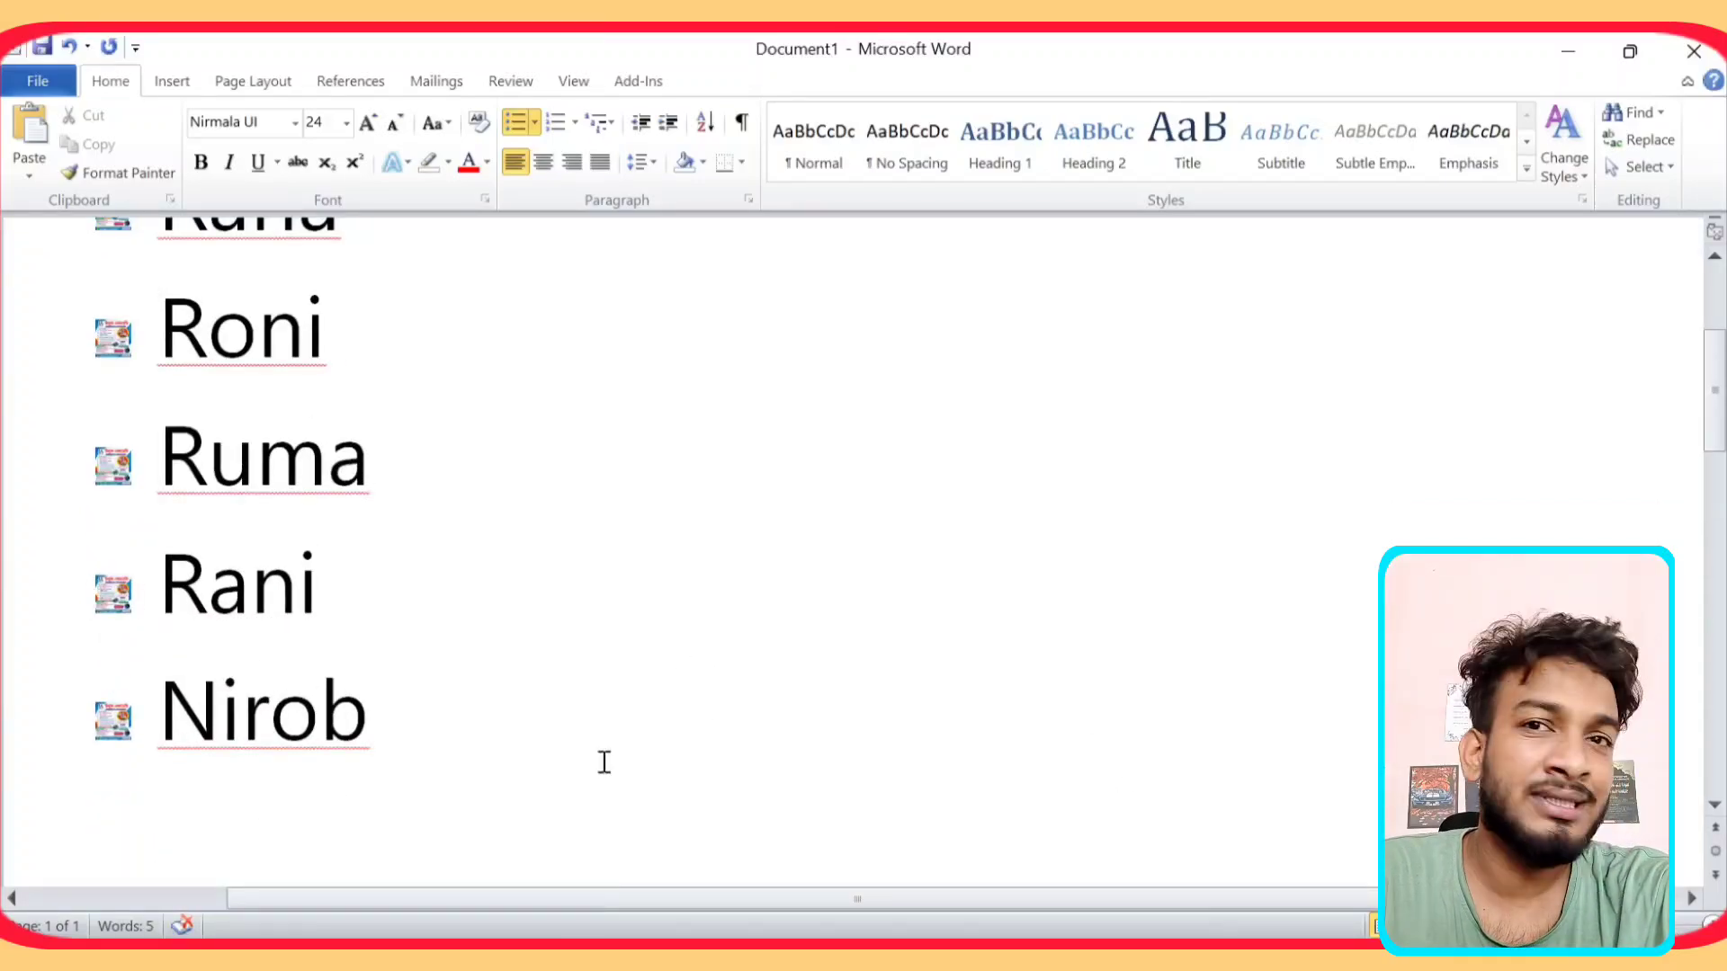
left_click_drag(859, 899, 579, 892)
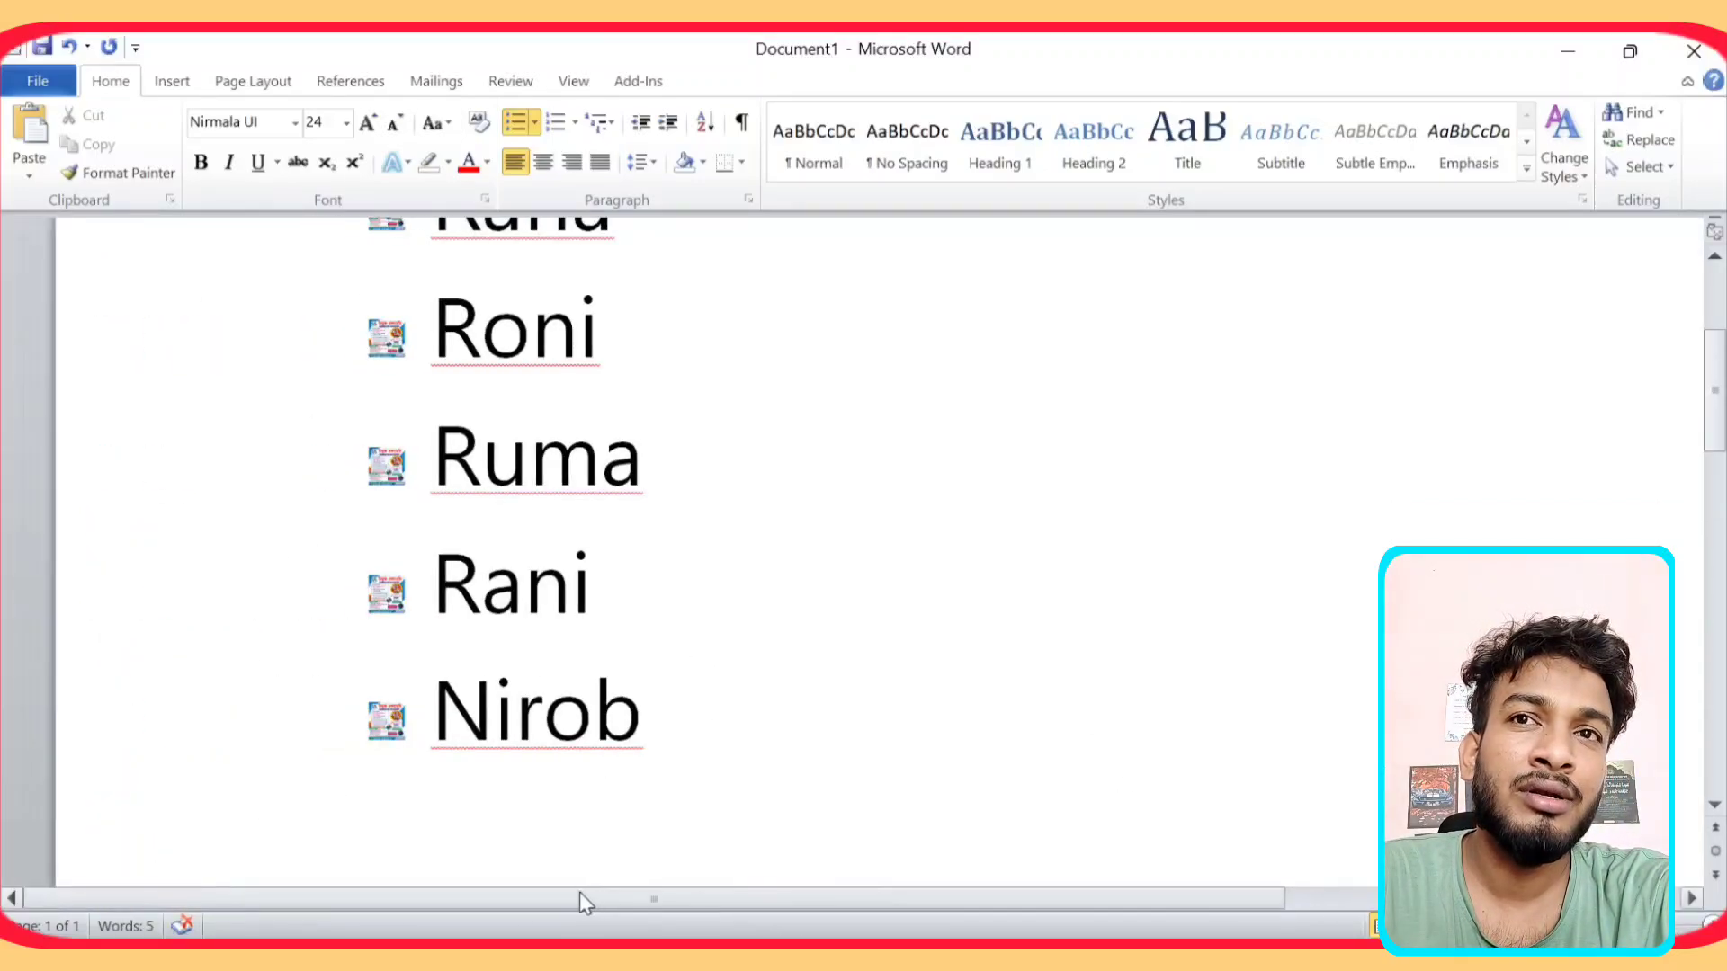
scroll(405, 539, "up", 1)
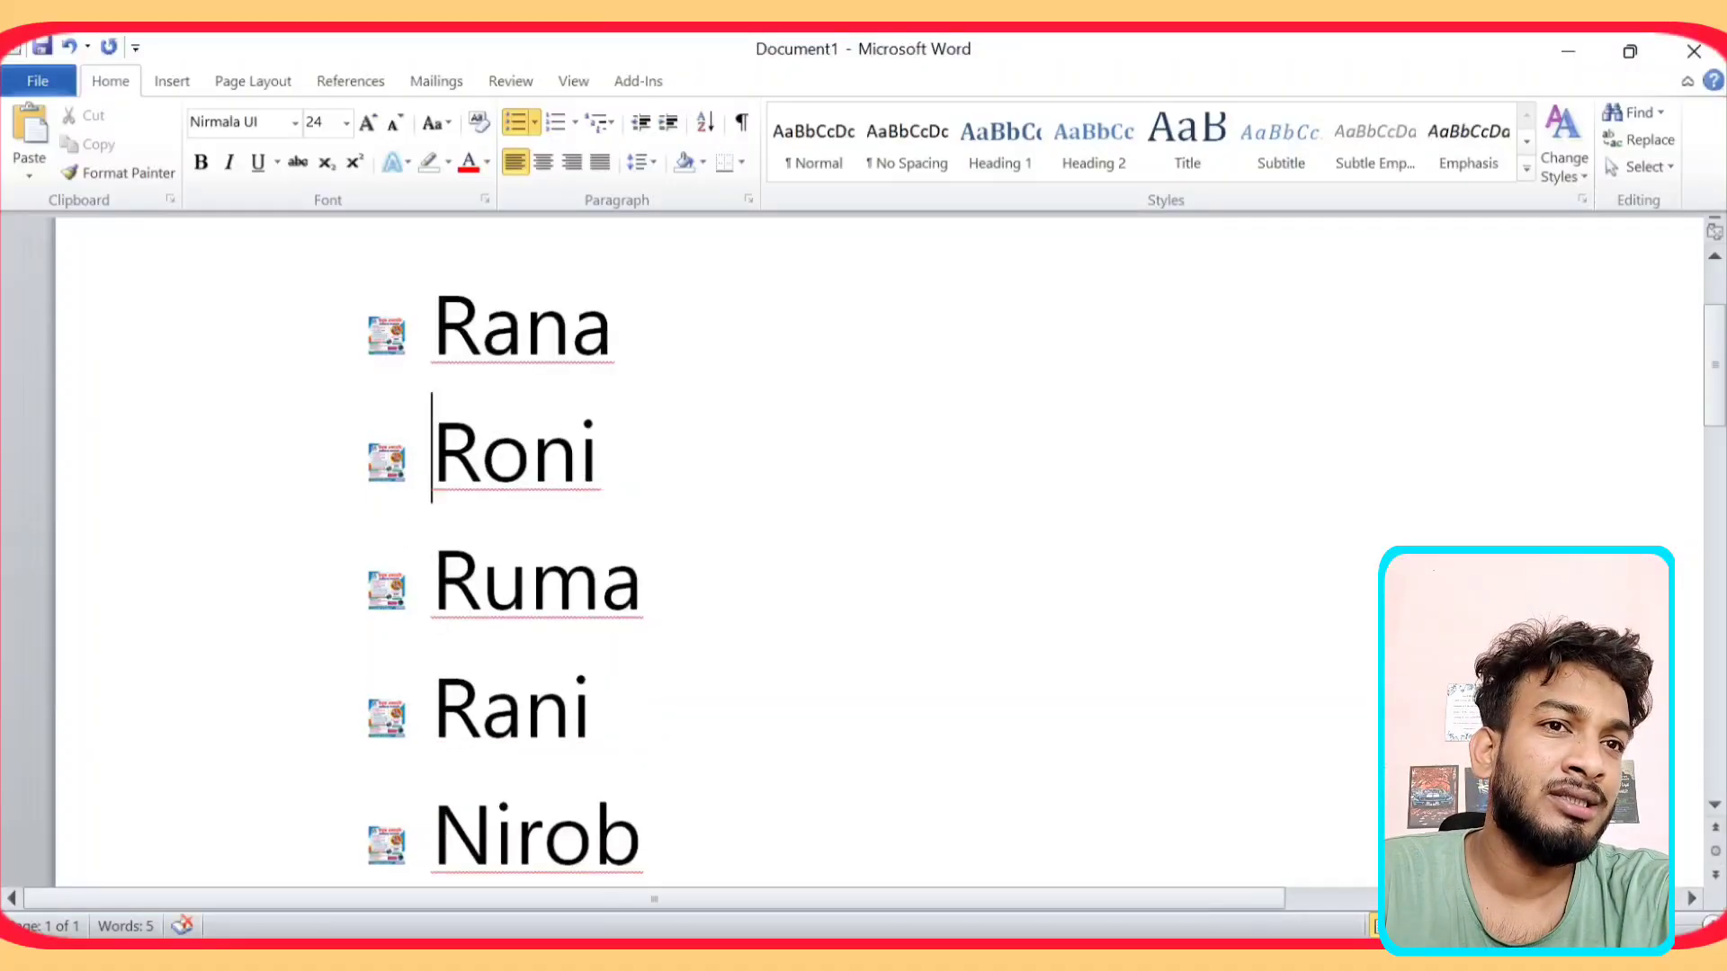
scroll(854, 562, "down", 10)
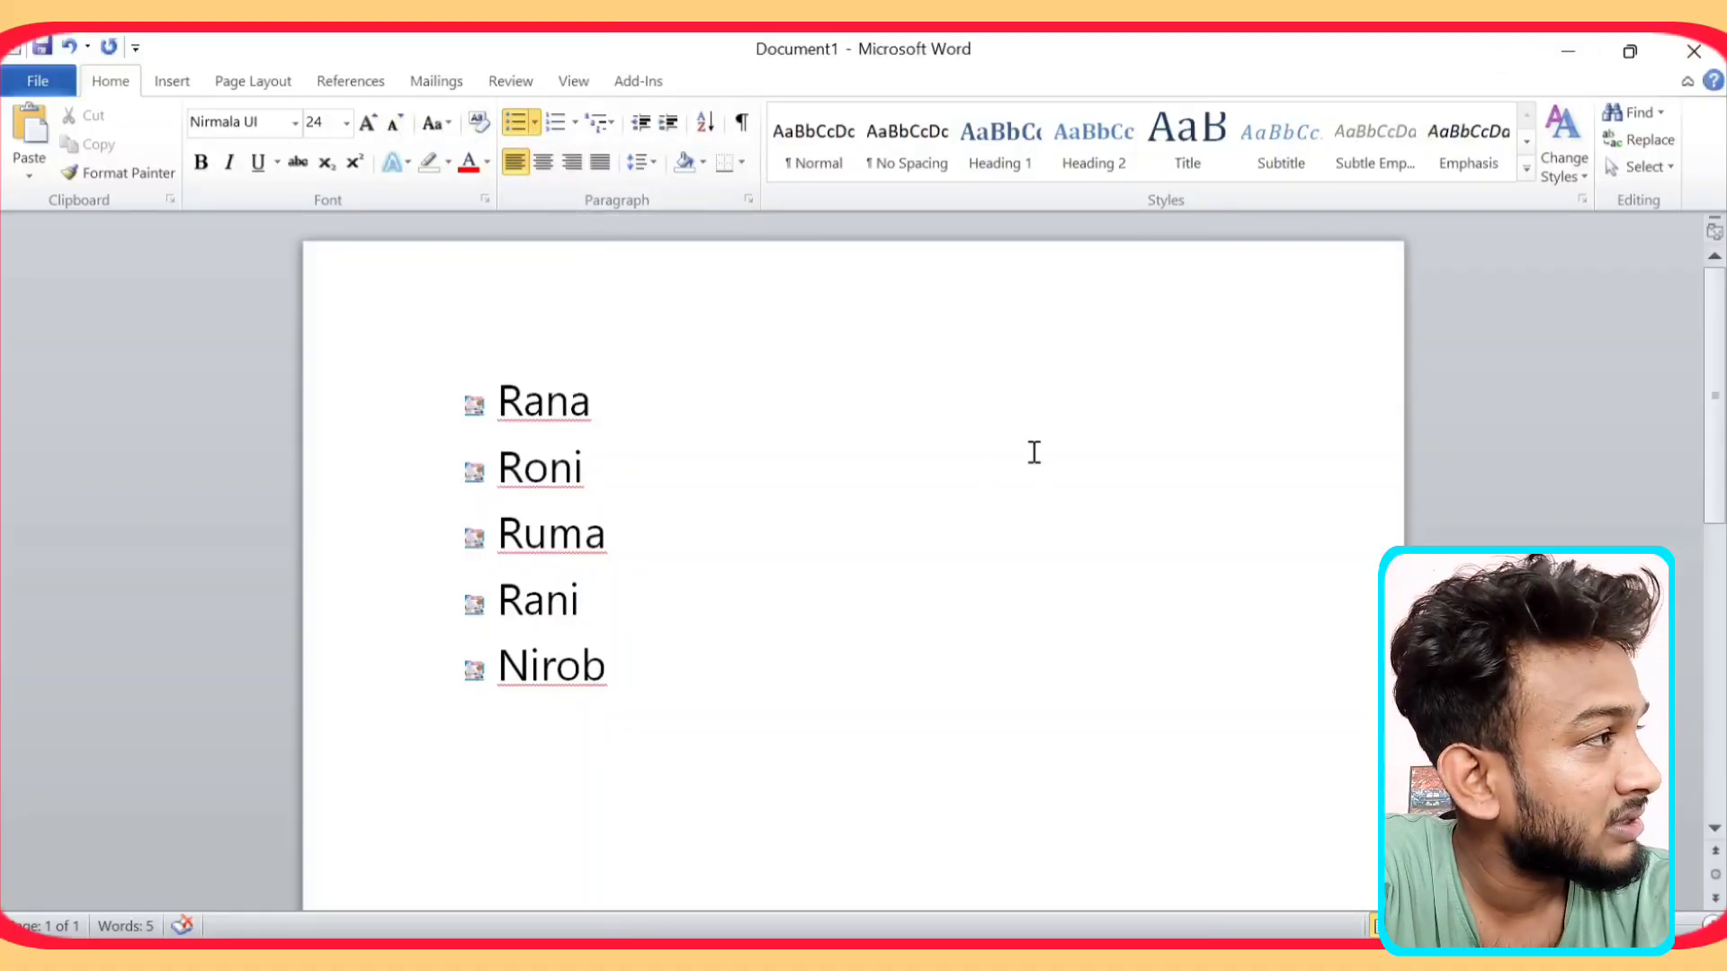
Remove the picture bullets from the five names and apply 1., 2., 3. numbering instead
left_click_drag(498, 387, 575, 688)
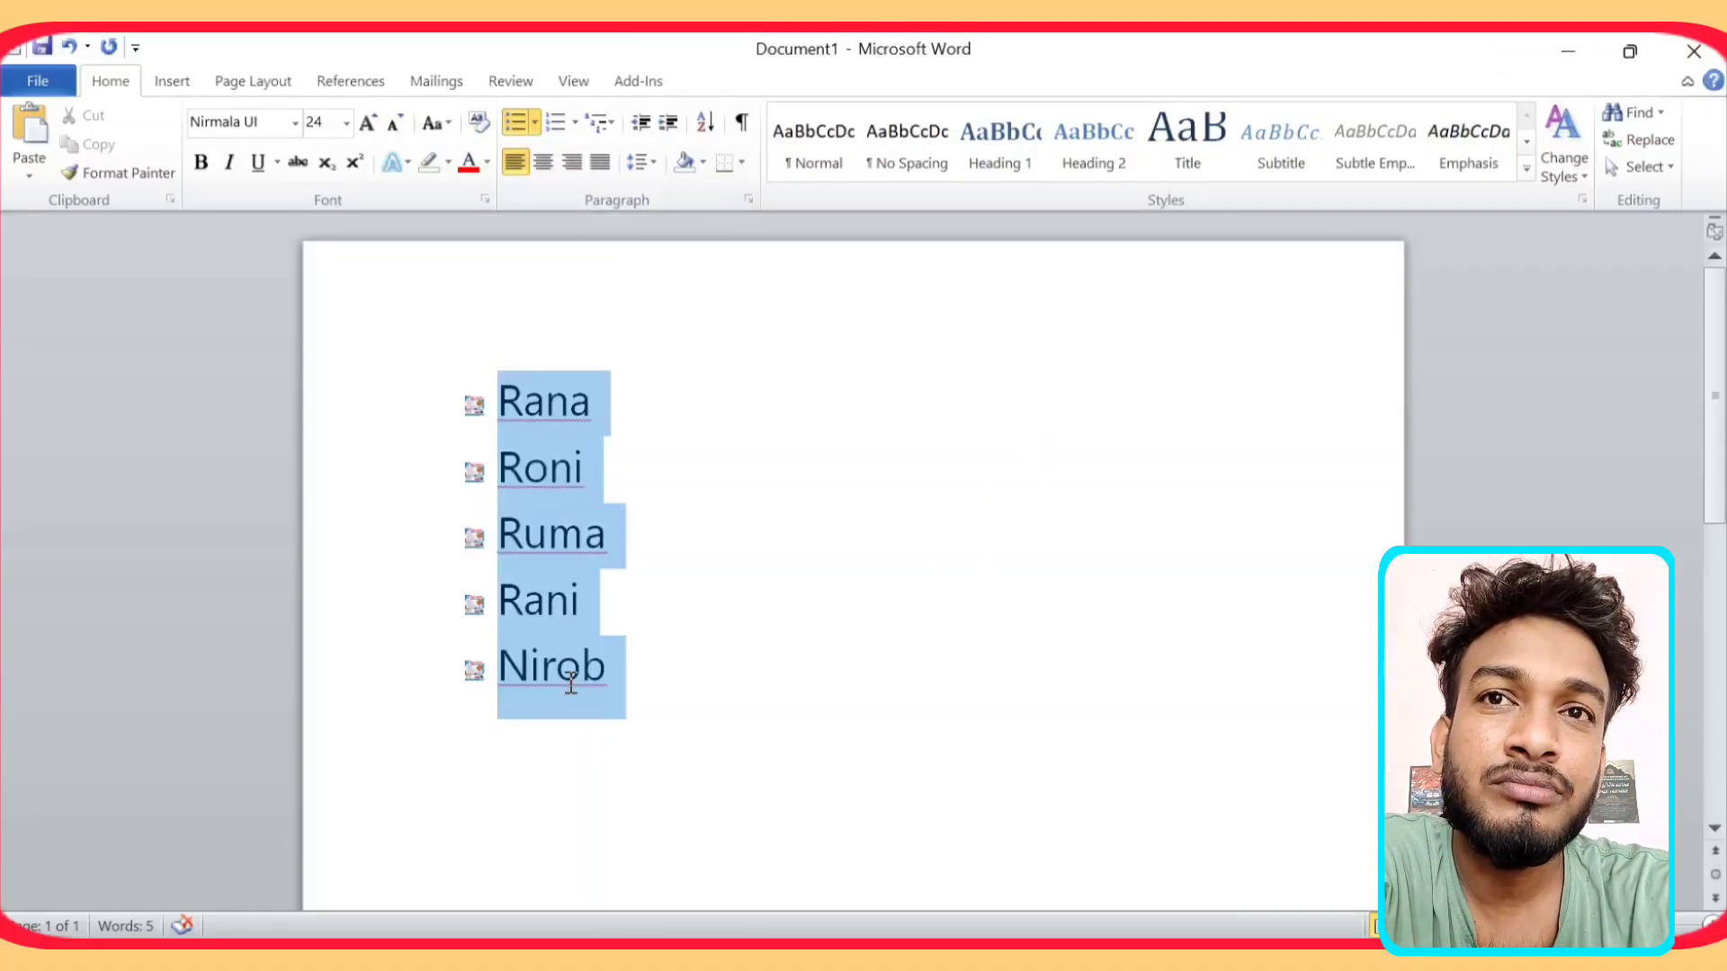
left_click(509, 122)
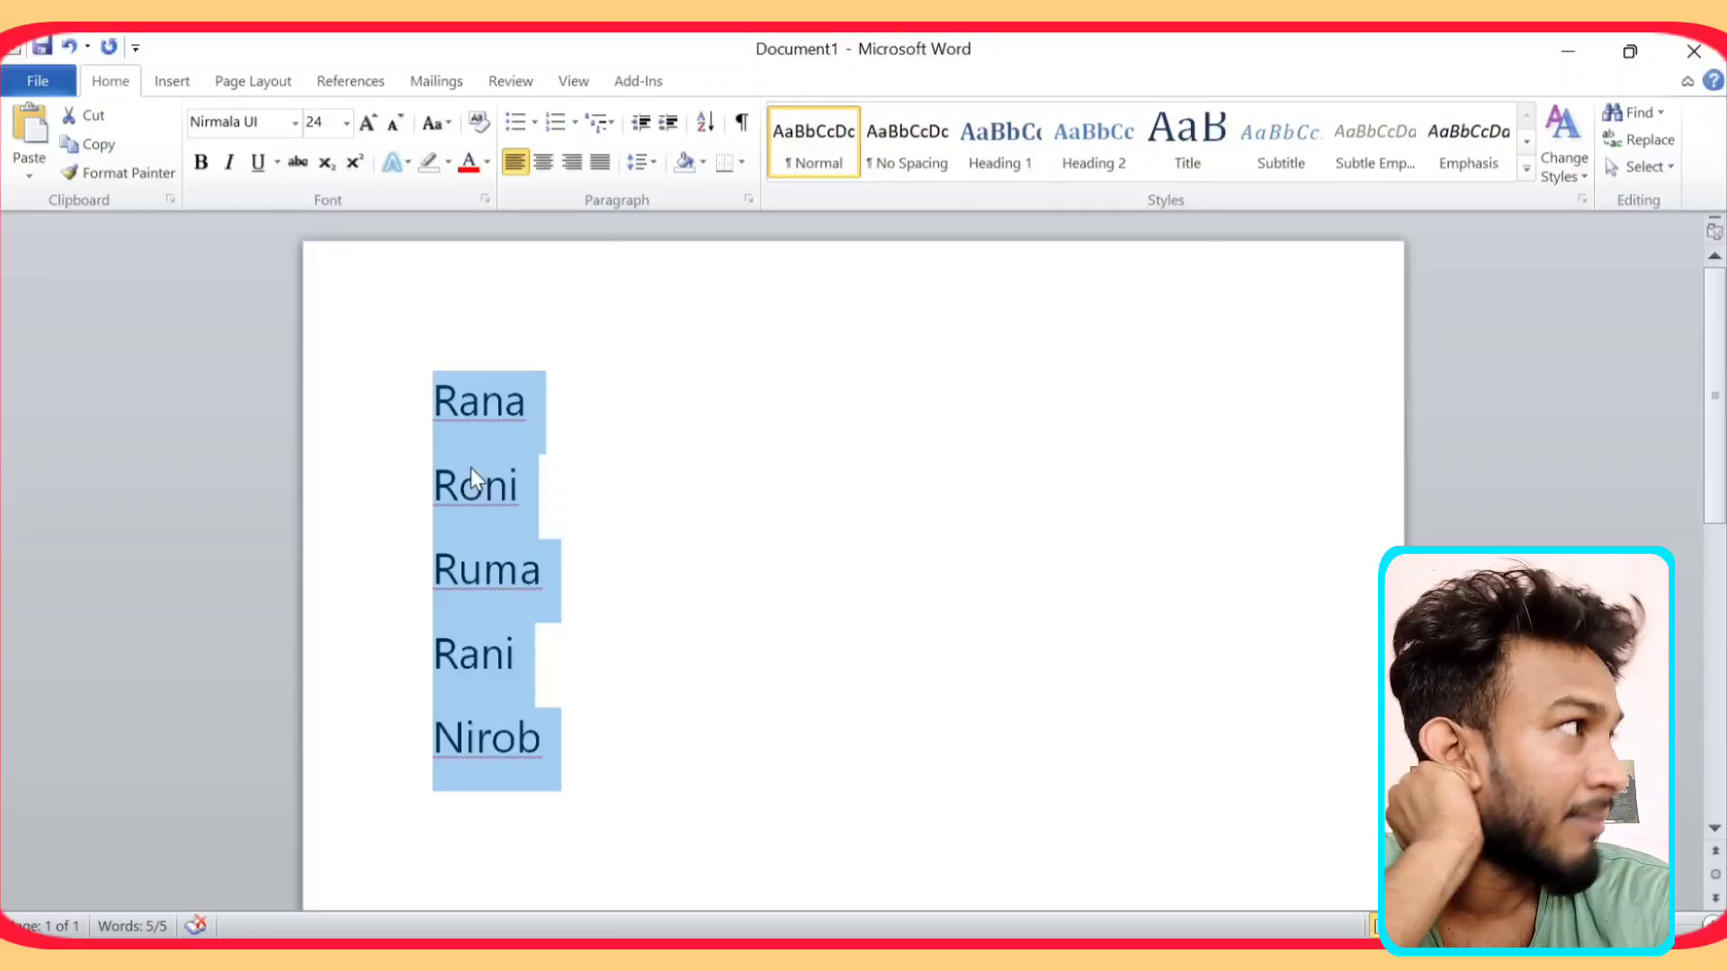
left_click(565, 121)
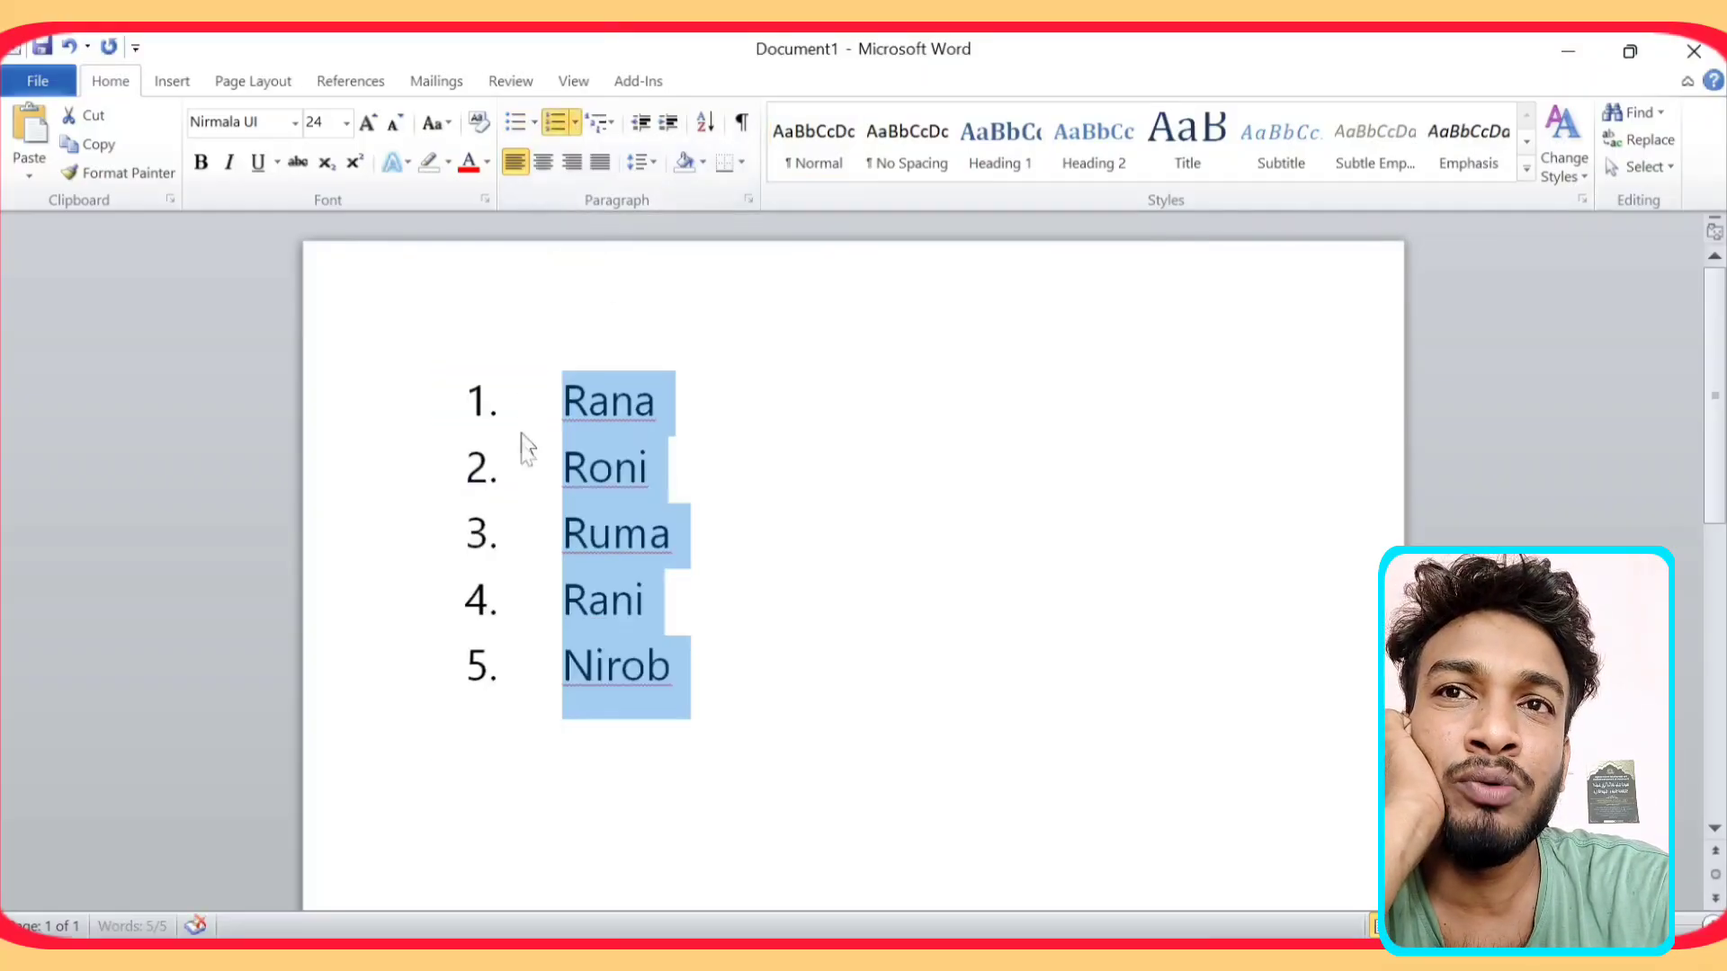
Add the entries "Hgfgh" and "Jvh" below the fifth name and start another numbered line after them
left_click(682, 678)
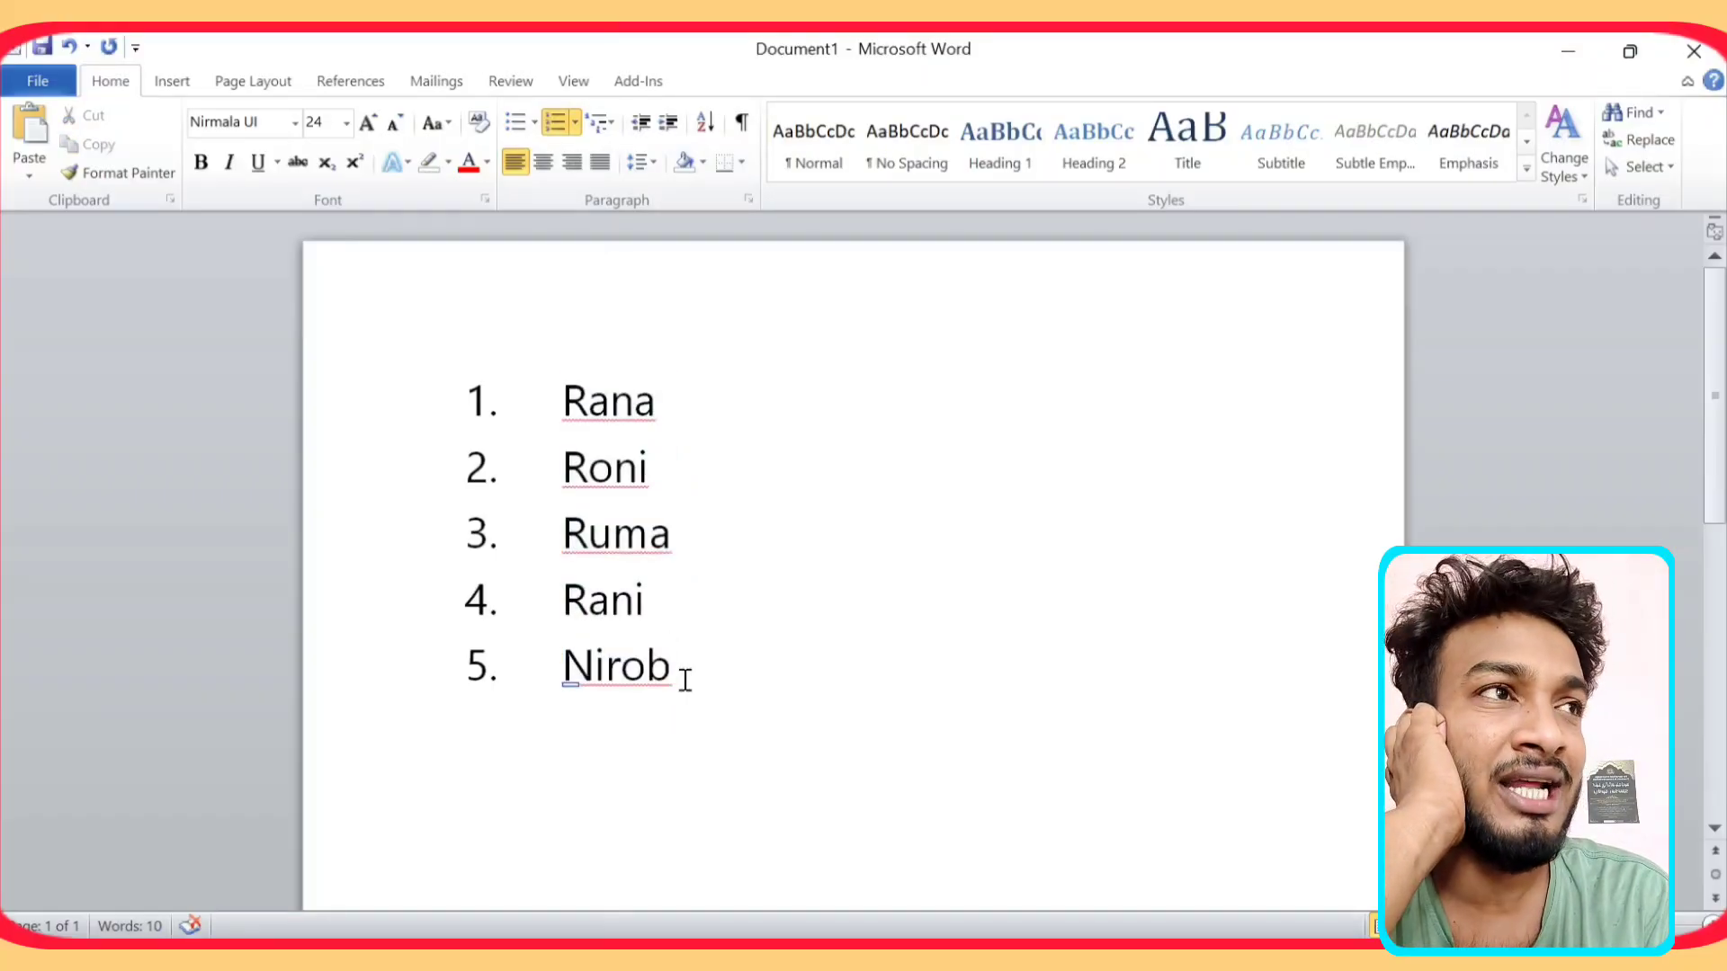
key("Return")
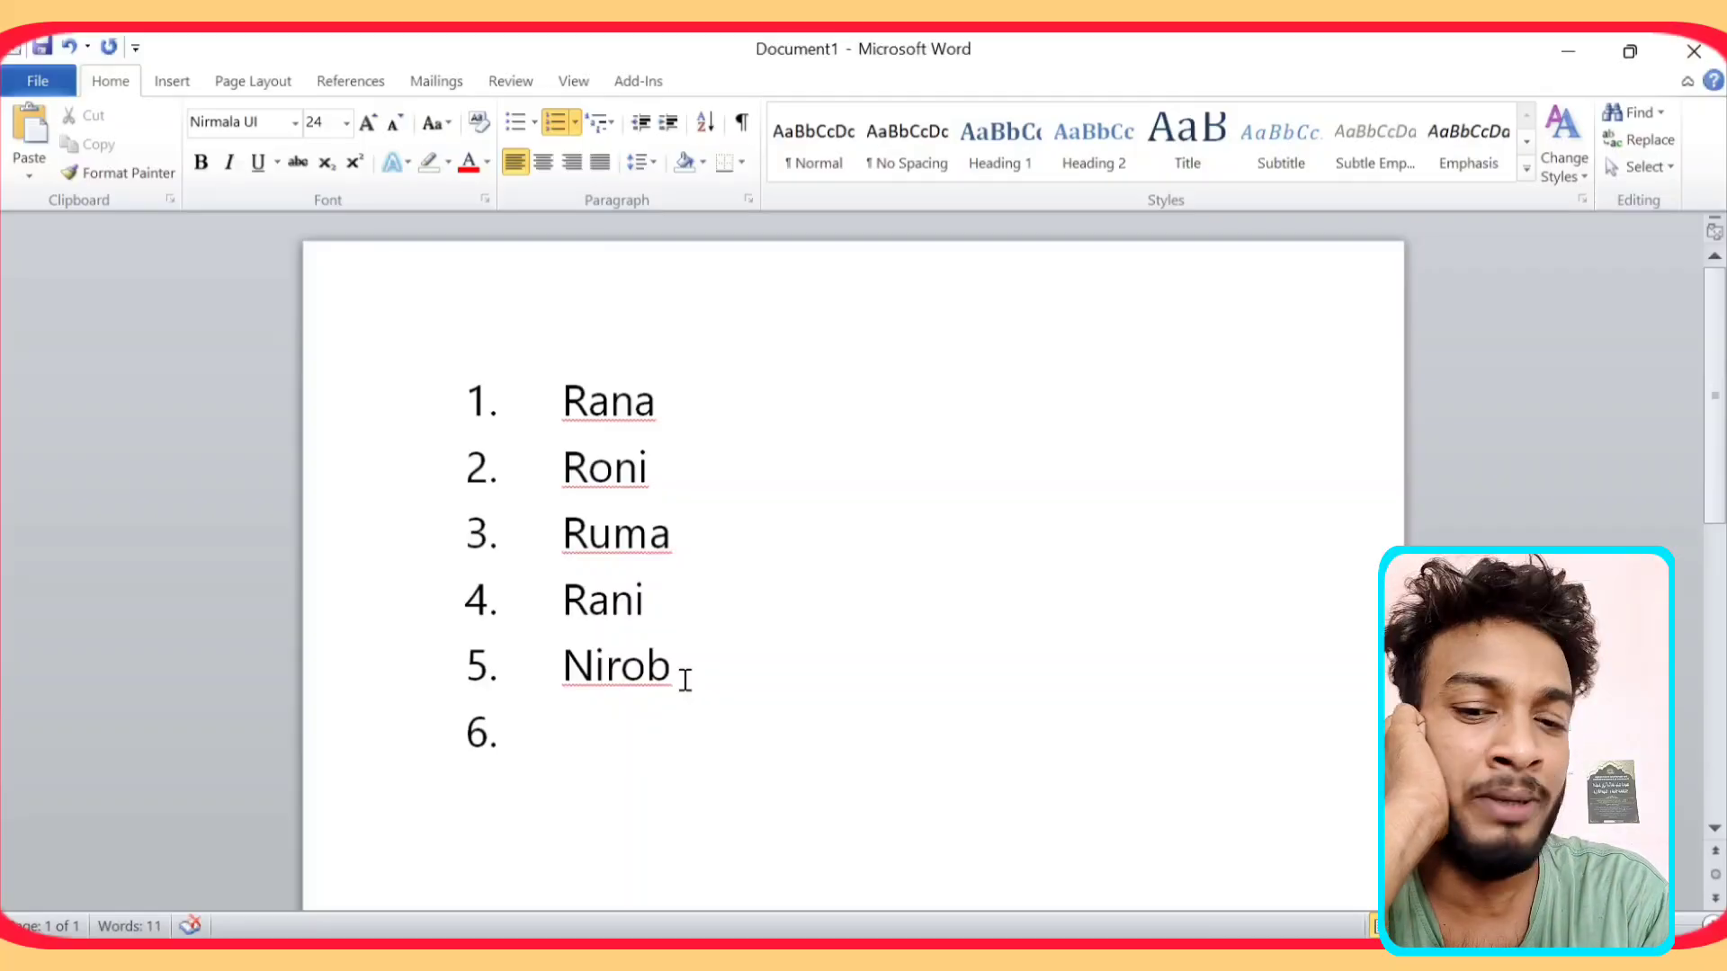
type("hgfgh")
key("Return")
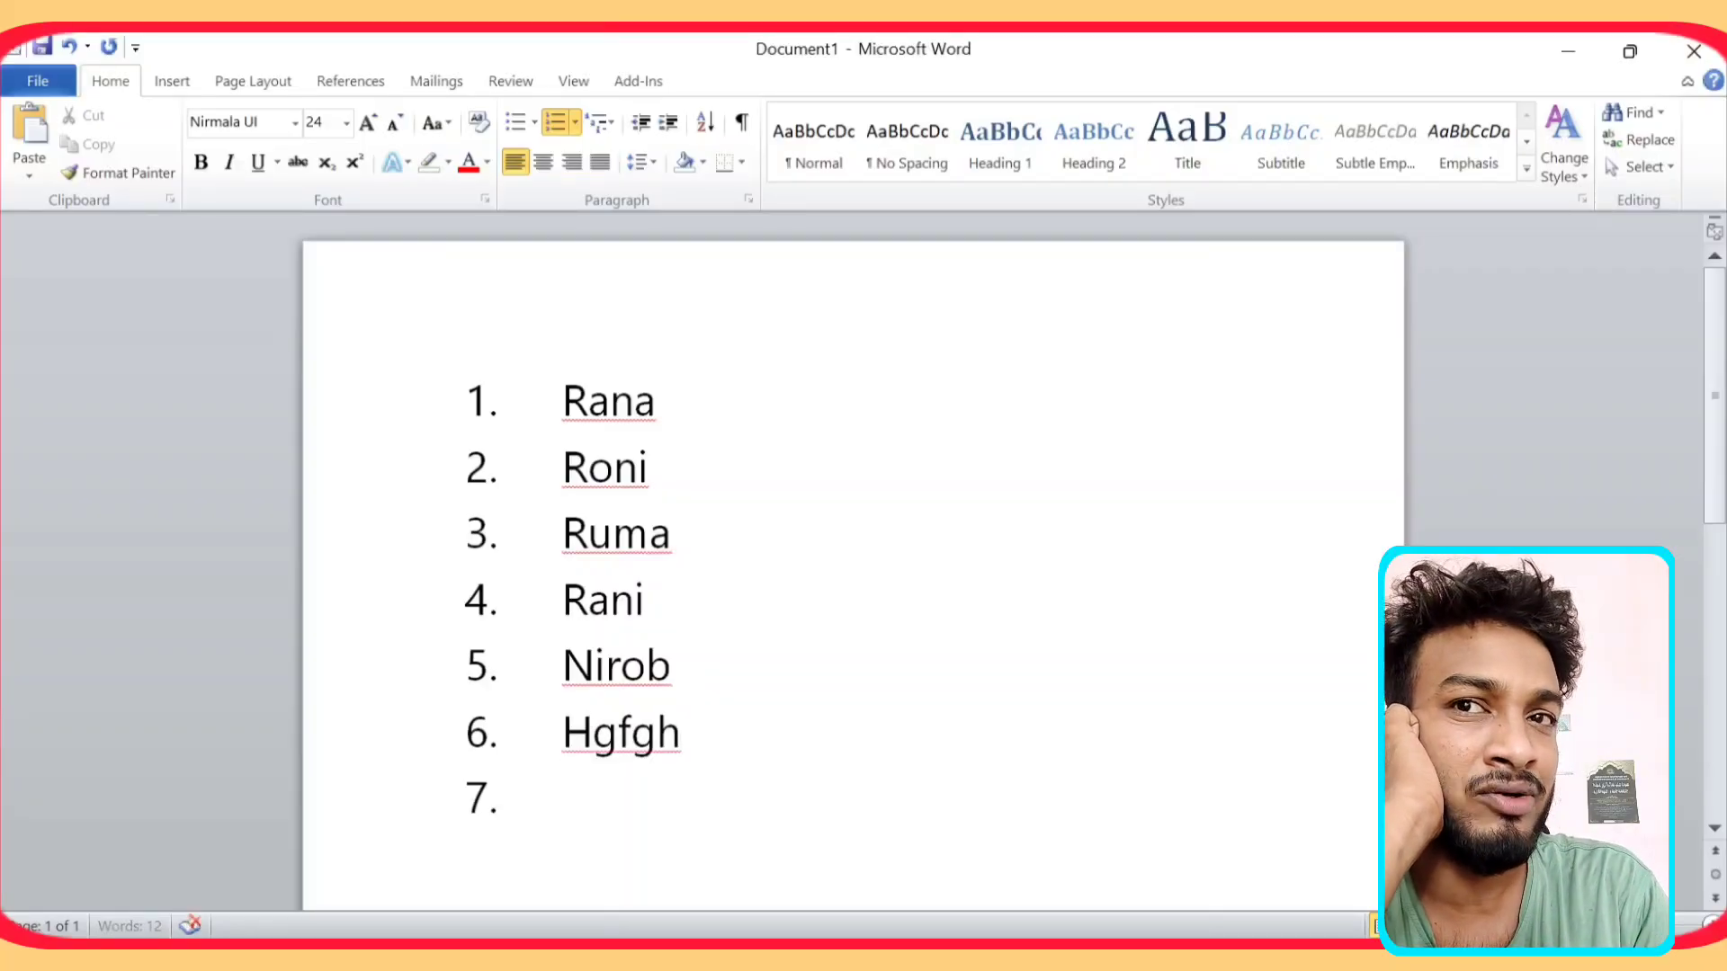
type("jvh")
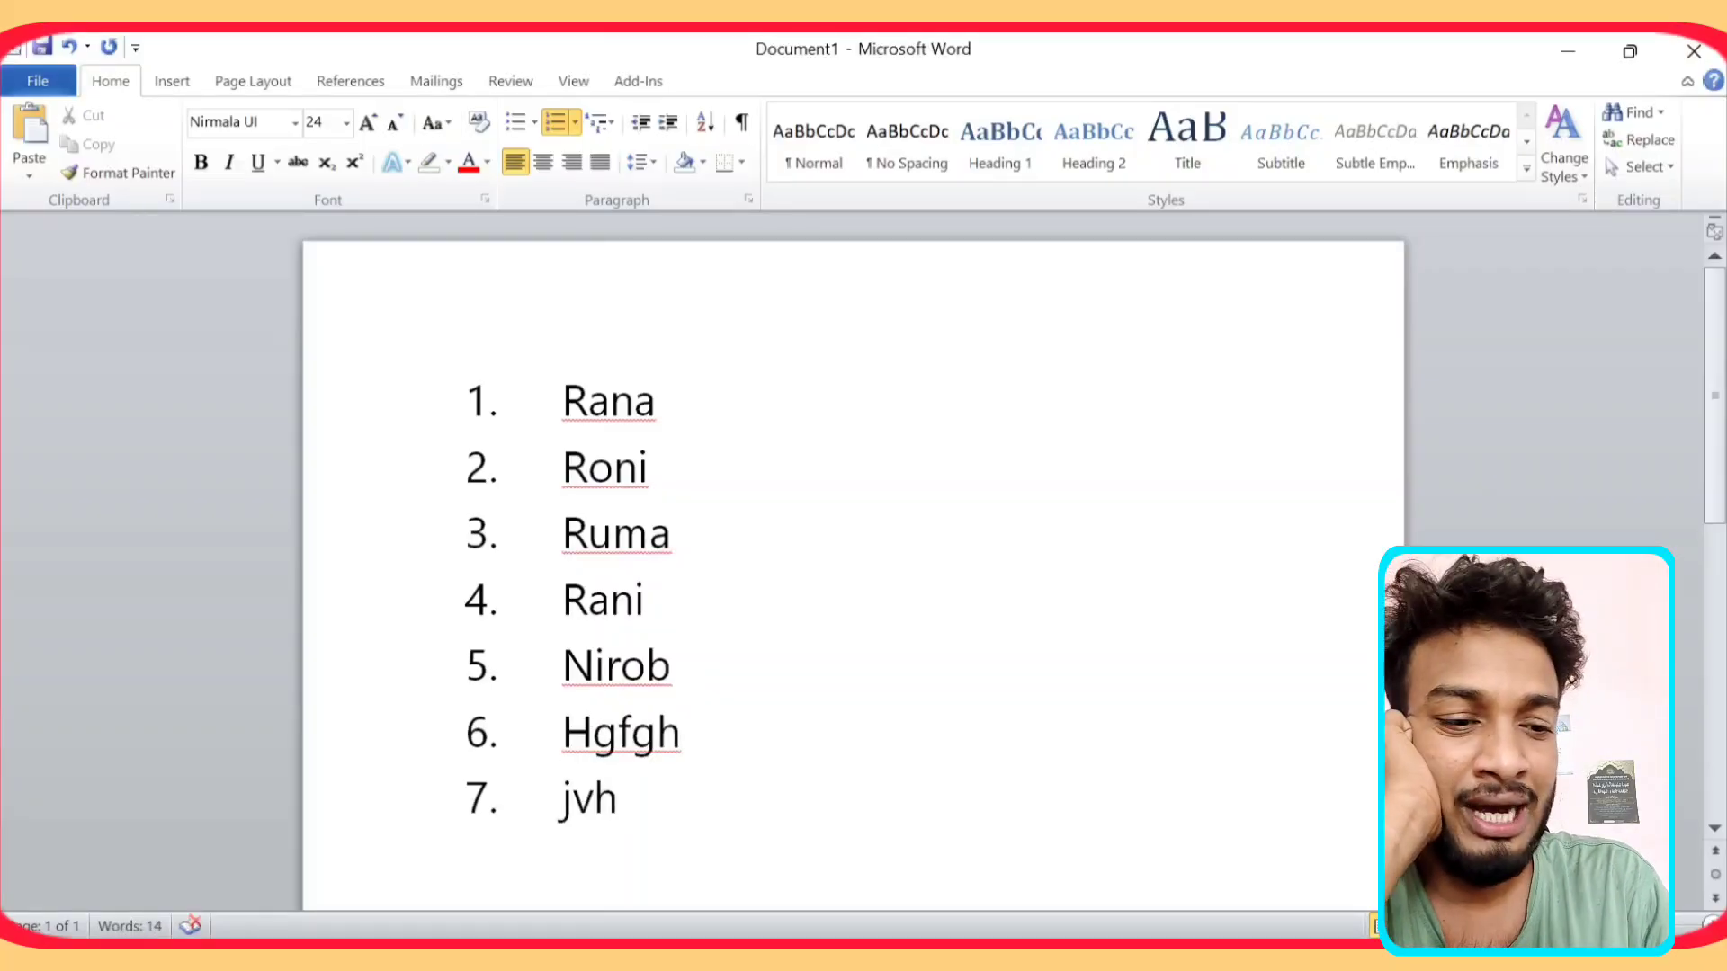
key("Return")
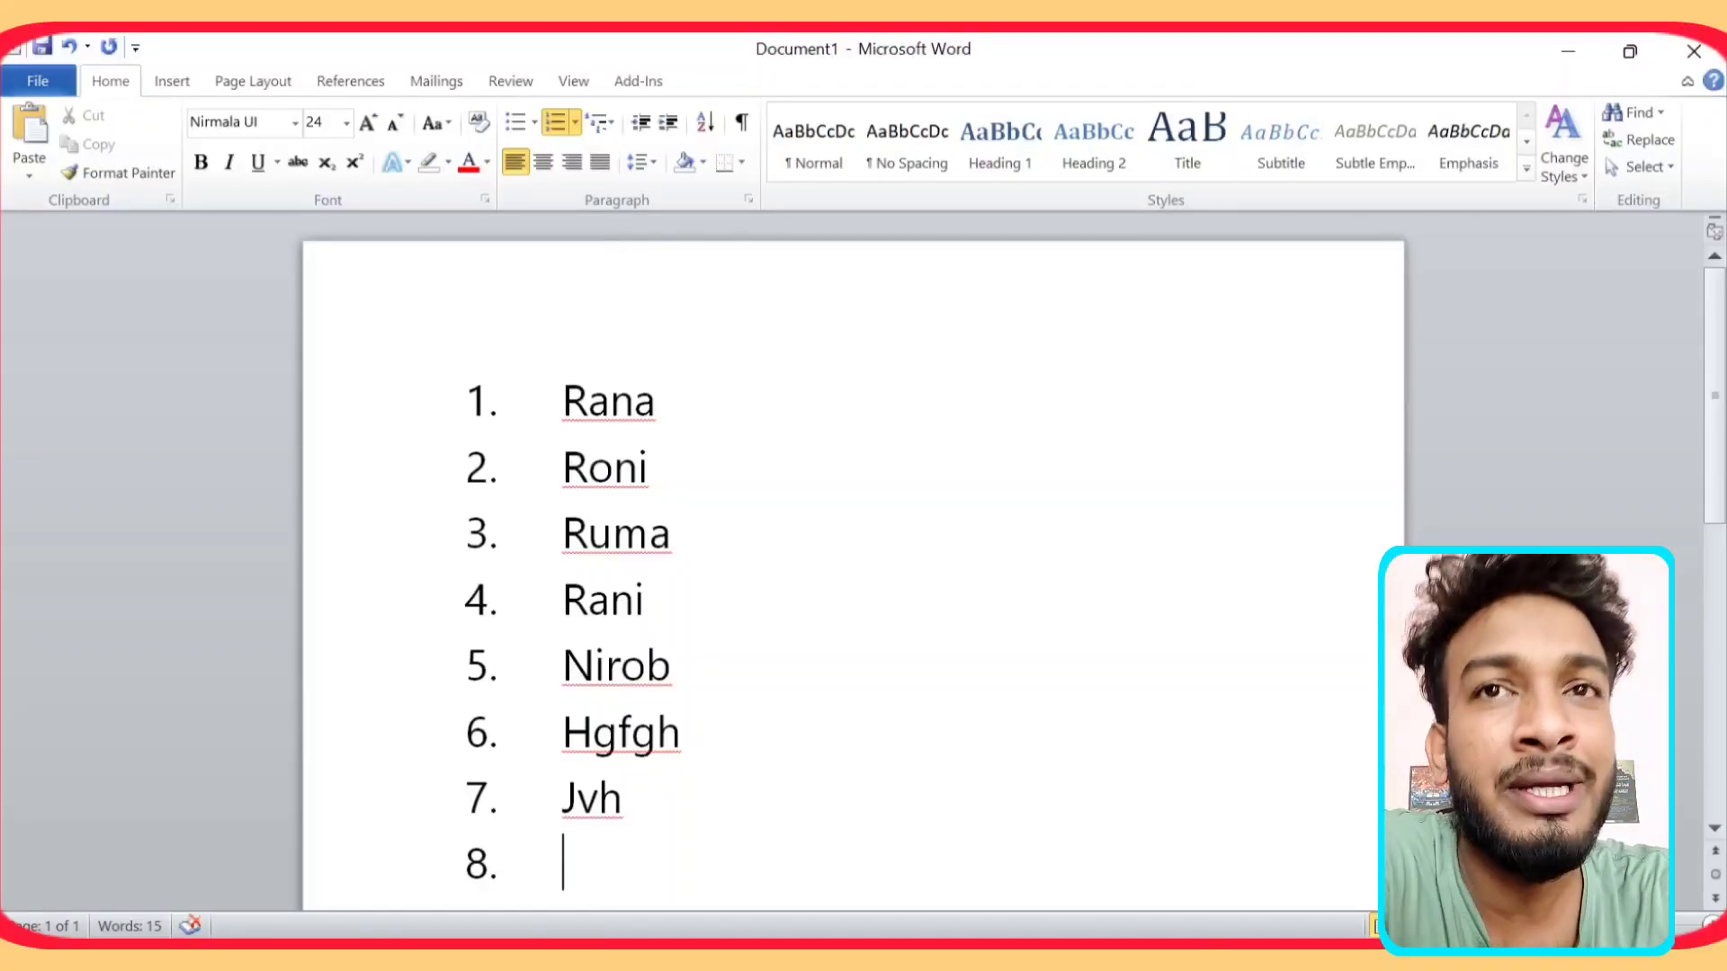
Delete the two filler entries and the leftover numbered line so the list ends at the fifth name
left_click(646, 809)
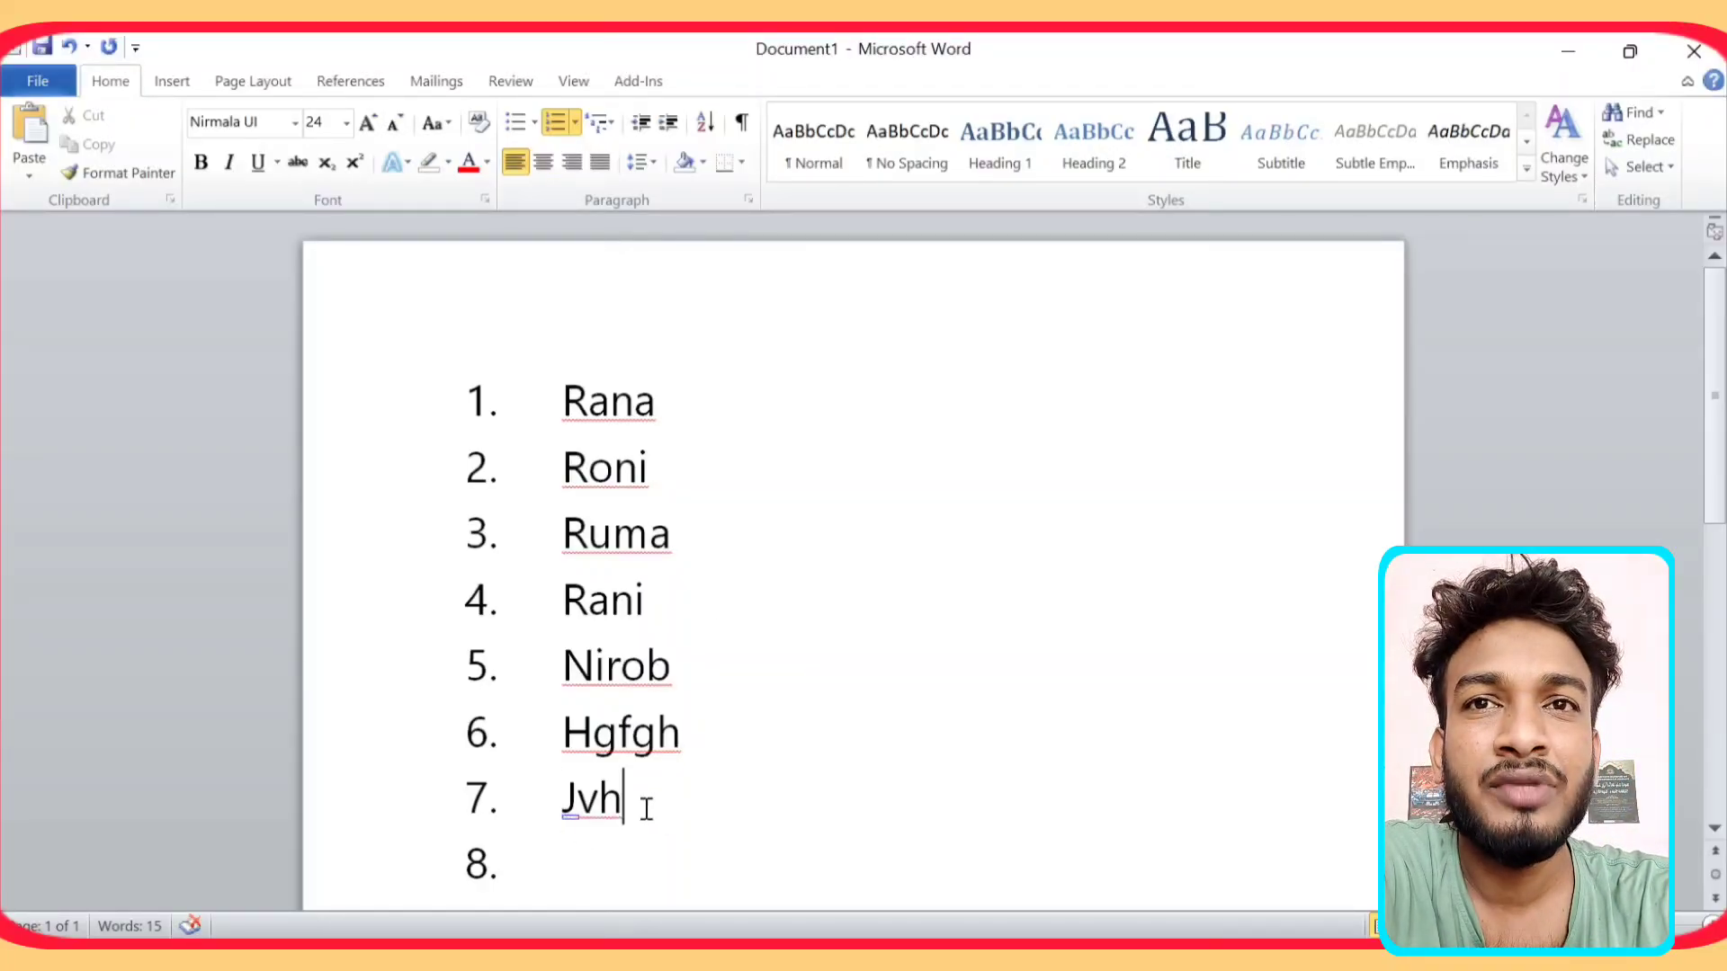
left_click_drag(646, 809, 552, 727)
key("BackSpace")
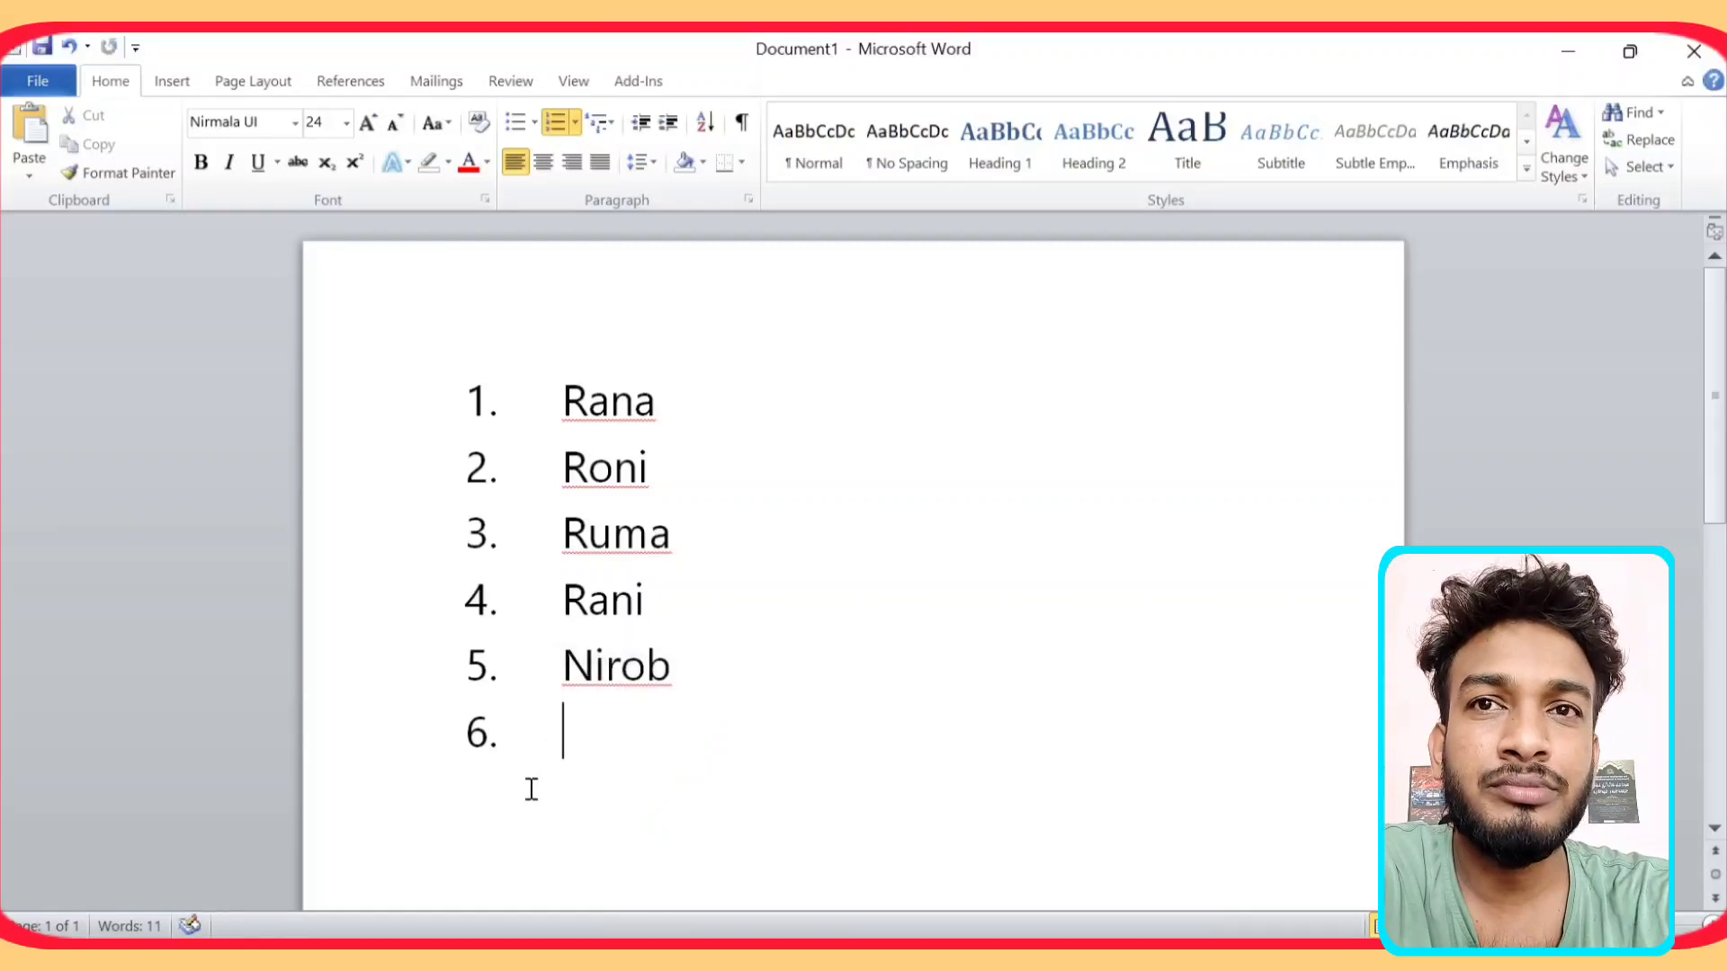
key("BackSpace")
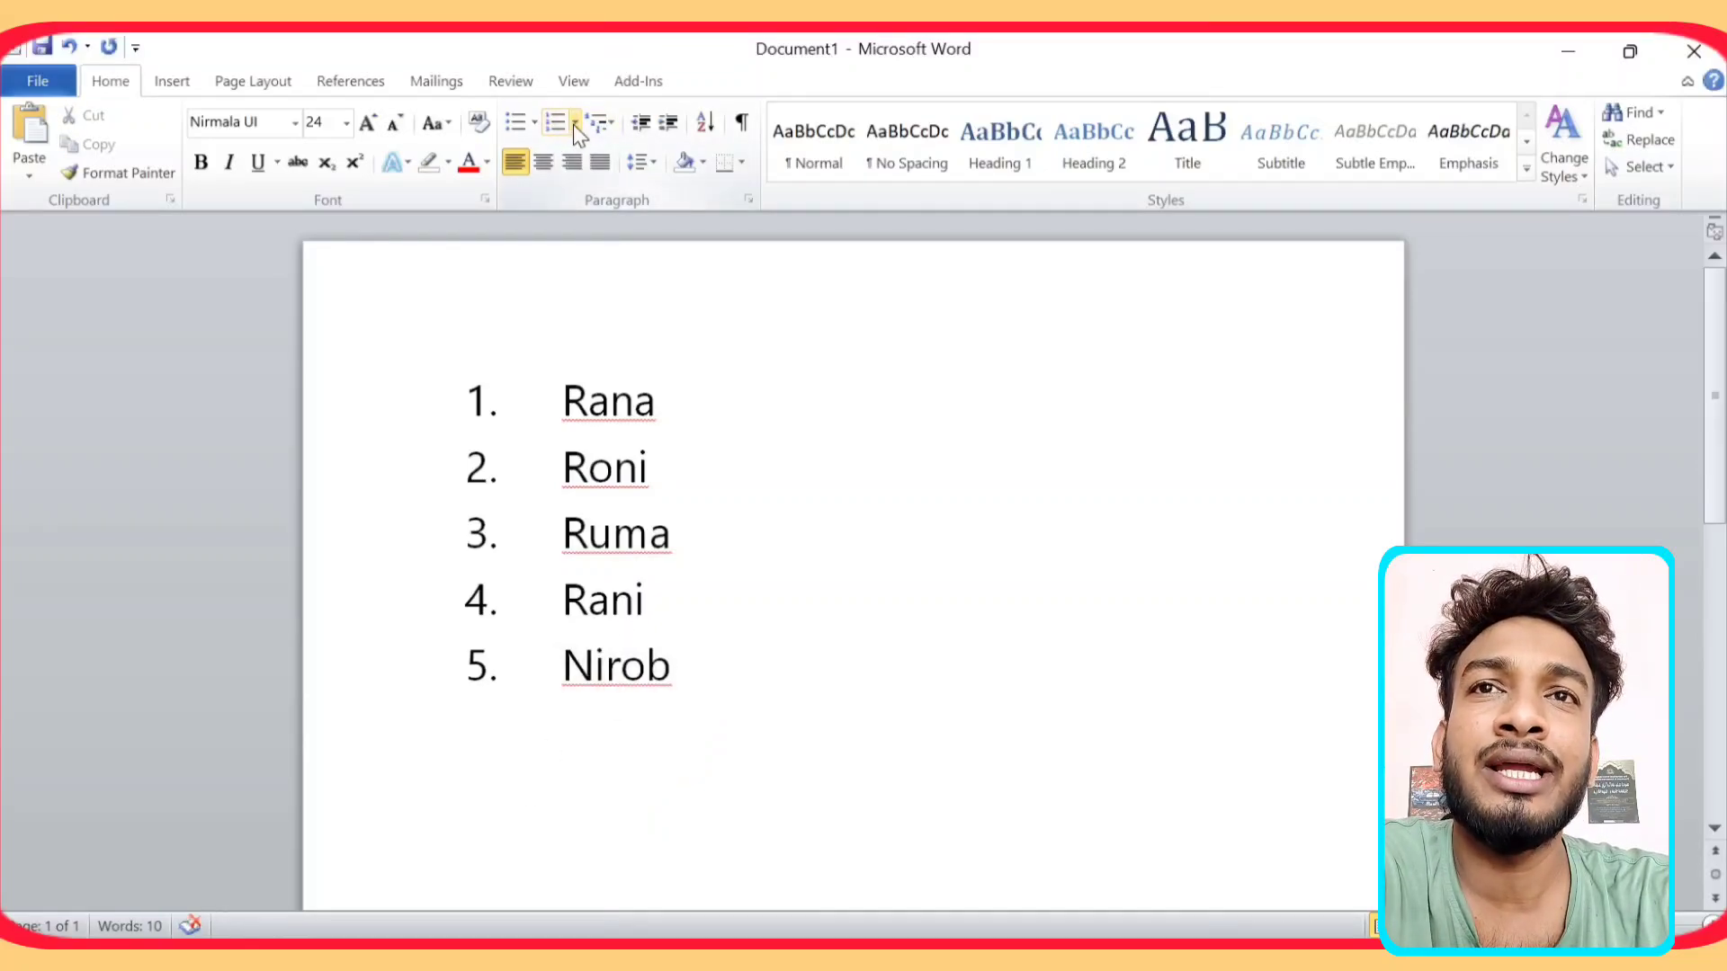
Turn the numbering of the five names off and back on
left_click_drag(547, 392, 672, 674)
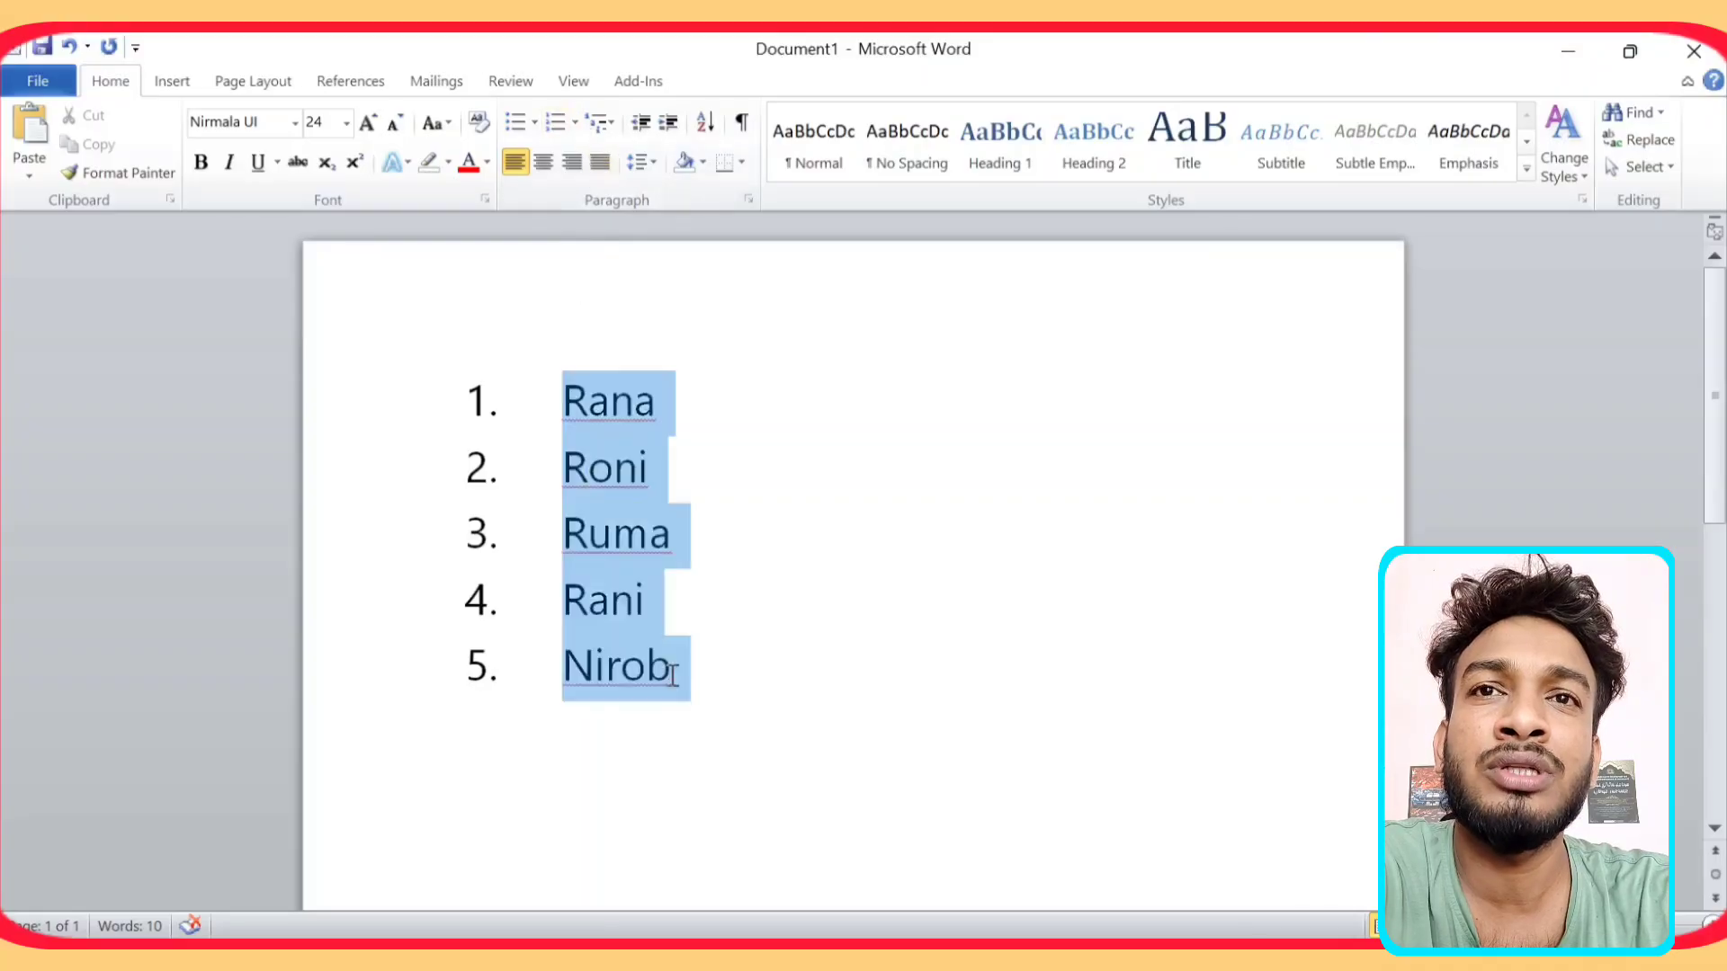
left_click(565, 122)
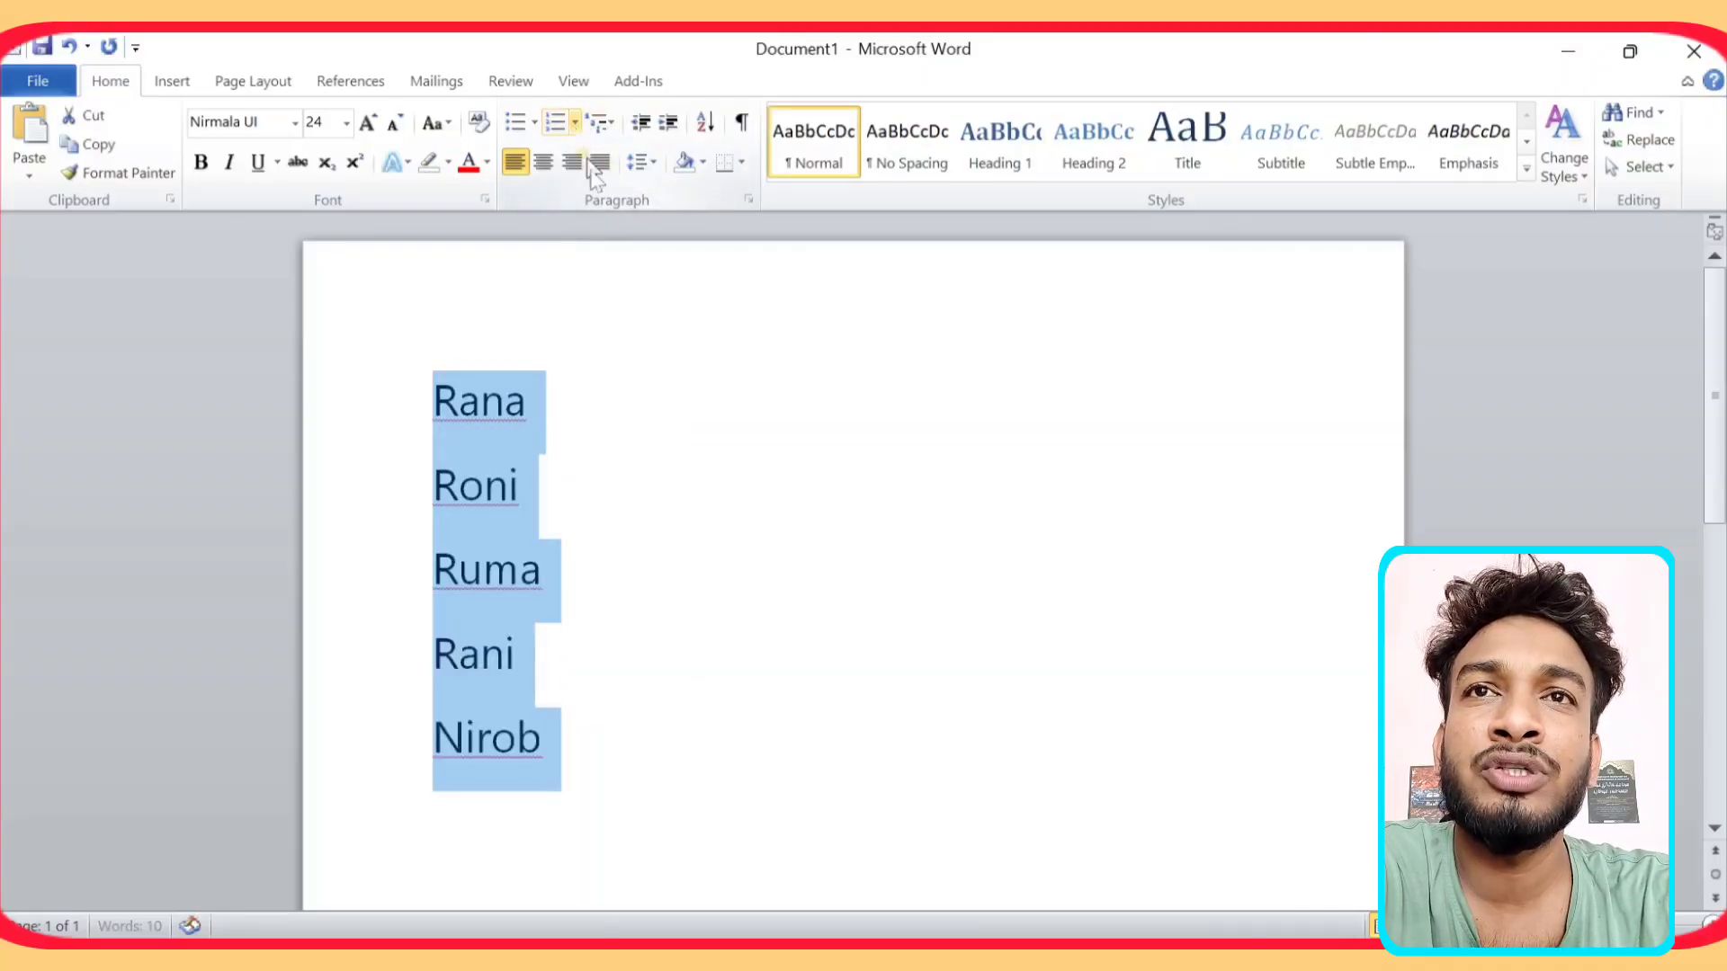
left_click(569, 124)
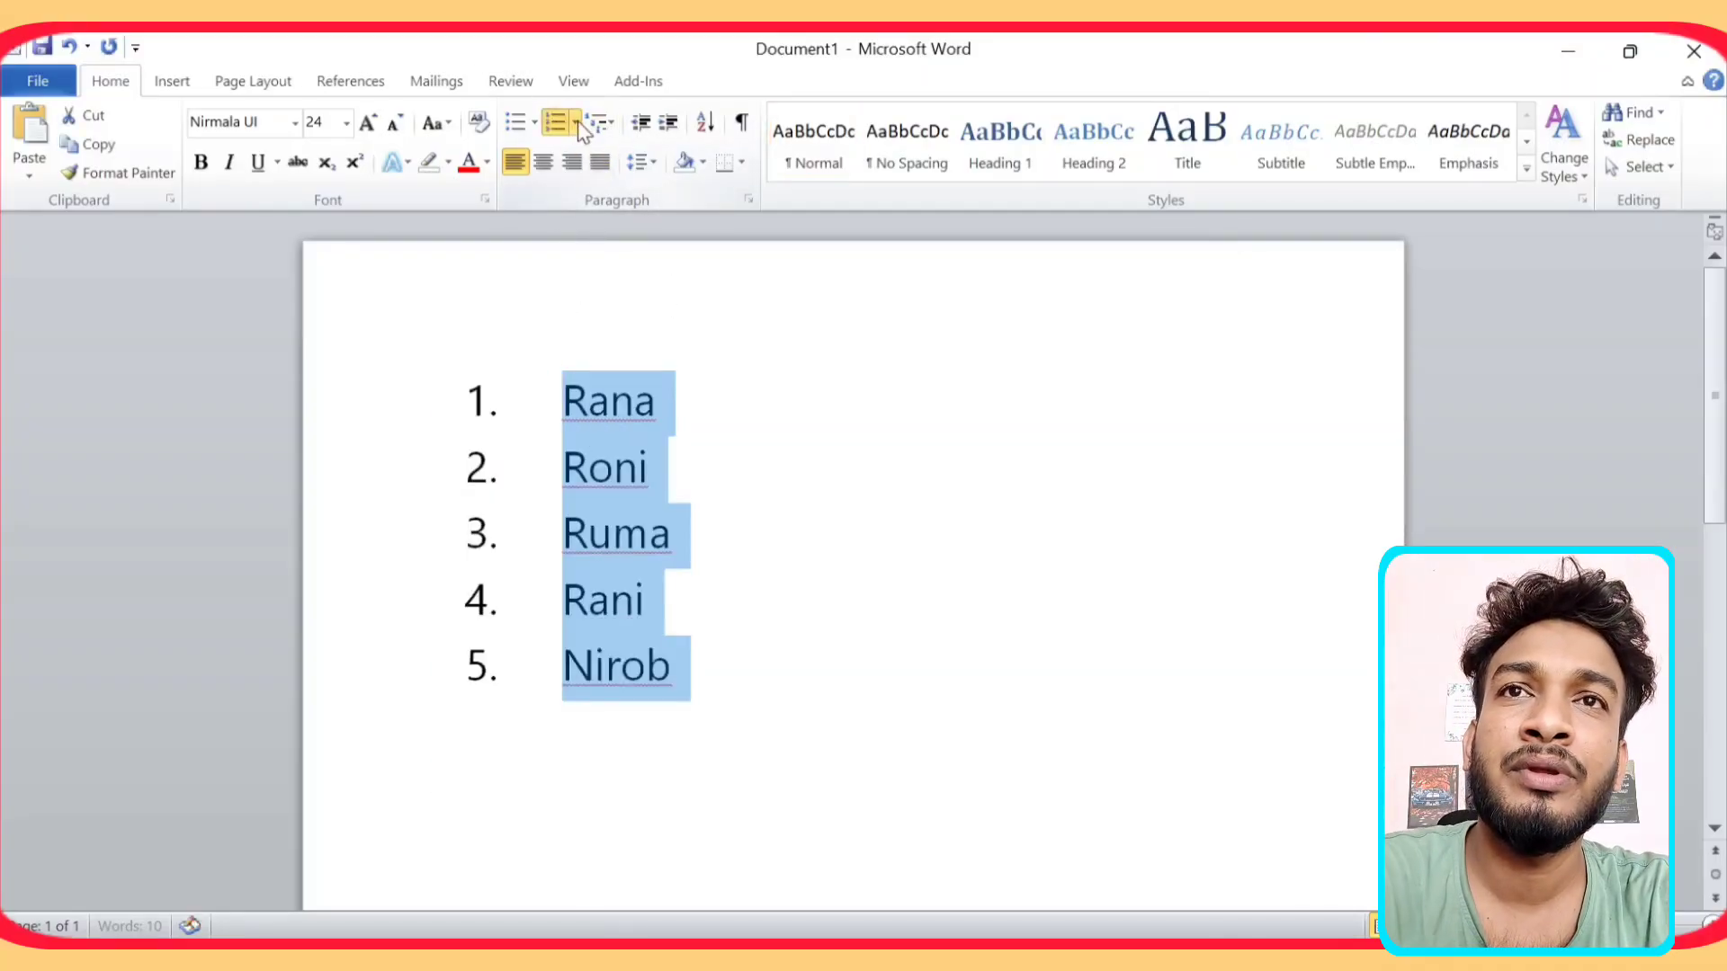
Examine the numbering library and the number style and font options for a new number format, without applying any changes
left_click(577, 124)
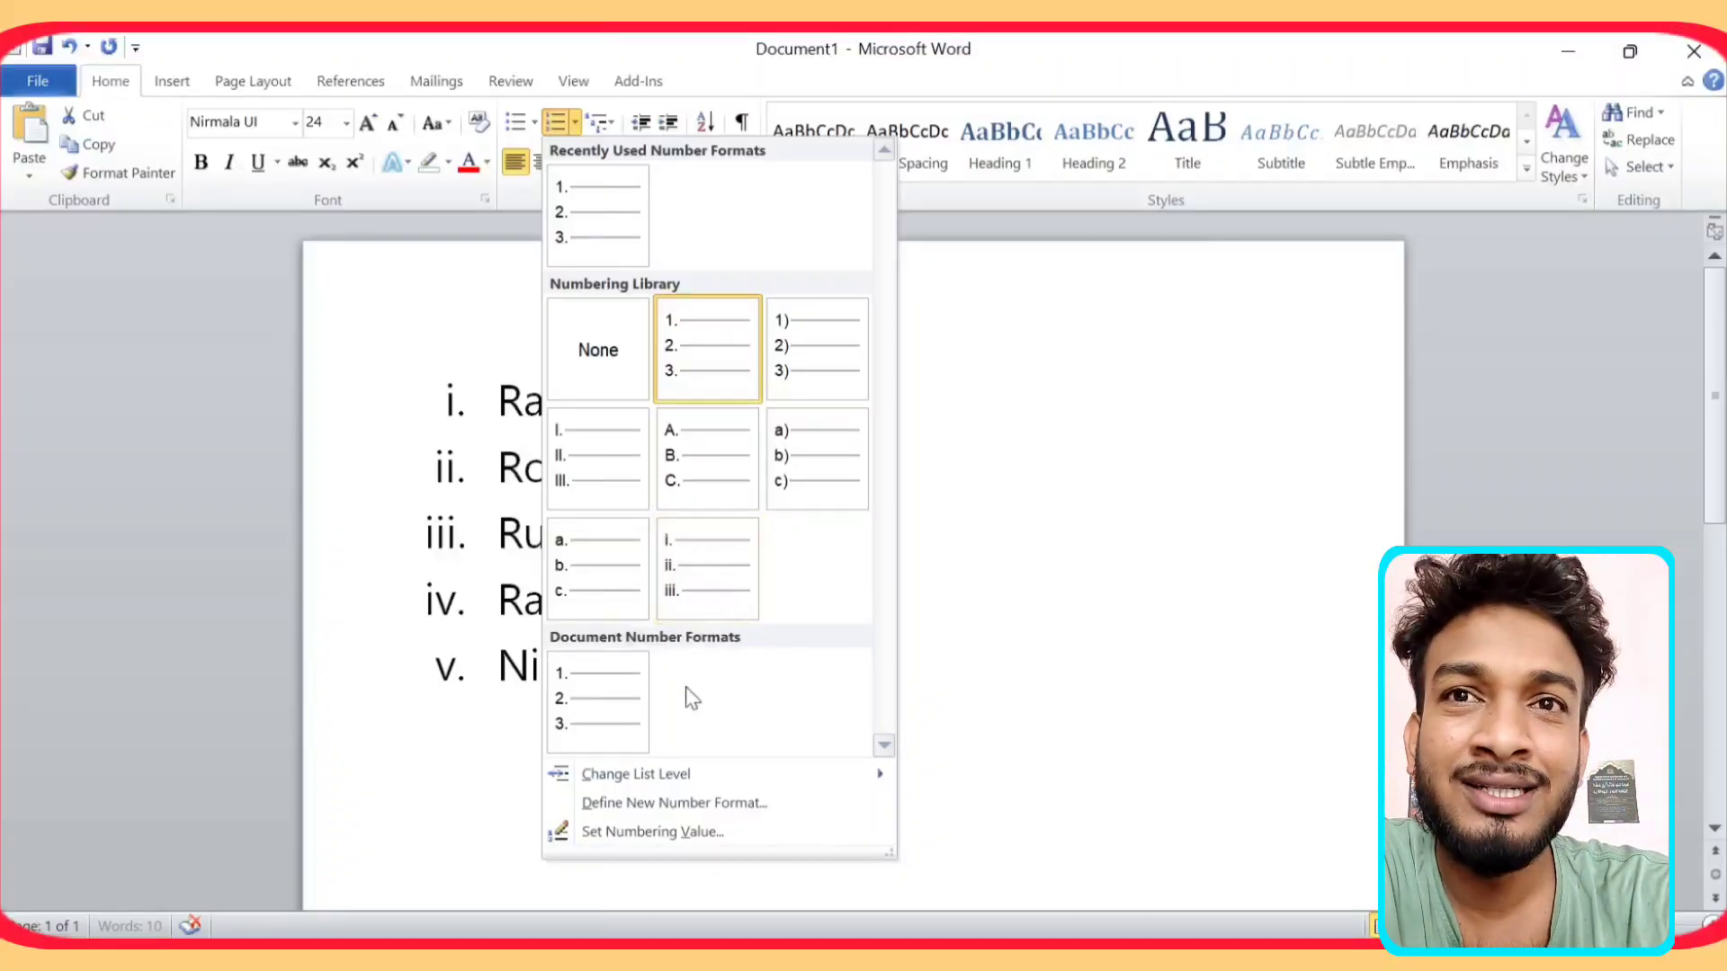
left_click(607, 803)
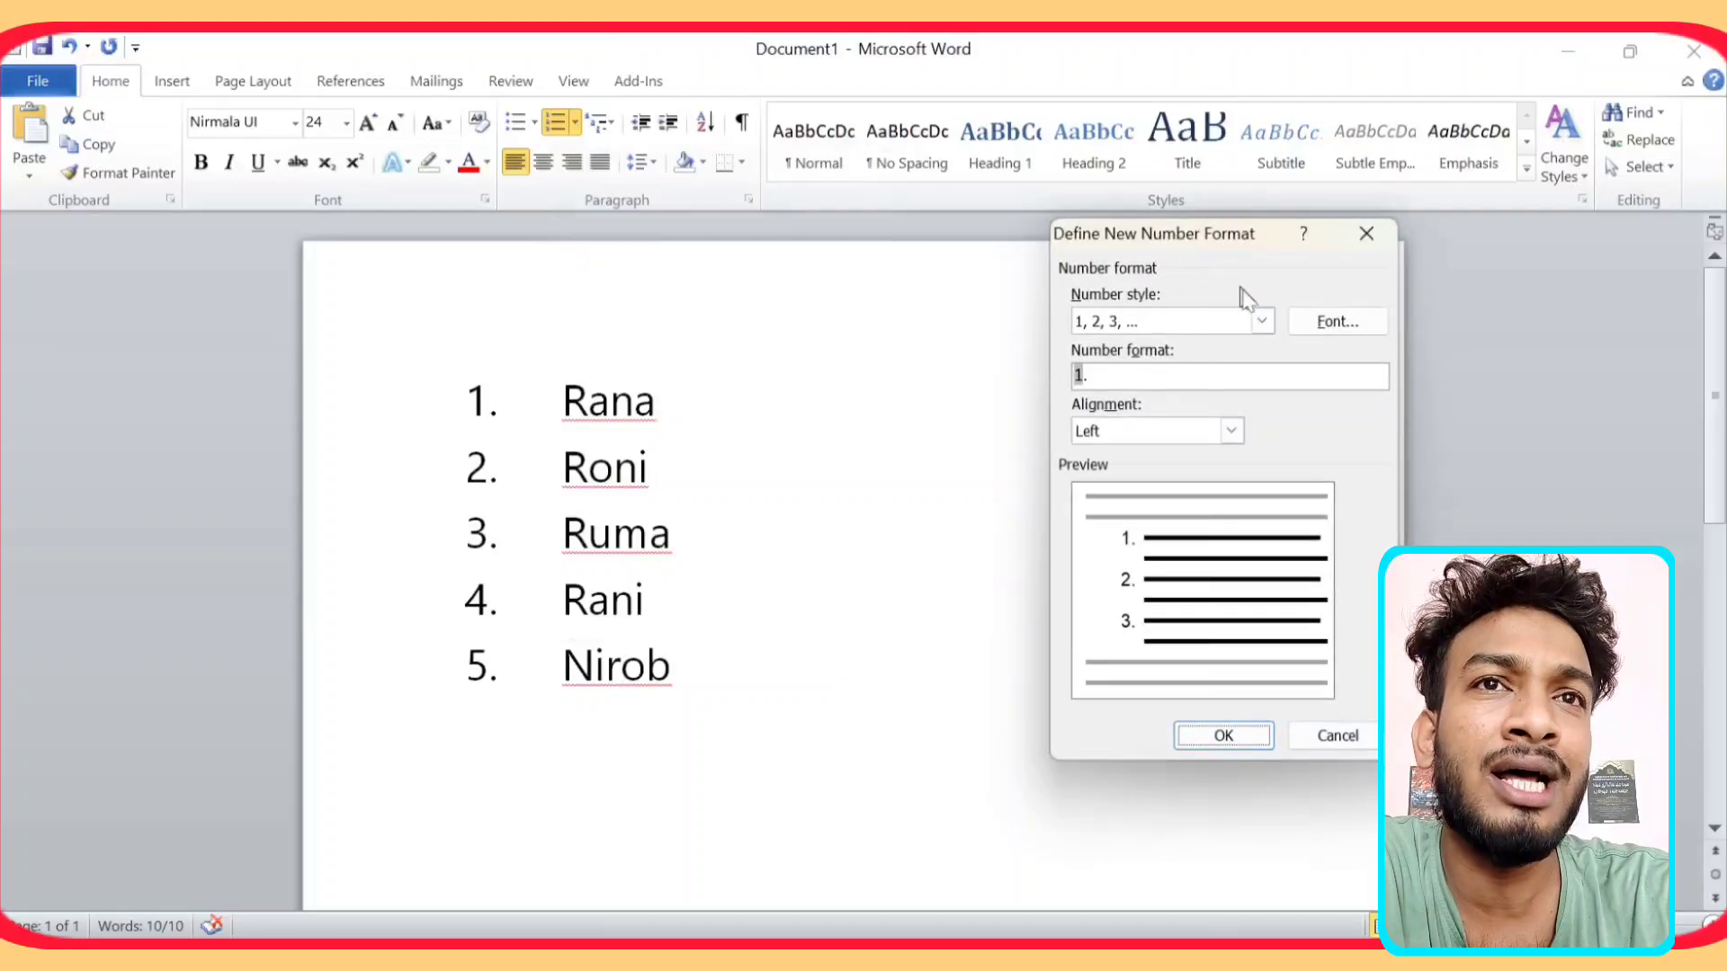
left_click(1263, 322)
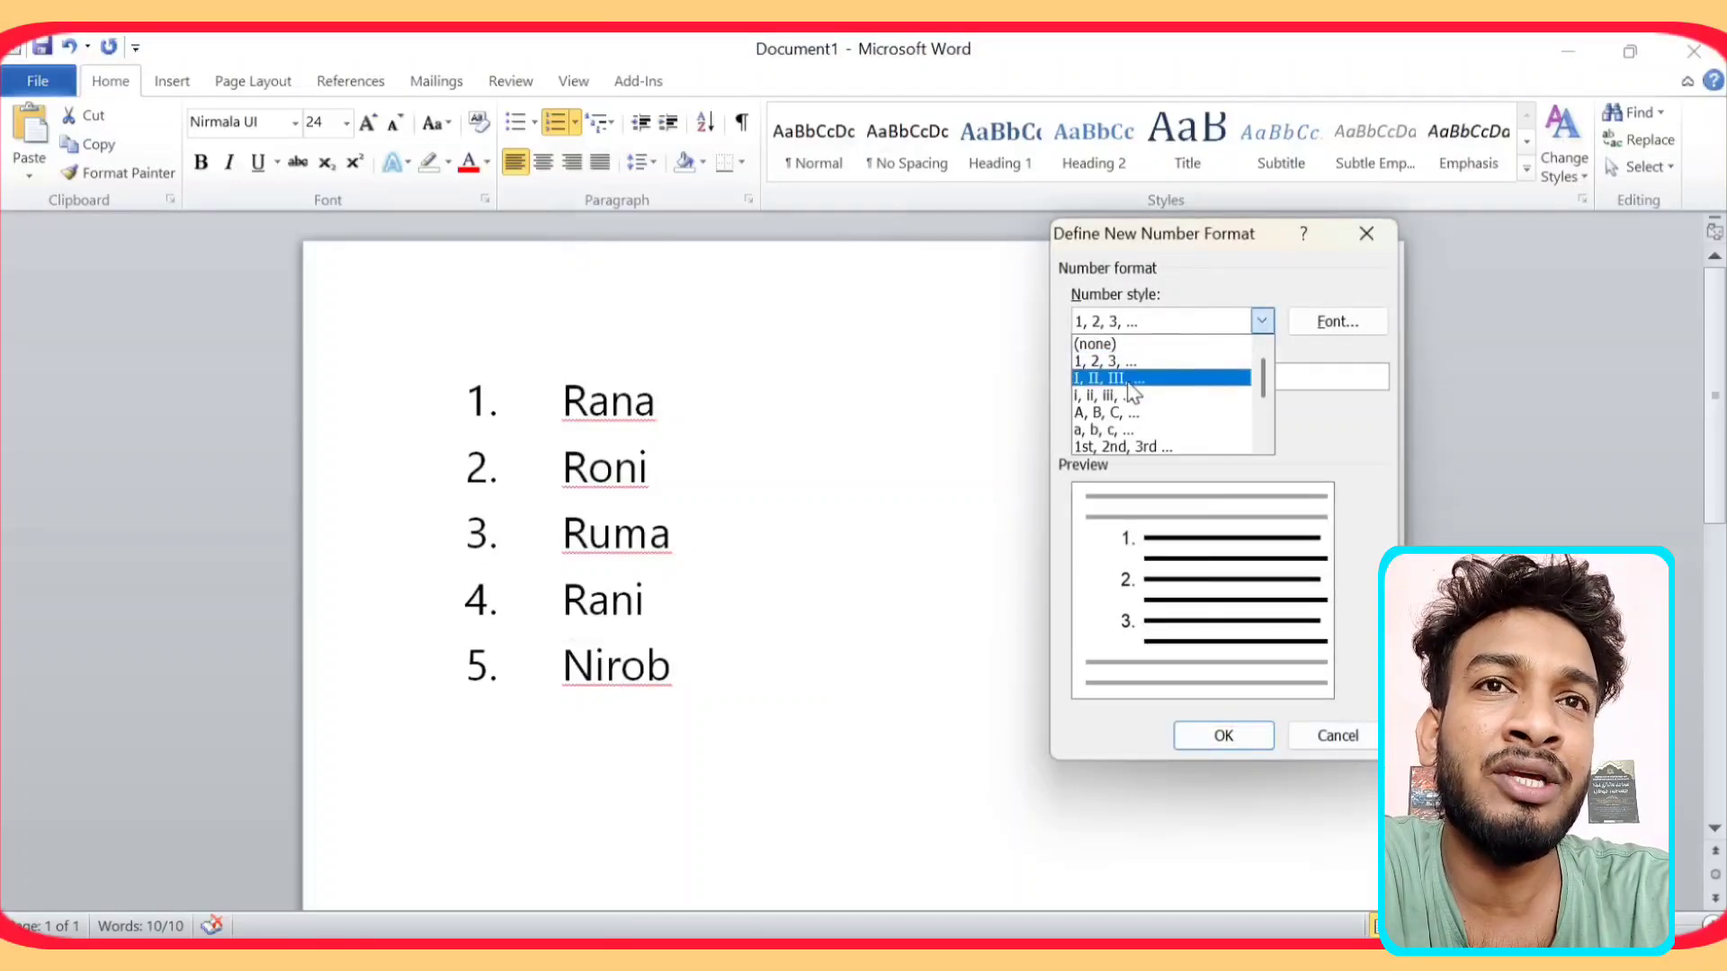
scroll(1131, 390, "down", 1)
scroll(1122, 414, "down", 1)
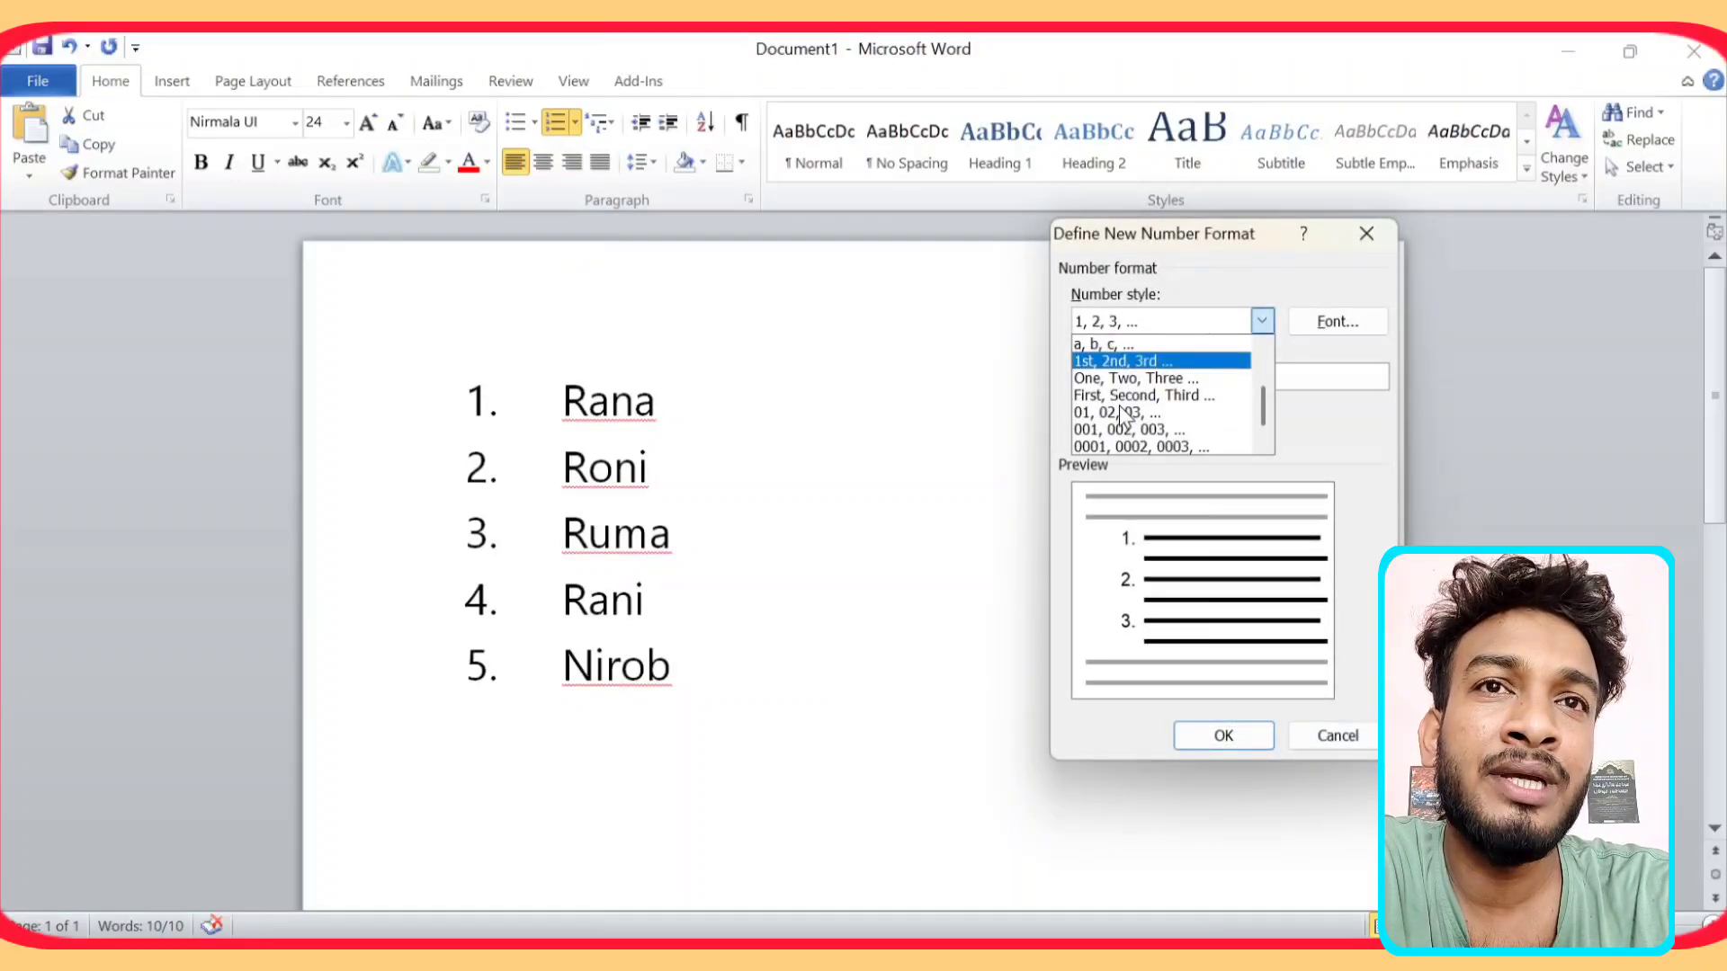
scroll(1119, 406, "down", 1)
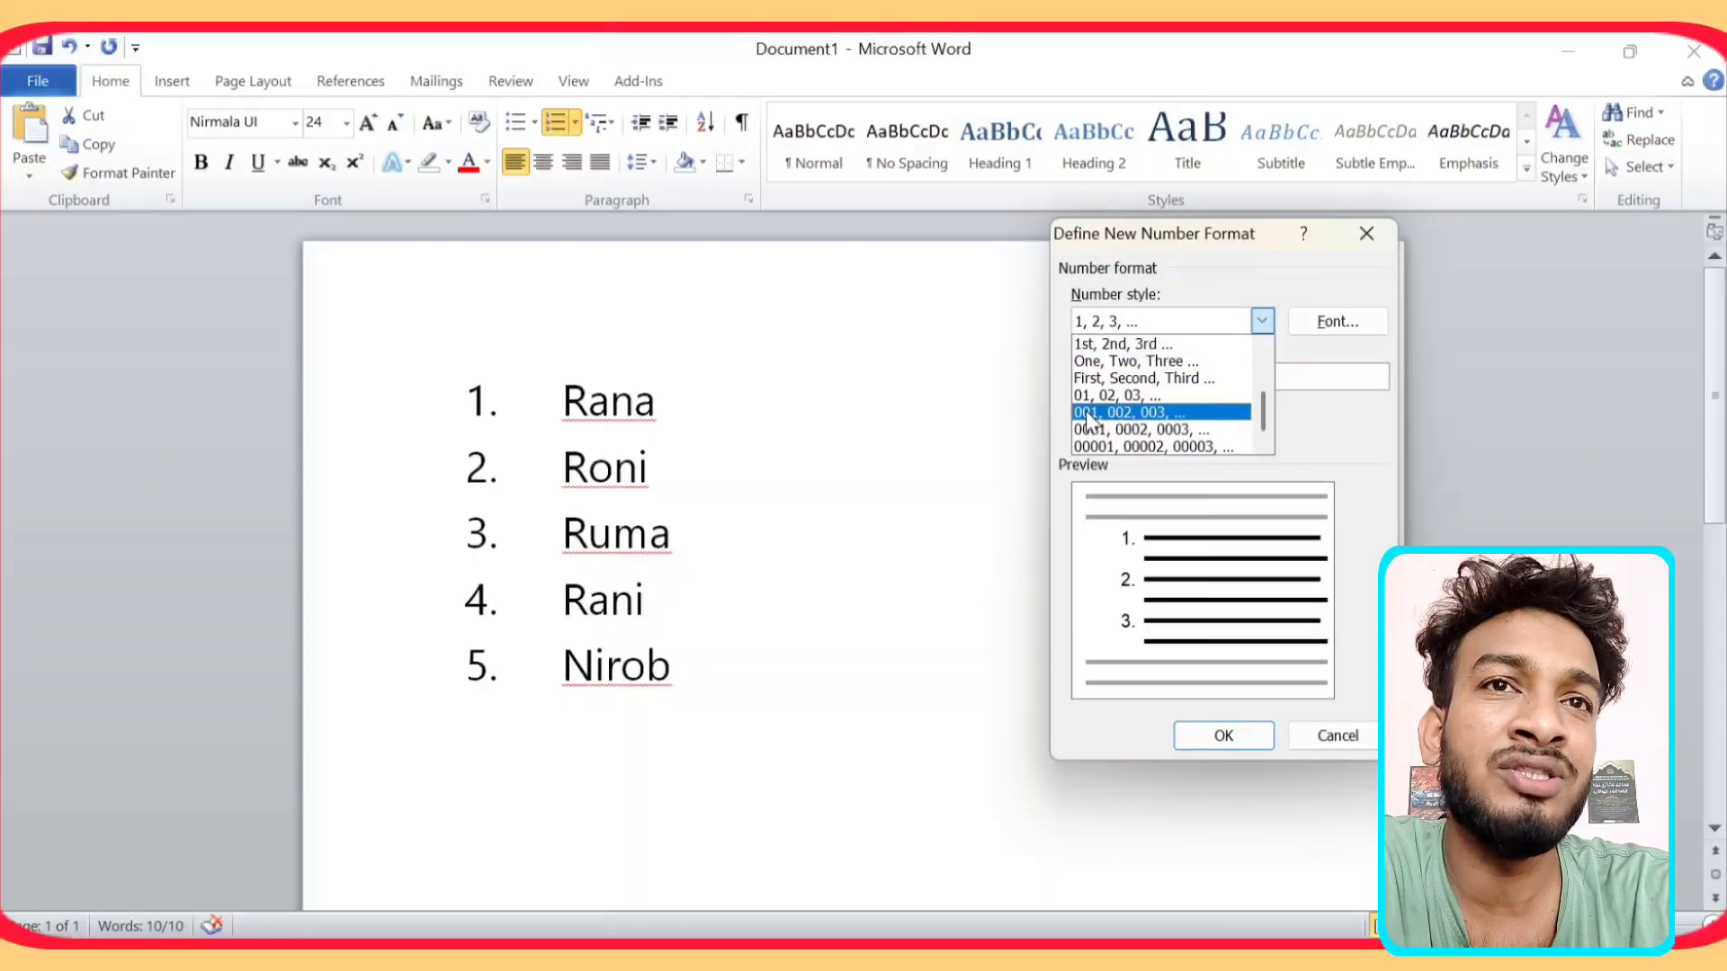
left_click(1350, 313)
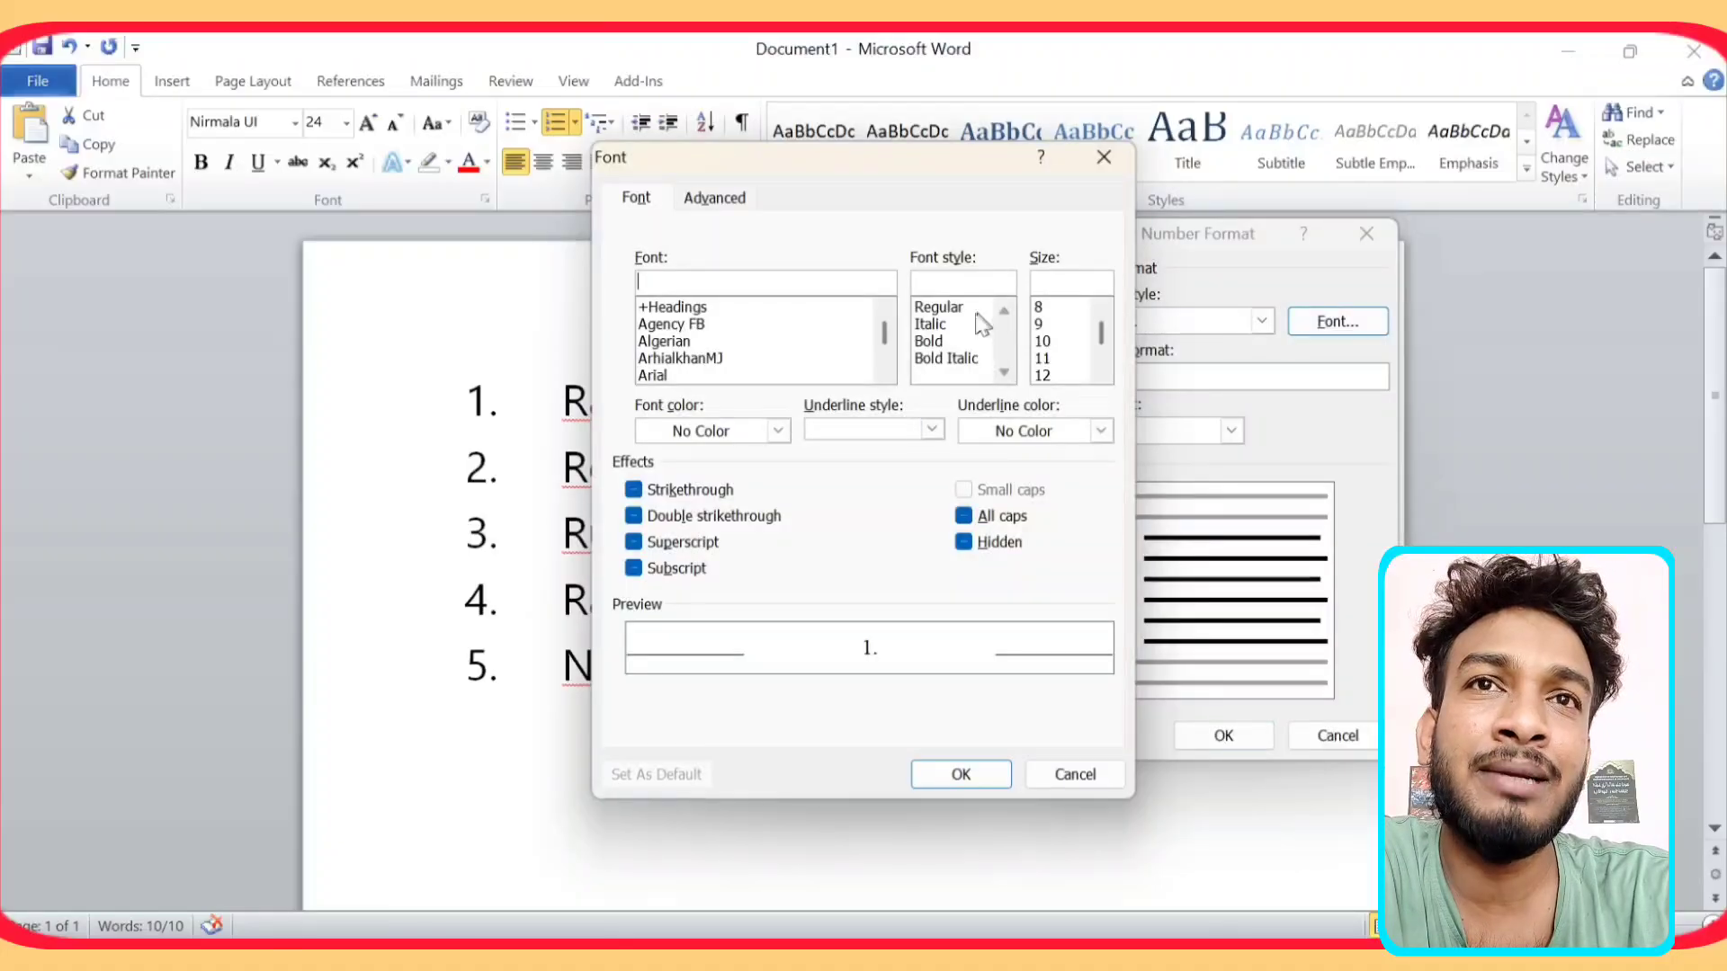
left_click(710, 198)
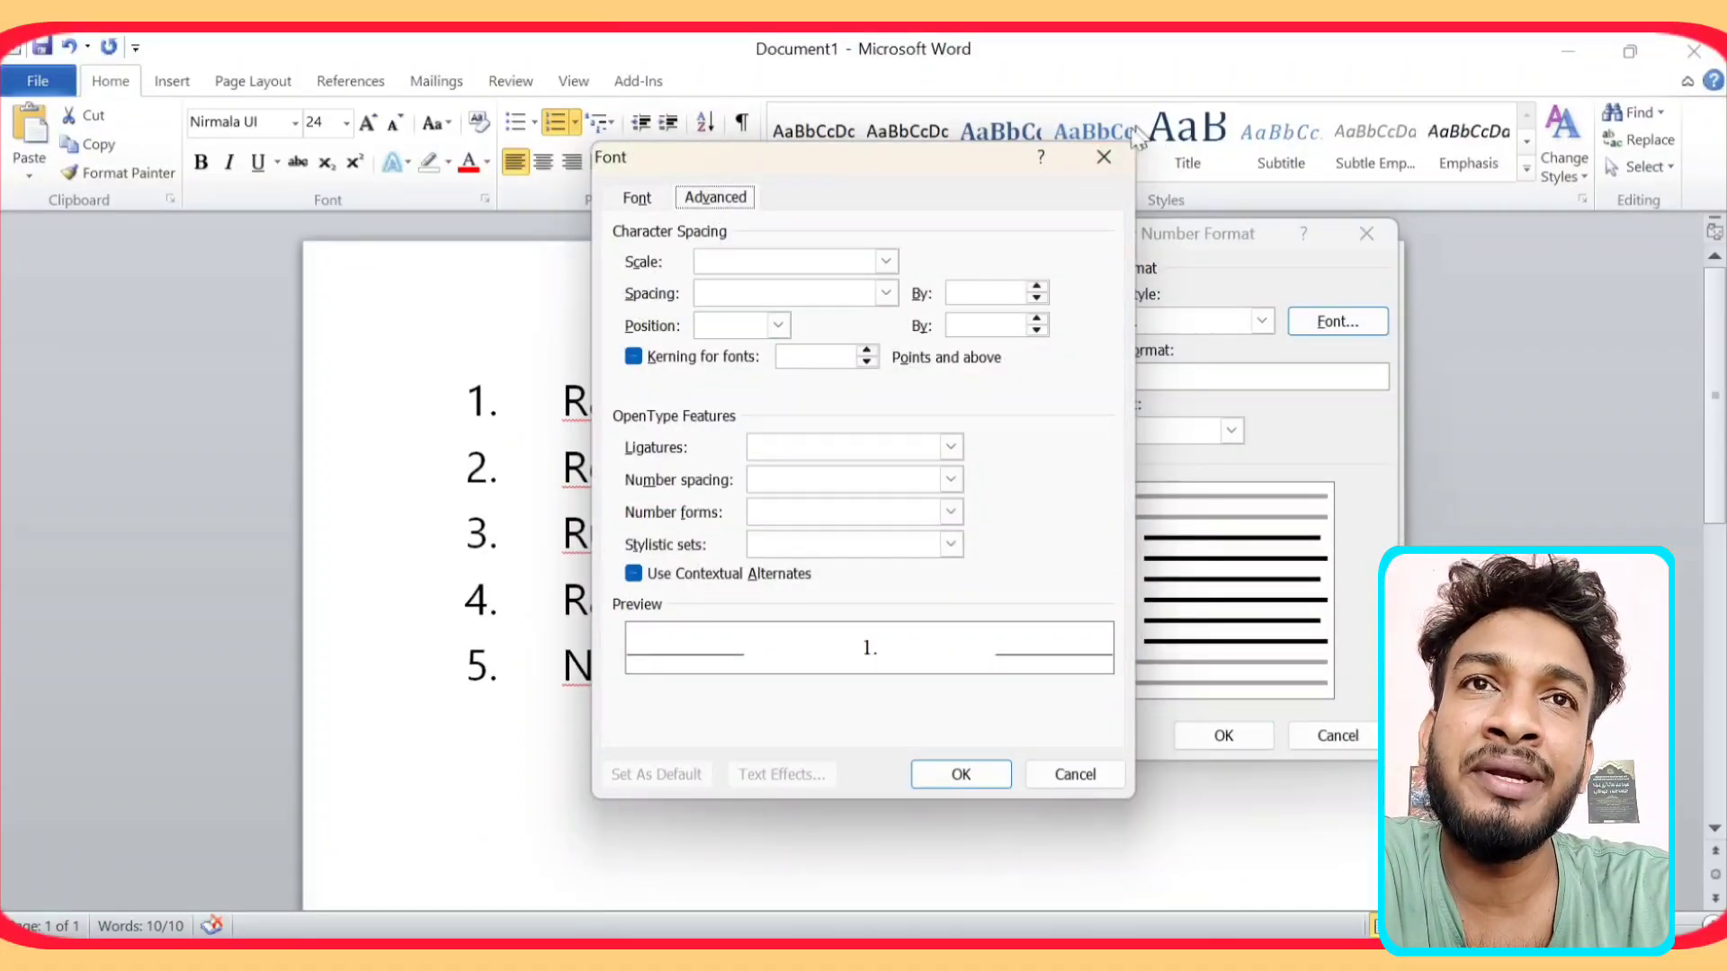
left_click(1106, 157)
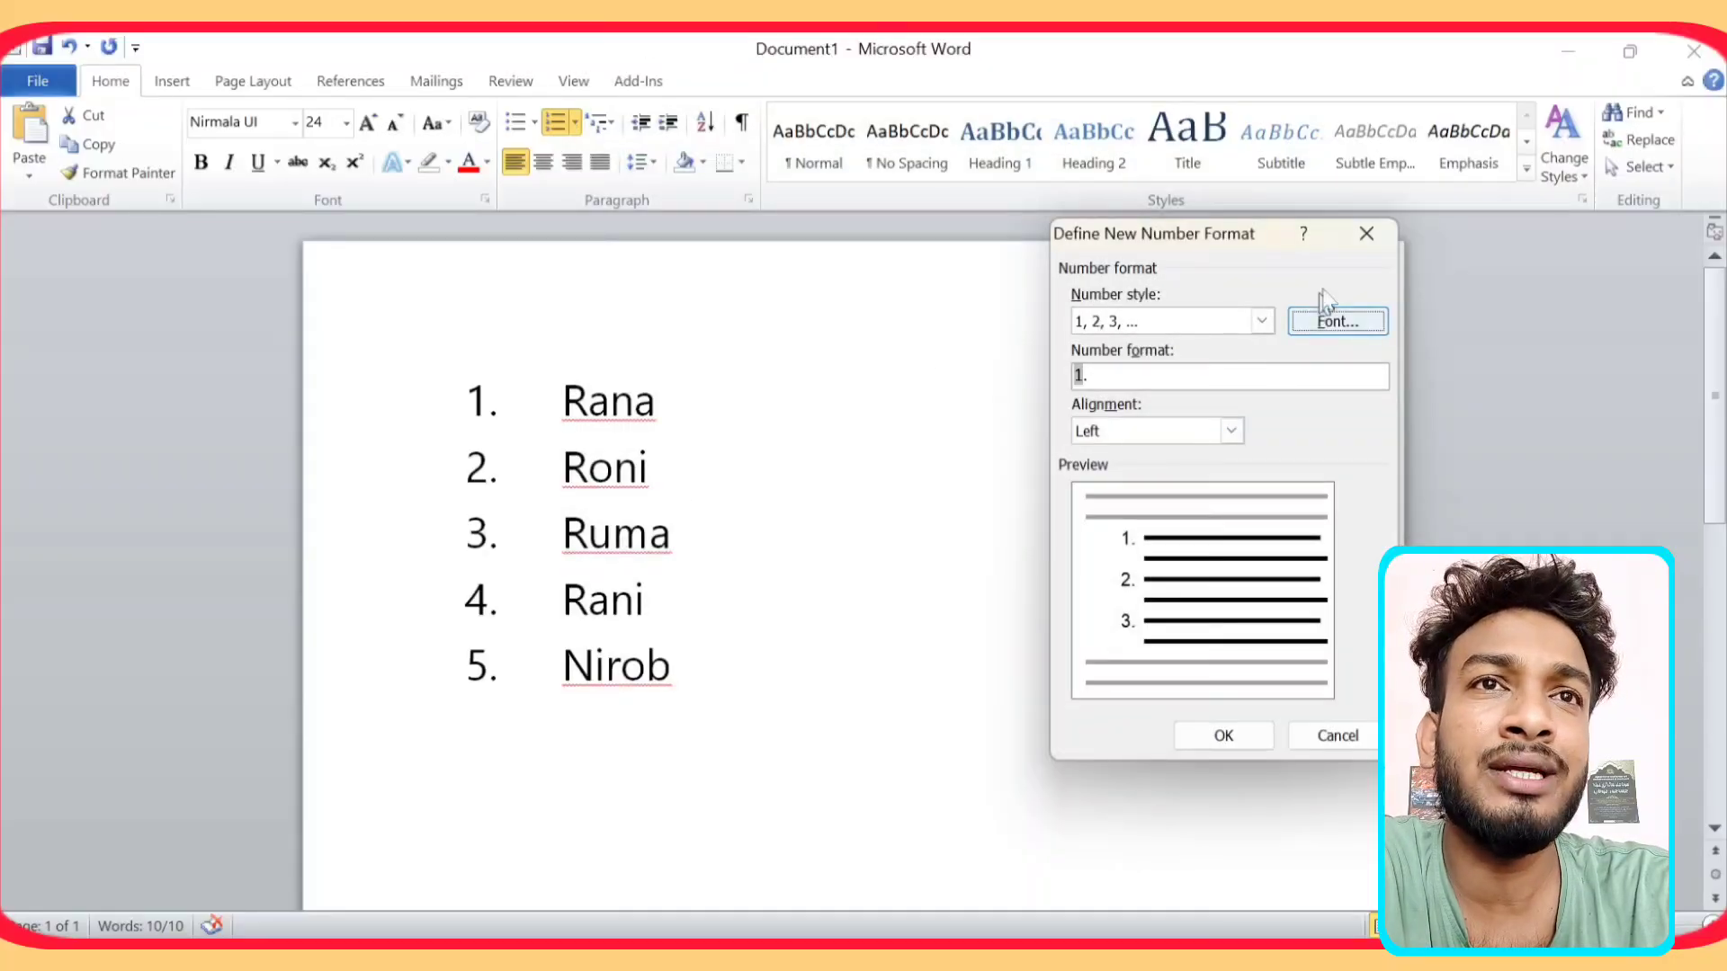
left_click(1367, 234)
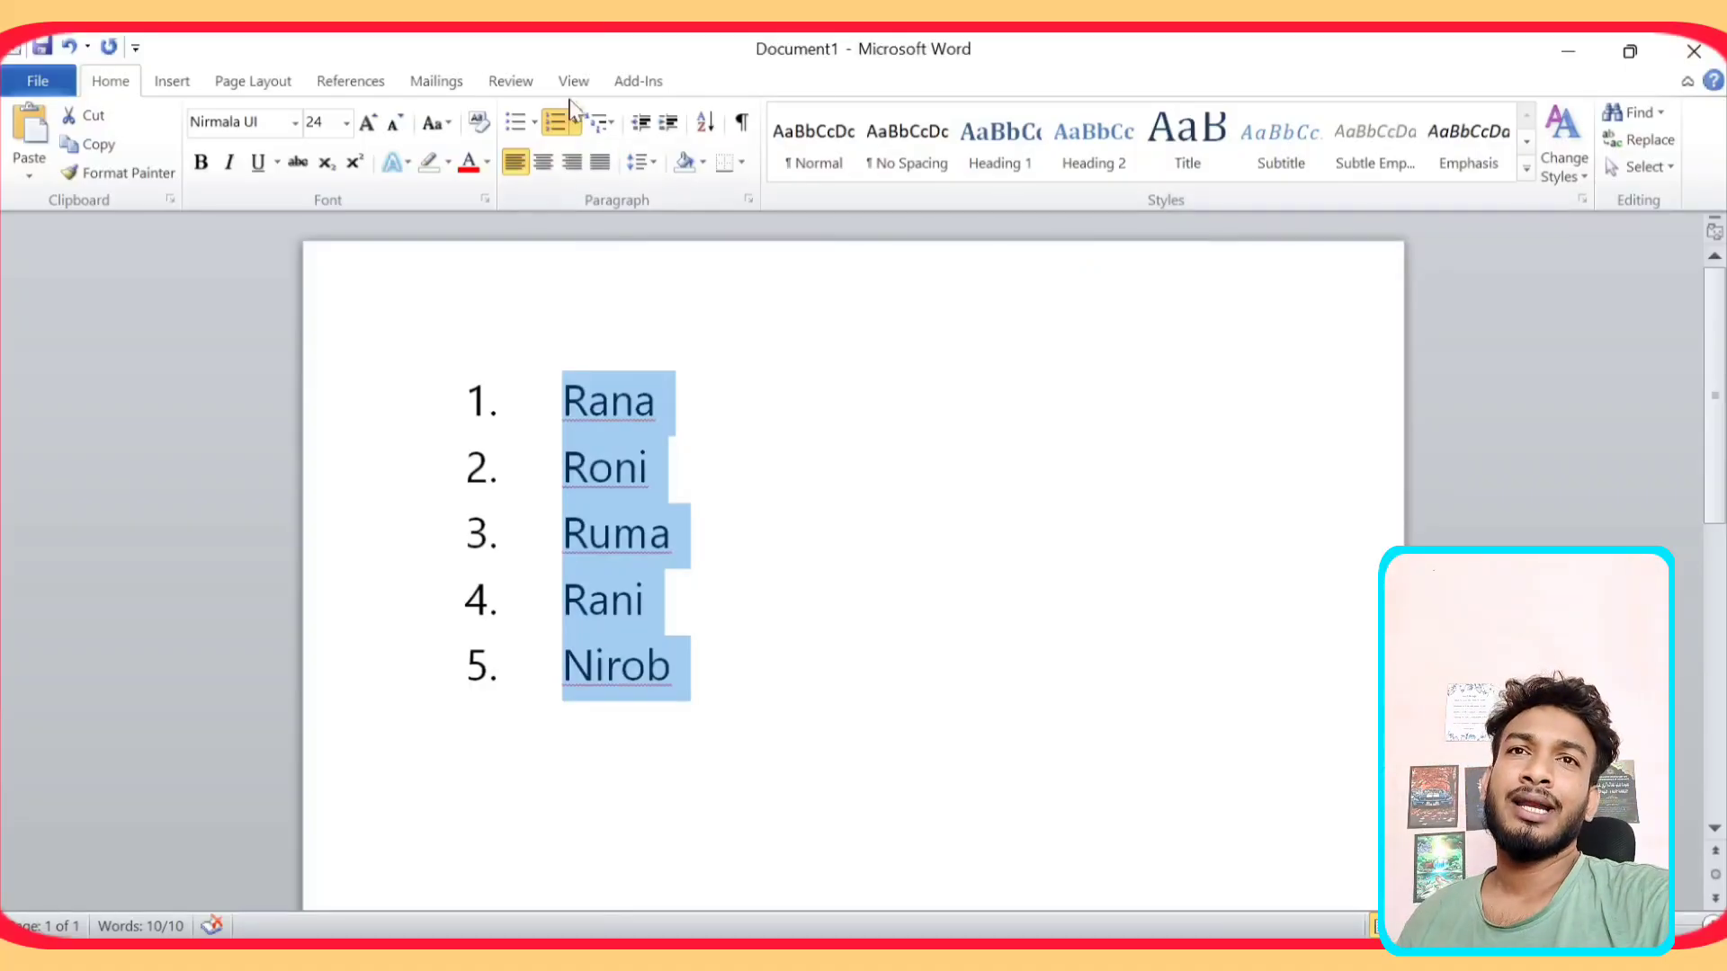
Apply the 1., a., i. multilevel list to the five names and replace it with the 1), a), i) multilevel list
left_click(602, 122)
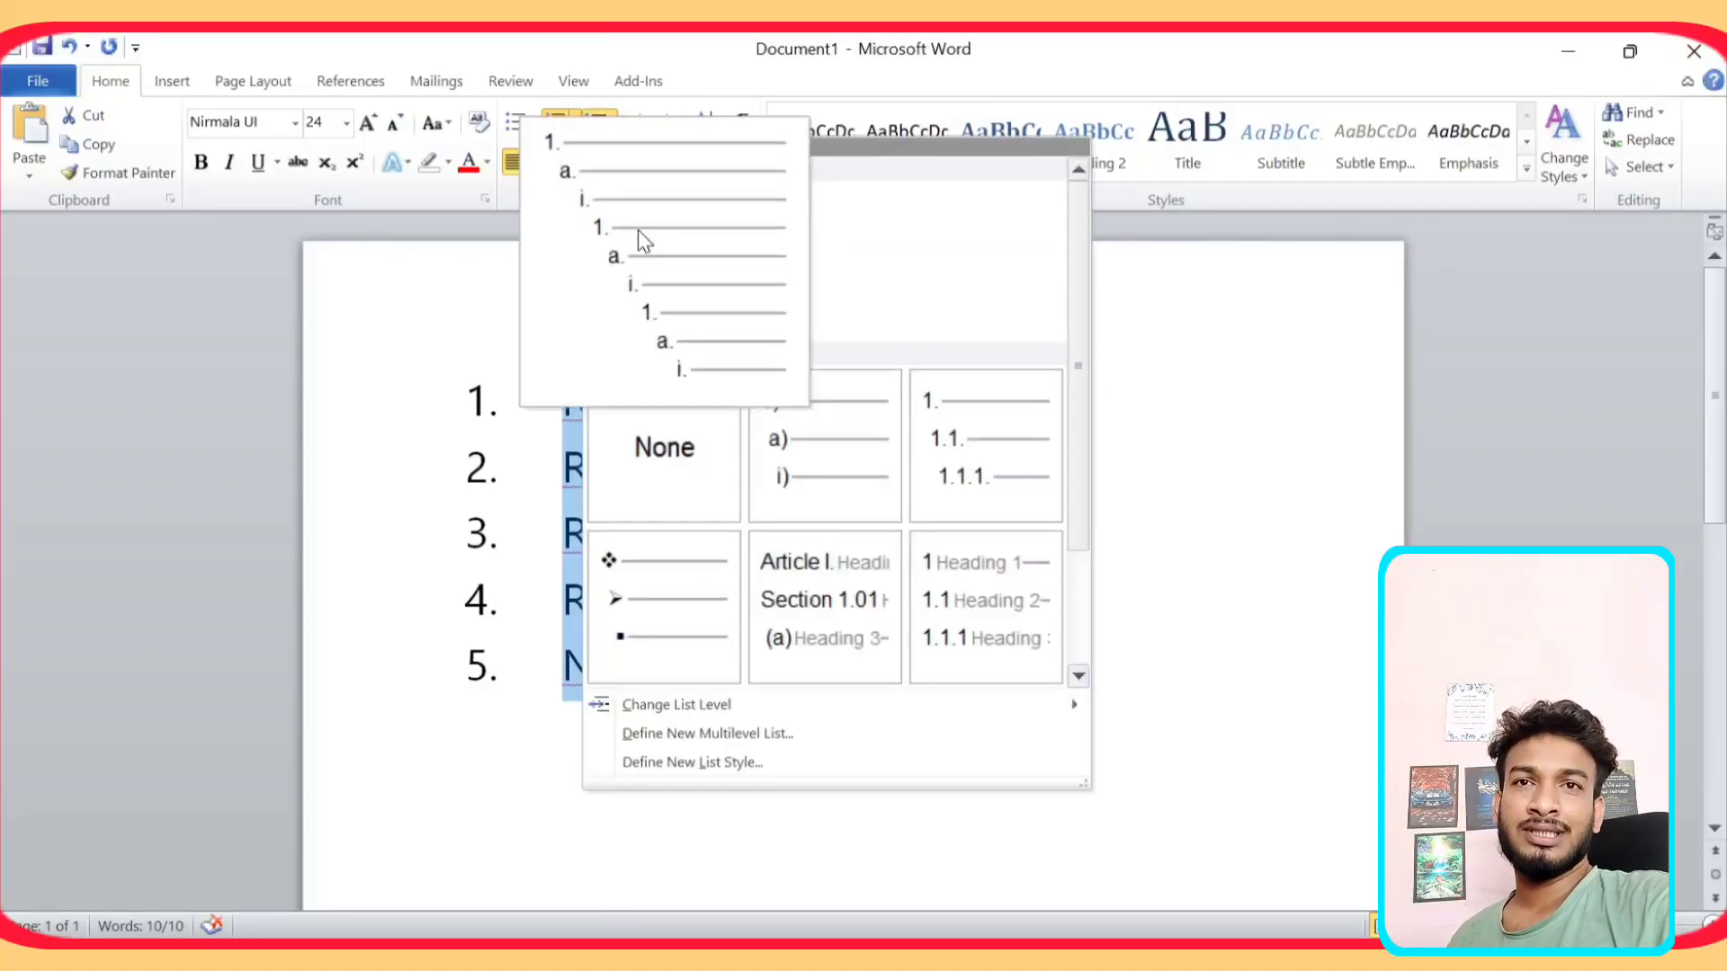
left_click(639, 232)
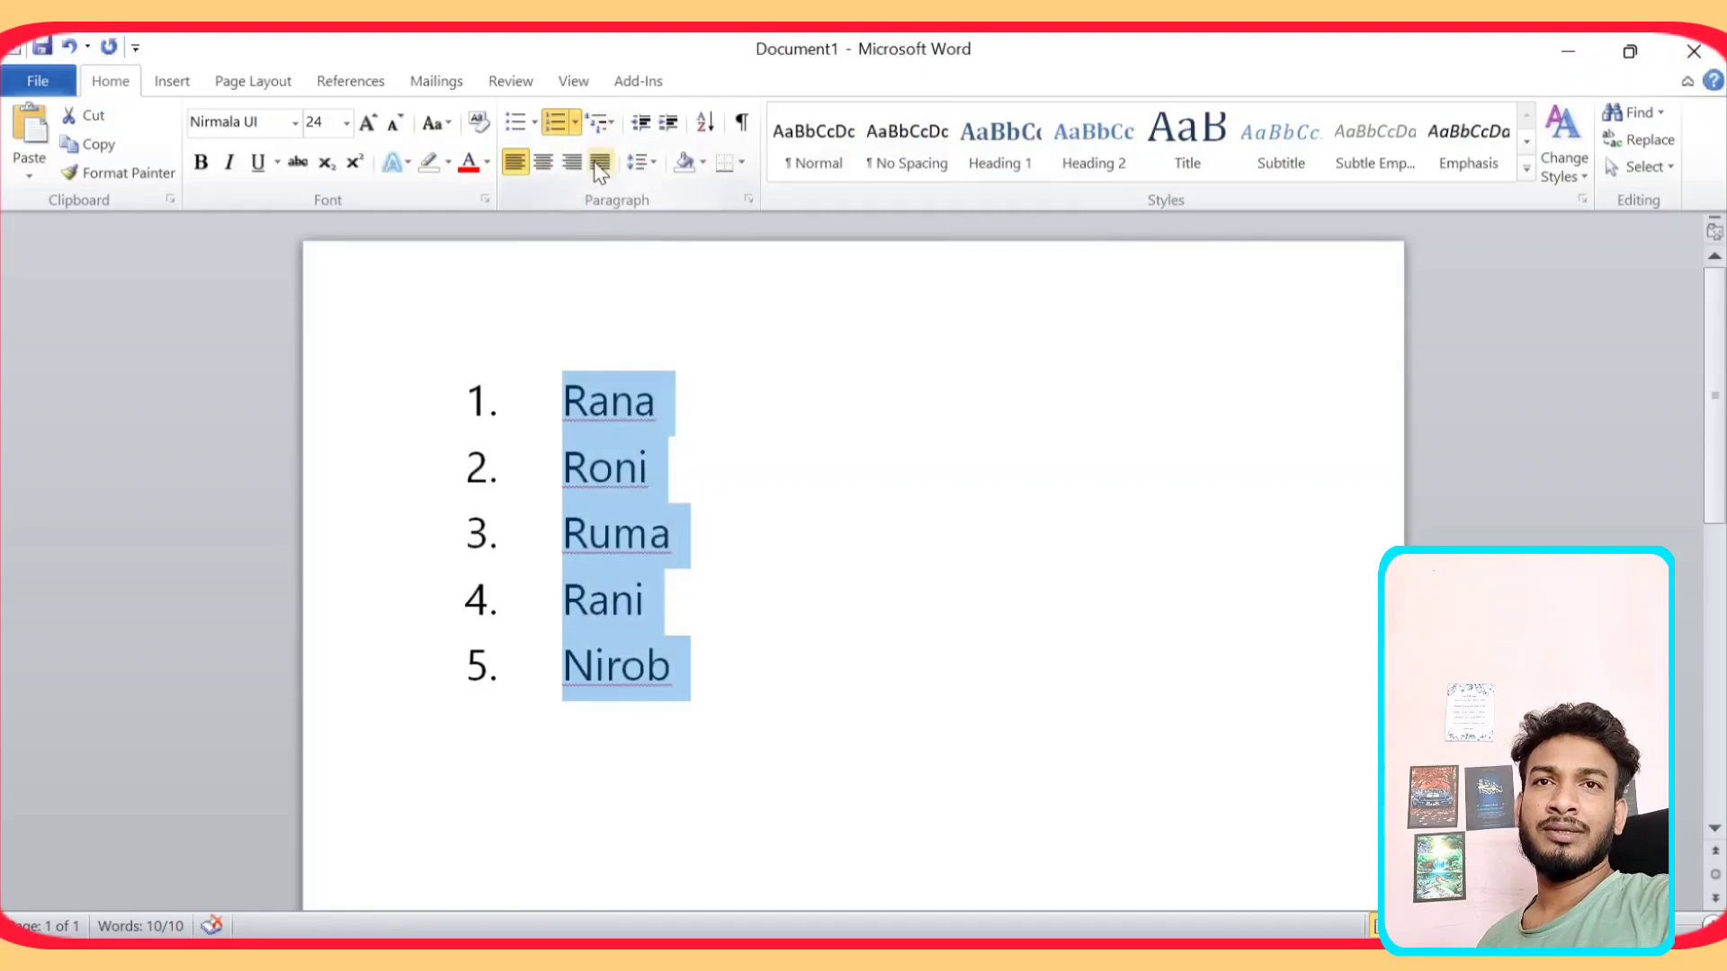
left_click(555, 122)
left_click(607, 128)
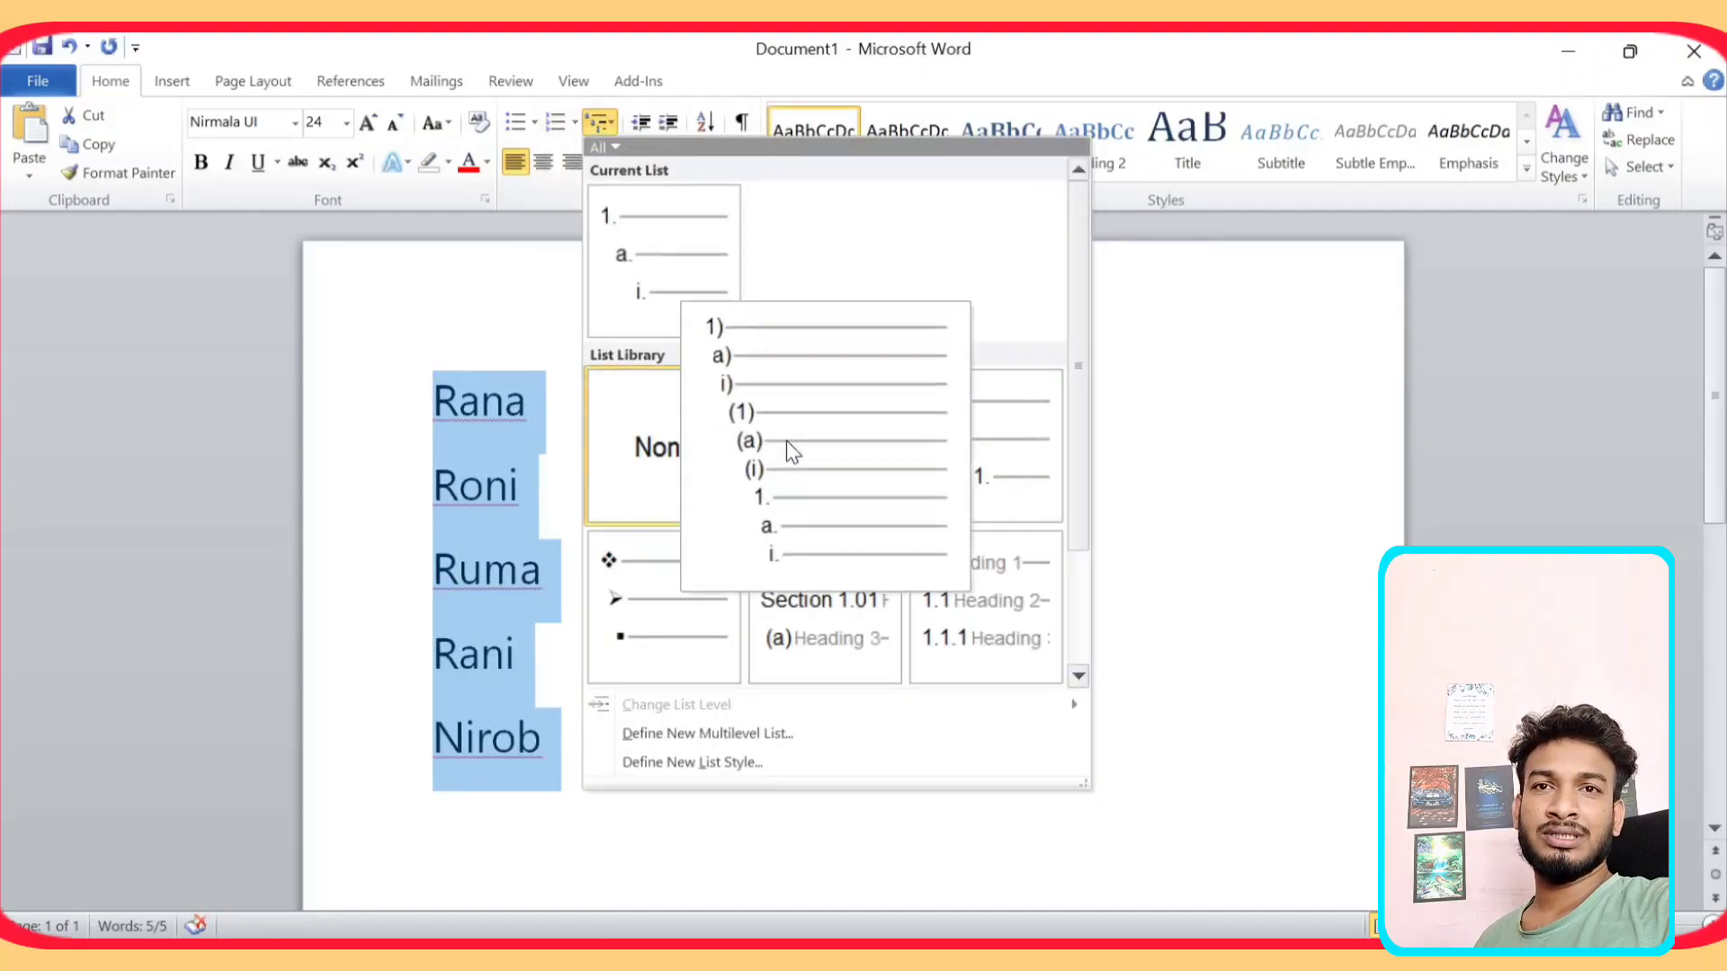
left_click(786, 441)
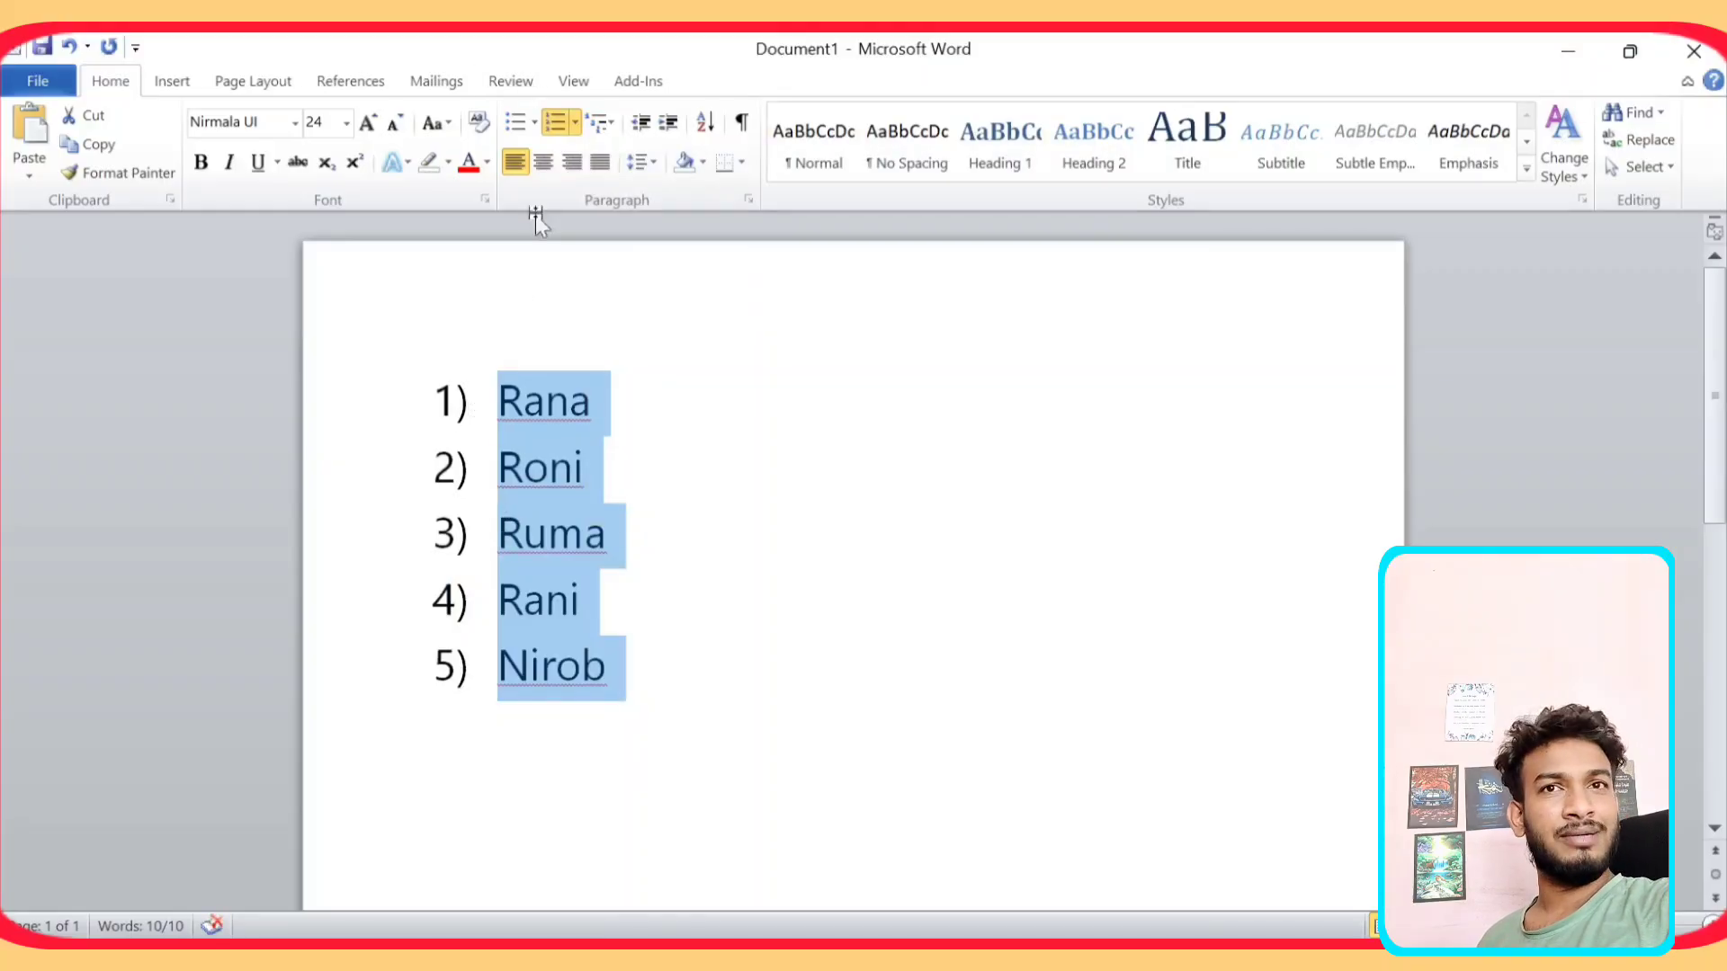
Remove the numbering from the five names and look through the remaining multilevel list styles without applying one
left_click(554, 121)
left_click(601, 121)
scroll(820, 518, "down", 3)
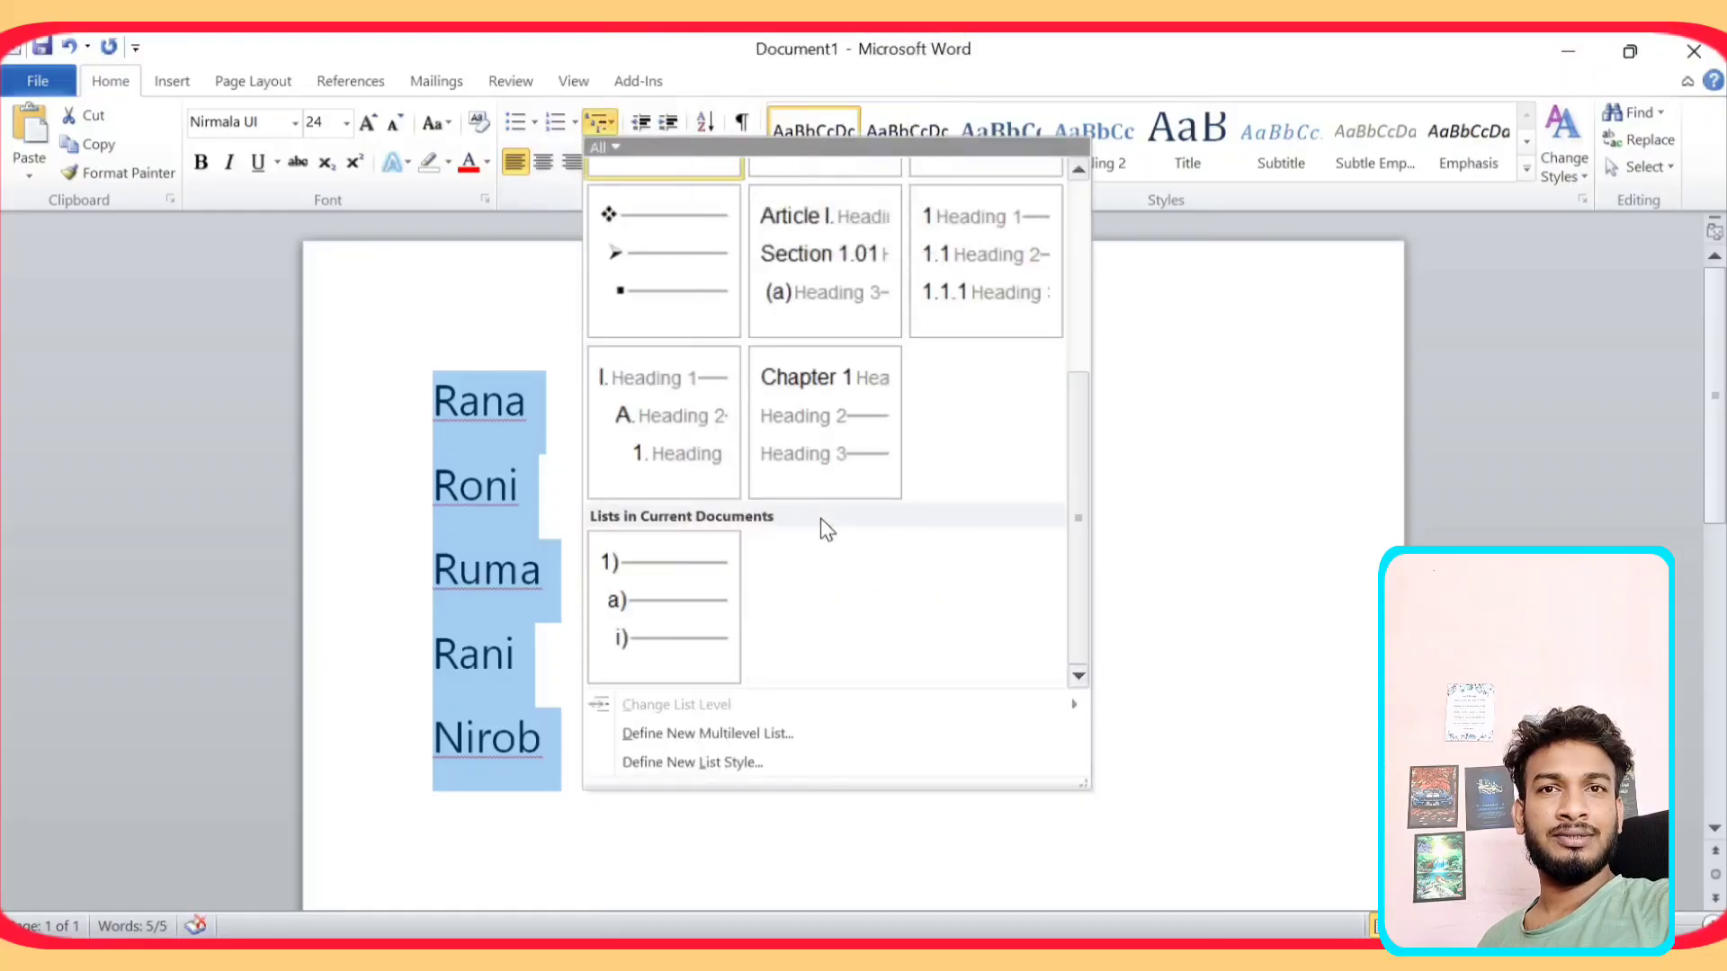
mouse_move(754, 423)
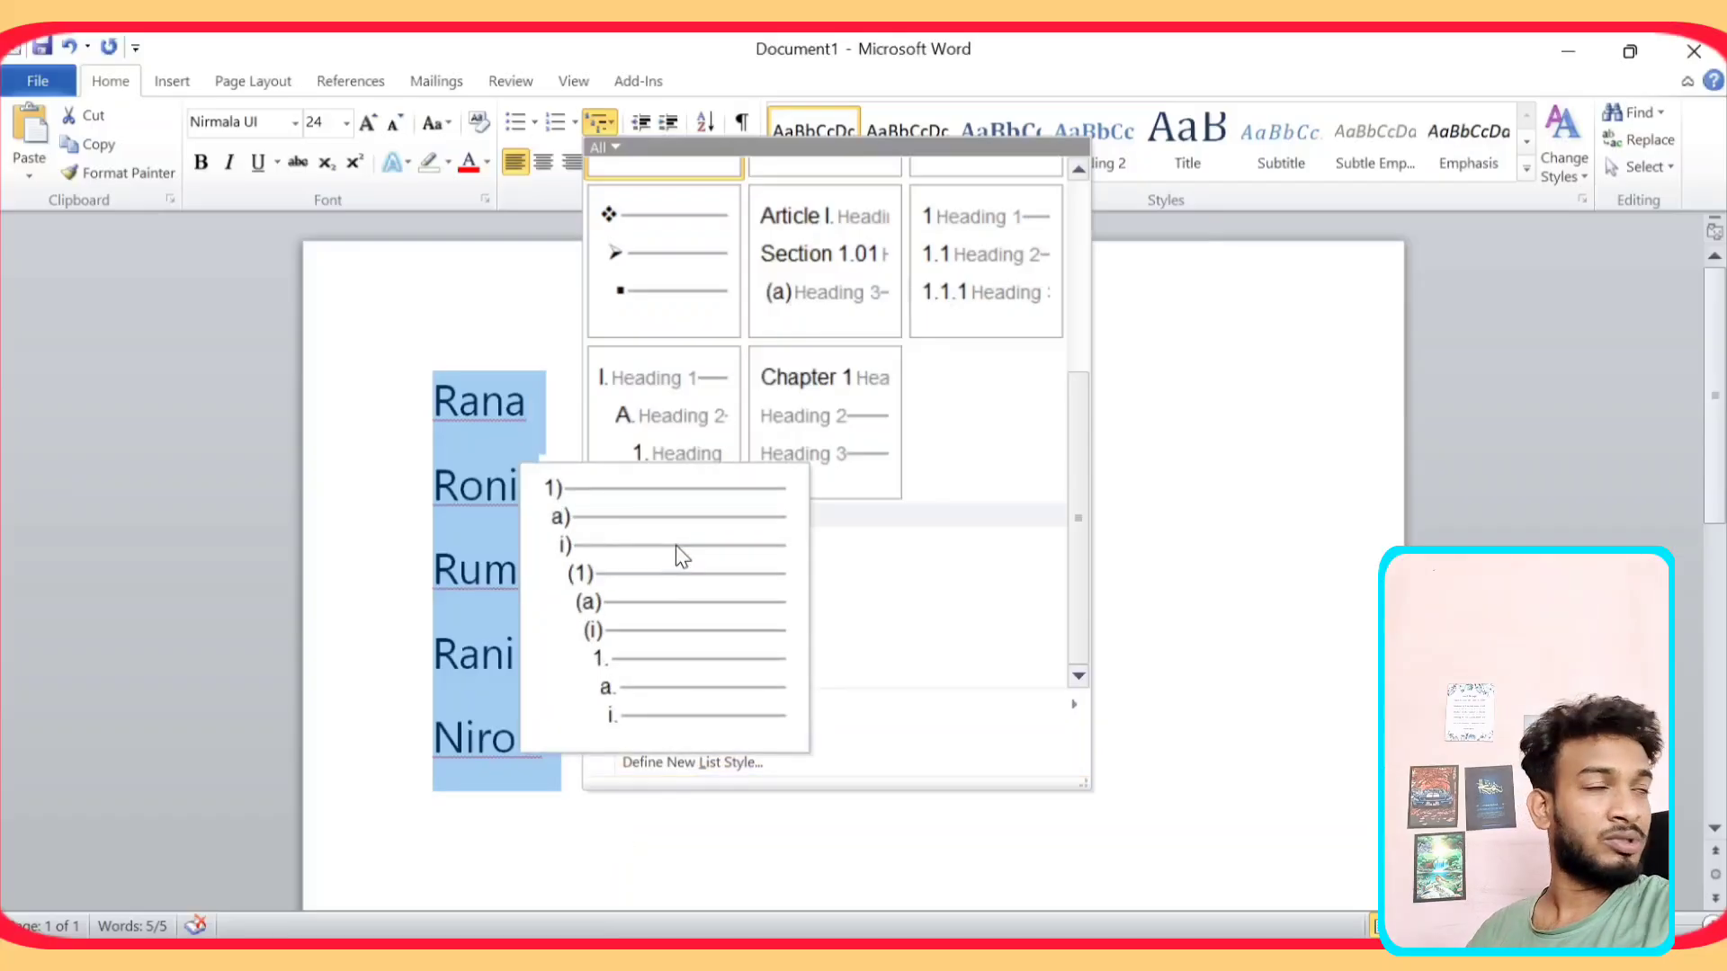
left_click(423, 491)
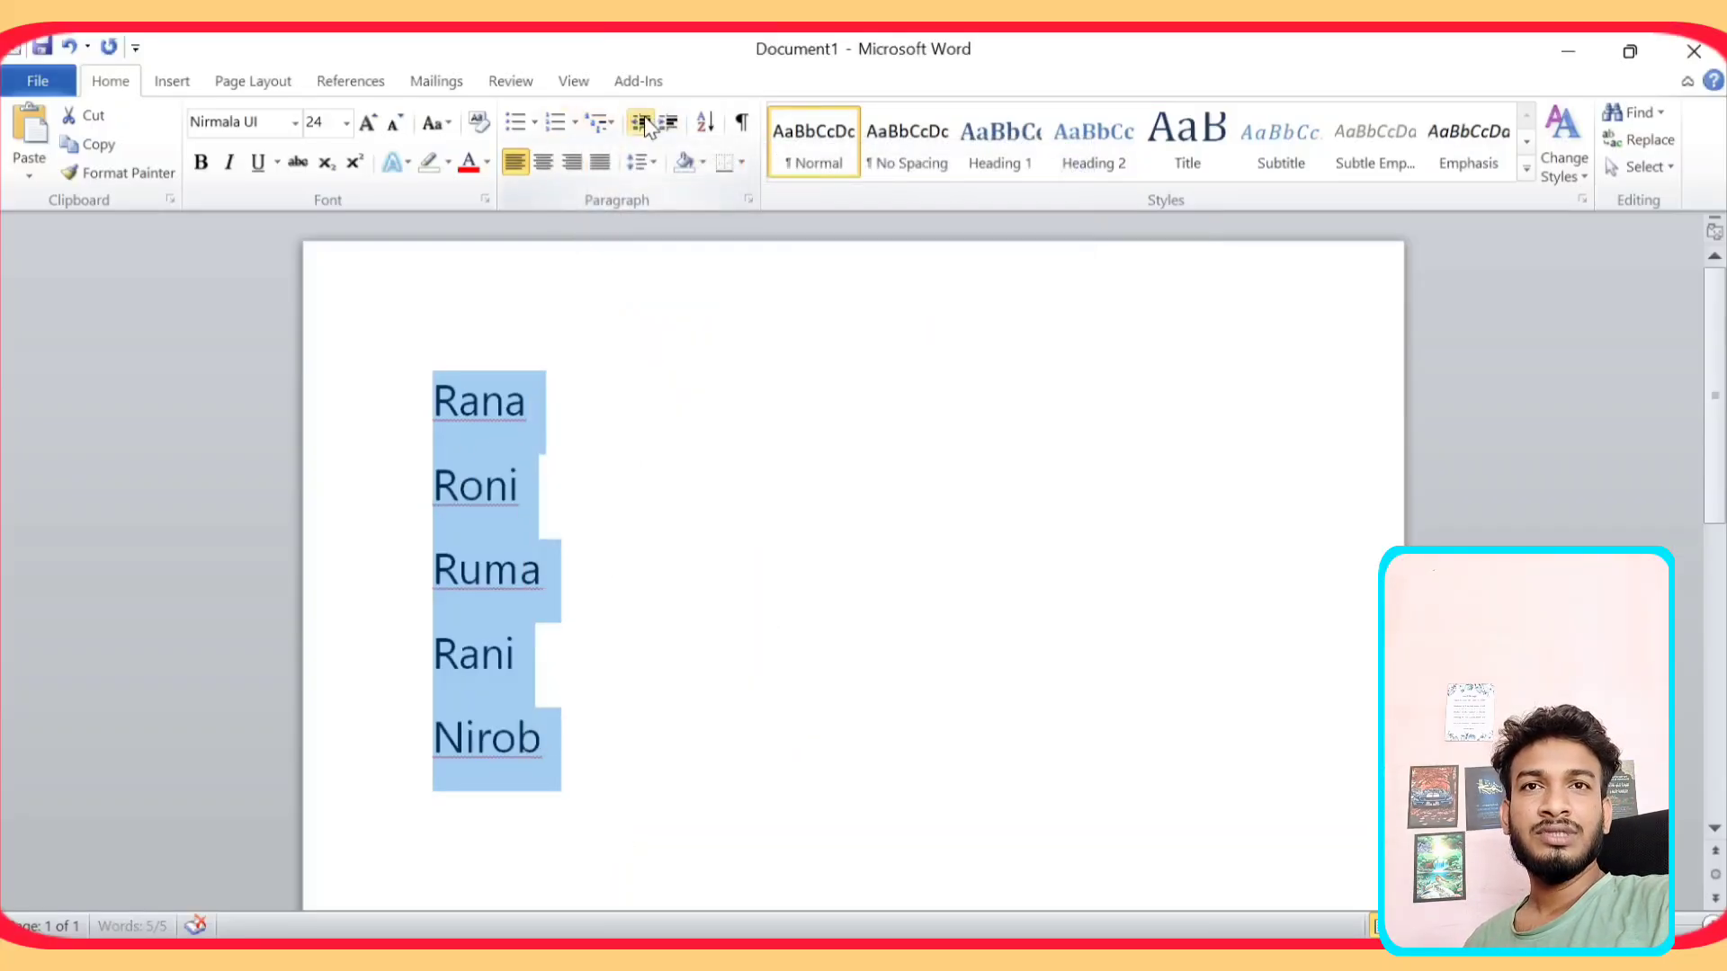
Increase the indent of the five names ten times, moving them toward the right side of the page
left_click(666, 125)
left_click(666, 125)
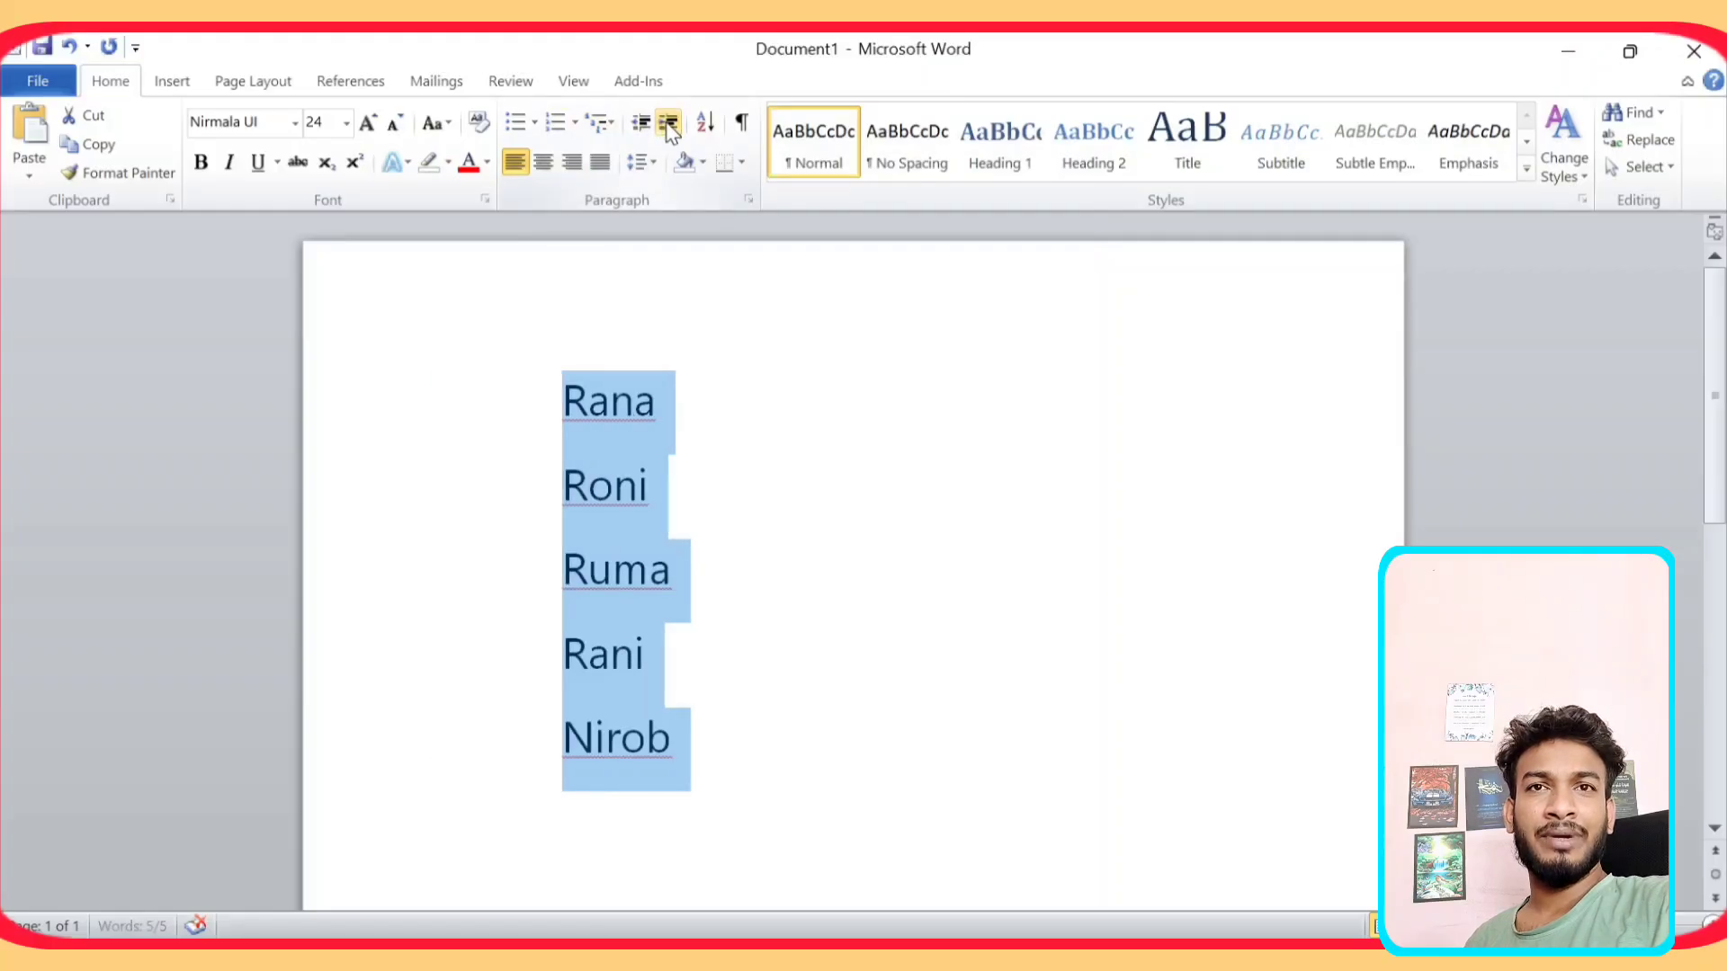
left_click(667, 125)
left_click(667, 125)
left_click(667, 125)
left_click(666, 125)
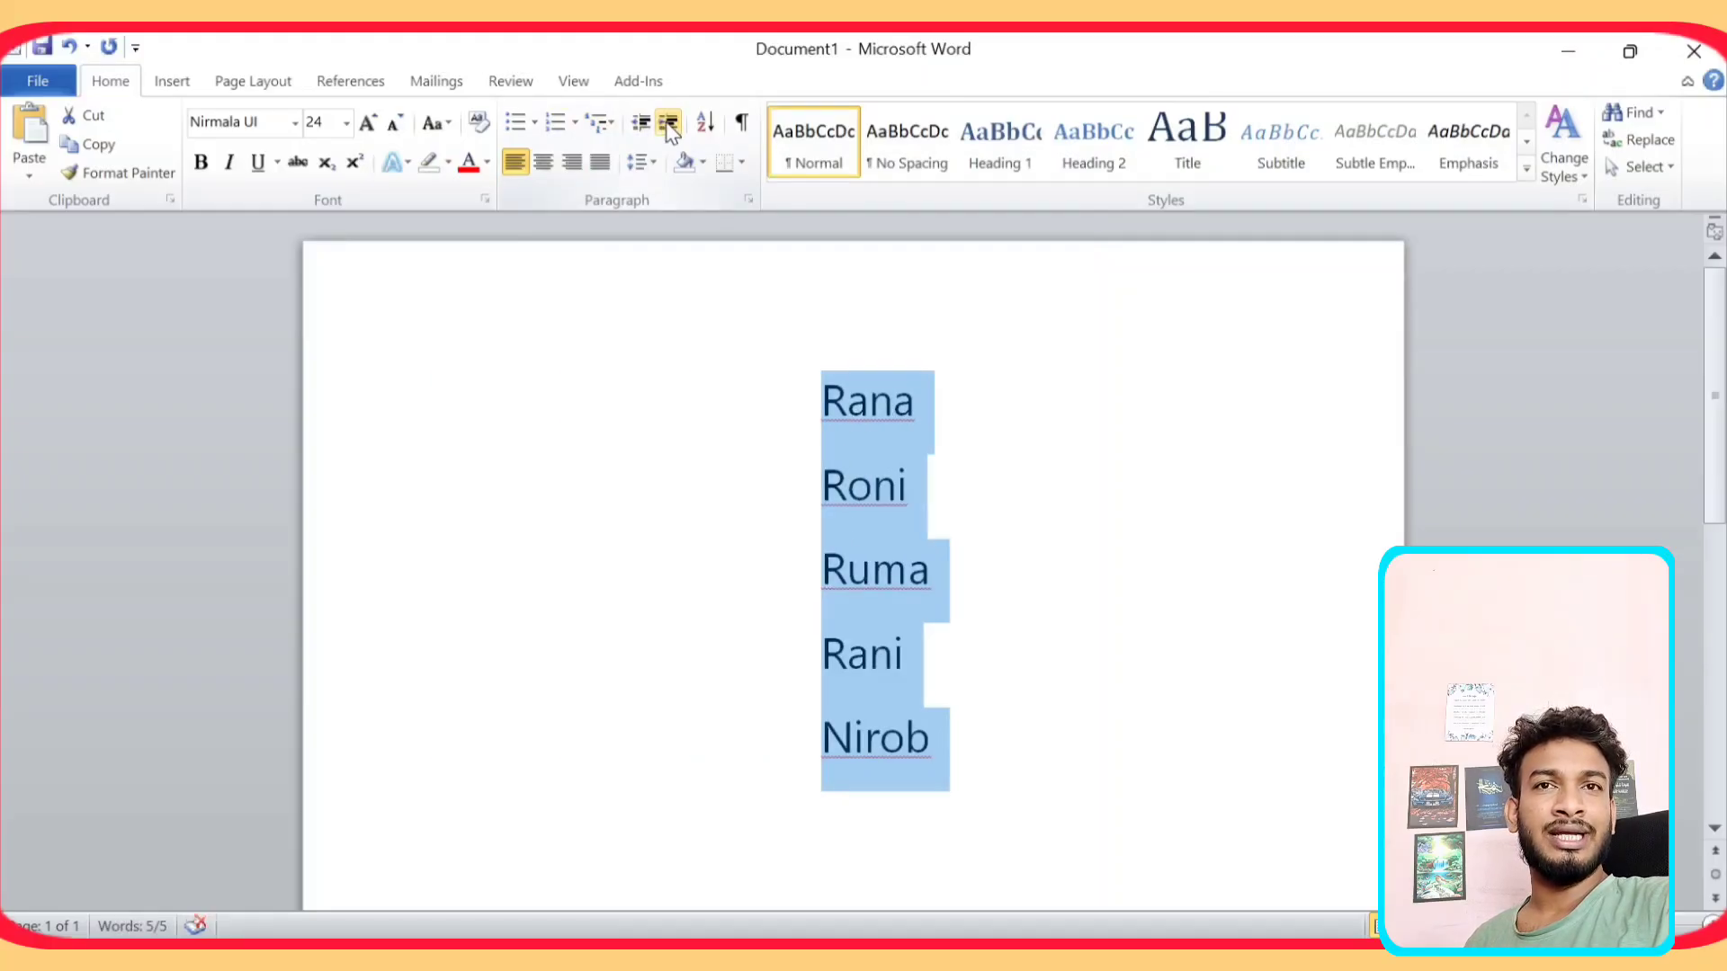
left_click(667, 125)
left_click(667, 125)
left_click(667, 125)
left_click(666, 125)
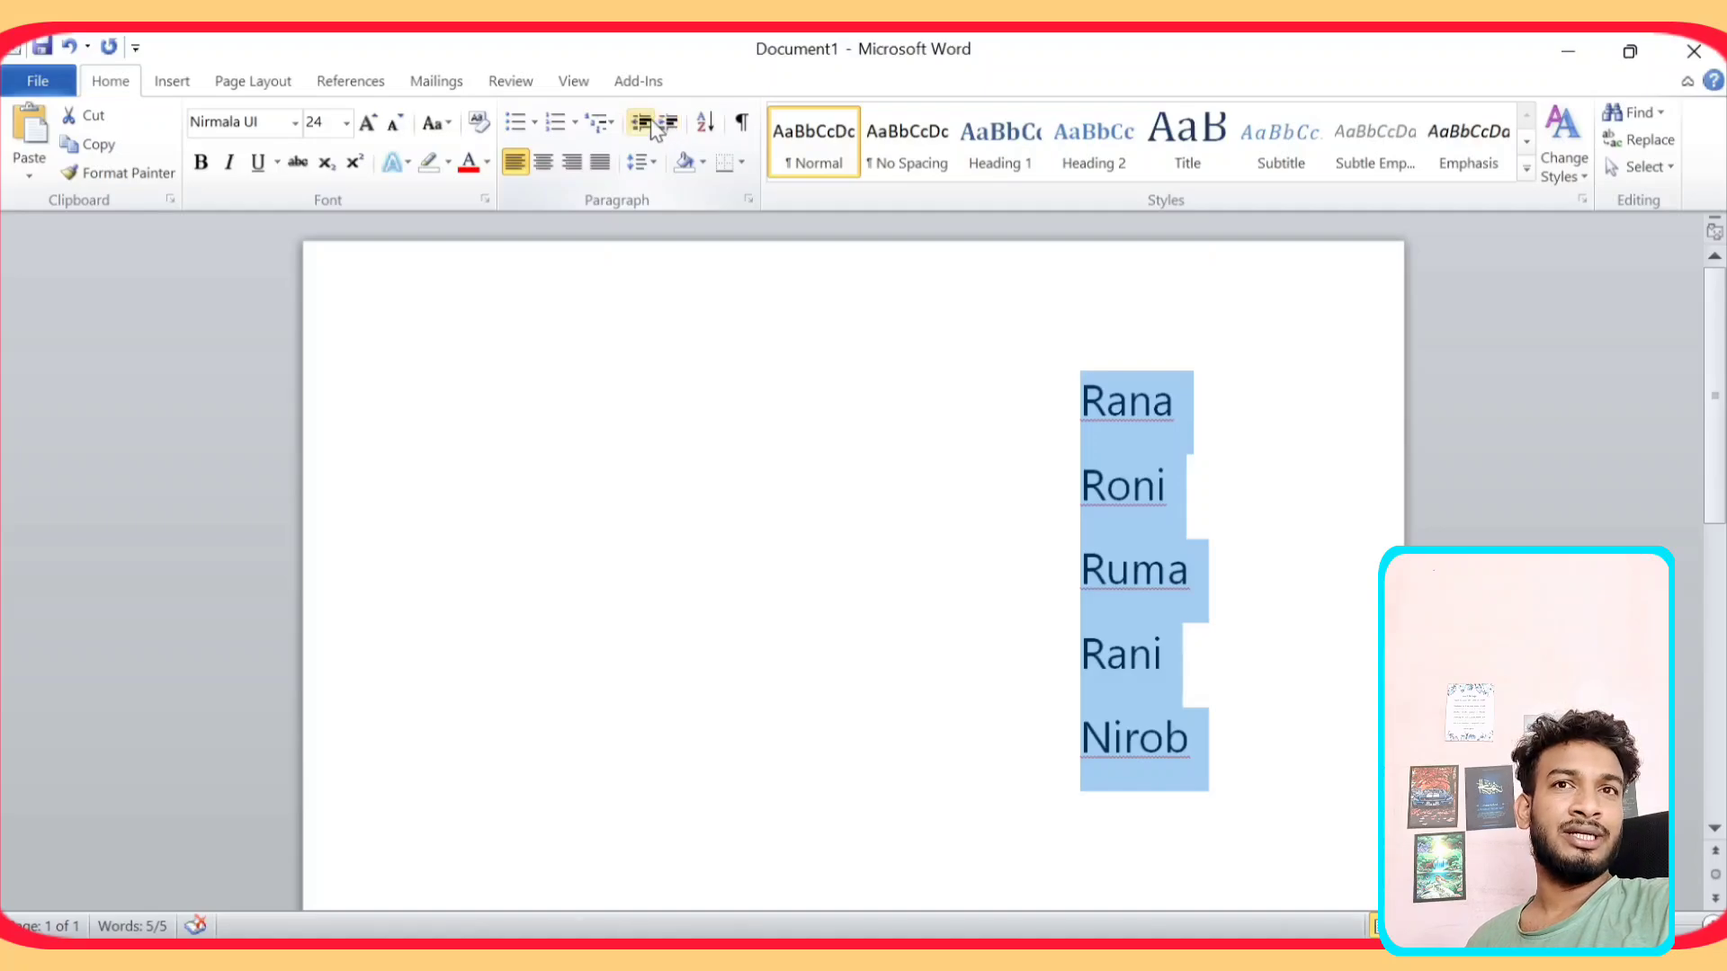
Decrease the indent of the five names back to the page's left margin
left_click(641, 123)
left_click(641, 123)
left_click(641, 123)
left_click(641, 123)
left_click(641, 123)
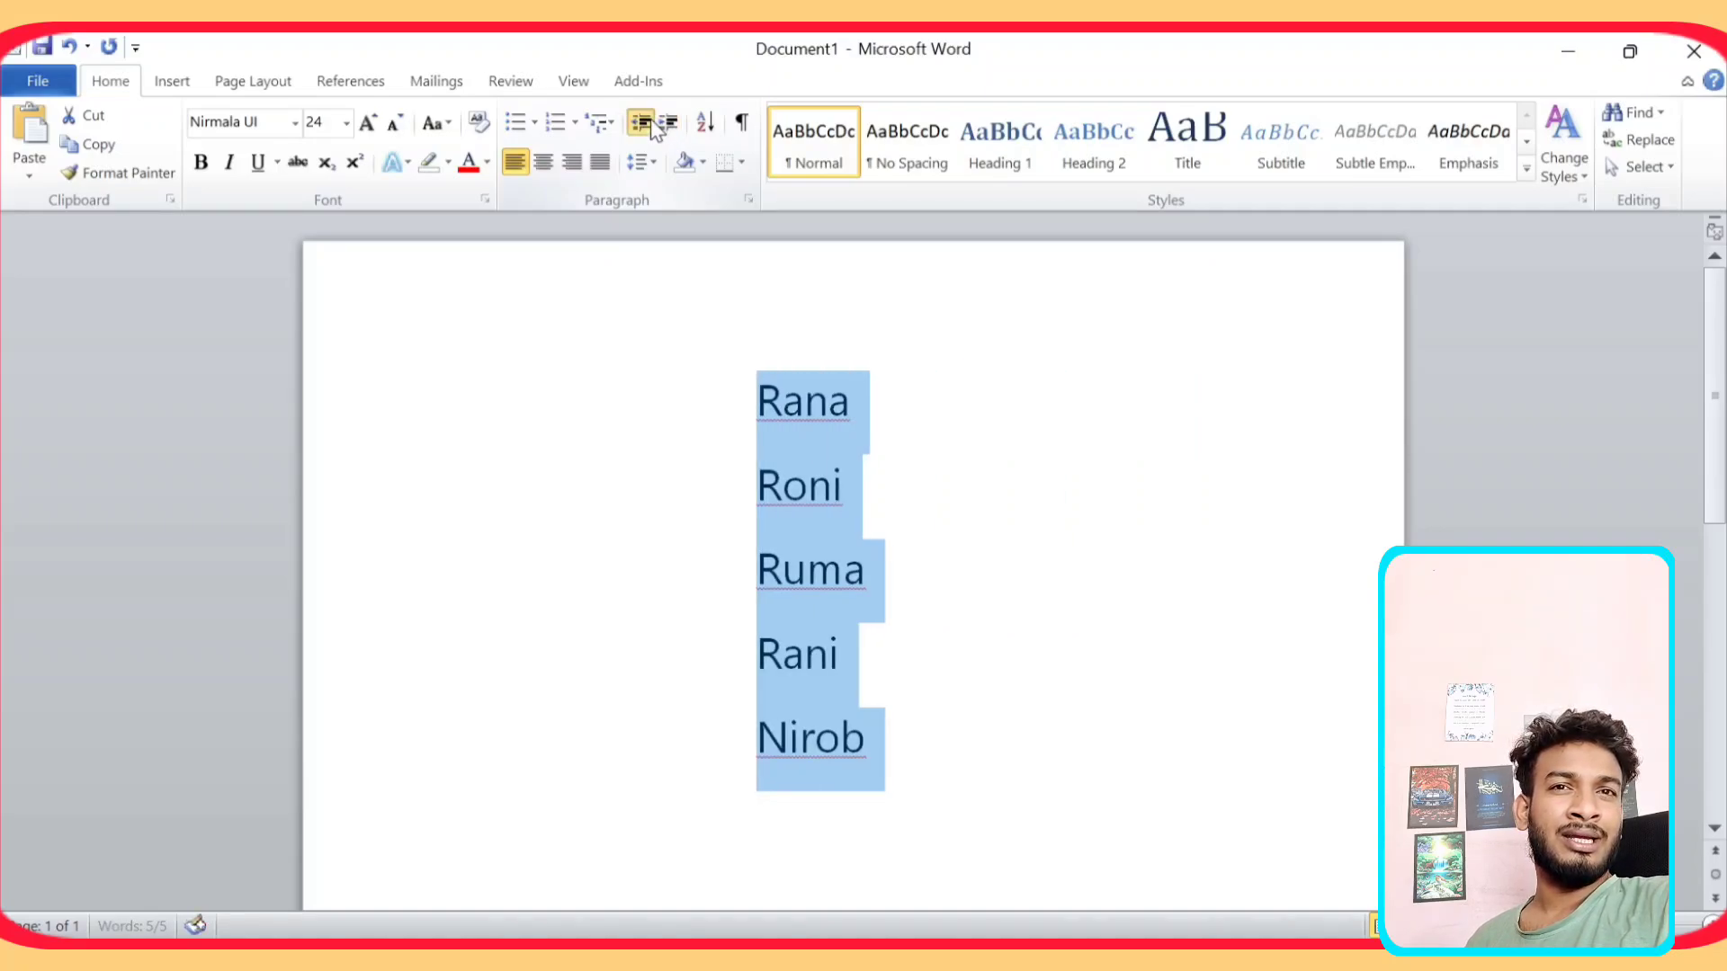
left_click(642, 123)
left_click(642, 123)
left_click(641, 123)
left_click(641, 123)
left_click(641, 123)
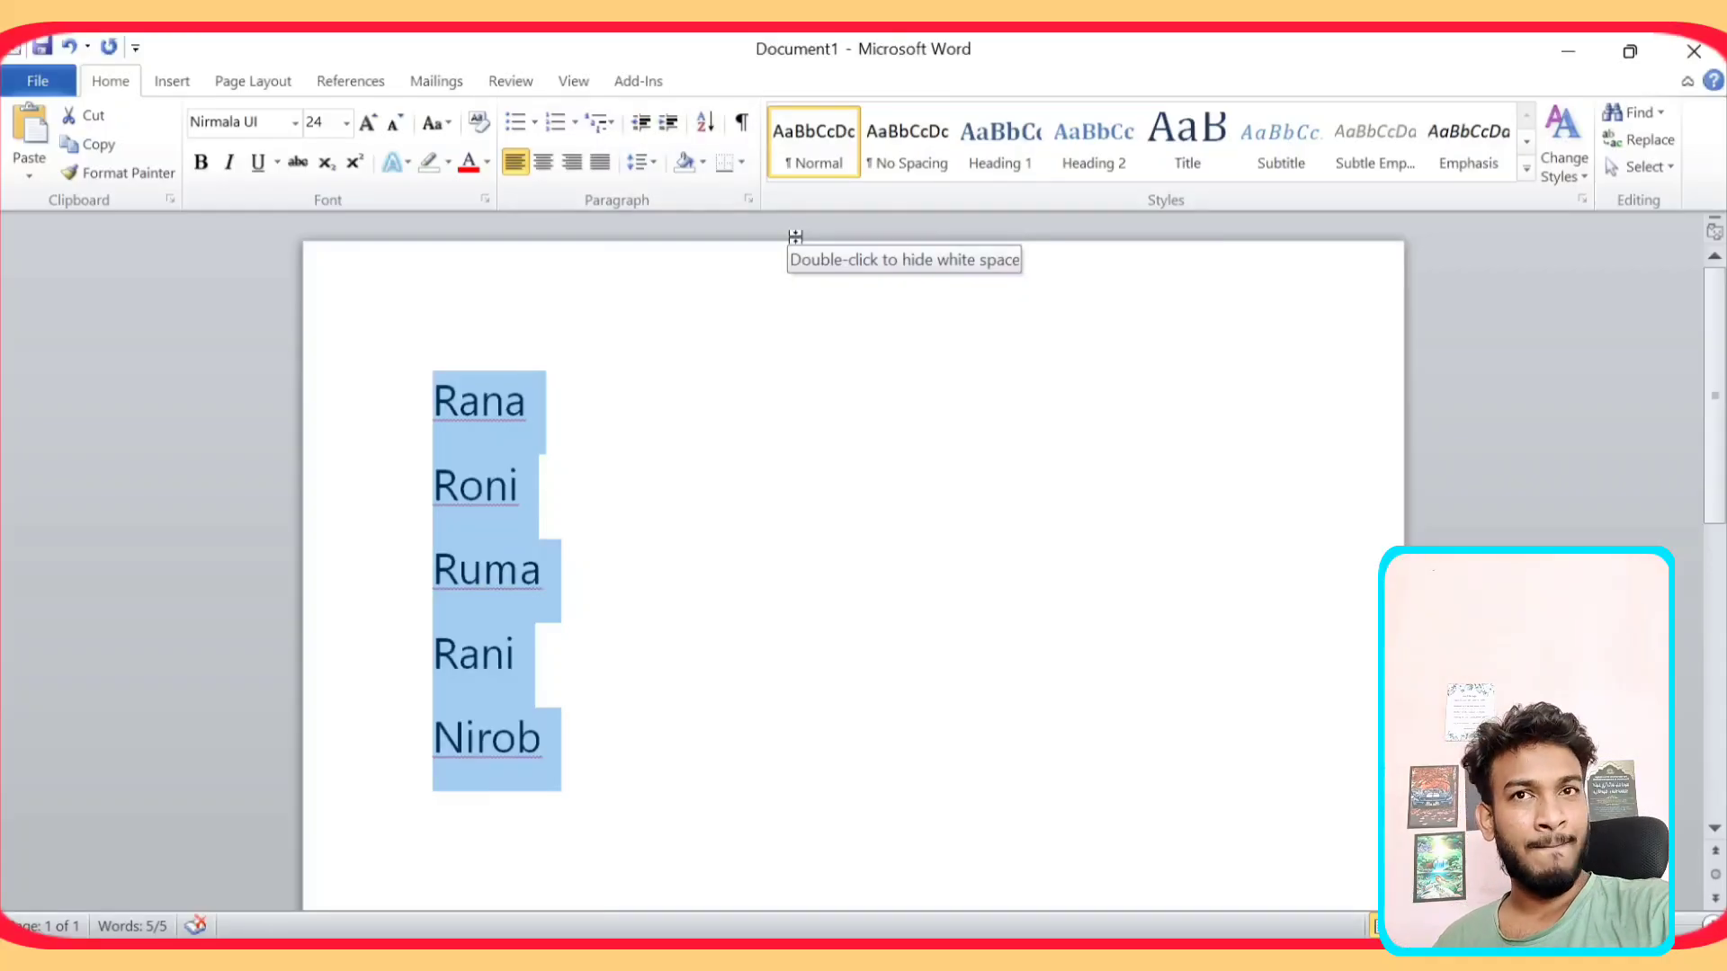
Cycle the five names through centered, left, centered and right alignment, ending with justified
left_click(649, 284)
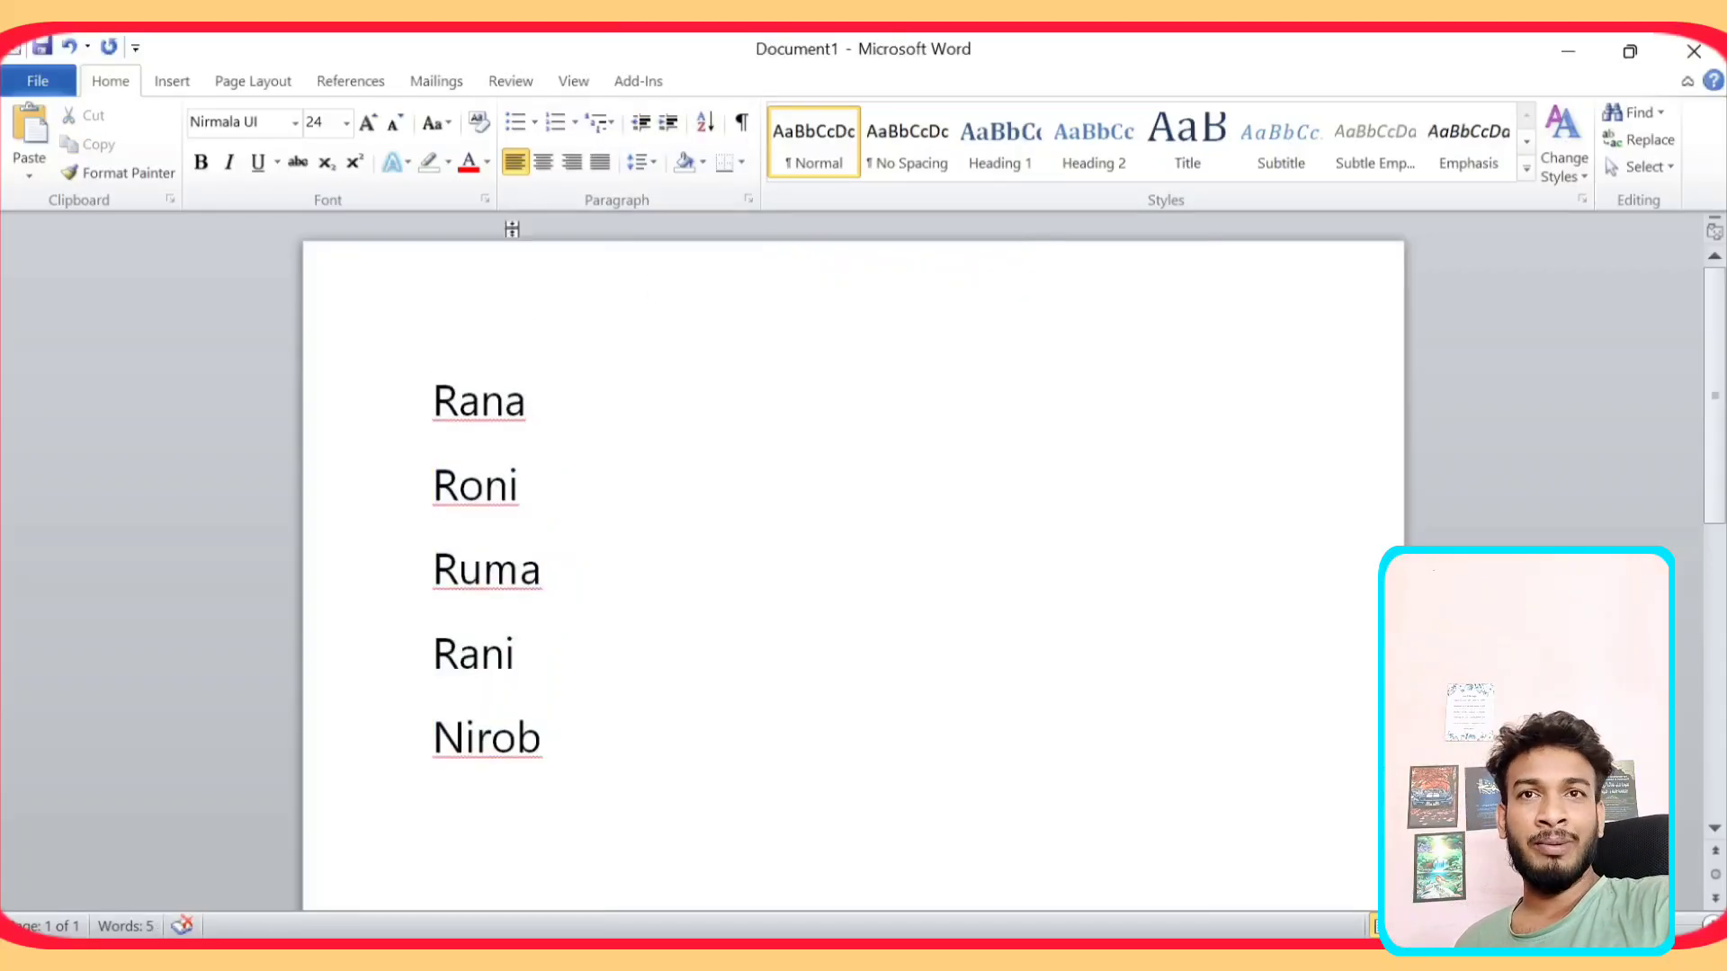
left_click_drag(431, 393, 551, 748)
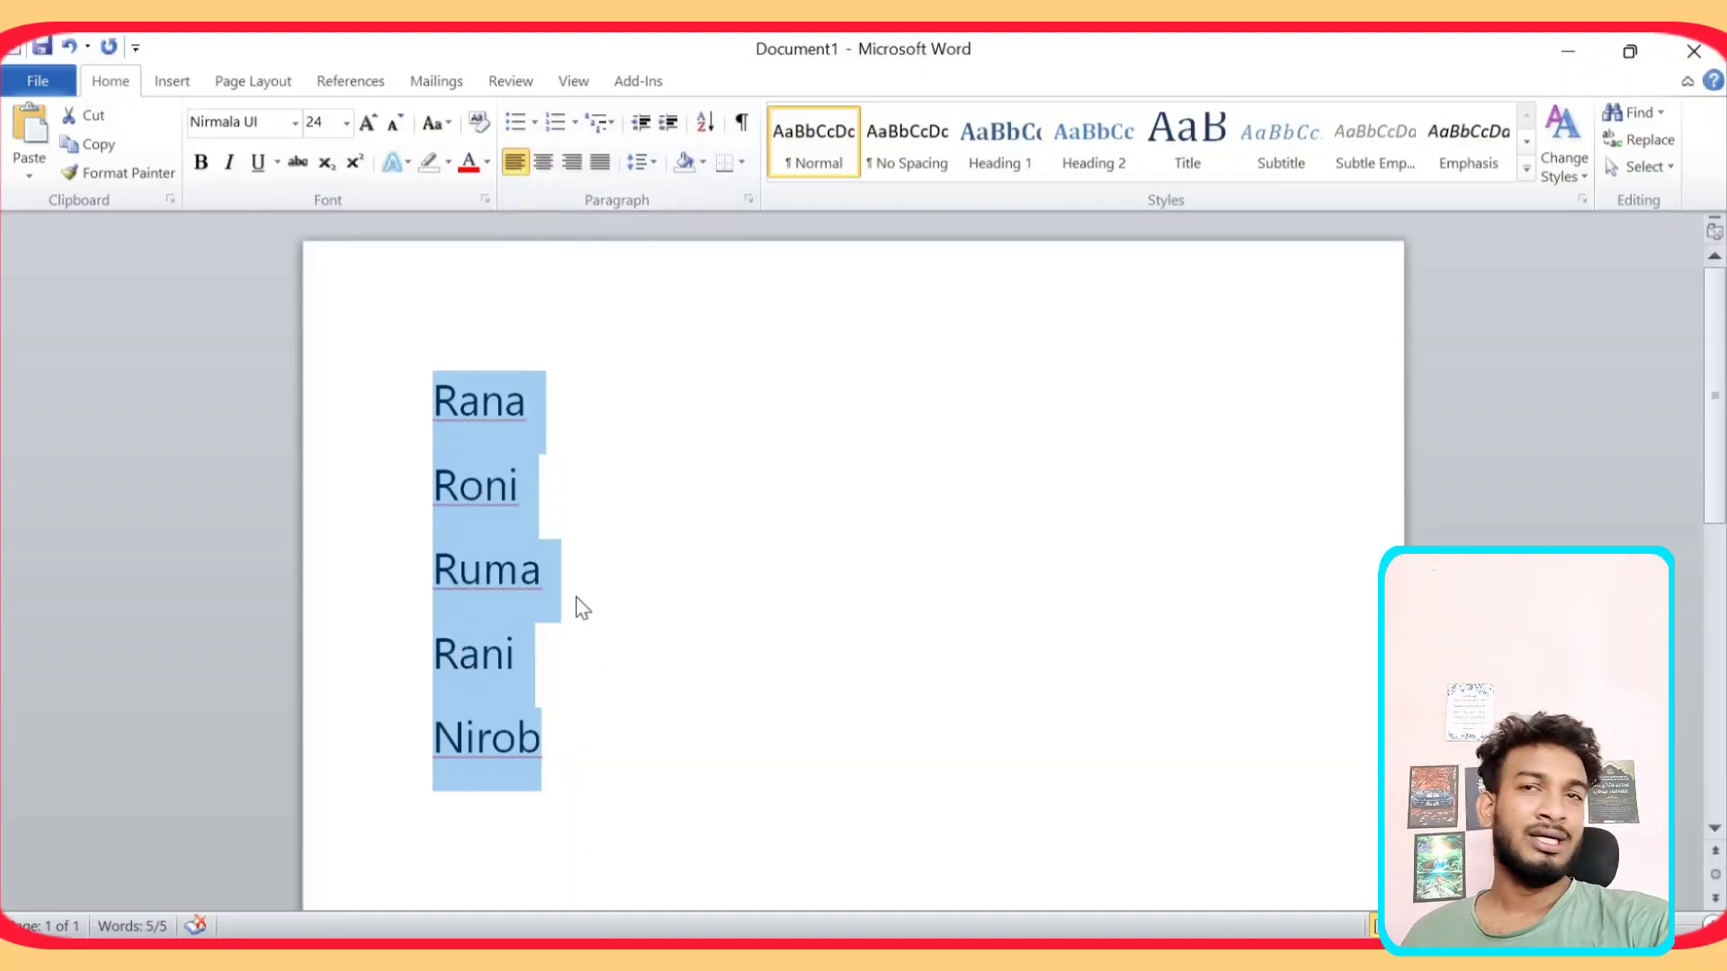
left_click(553, 164)
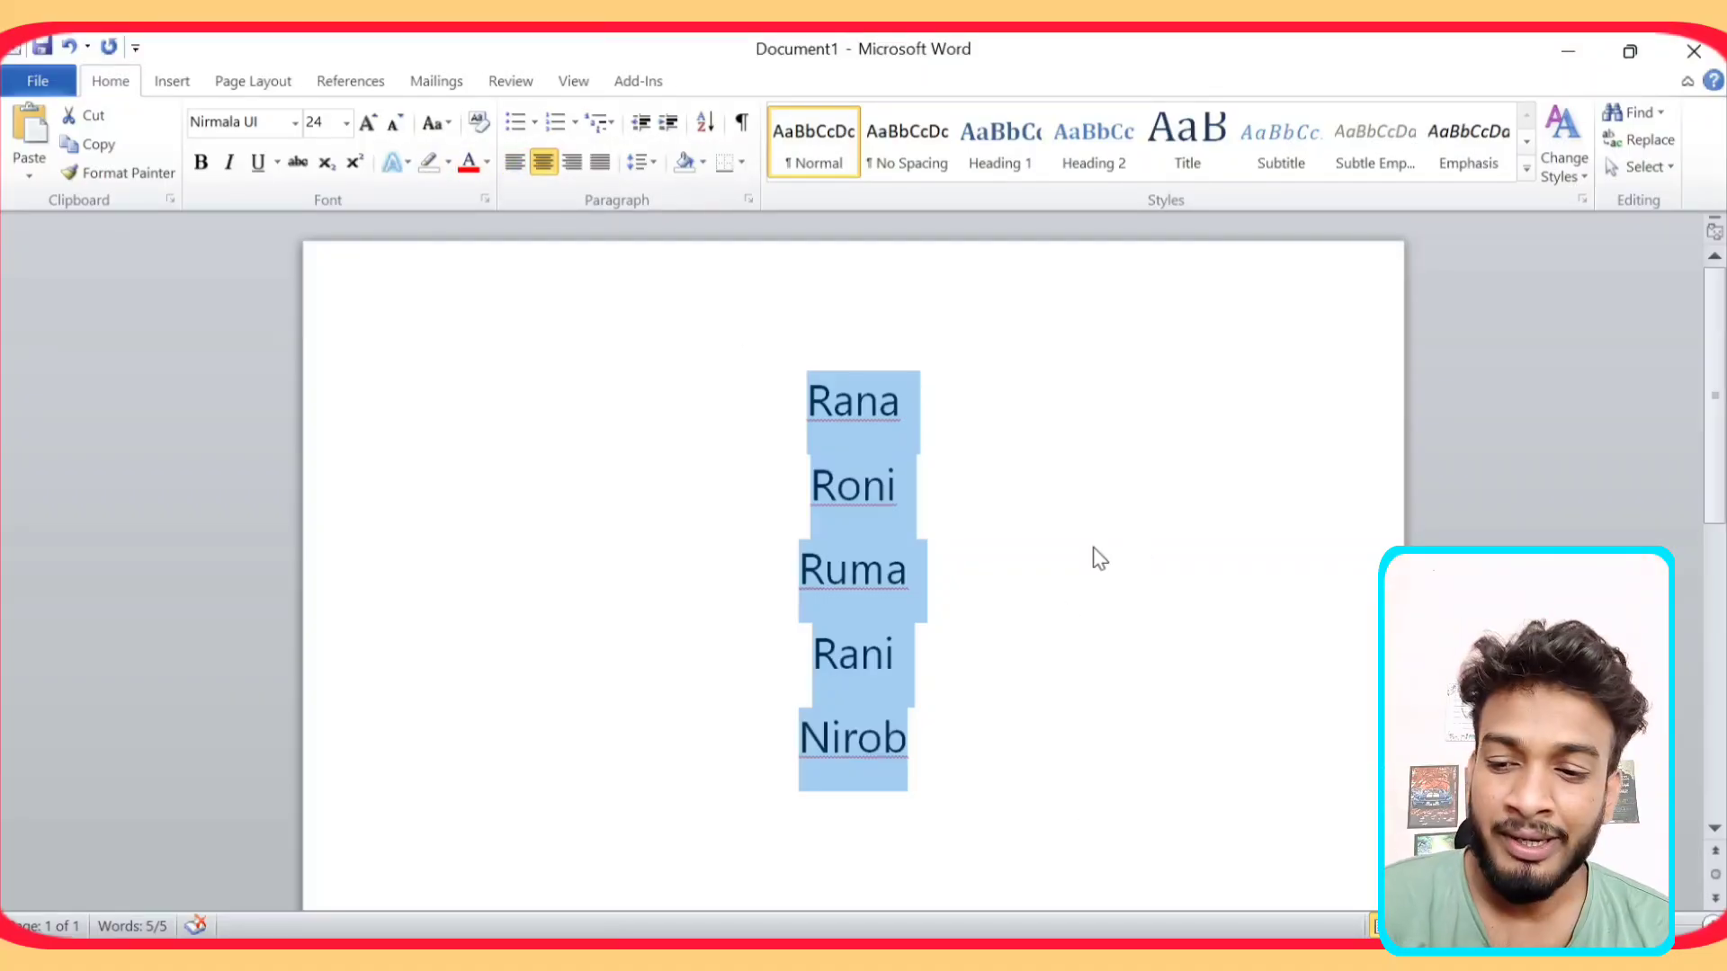
key("ctrl+l")
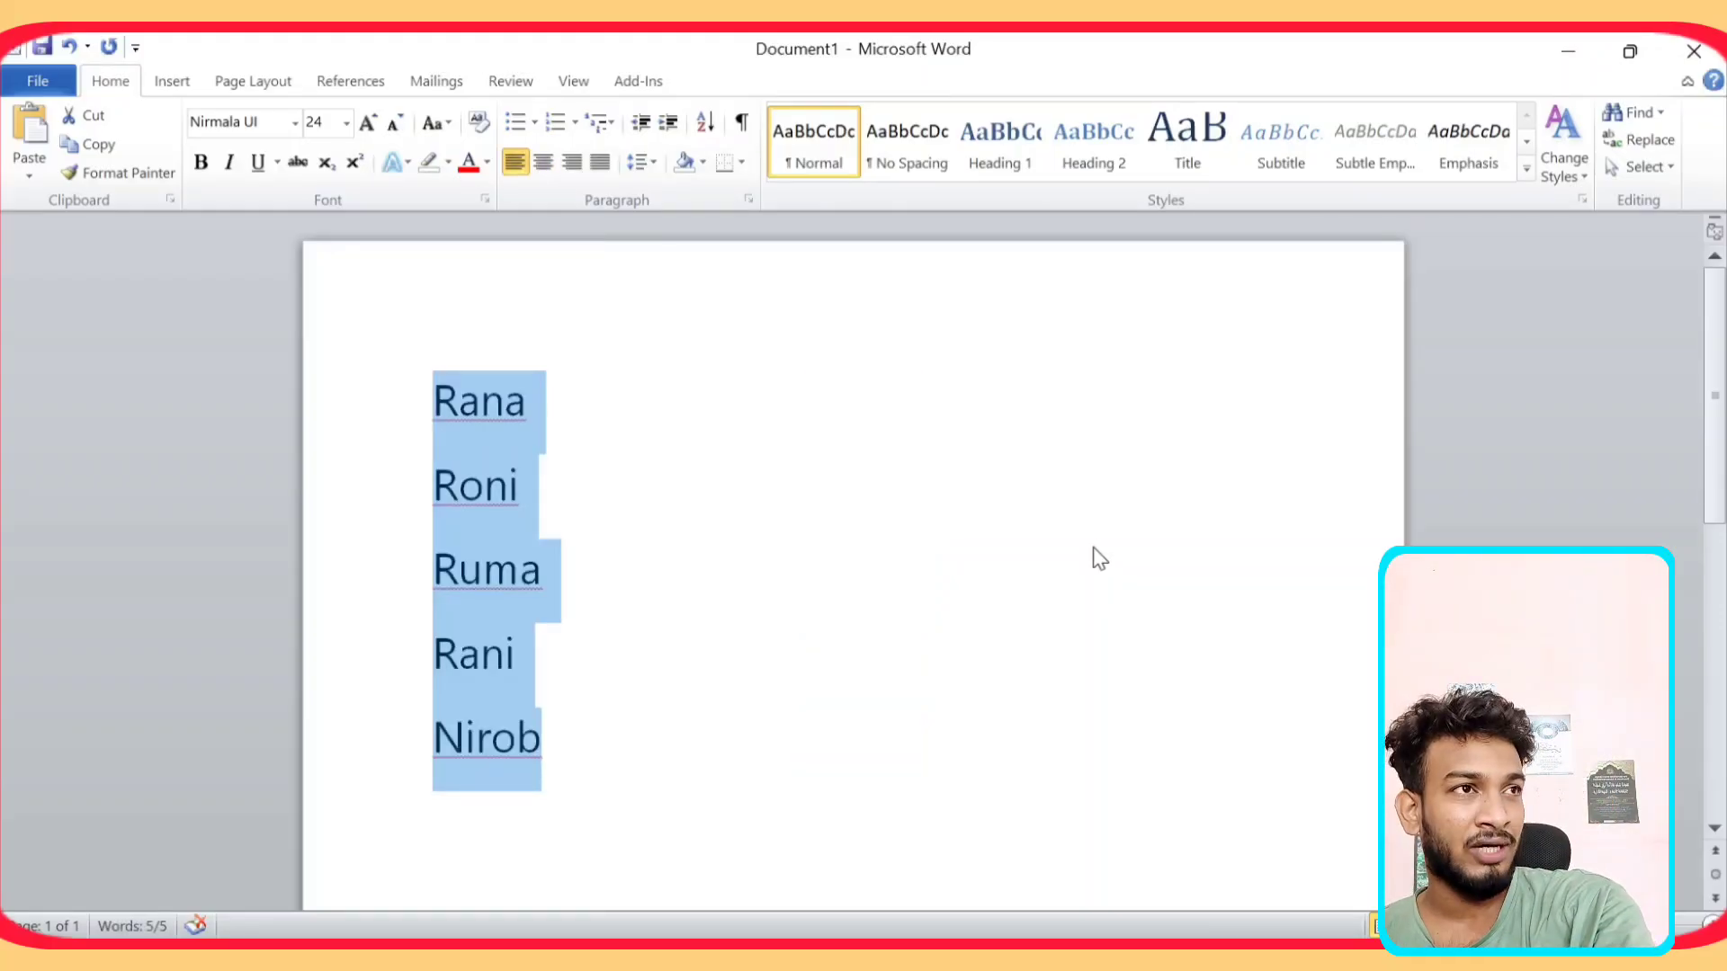
key("ctrl+e")
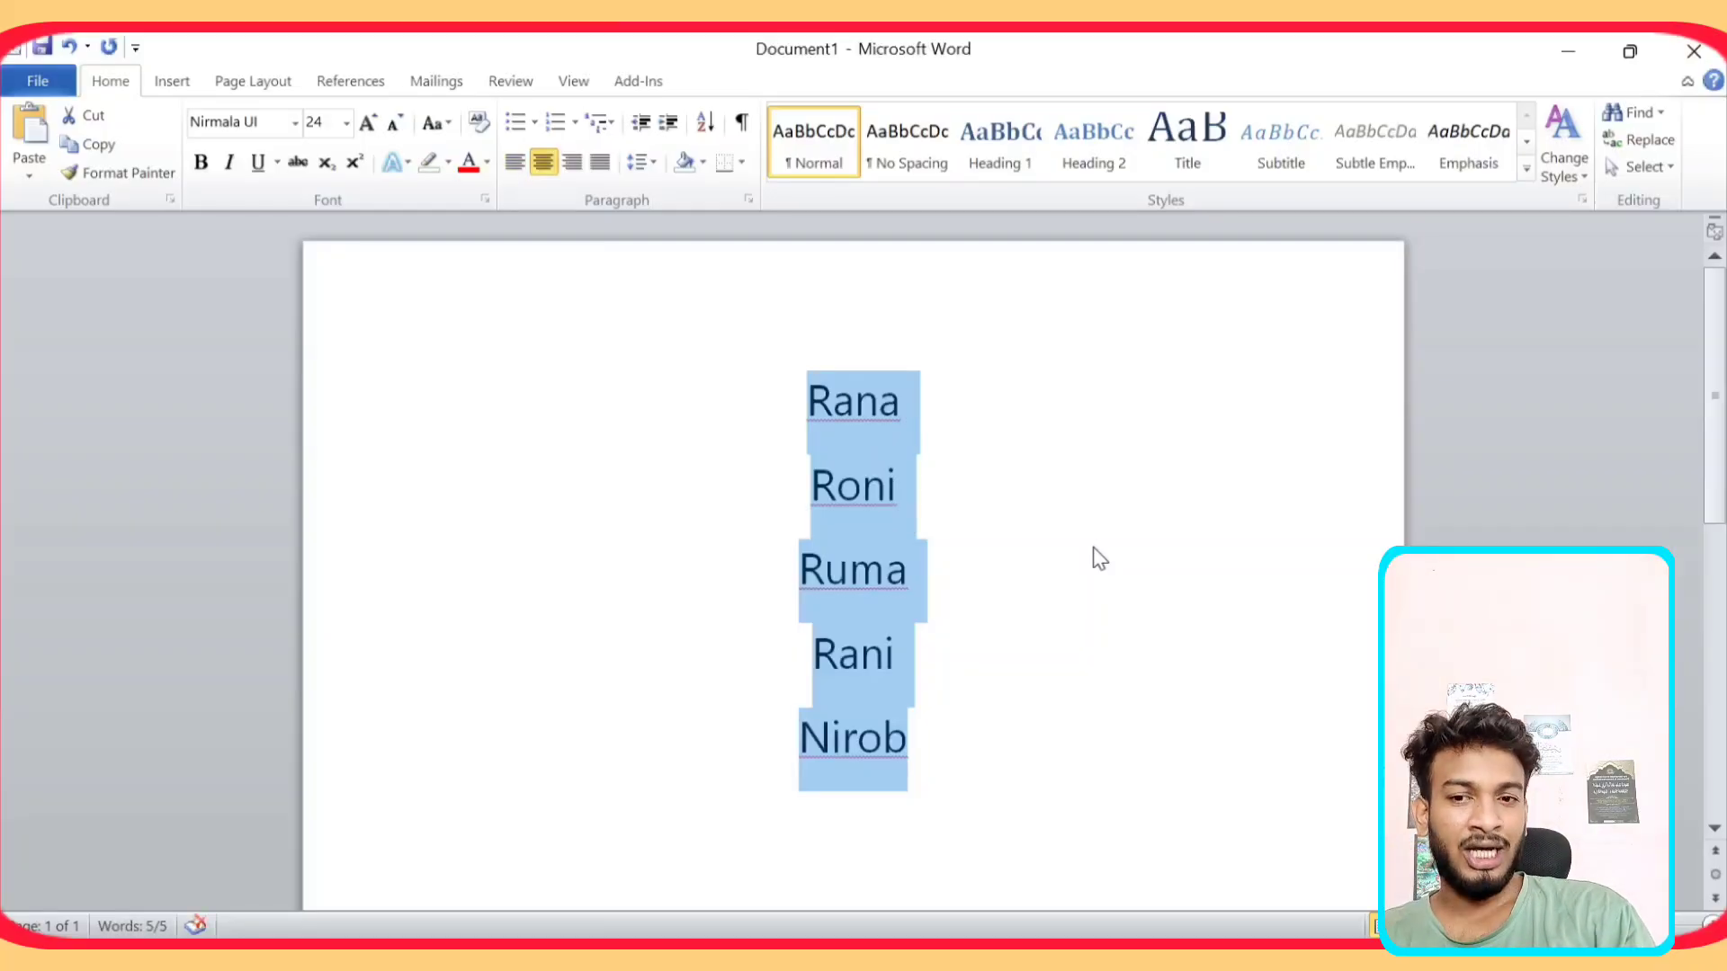
key("ctrl+r")
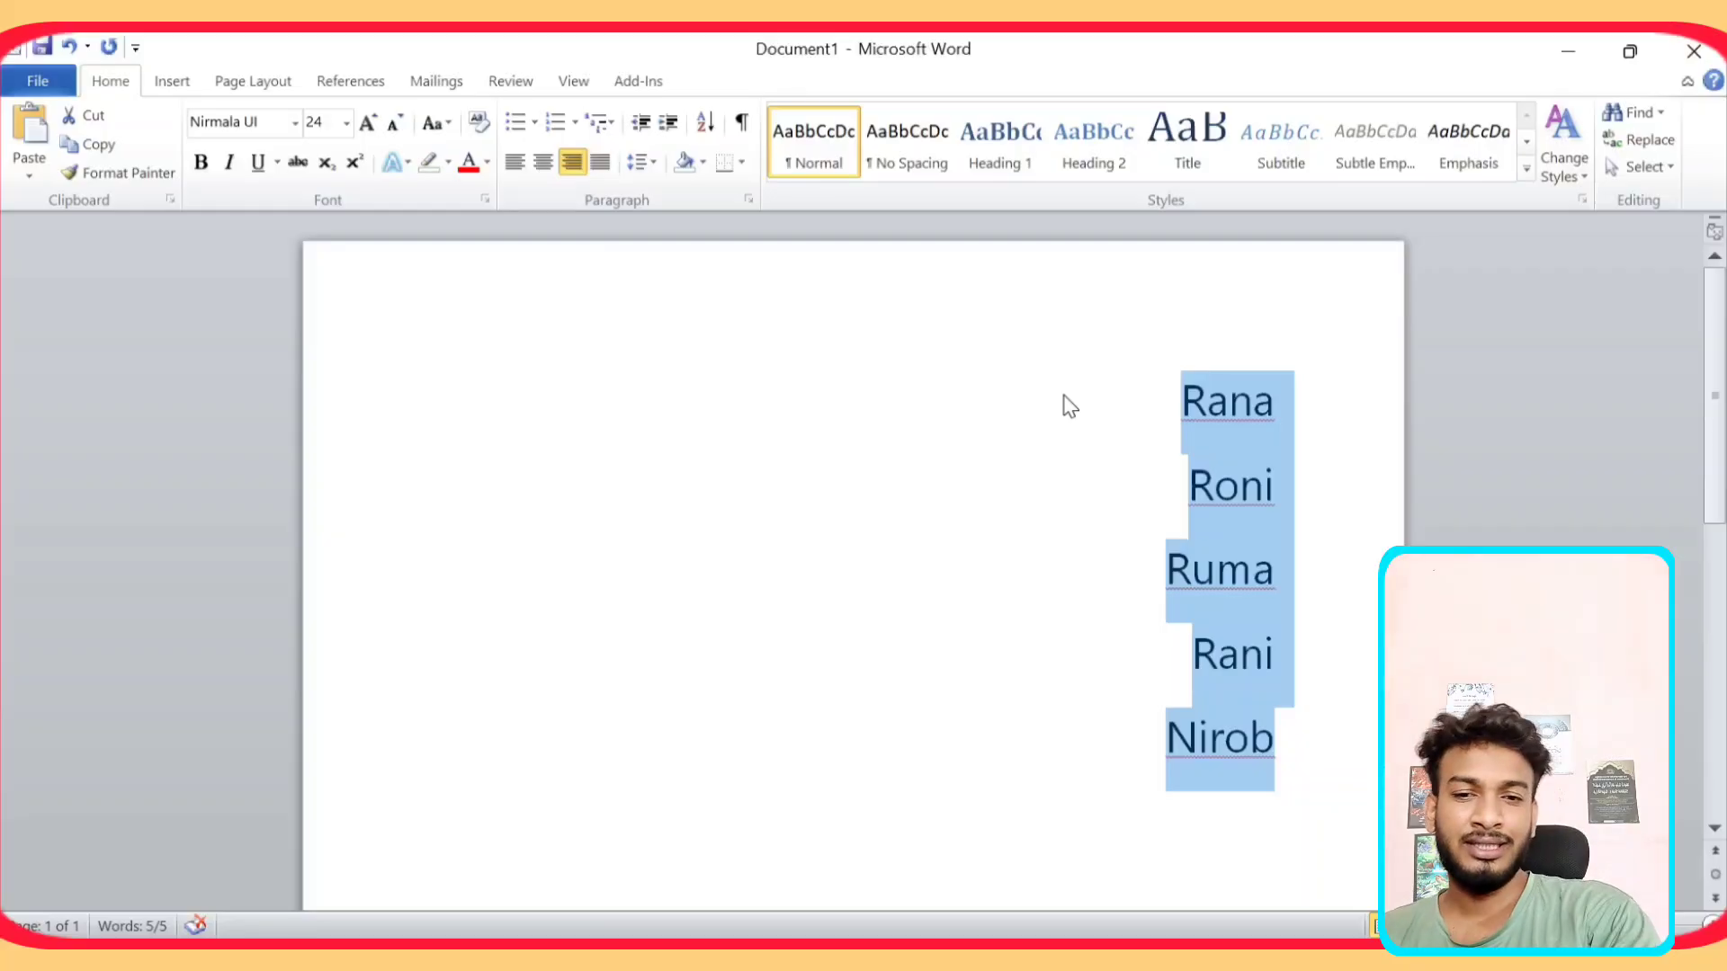
key("ctrl+j")
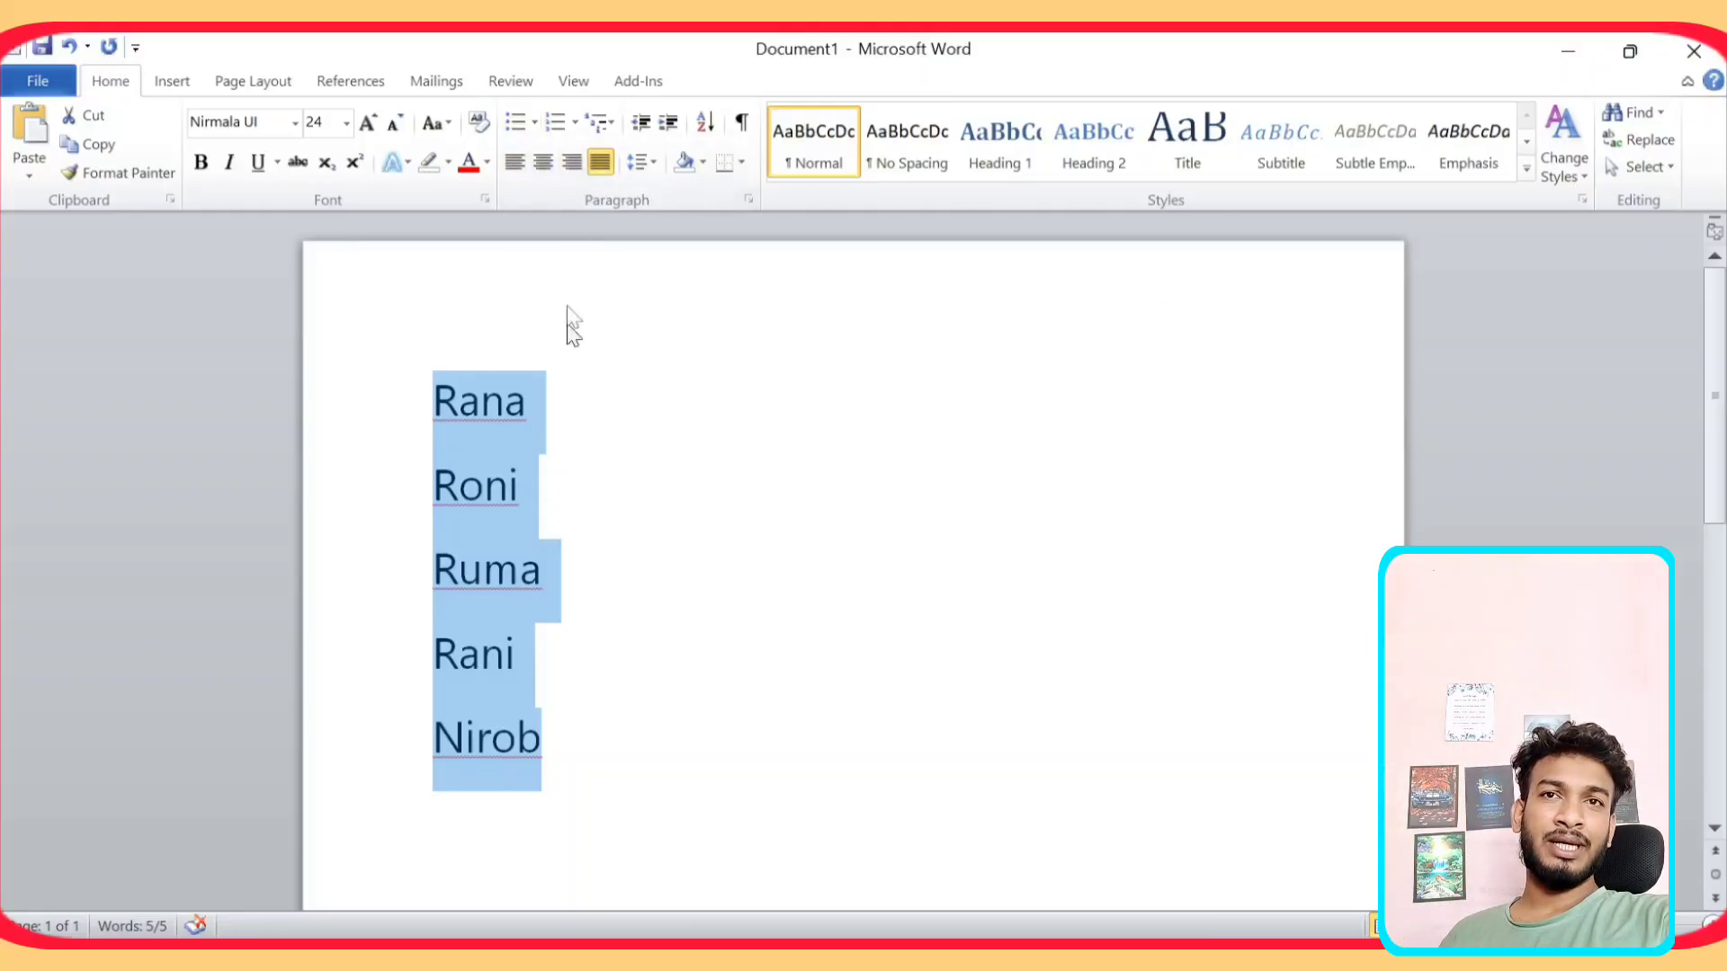
left_click(543, 502)
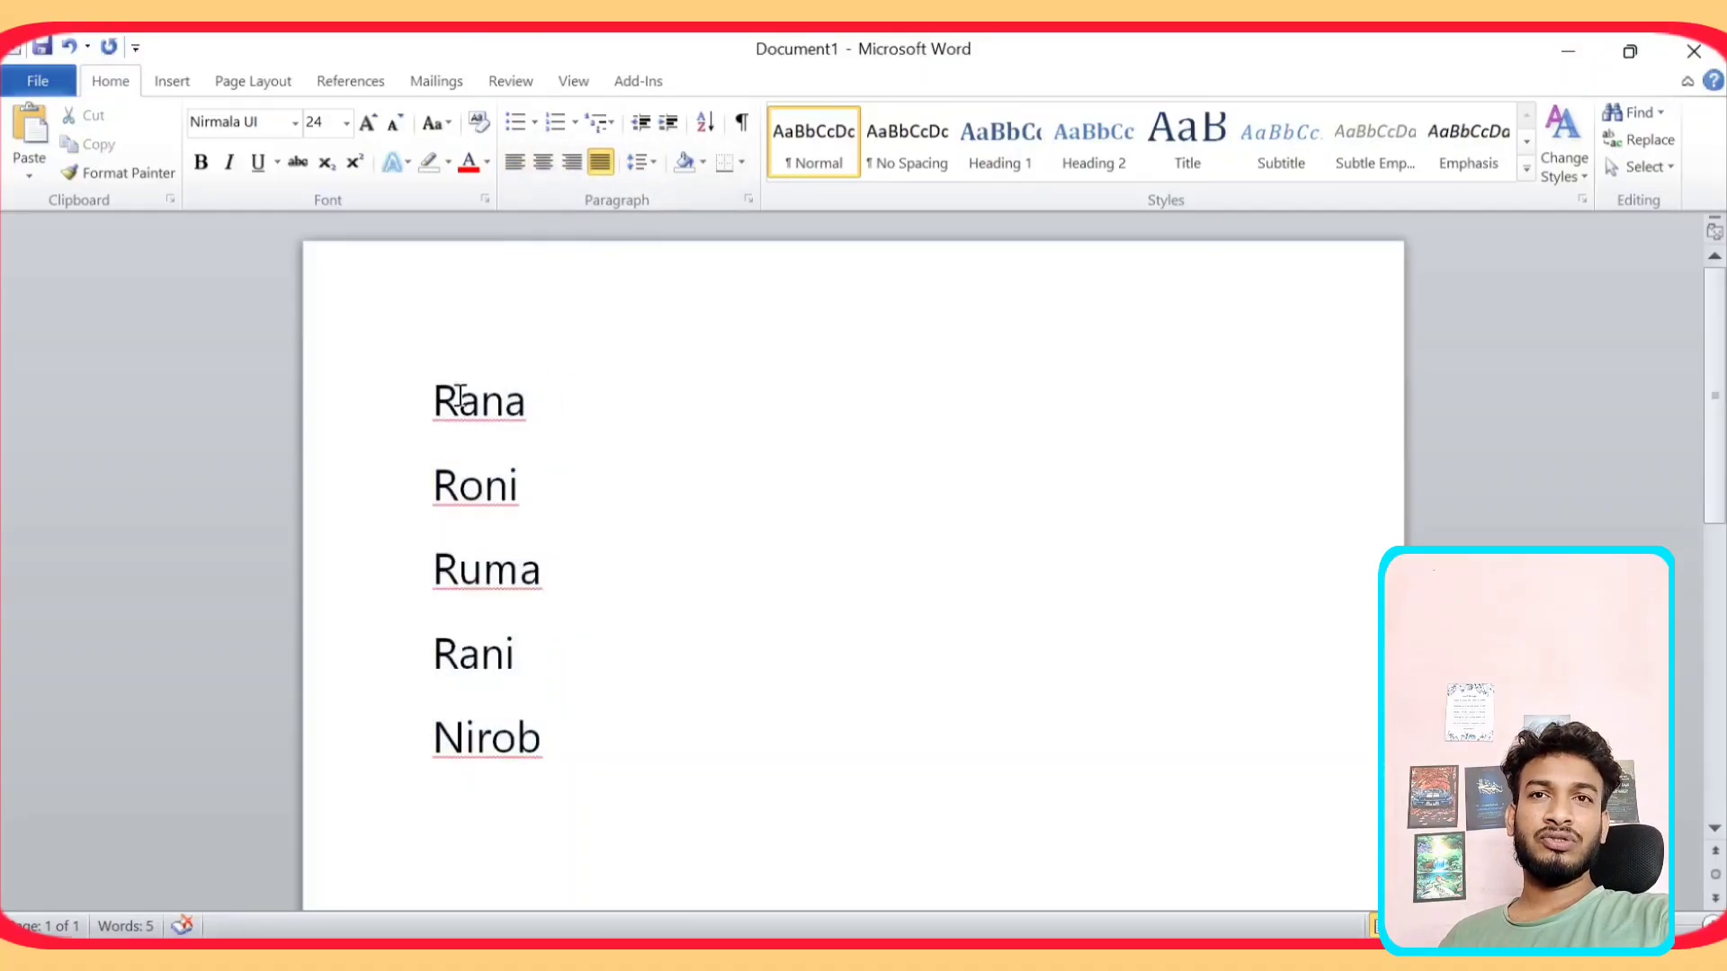
View the line spacing choices for the five names and close them without choosing one
left_click_drag(435, 390, 552, 761)
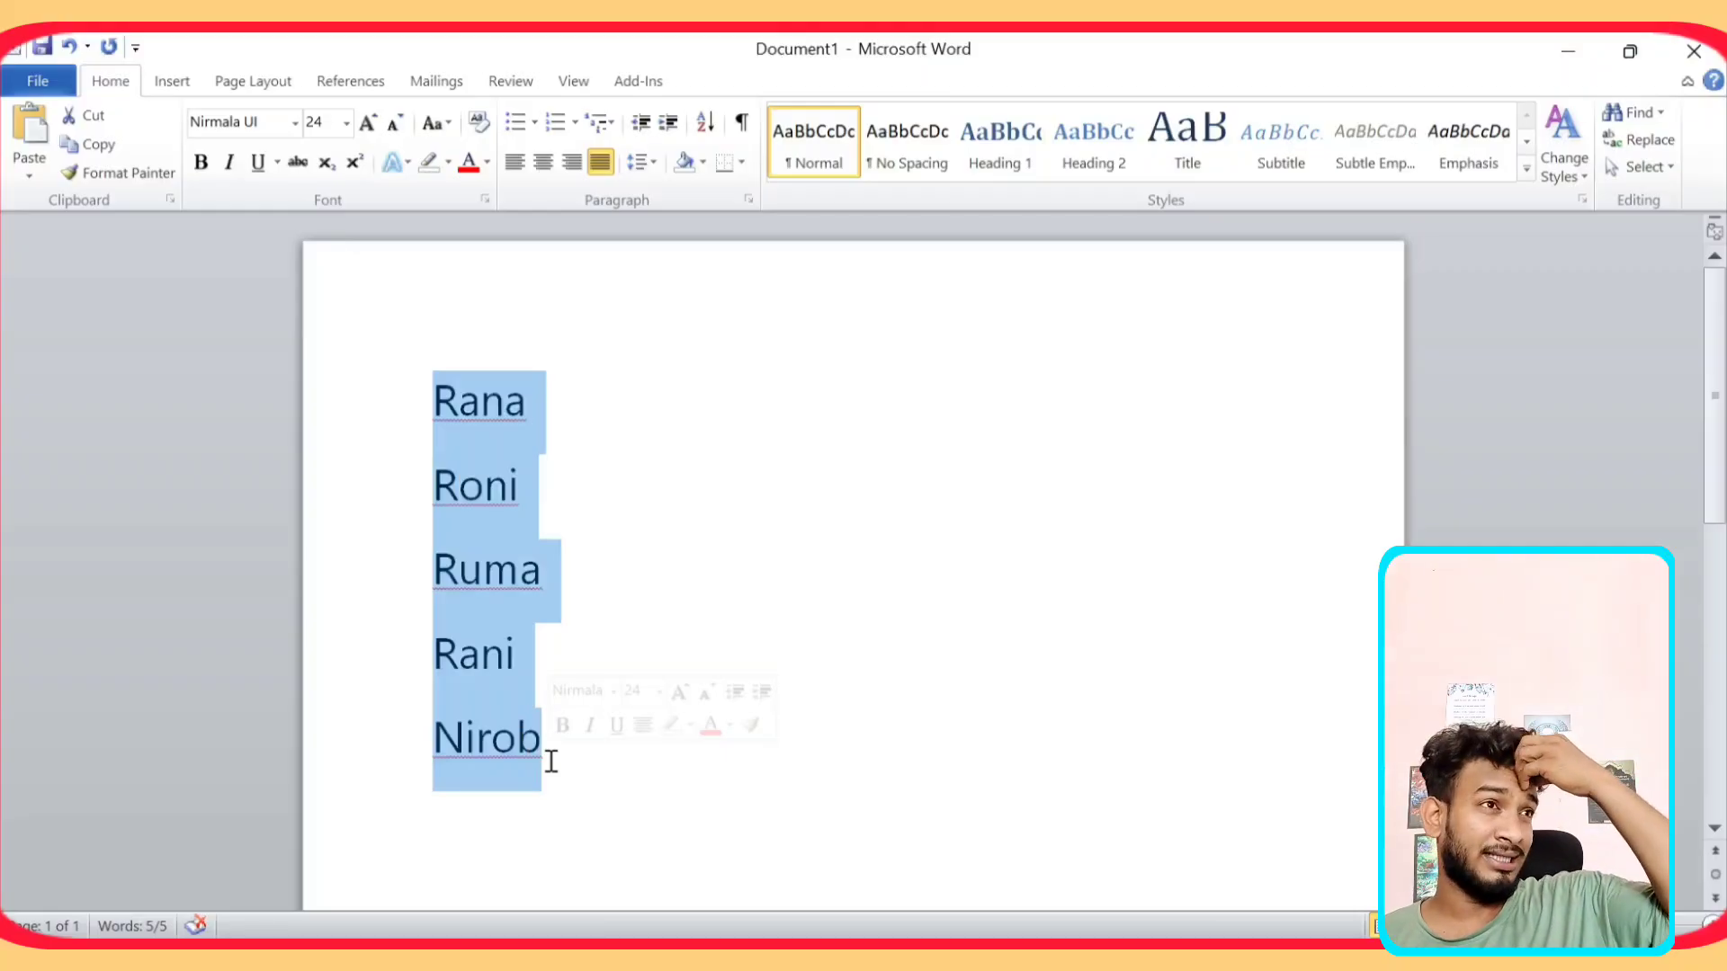
left_click(651, 160)
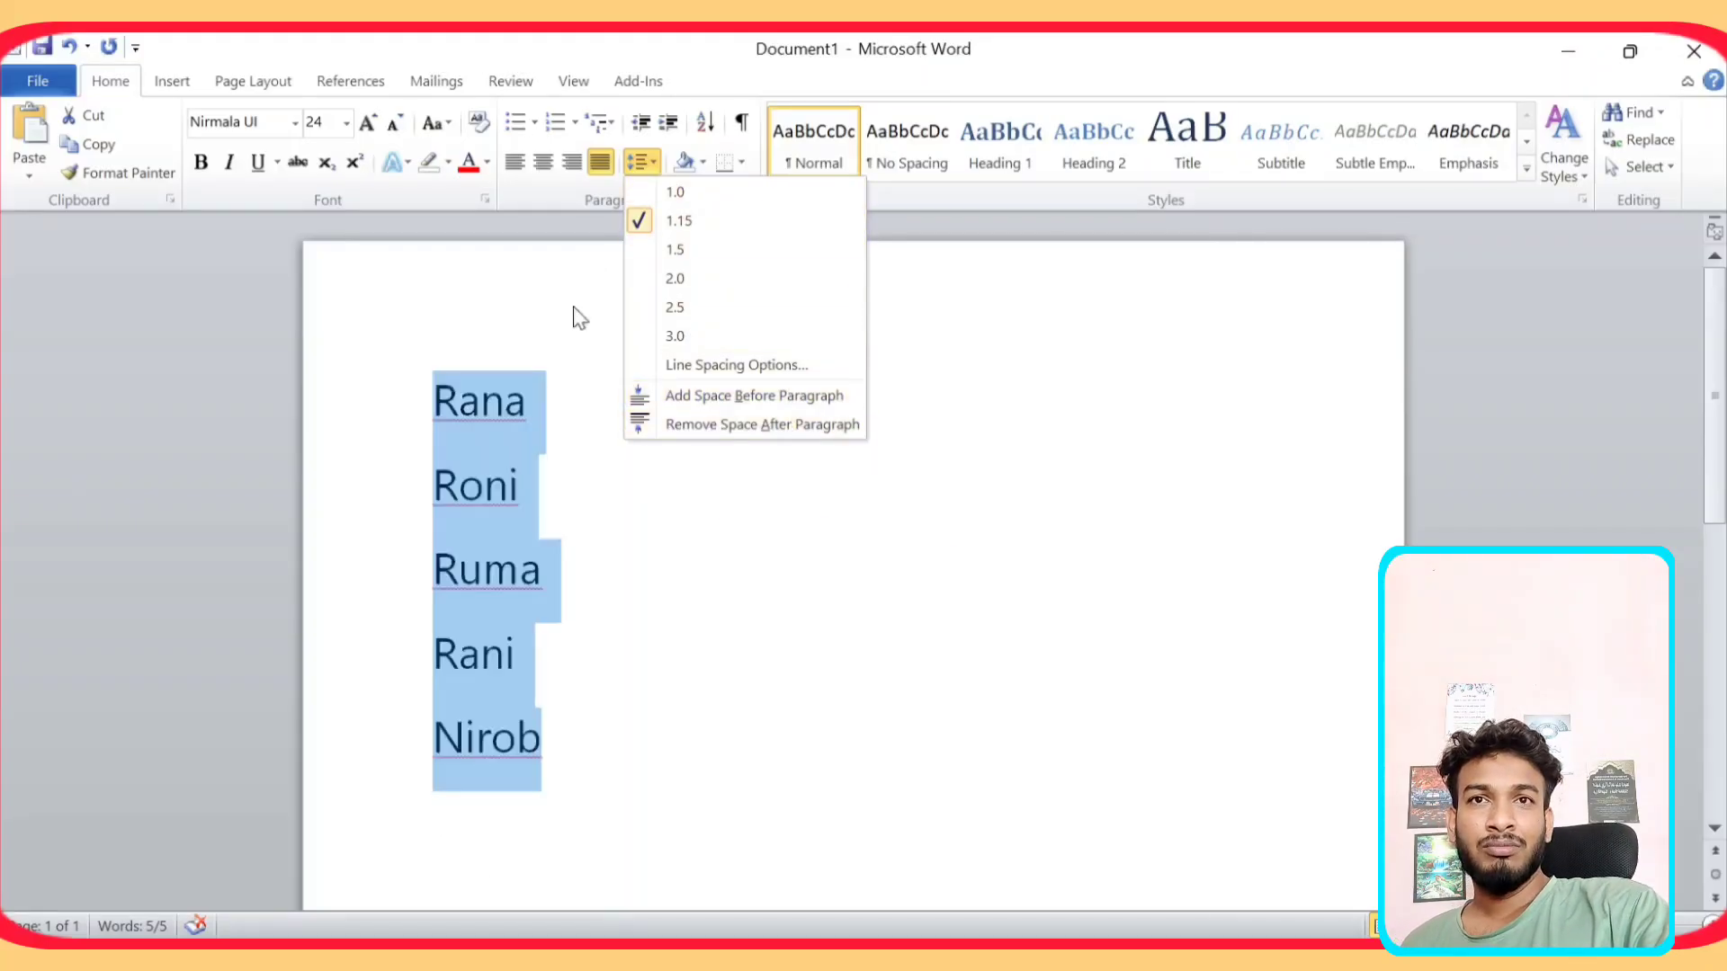
left_click(569, 333)
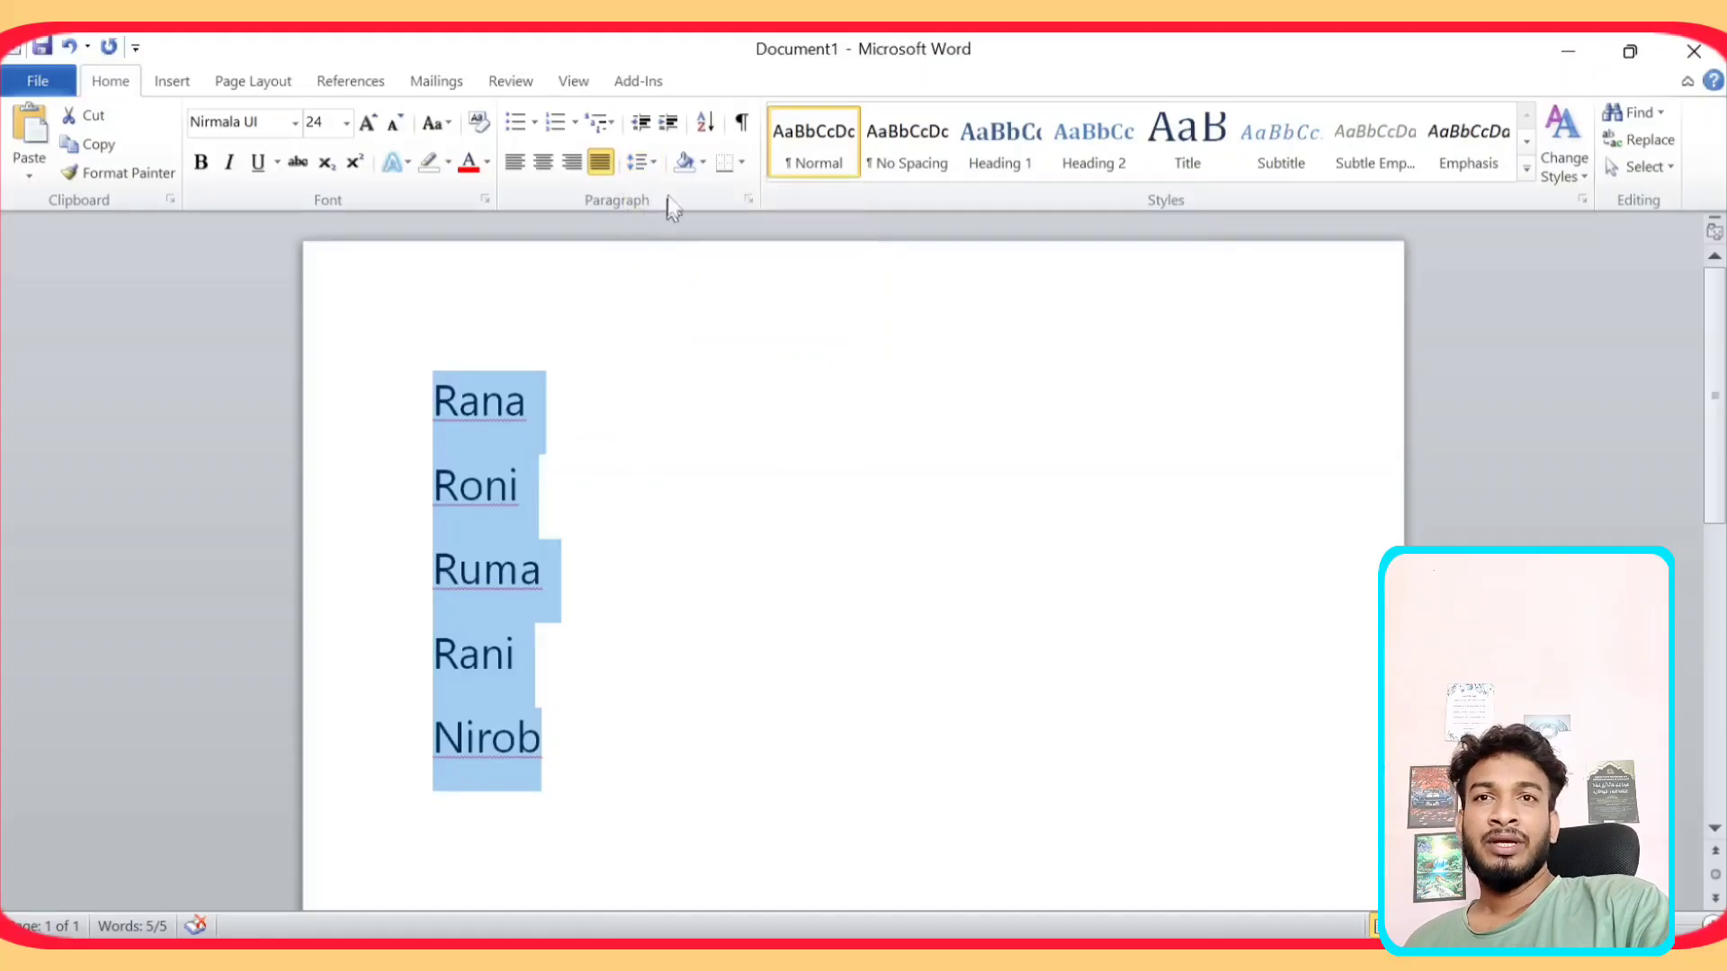
Shade the background of the first name's paragraph with a medium blue theme color
left_click(459, 486)
left_click_drag(431, 396, 536, 384)
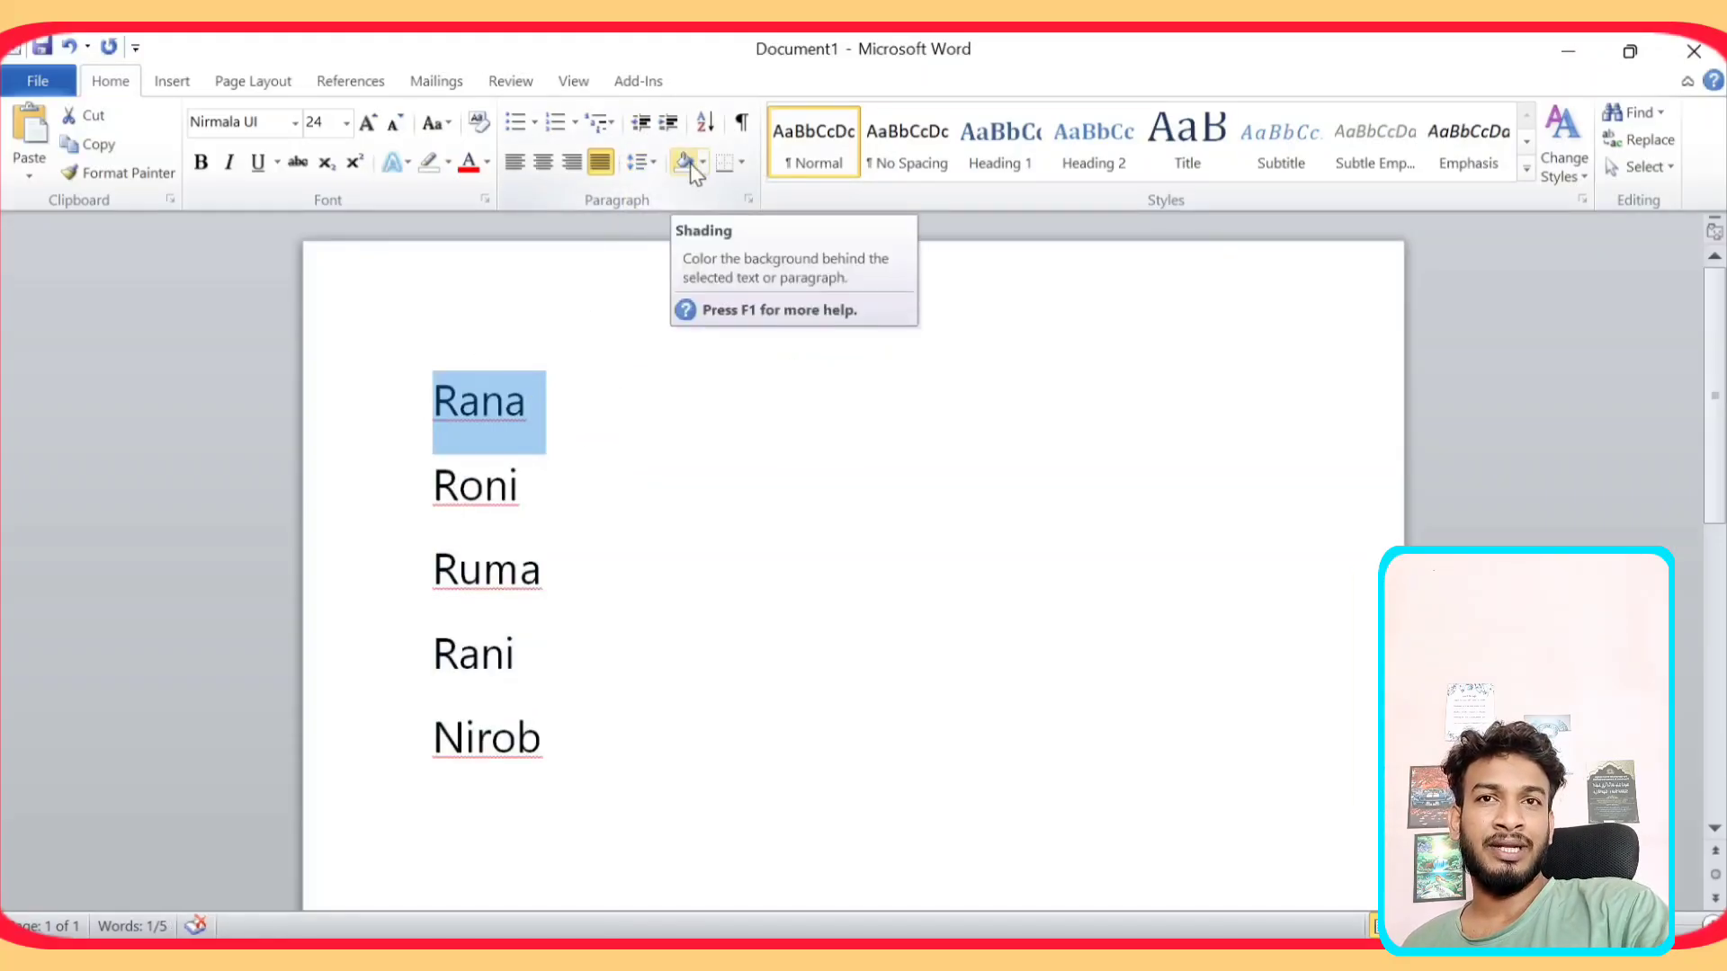
left_click(466, 428)
left_click_drag(437, 401, 1273, 365)
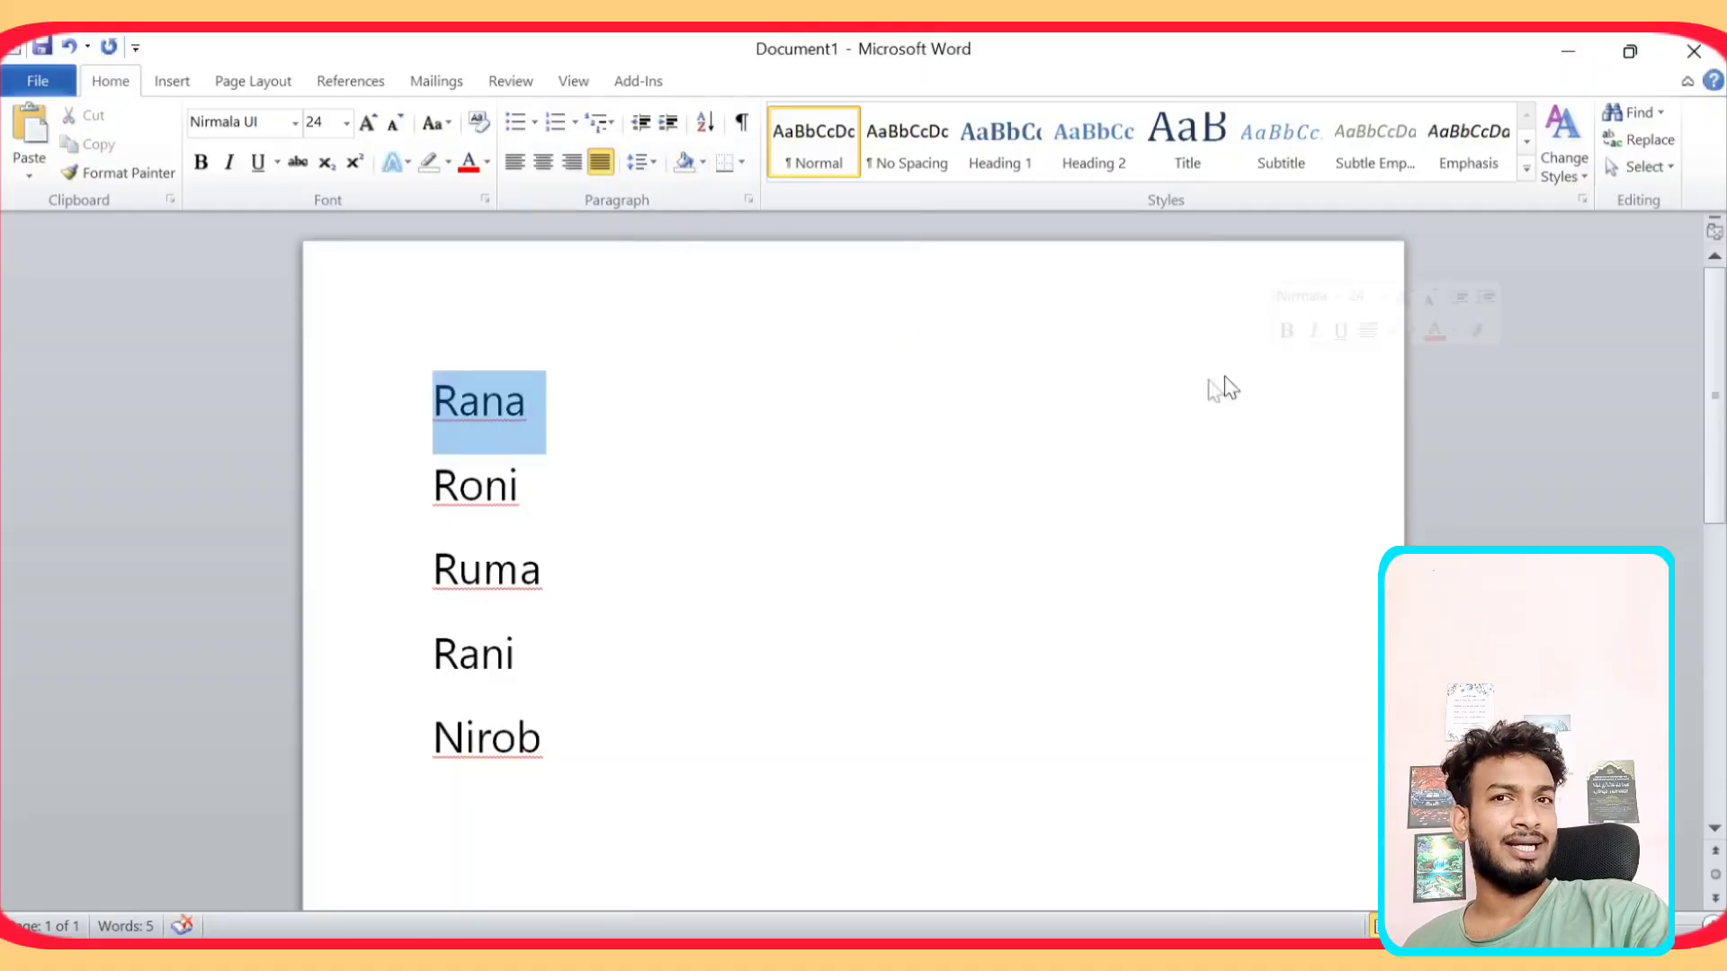
left_click(722, 436)
left_click(391, 409)
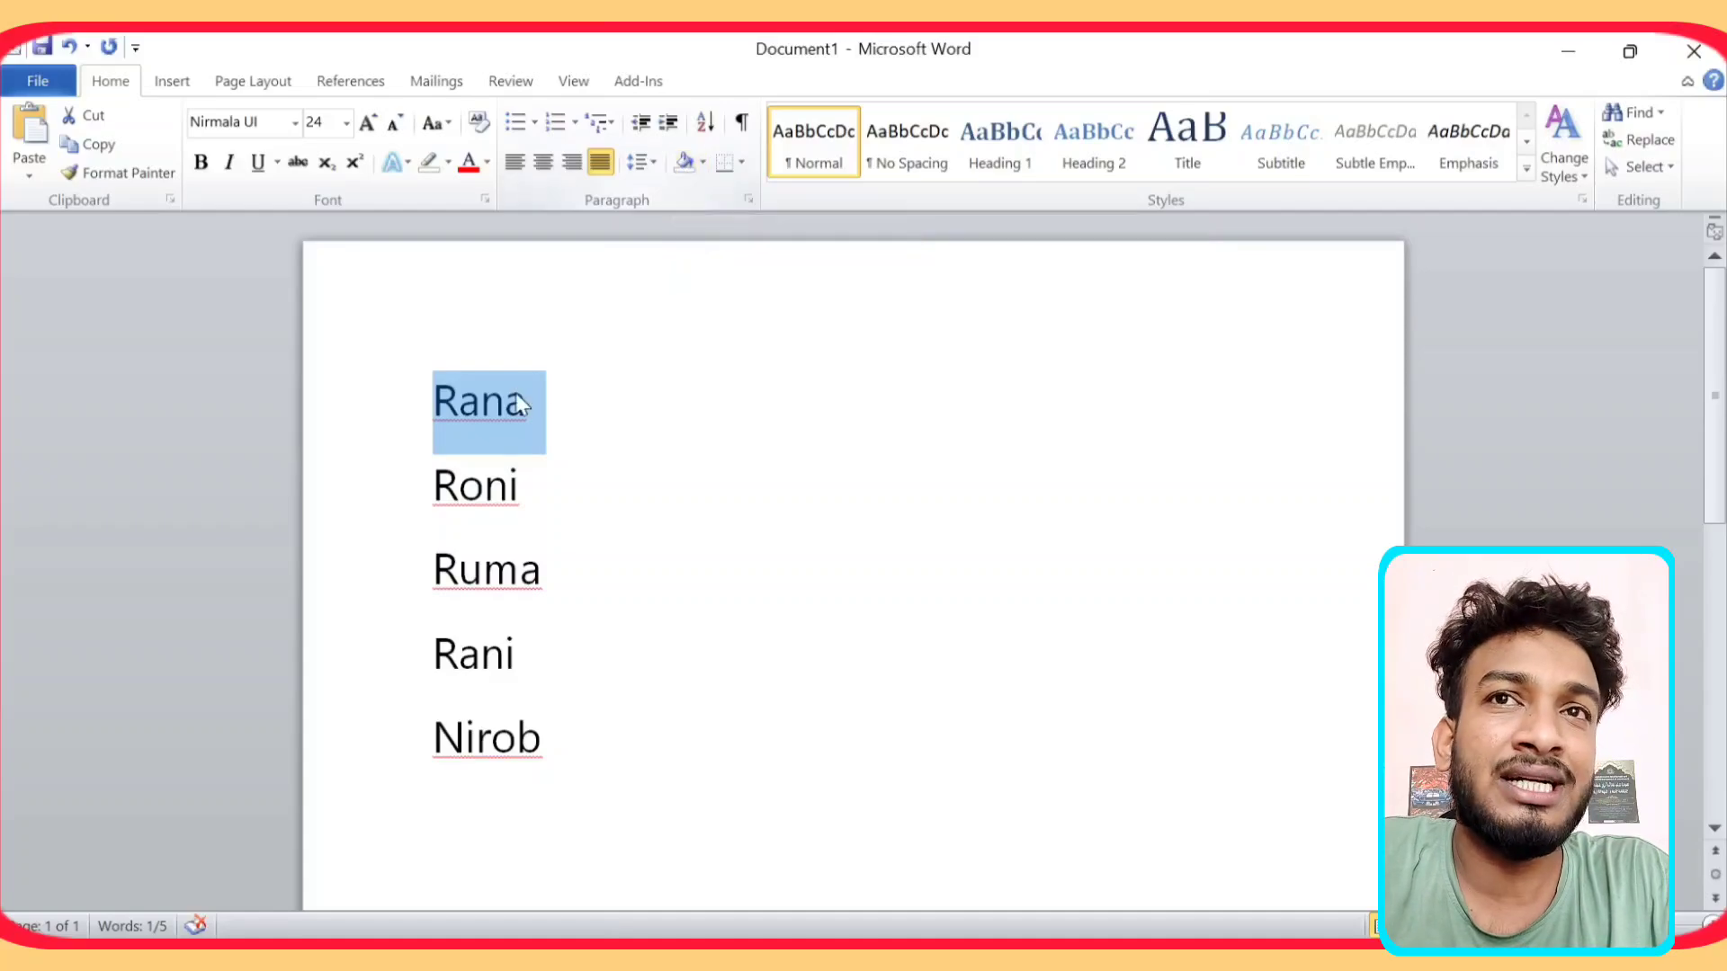
left_click(702, 162)
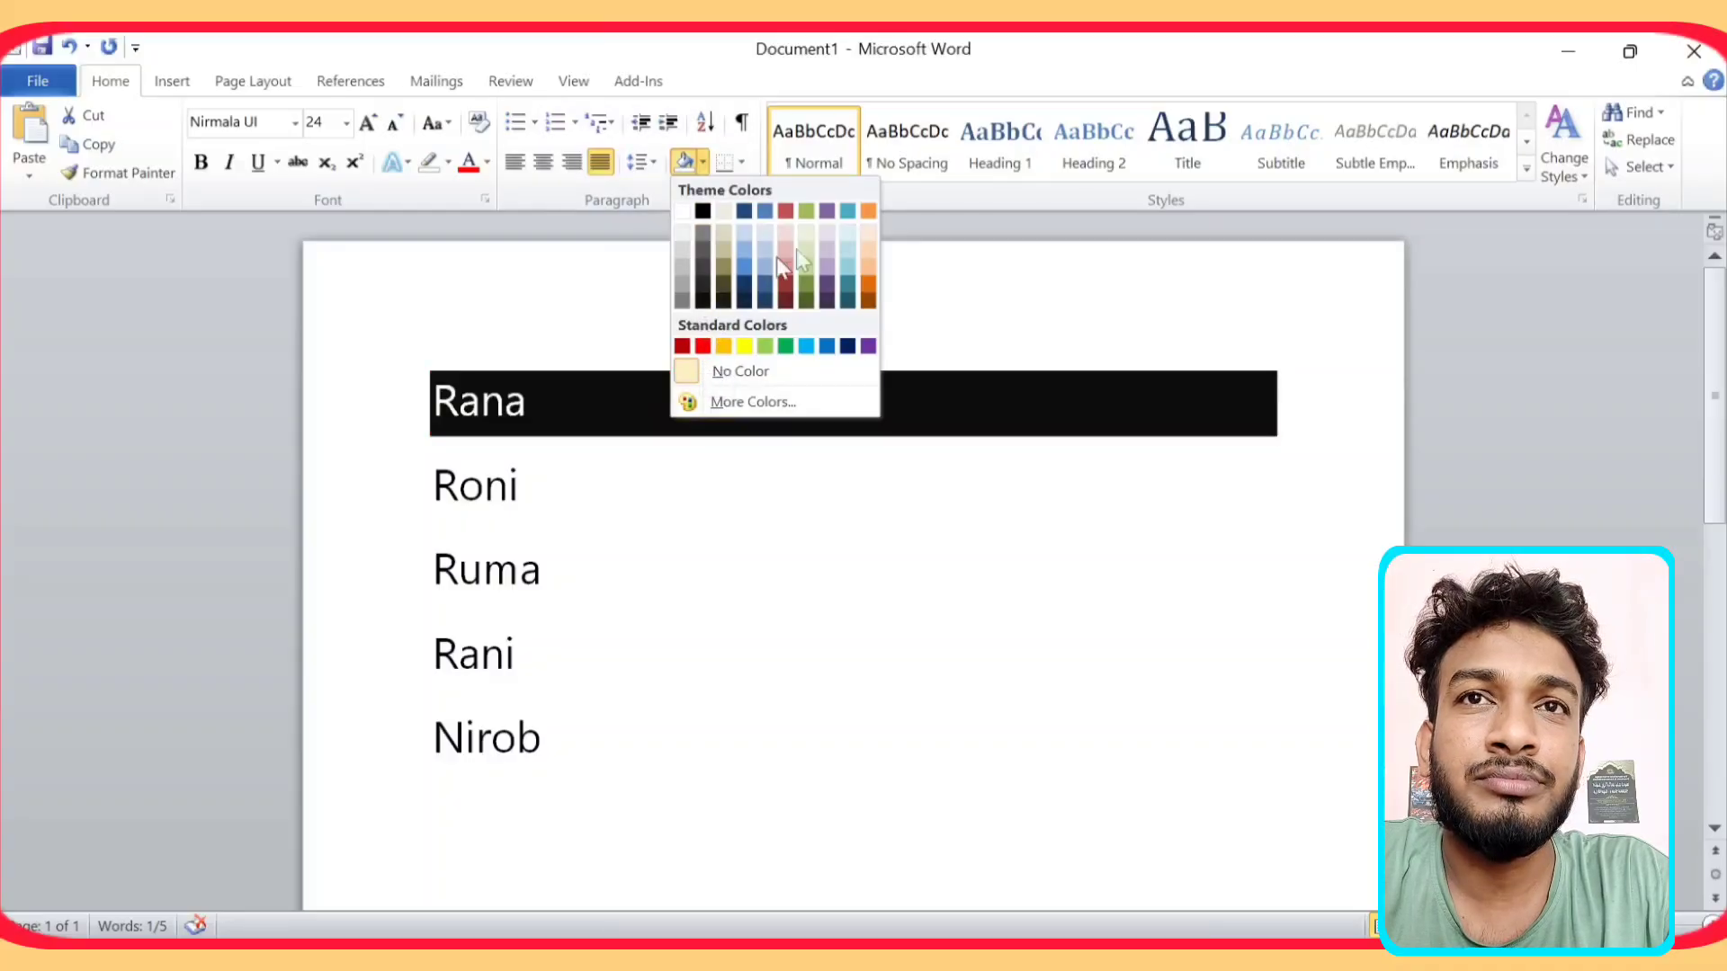
left_click(745, 273)
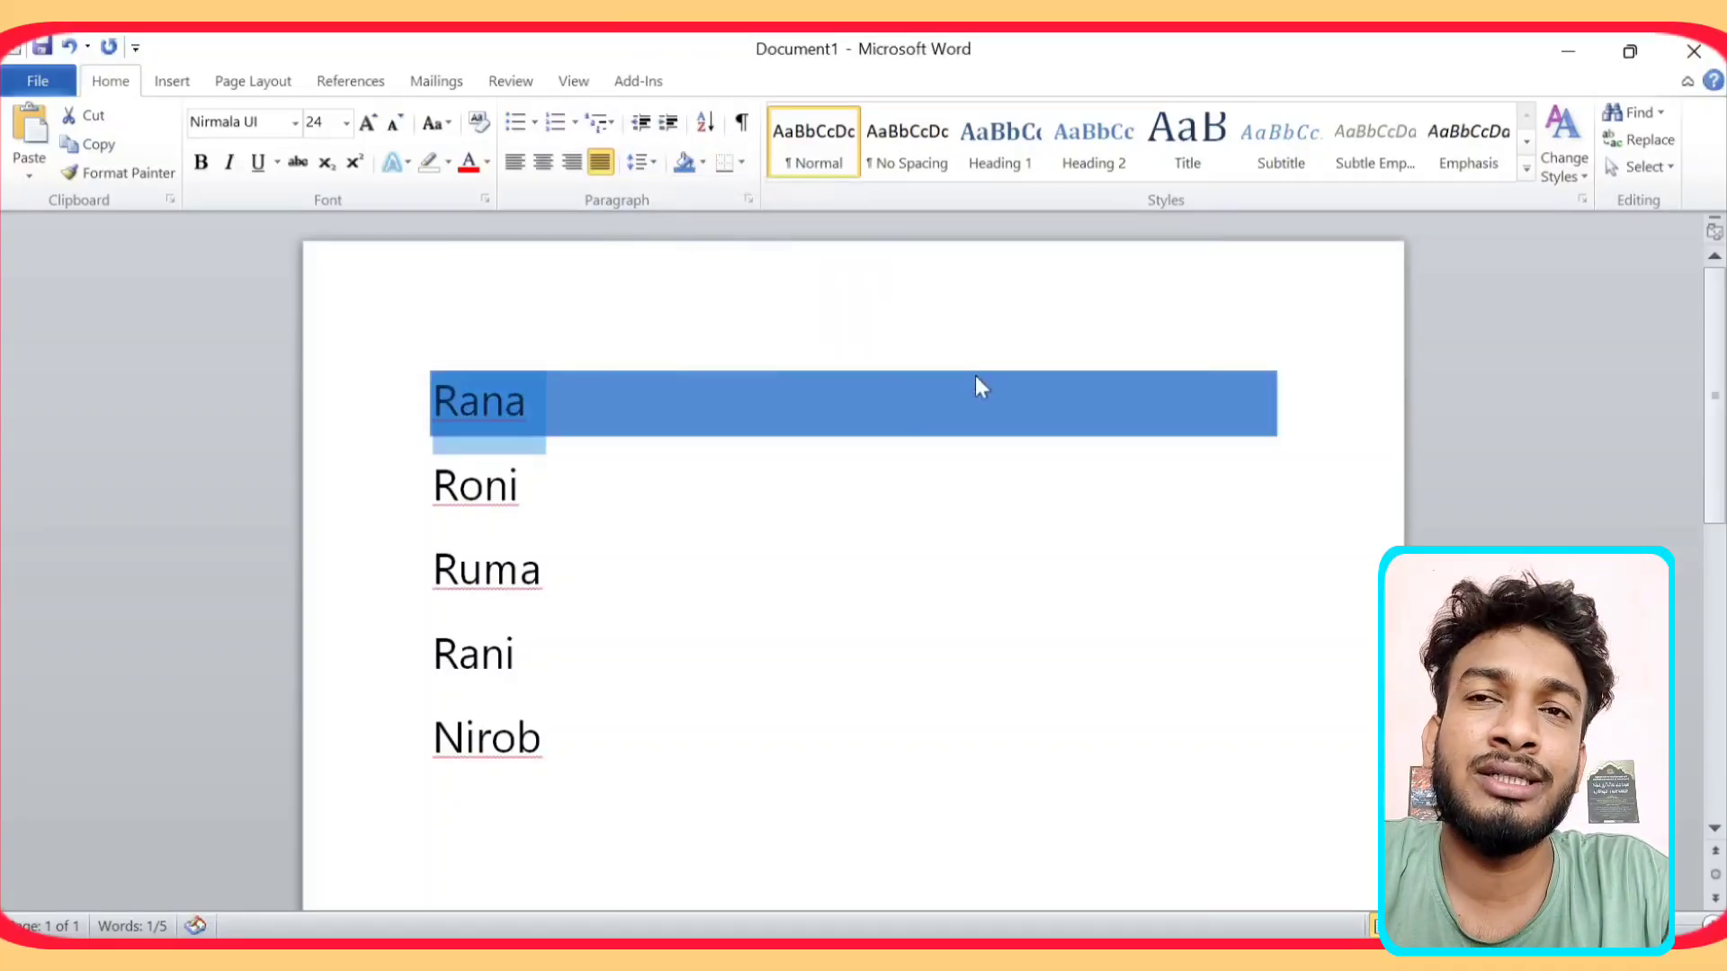
left_click(975, 376)
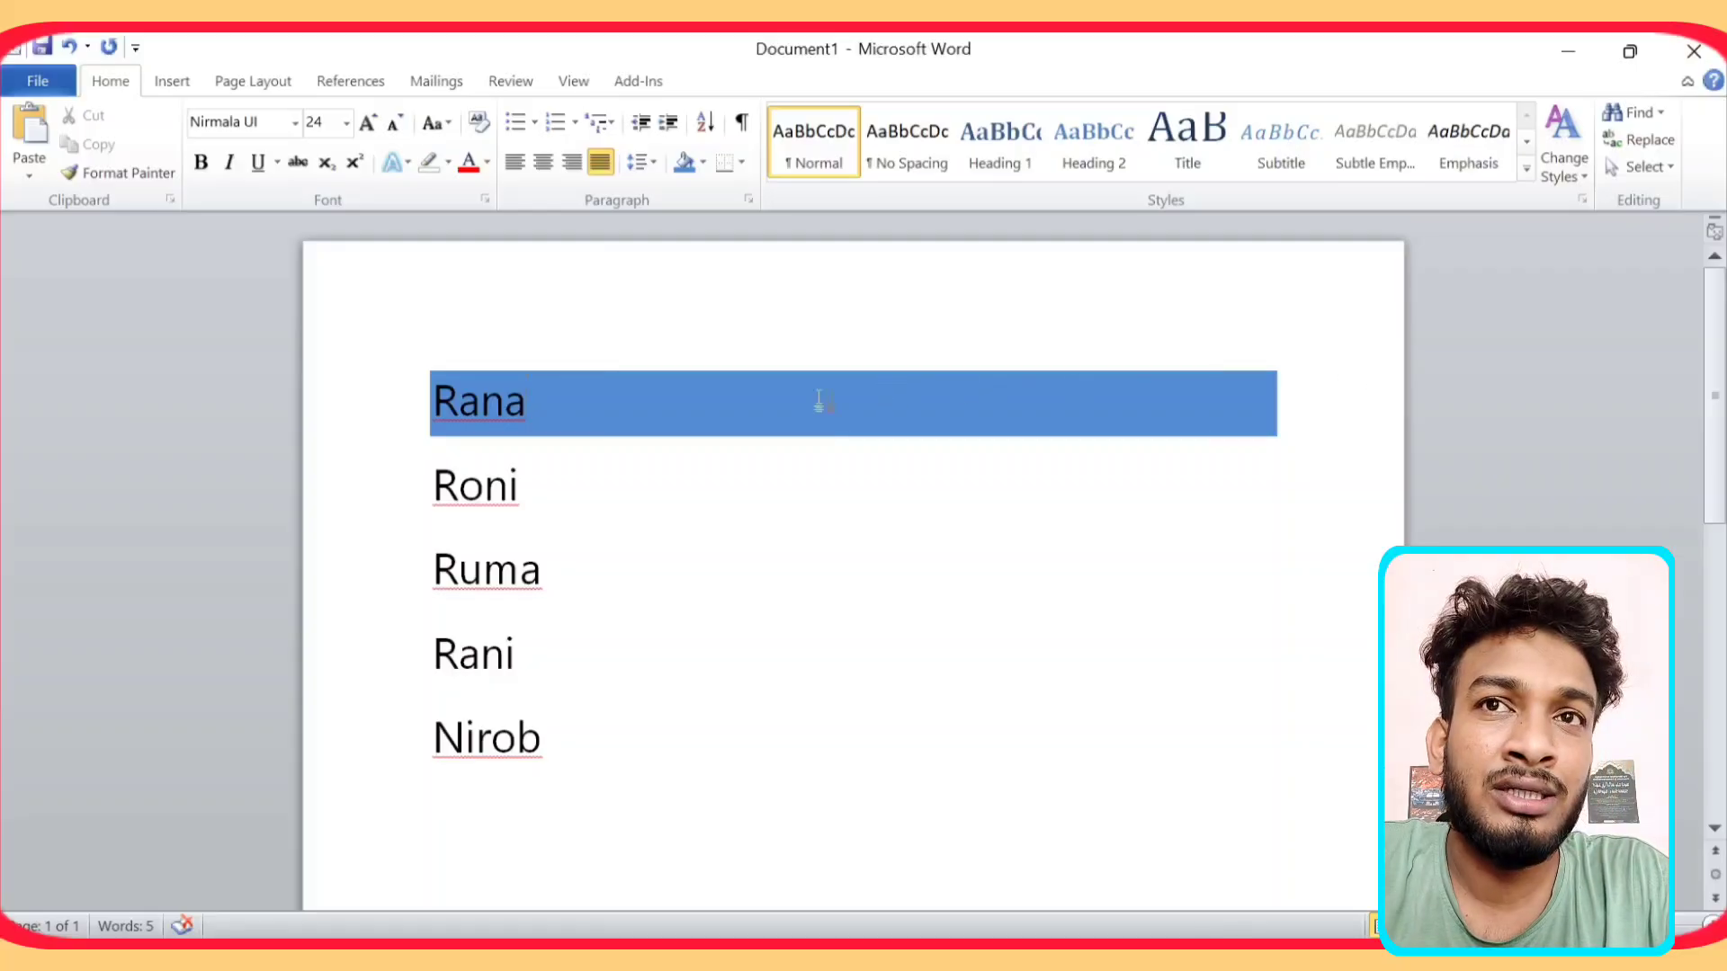
Highlight the first name in red, and undo both the highlight and the blue paragraph shading
left_click(324, 424)
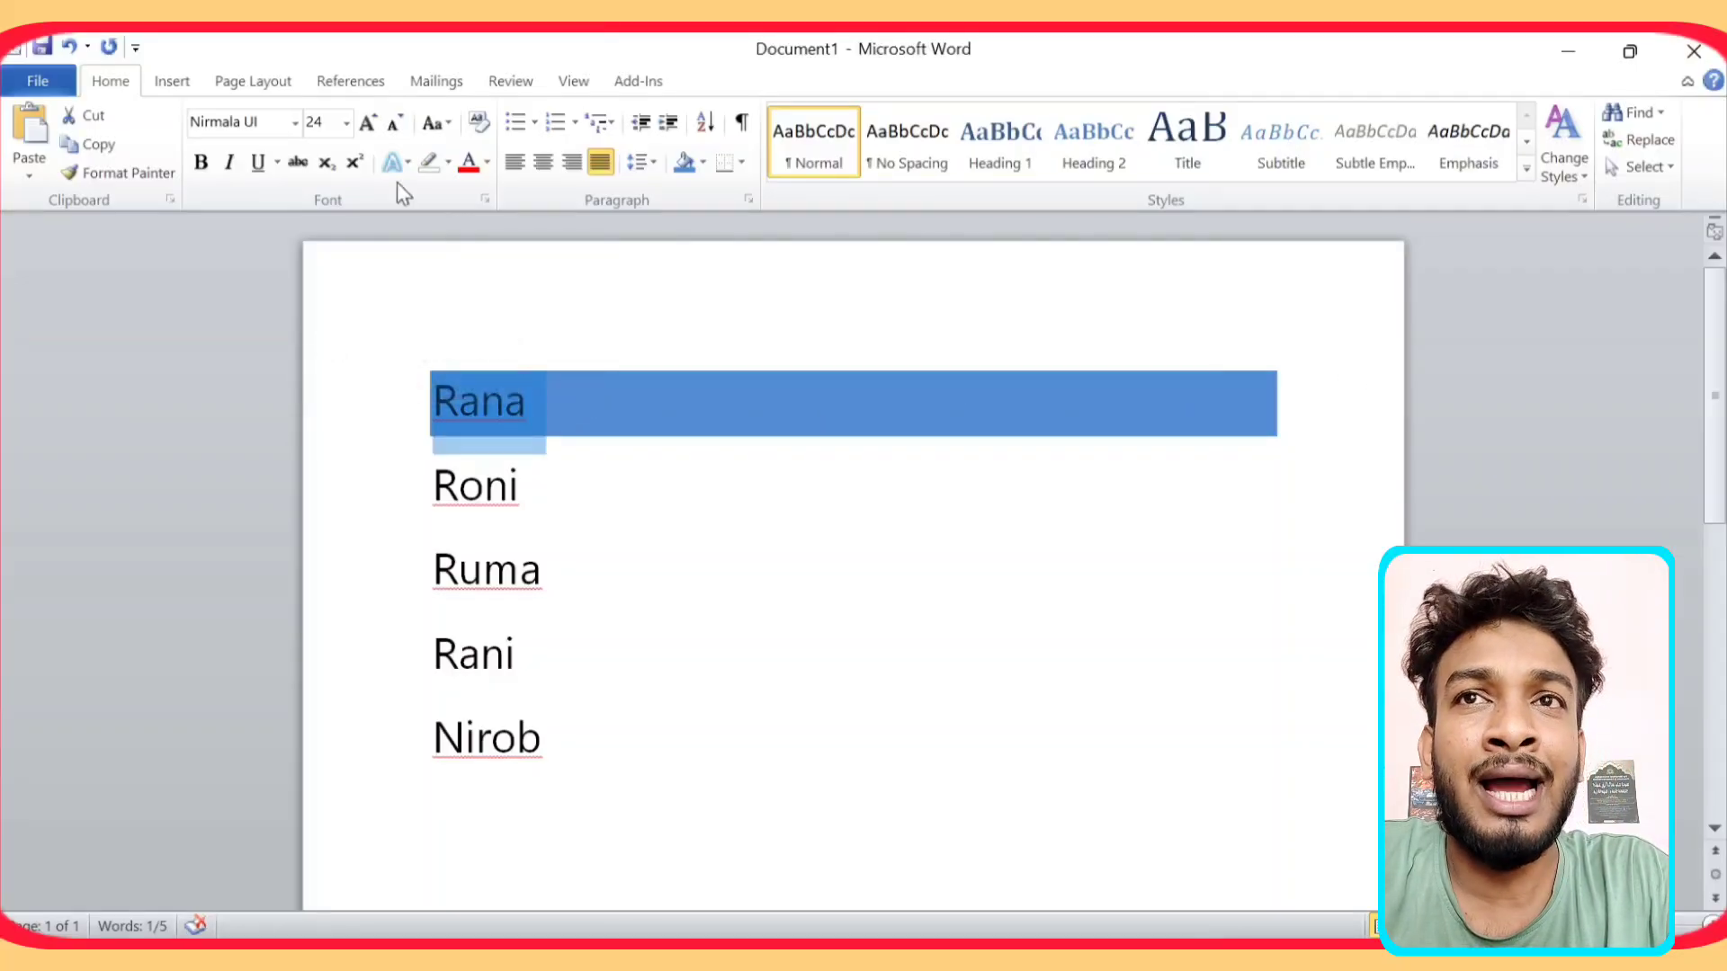
left_click(449, 163)
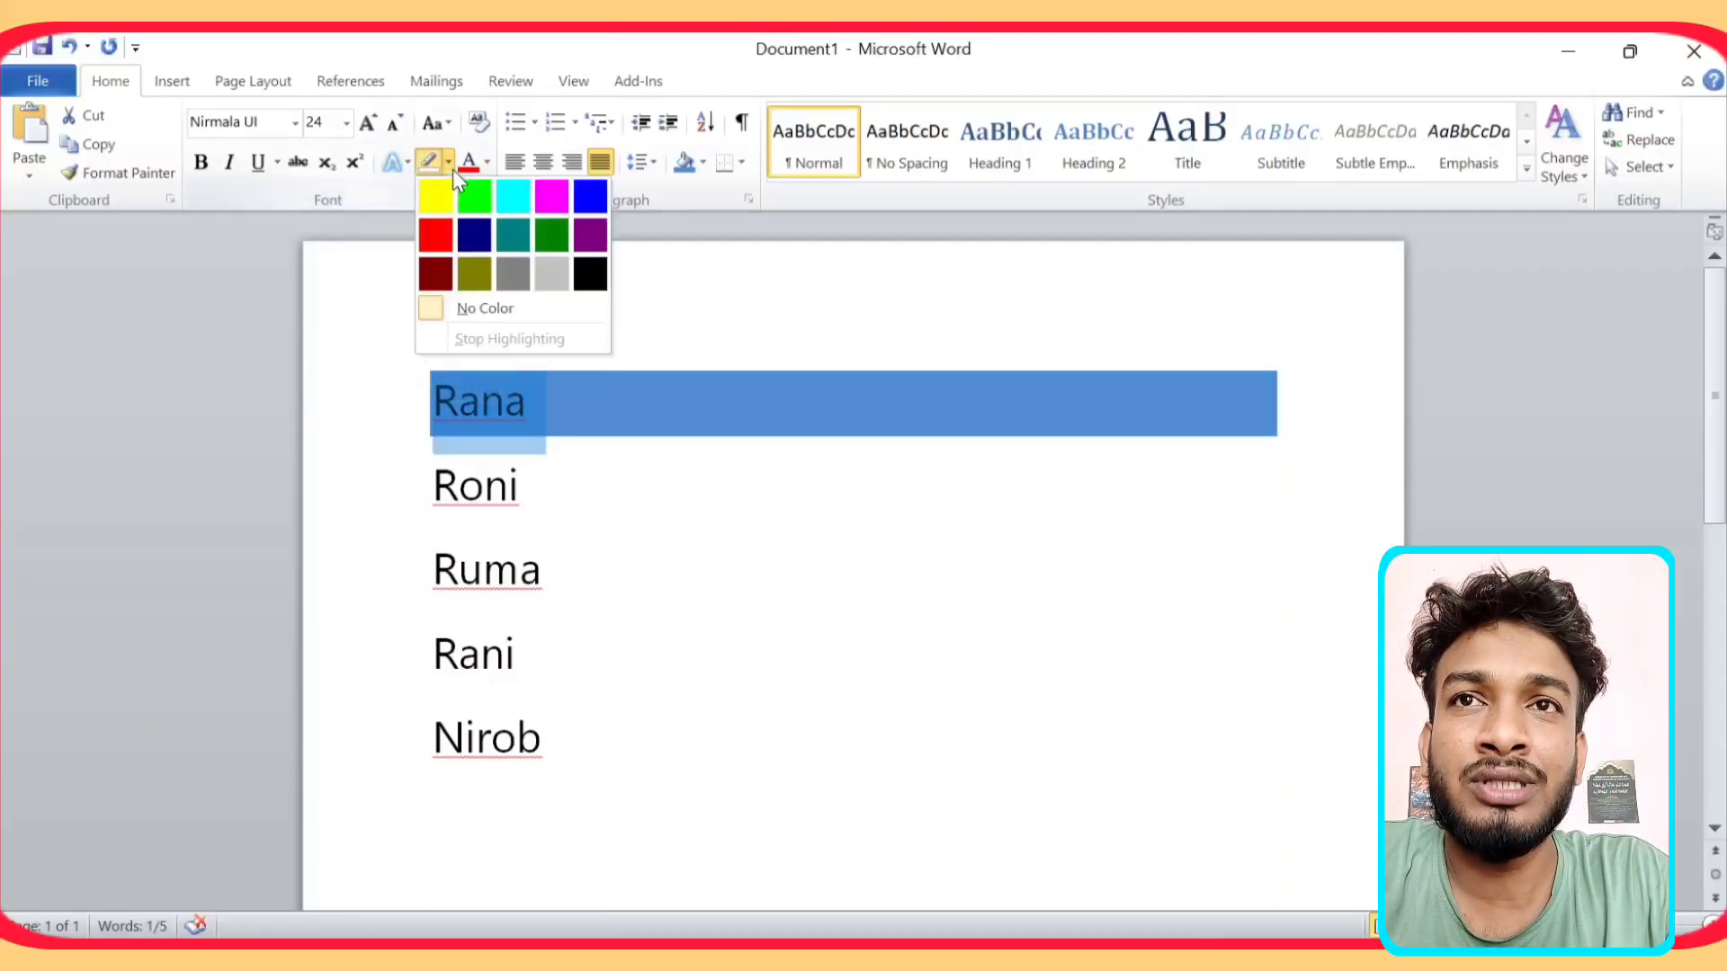
left_click(437, 236)
key("Left")
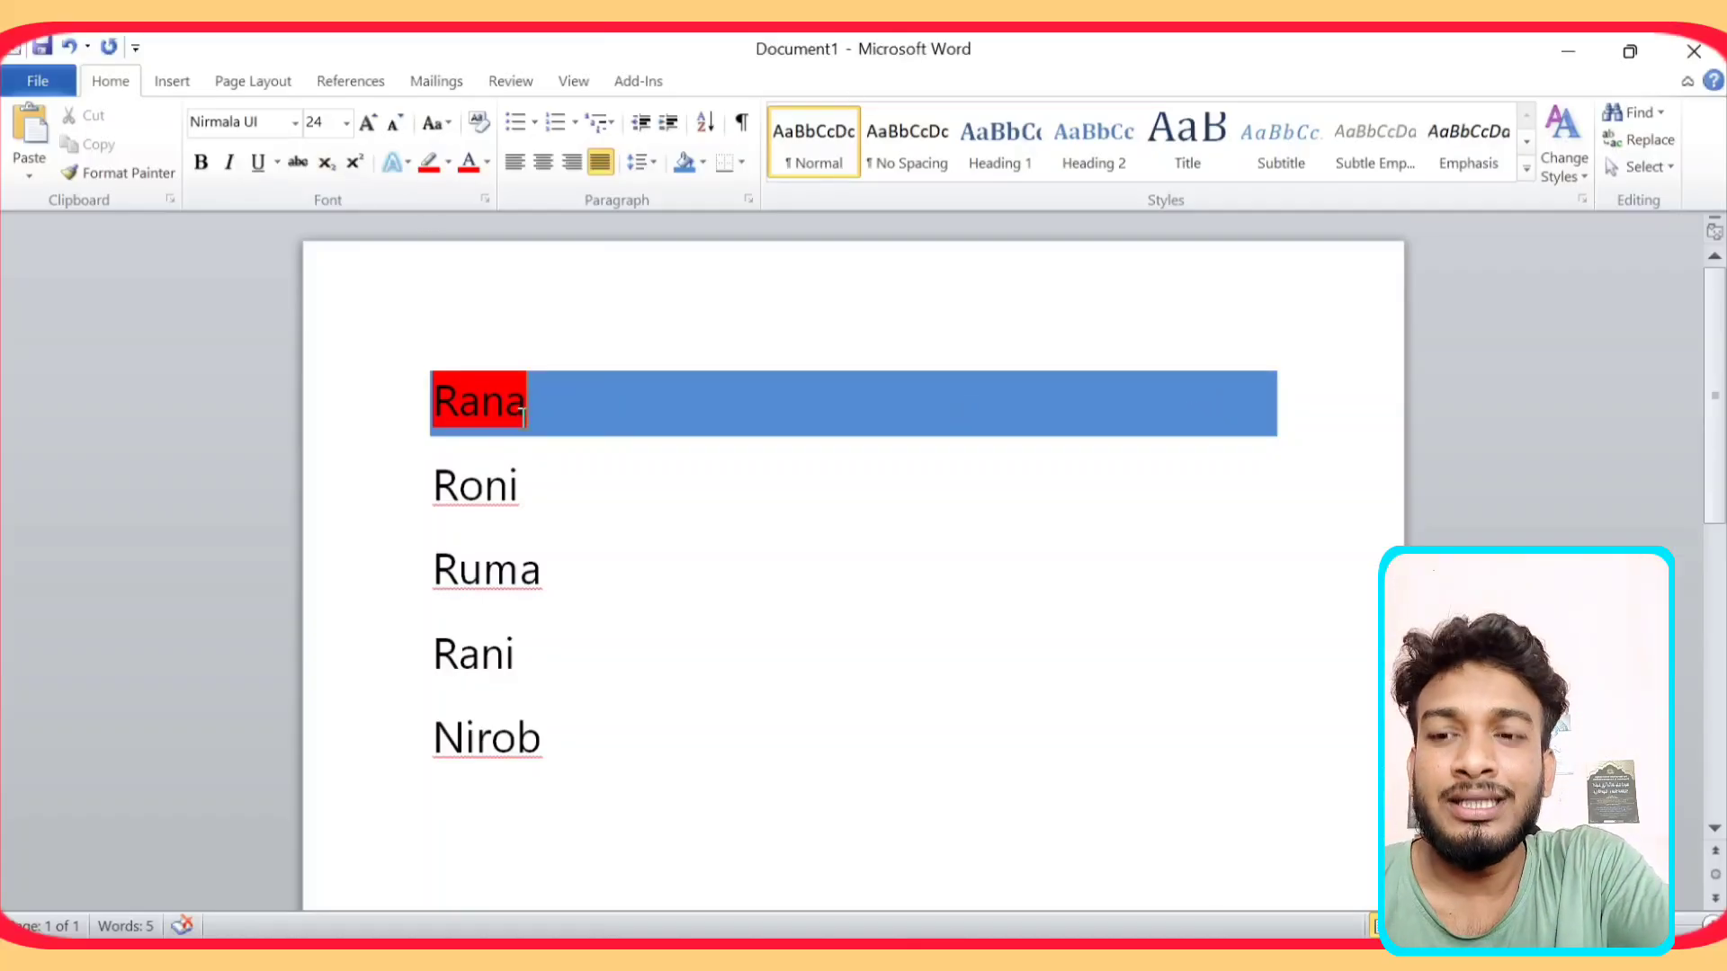
key("ctrl+z")
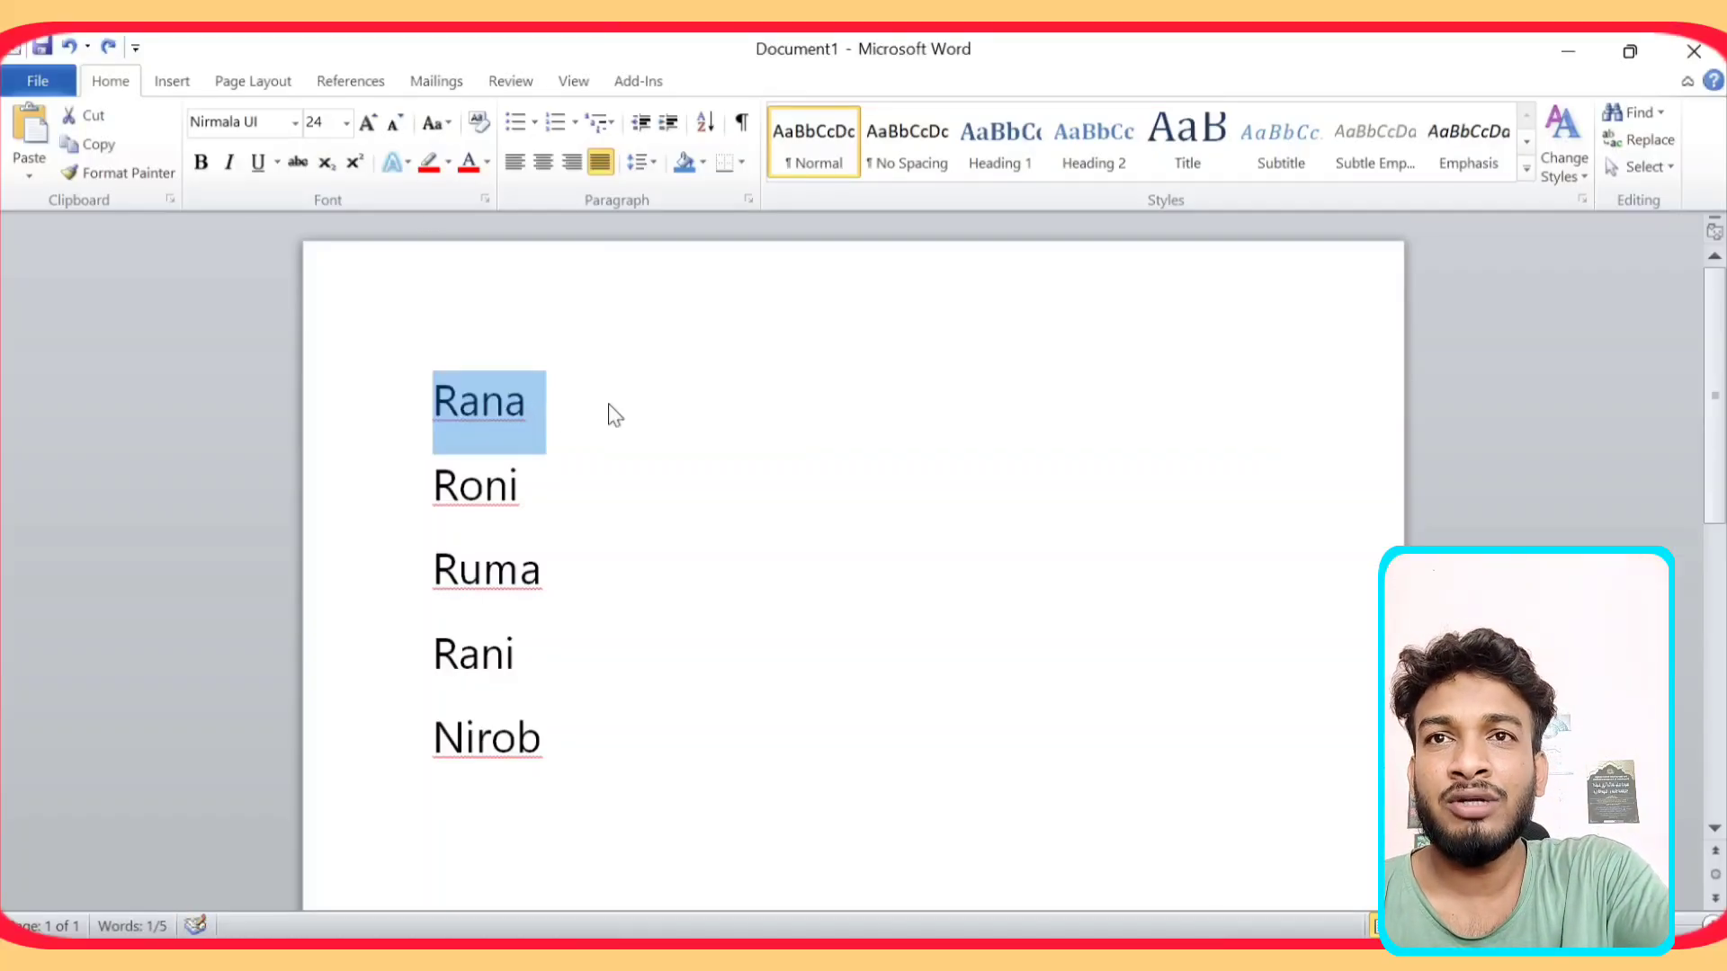
left_click(579, 406)
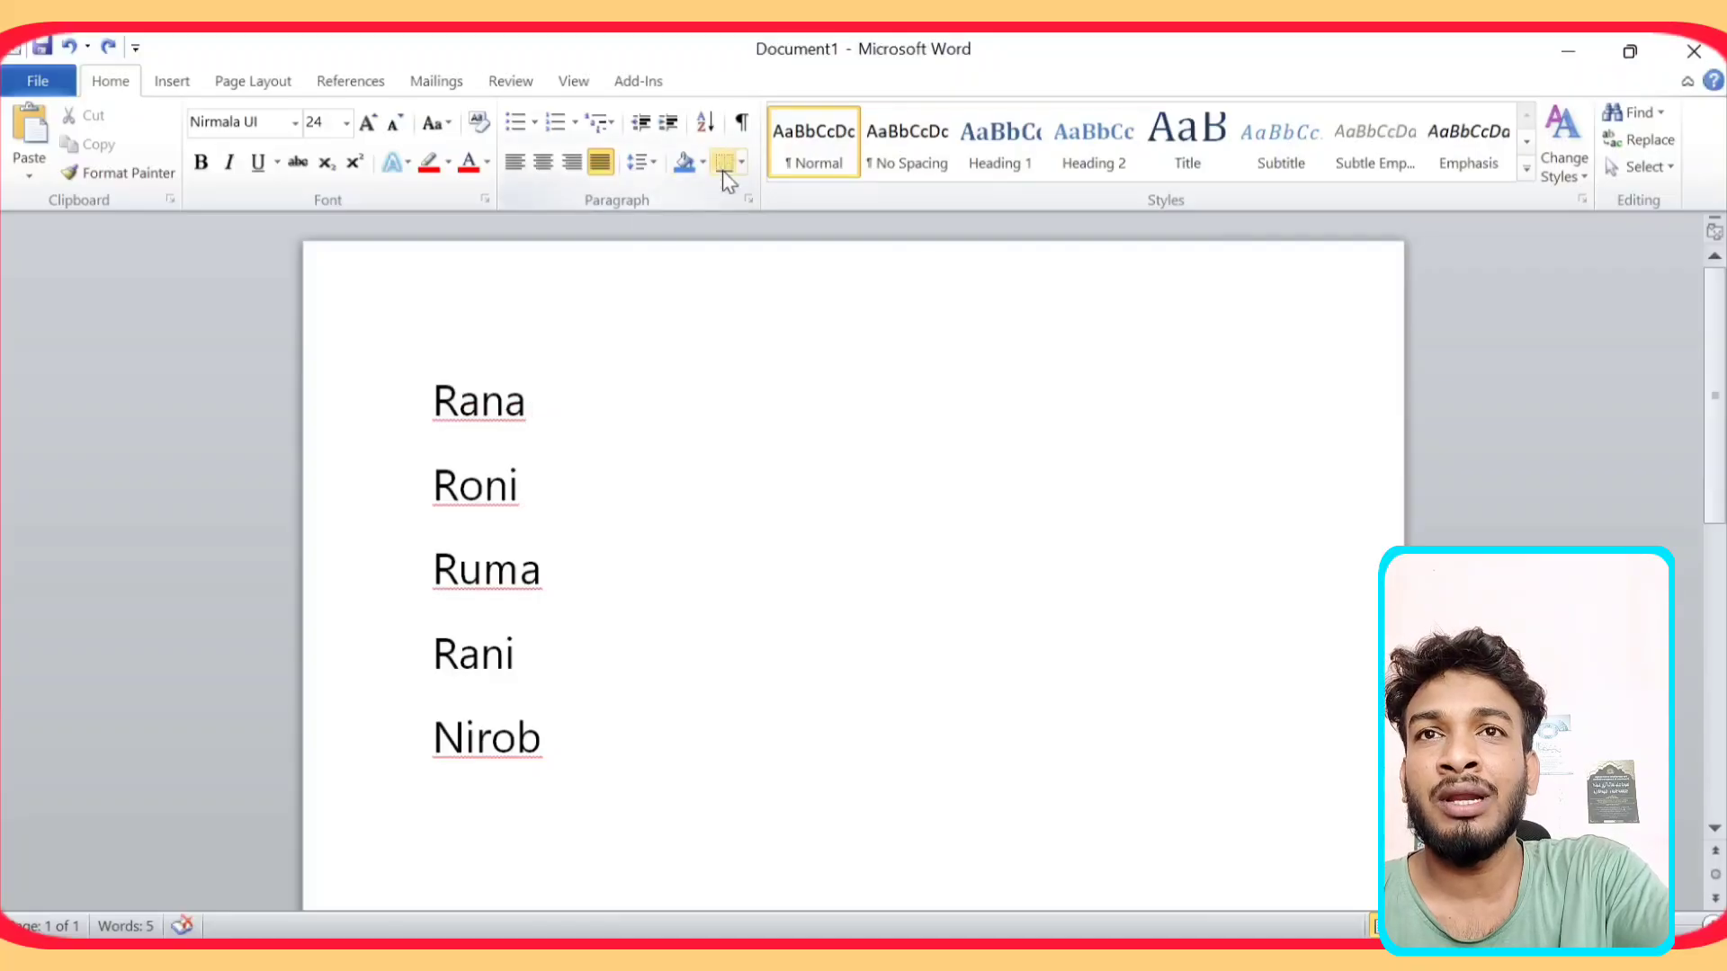
View the border options for the five names and close them without applying a border
left_click_drag(435, 397, 570, 759)
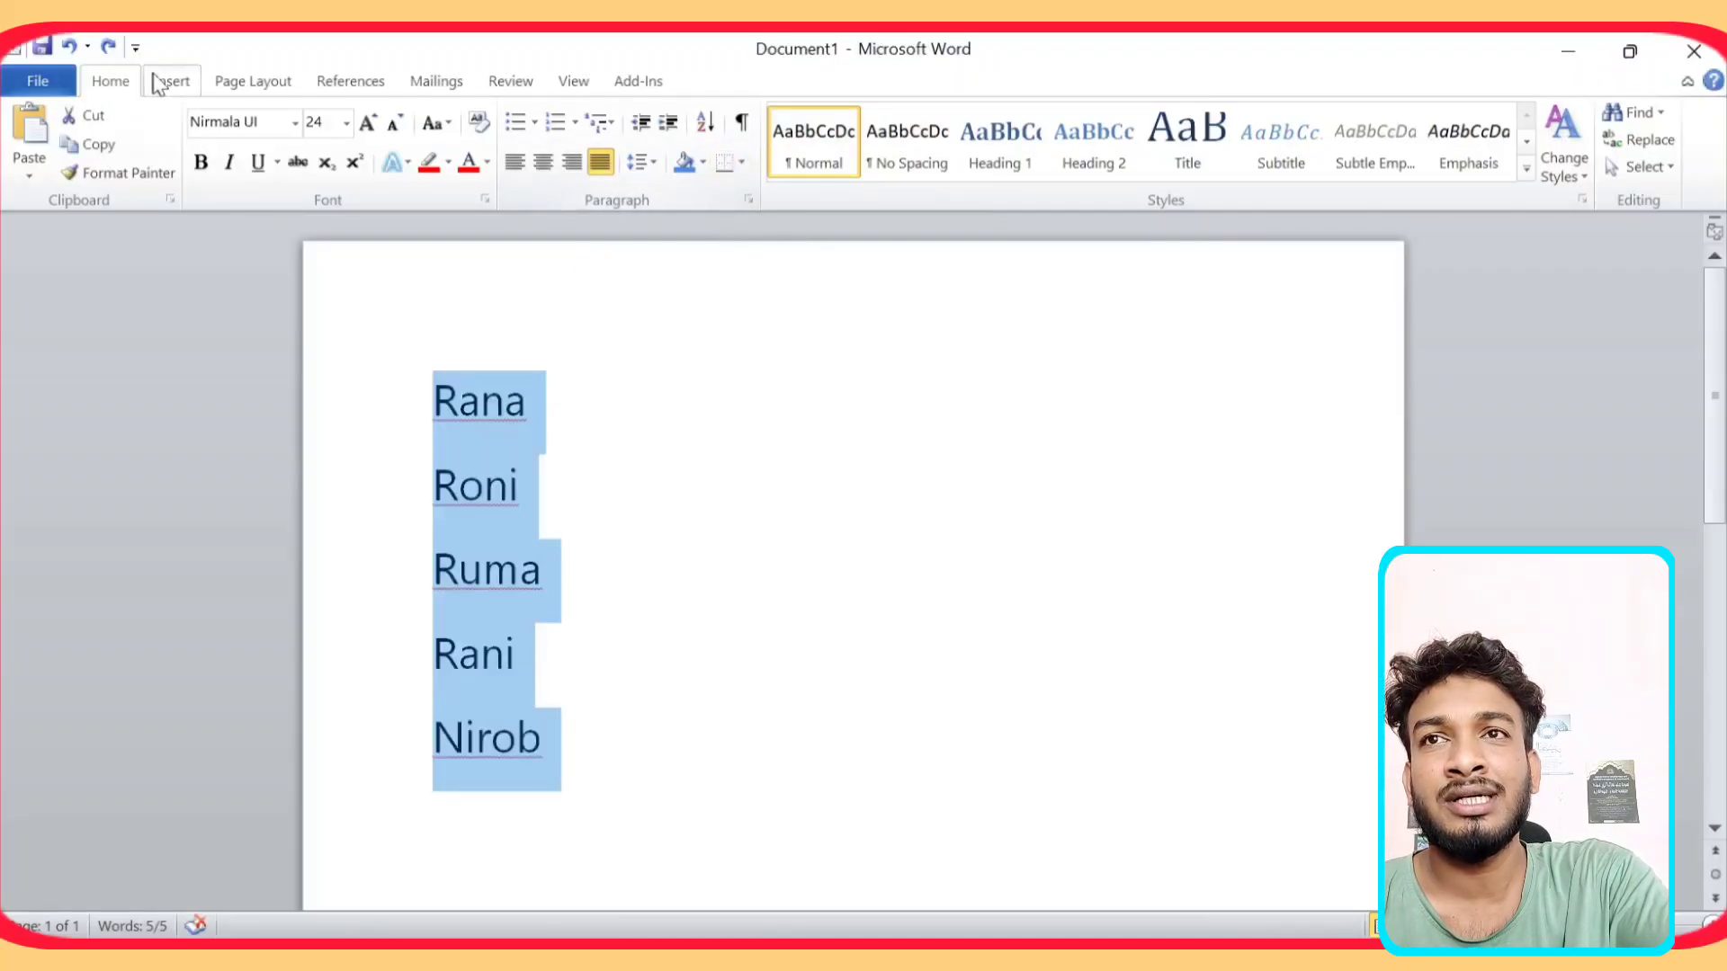
left_click(743, 168)
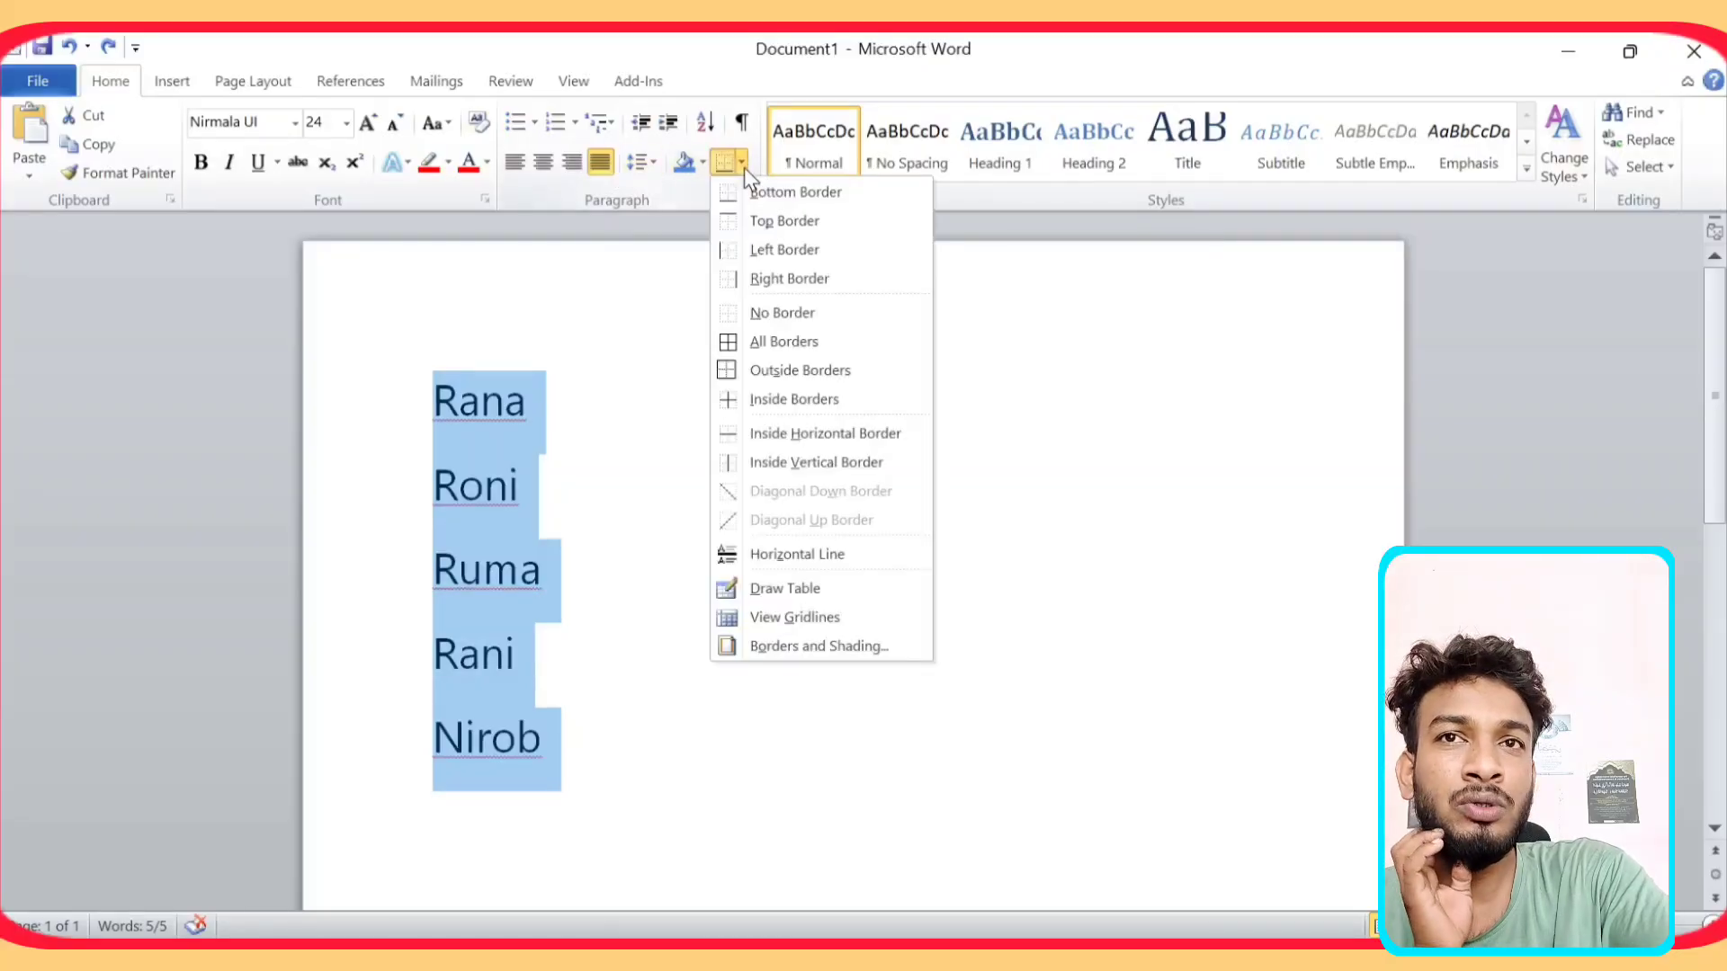
left_click(632, 257)
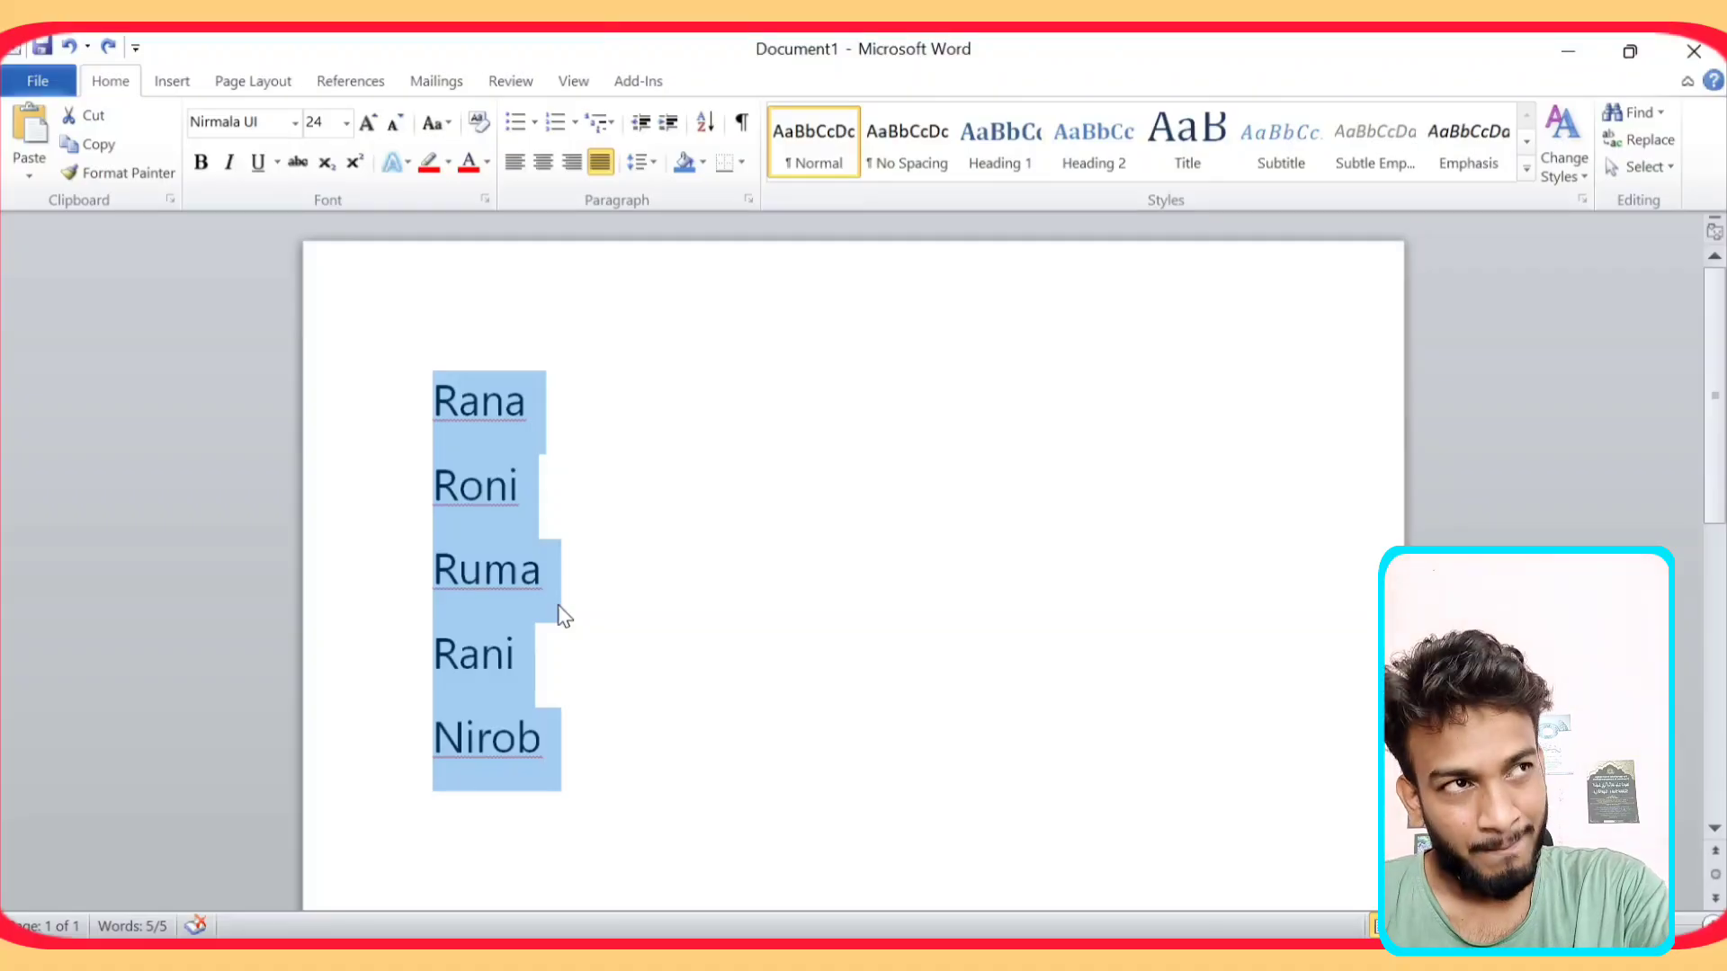
left_click(329, 491)
left_click(649, 404)
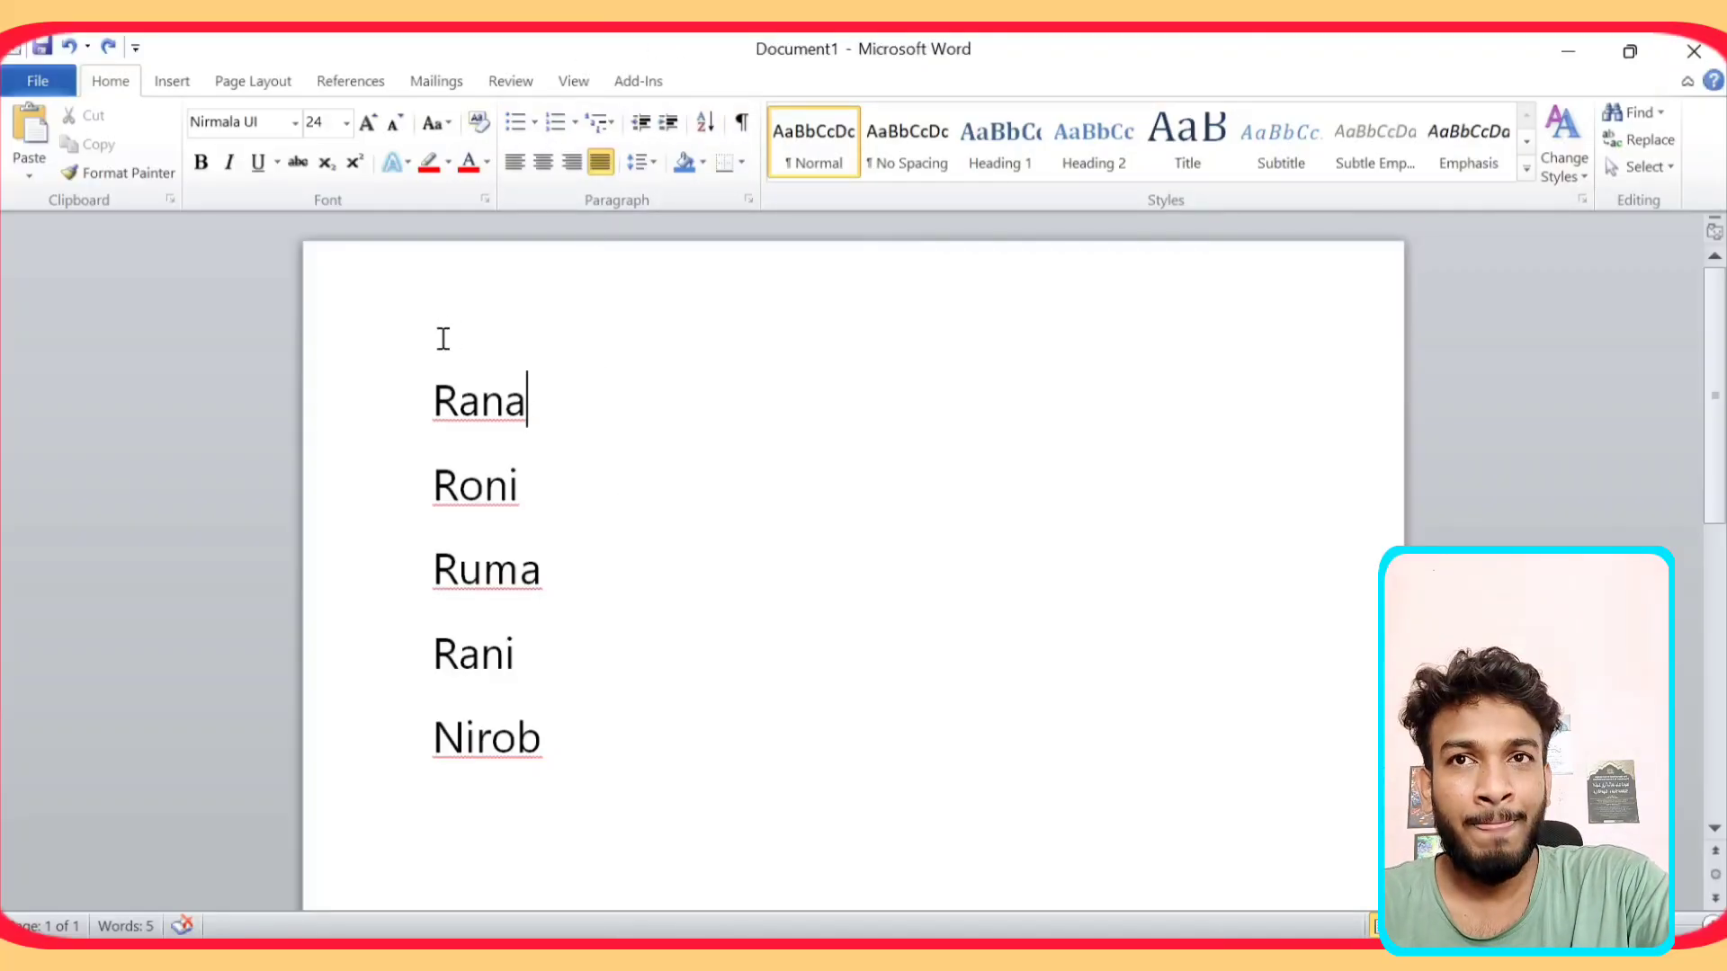
Delete the whole list of names and increase the font size to 48 for new text
left_click_drag(433, 384, 601, 887)
key("BackSpace")
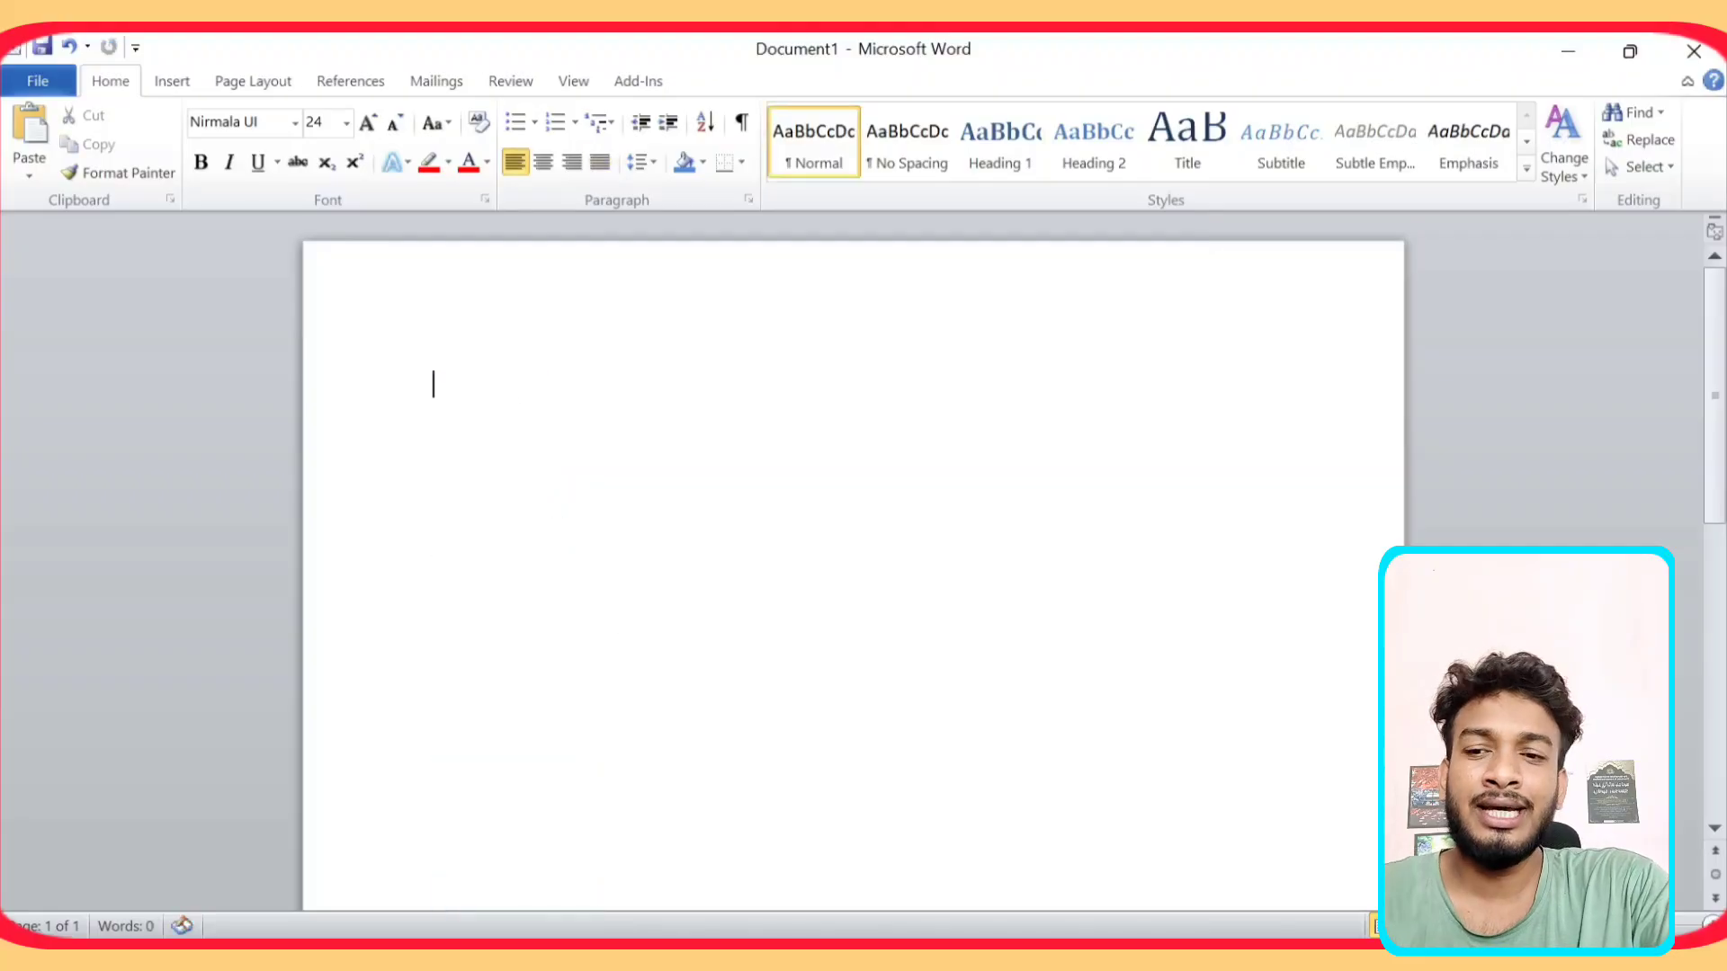
left_click(365, 124)
left_click(365, 125)
left_click(365, 124)
left_click(365, 124)
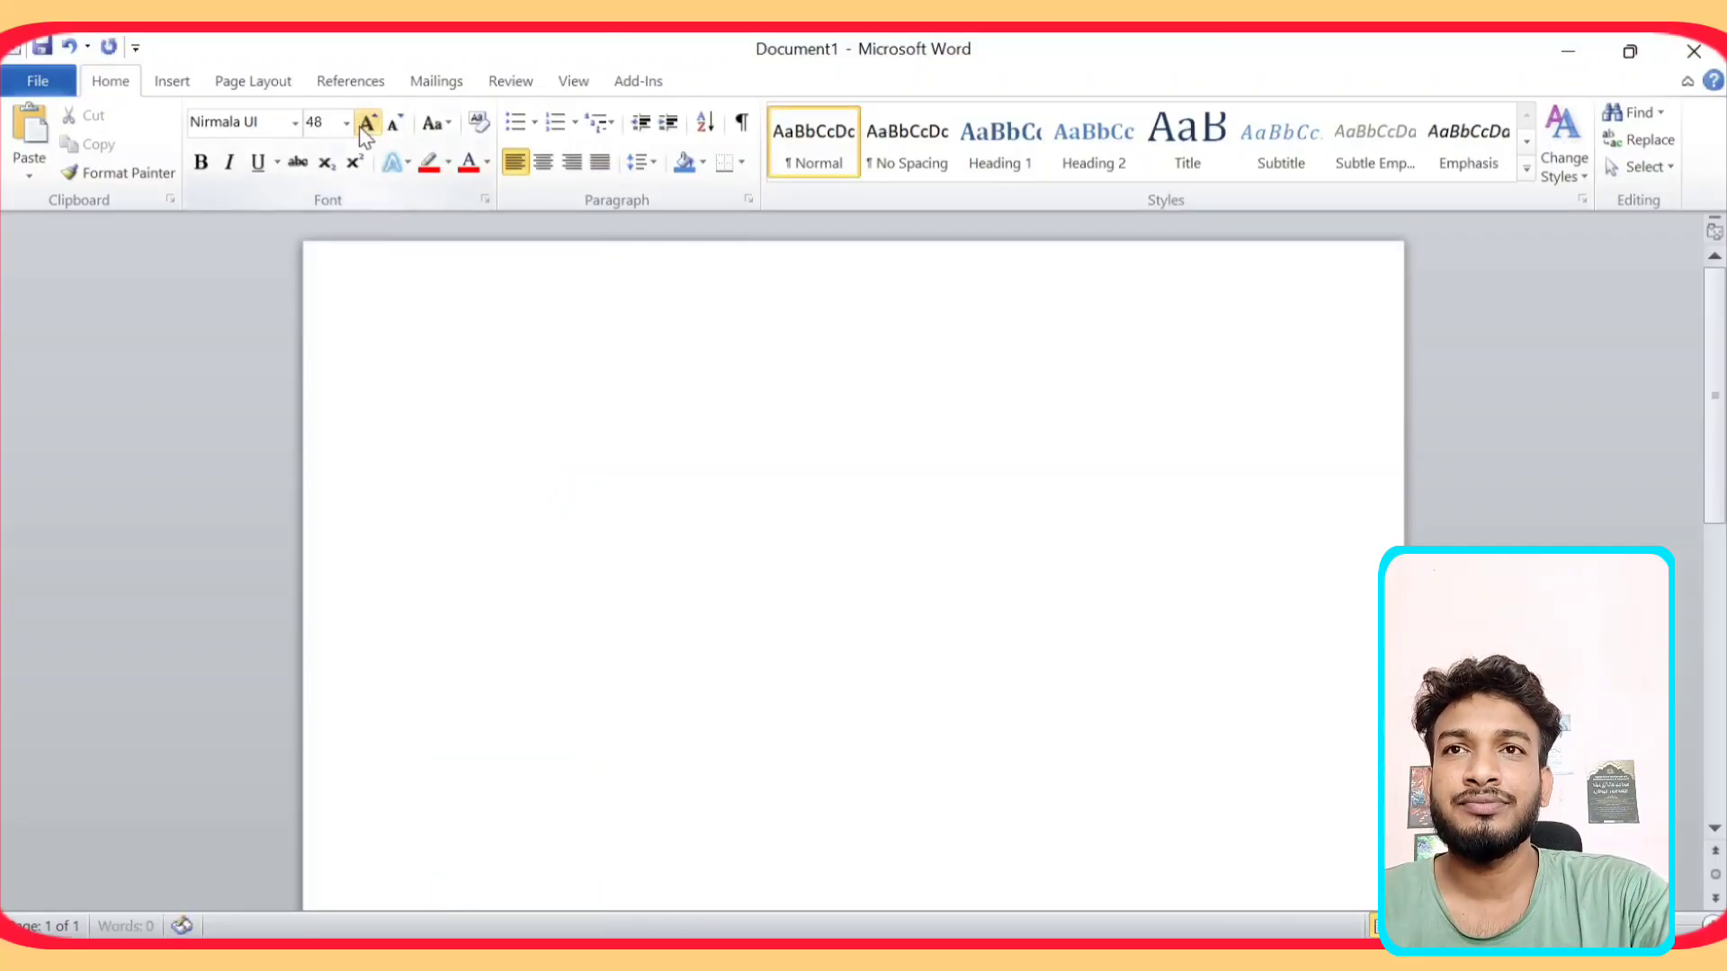
Write "Ctrl + L" on the first line of the empty page
type("C")
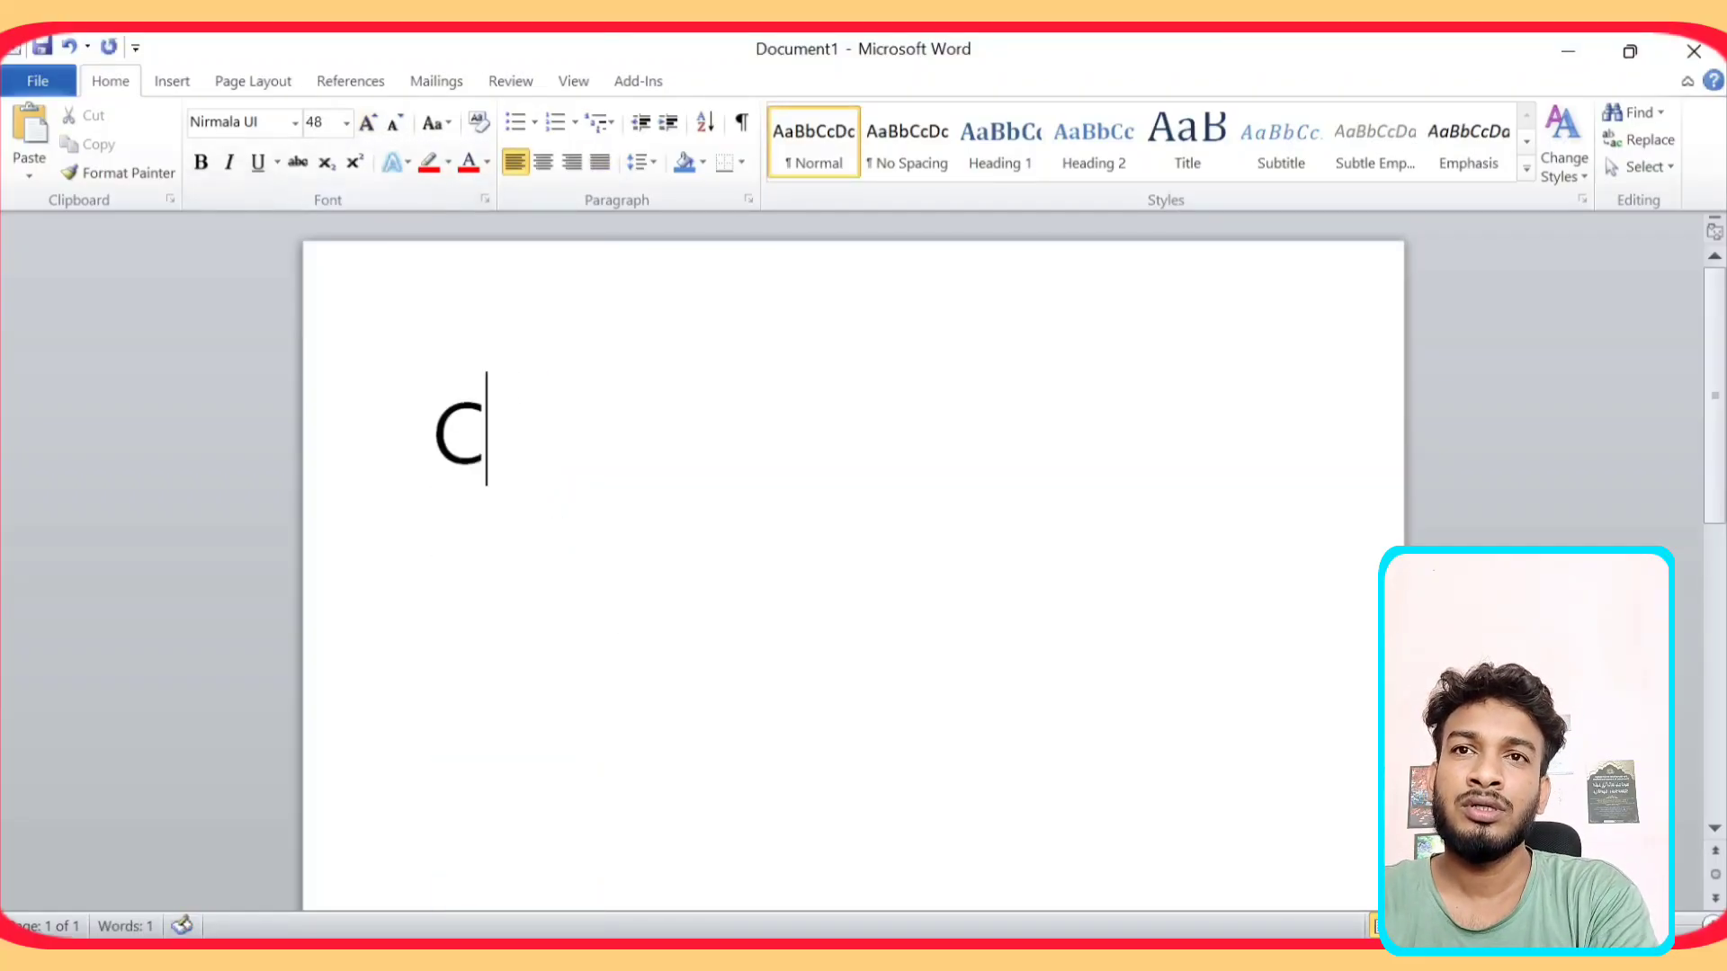
type("trl")
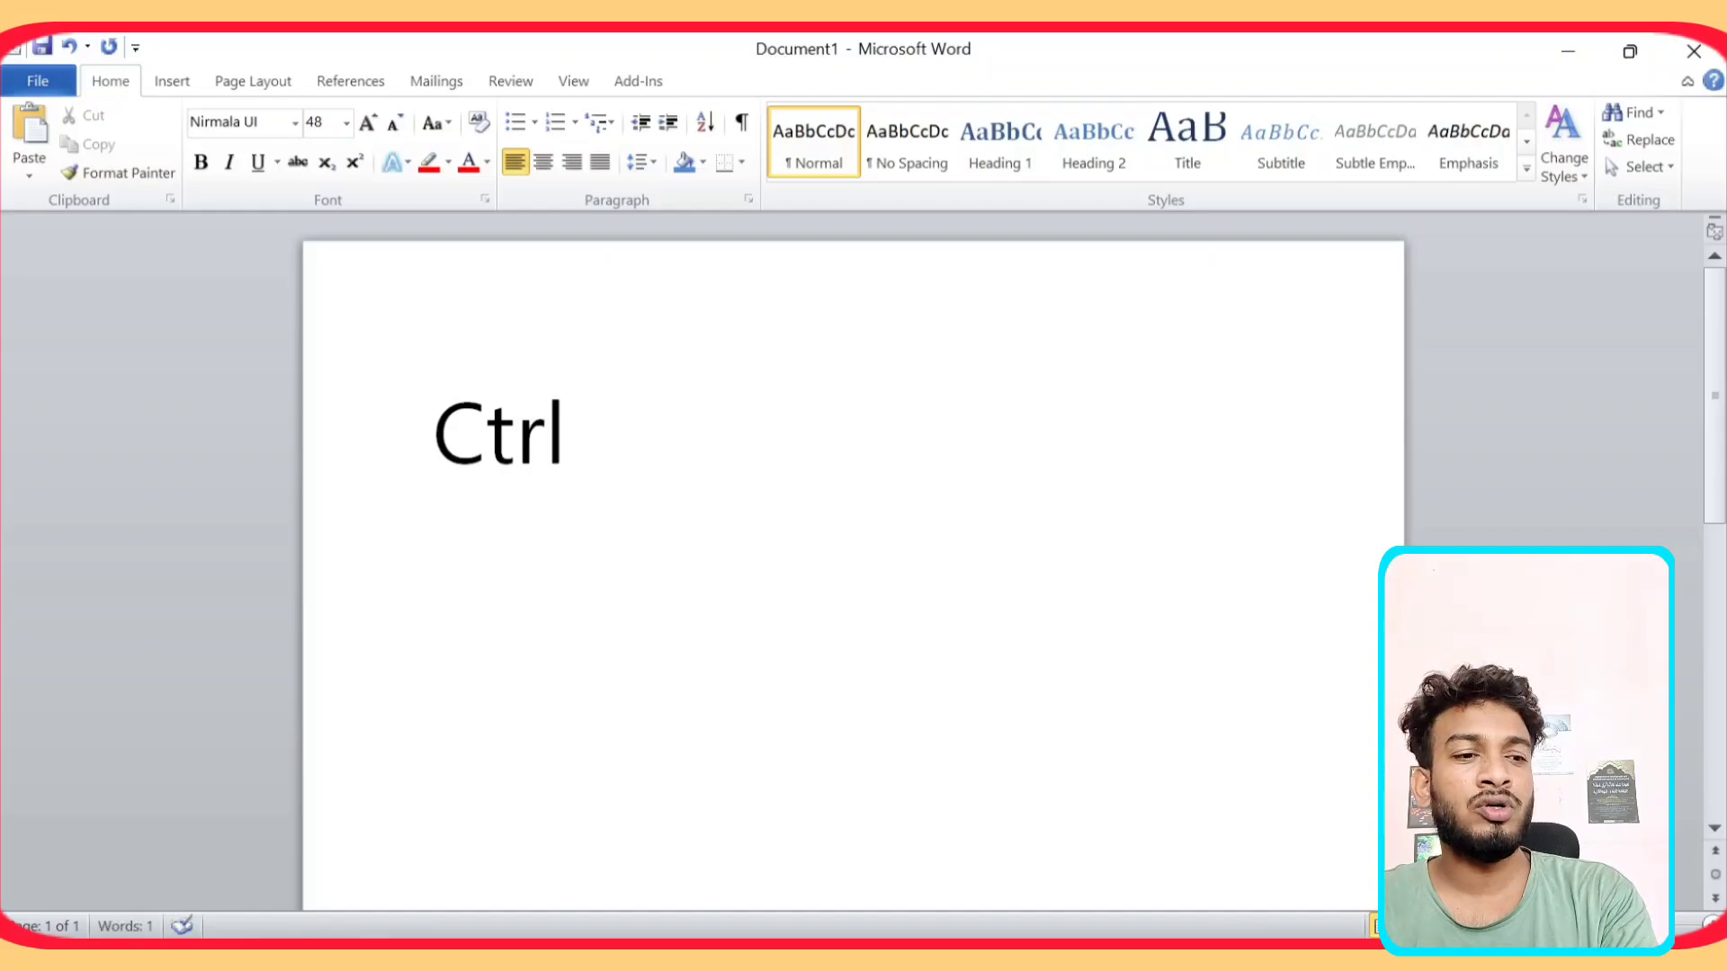
type(" + ")
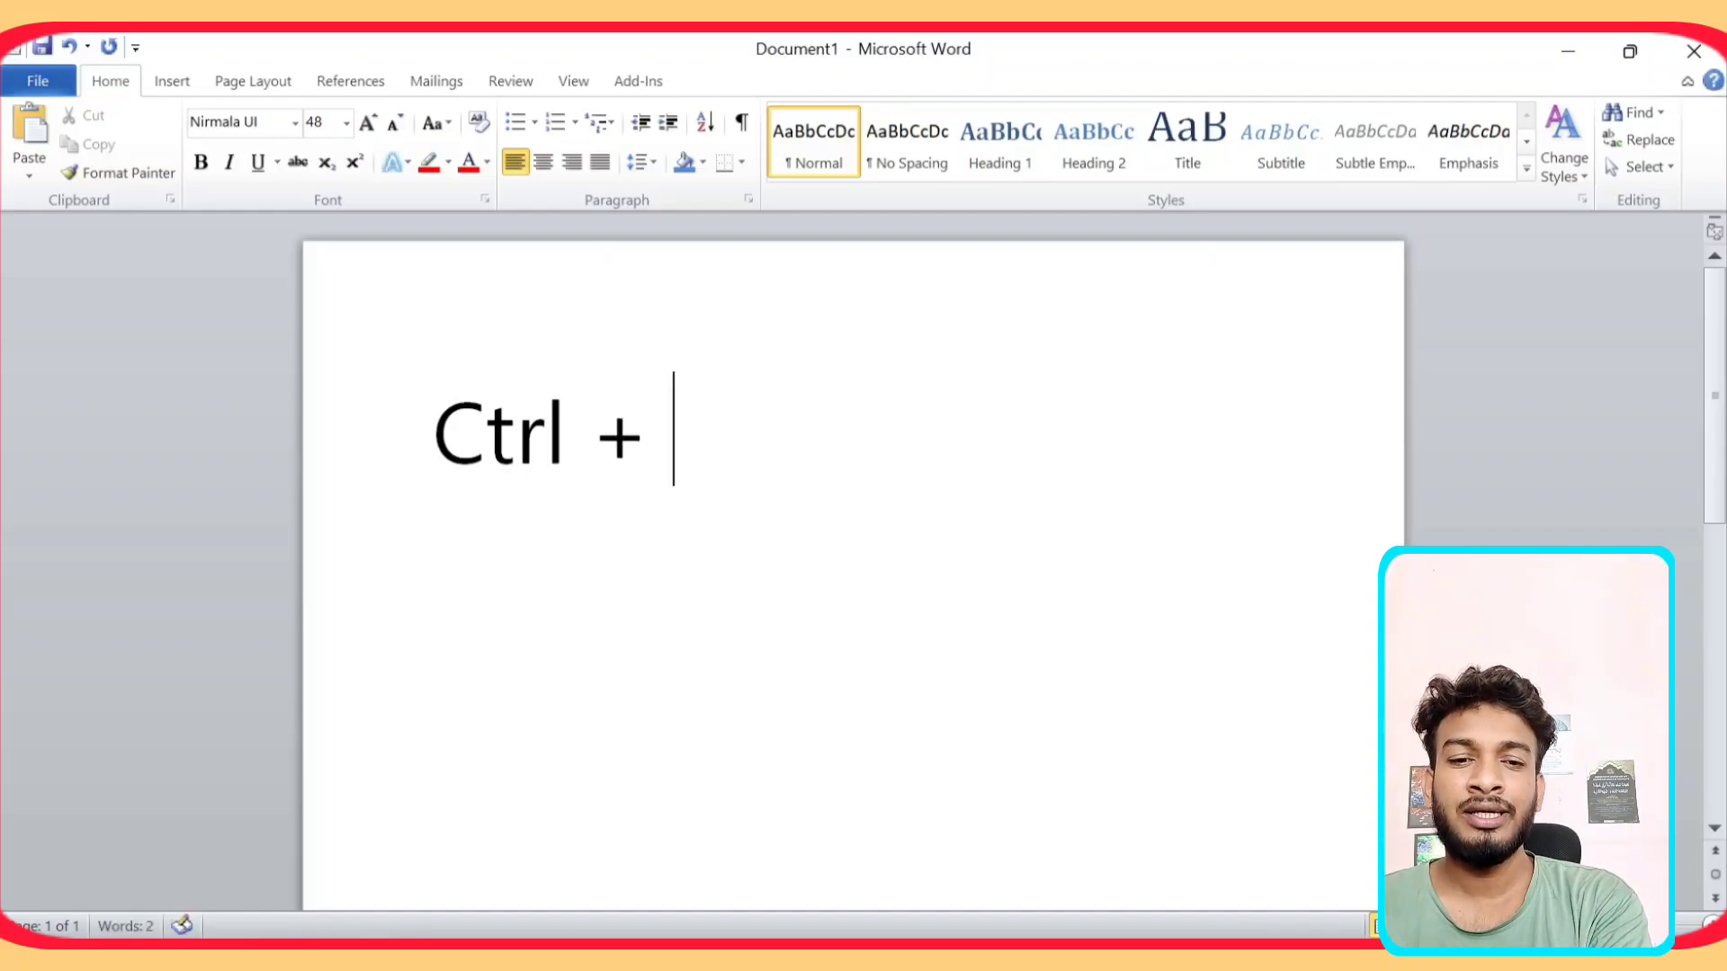
type("L")
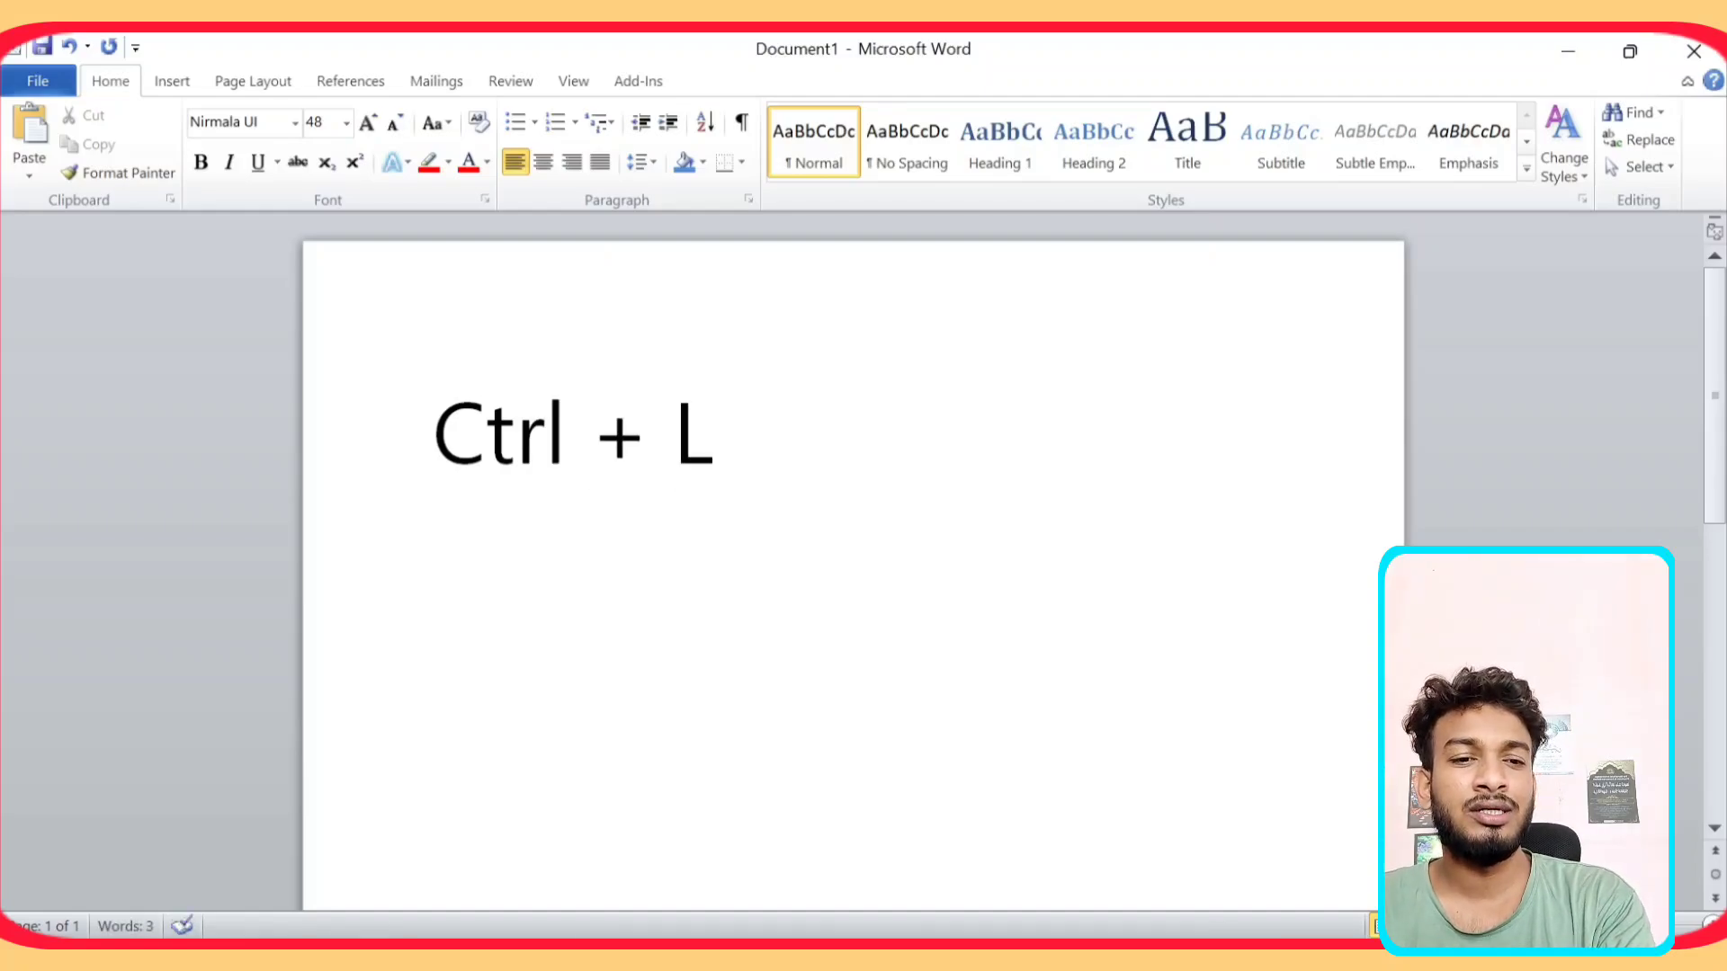